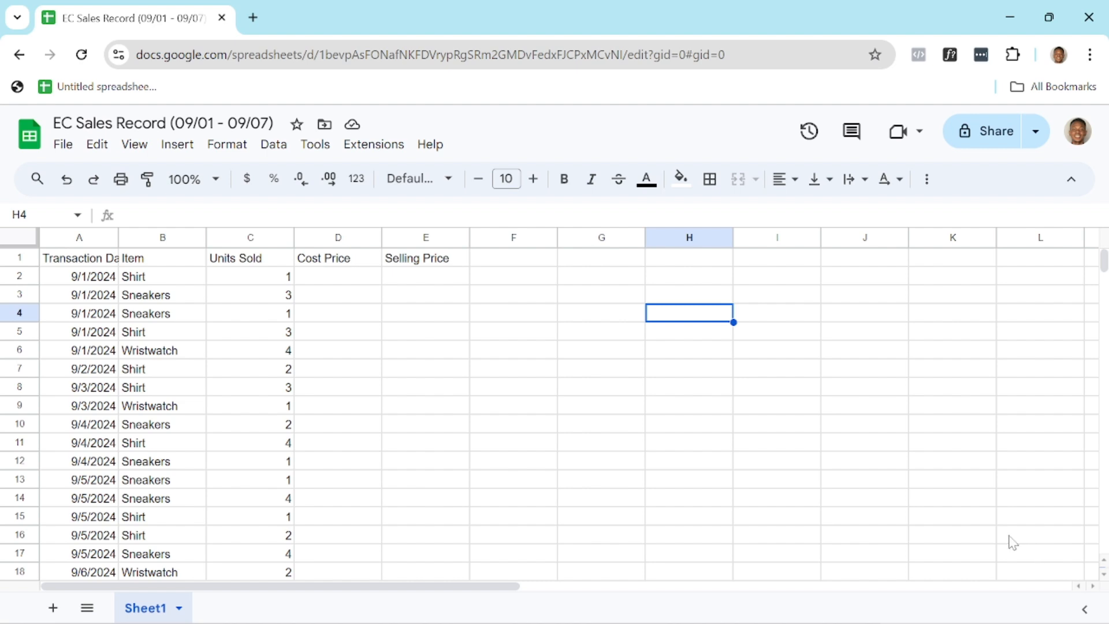
# - View the sharing settings of the sales record spreadsheet and leave them as they are
pyautogui.click(990, 135)
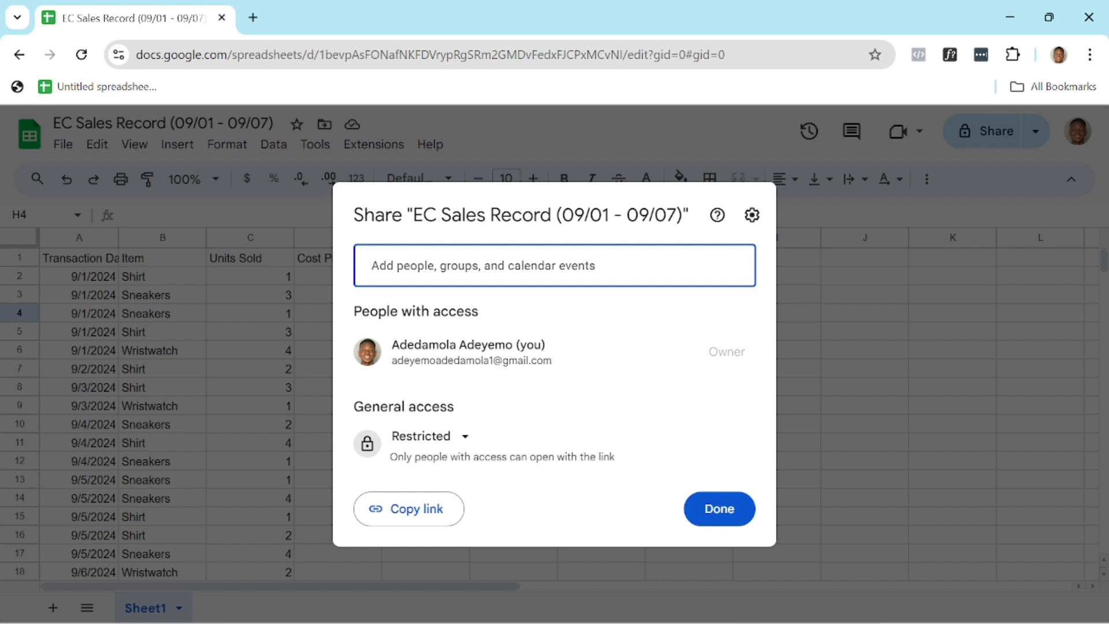
pyautogui.press('Escape')
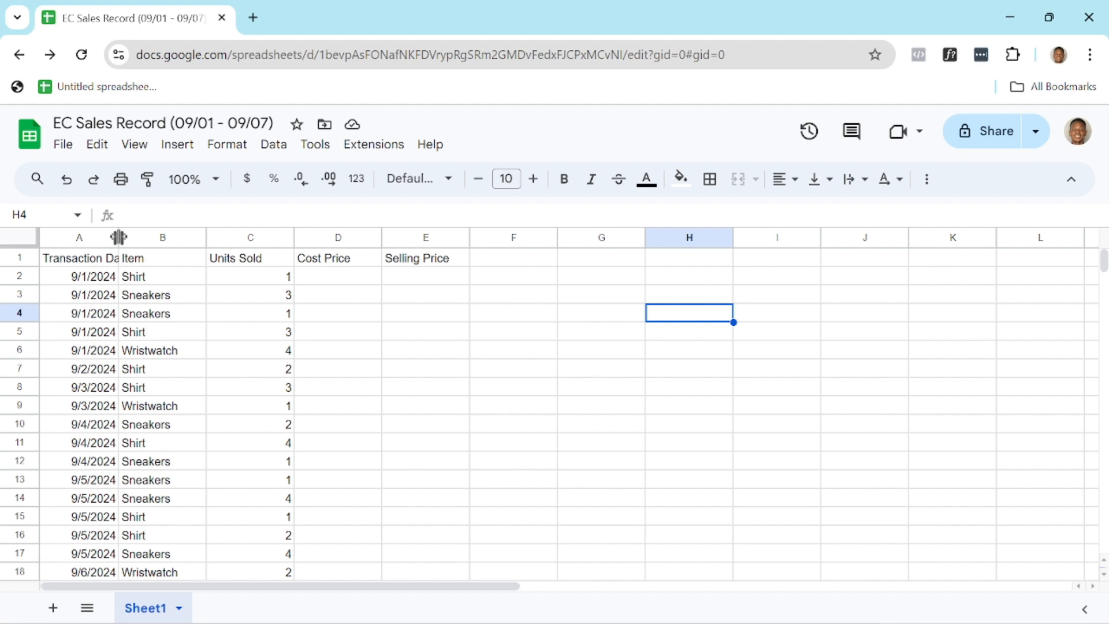
# - Widen column A so that the full Transaction Date header fits
pyautogui.moveTo(115, 237); pyautogui.dragTo(151, 238)
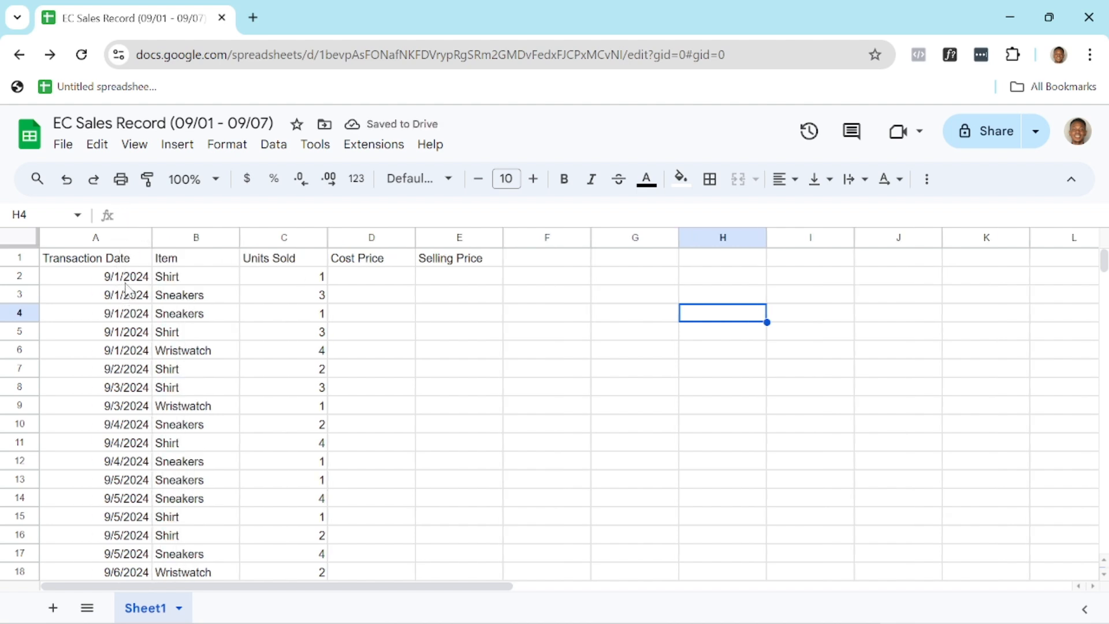
pyautogui.scroll(-8, 126, 288)
pyautogui.scroll(8, 126, 289)
pyautogui.click(114, 261)
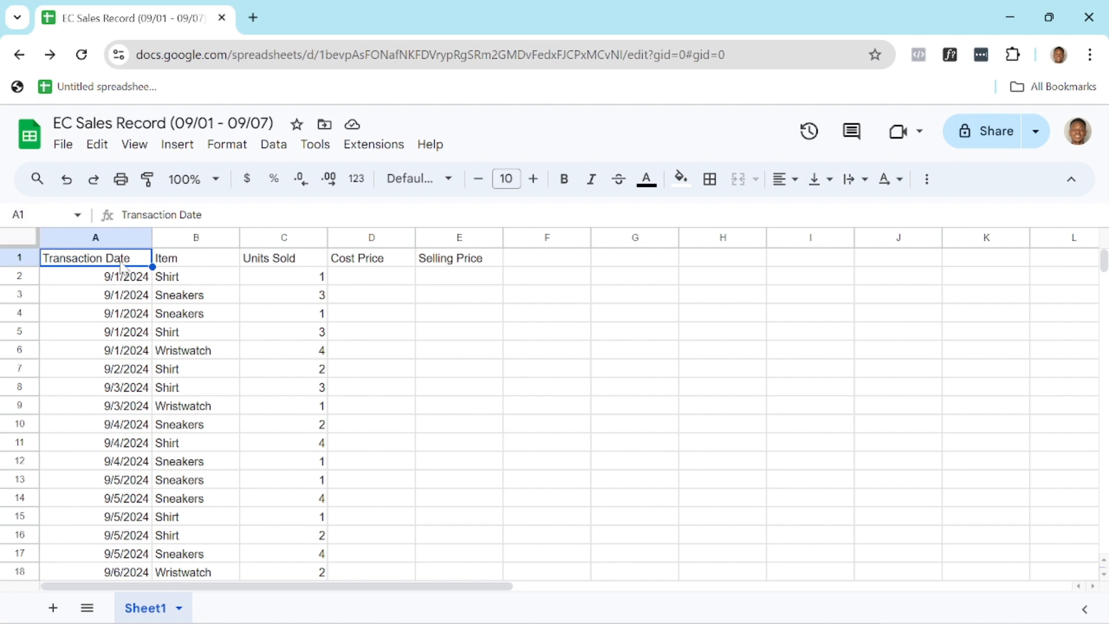
pyautogui.click(99, 280)
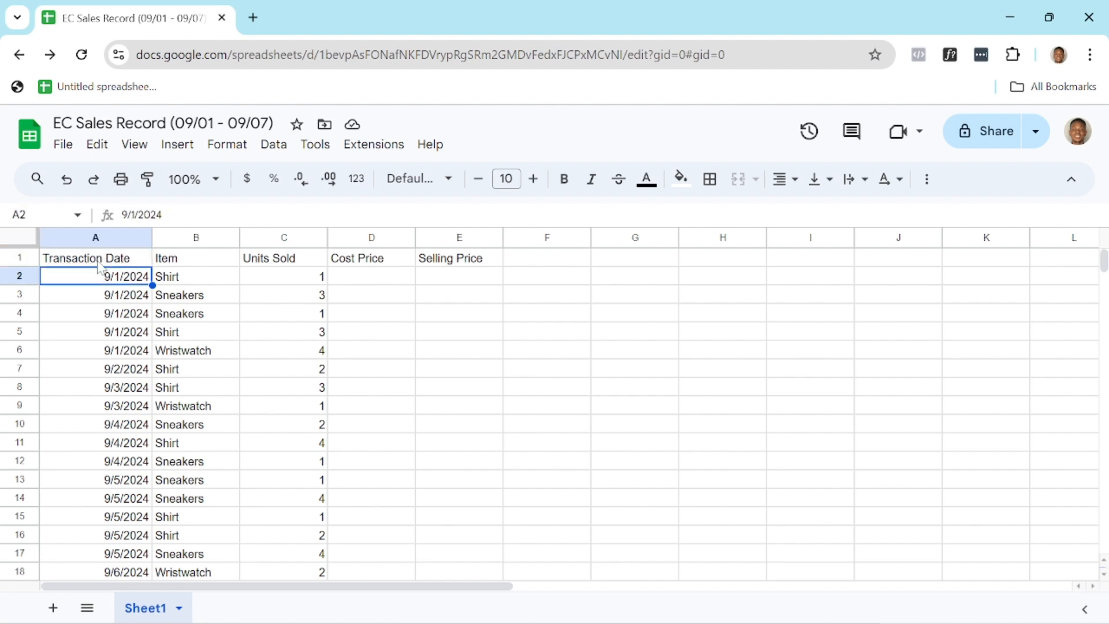
pyautogui.doubleClick(100, 261)
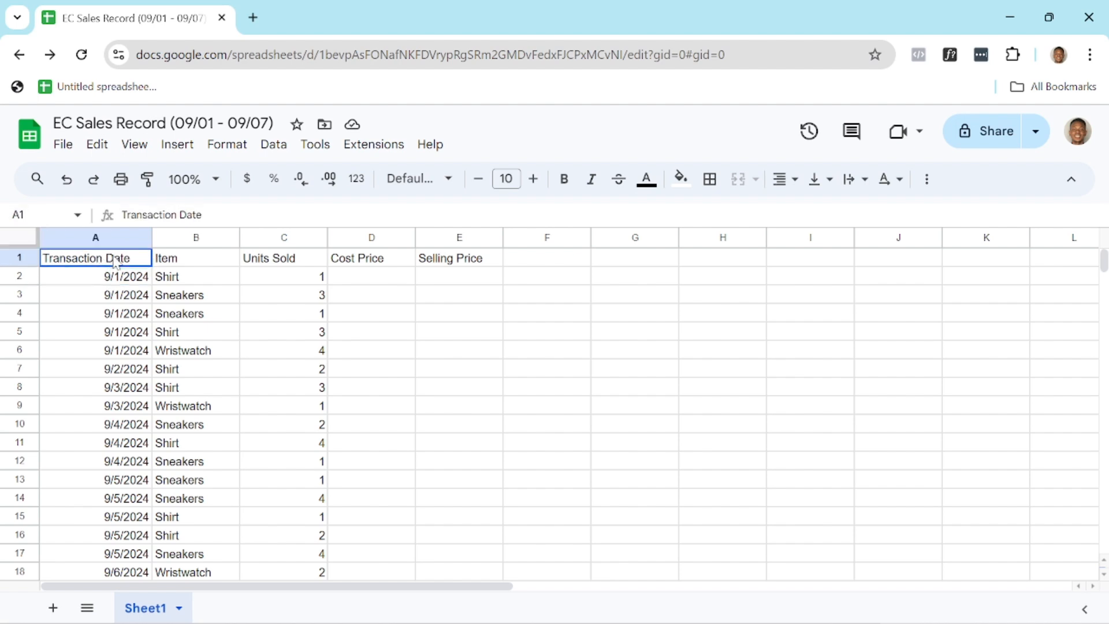
pyautogui.click(99, 281)
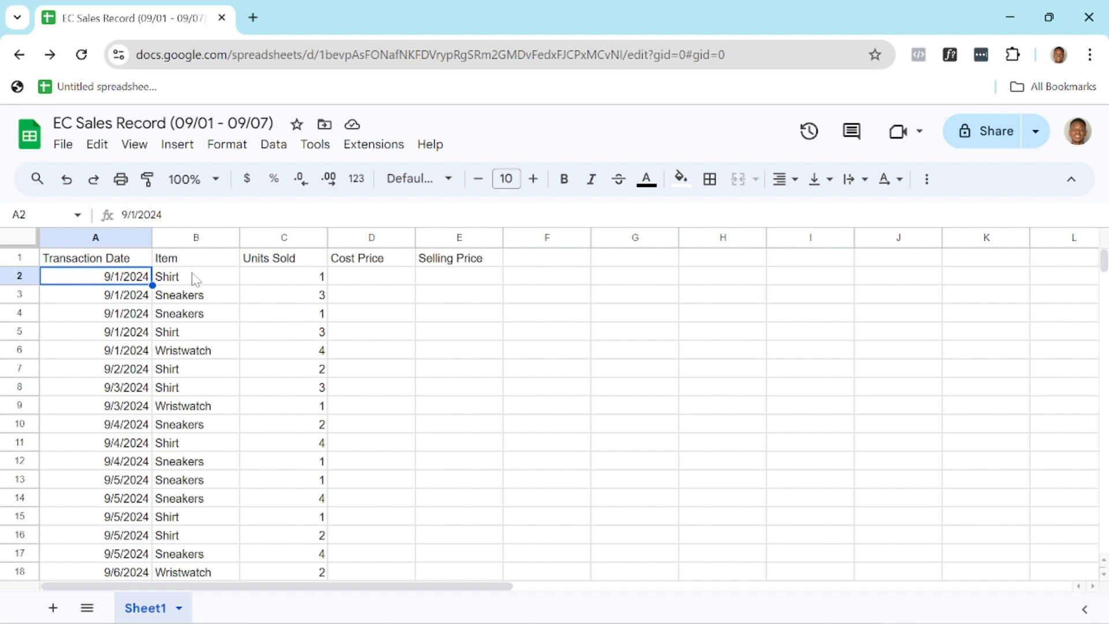
# - Freeze the header row (row 1) so that it stays in place above the sales records
pyautogui.click(18, 258)
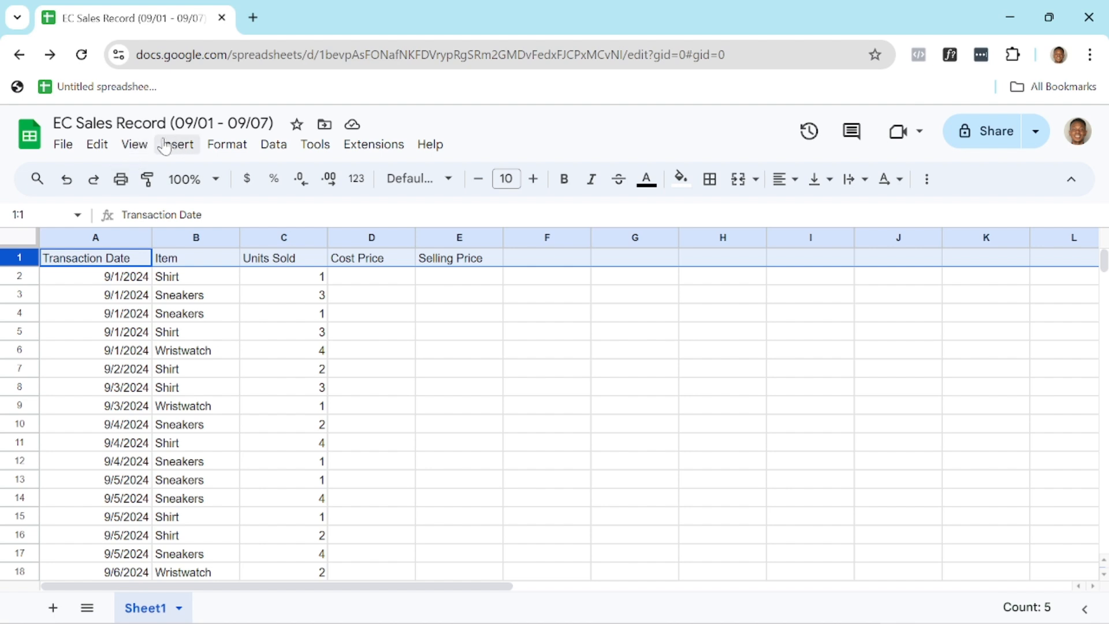
pyautogui.click(145, 145)
pyautogui.moveTo(279, 206)
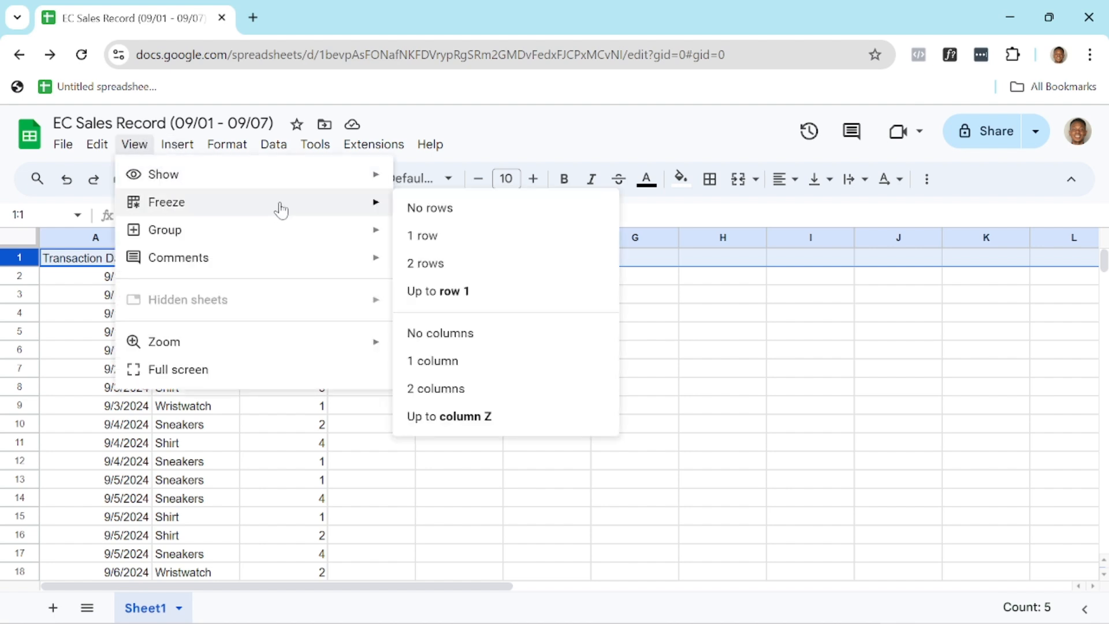
pyautogui.click(434, 236)
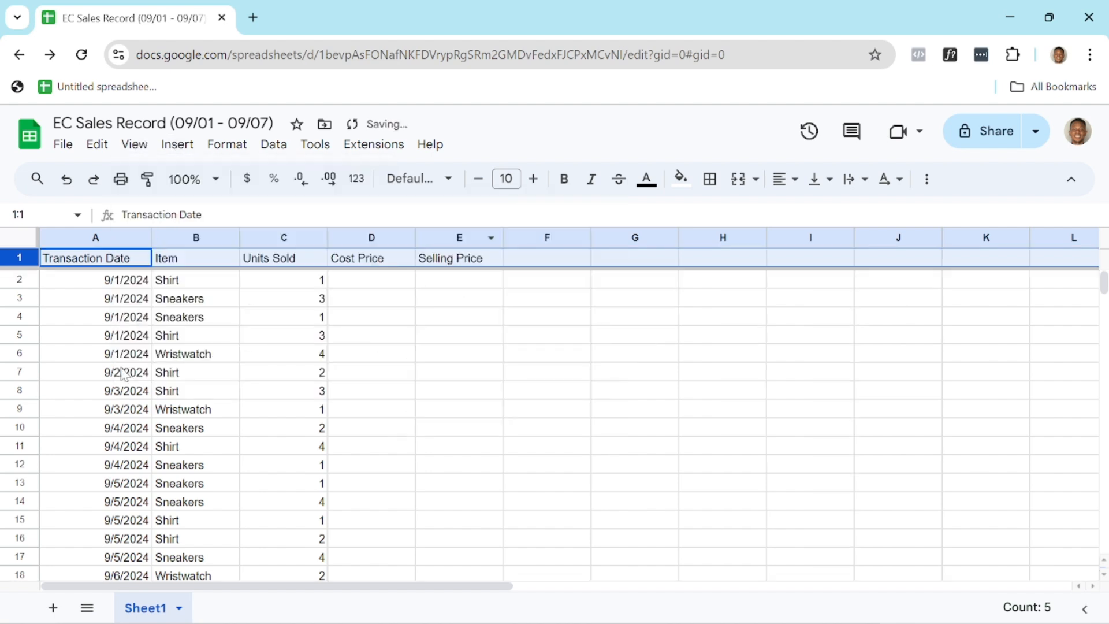
pyautogui.scroll(-3, 123, 374)
pyautogui.scroll(-7, 122, 372)
pyautogui.scroll(5, 119, 371)
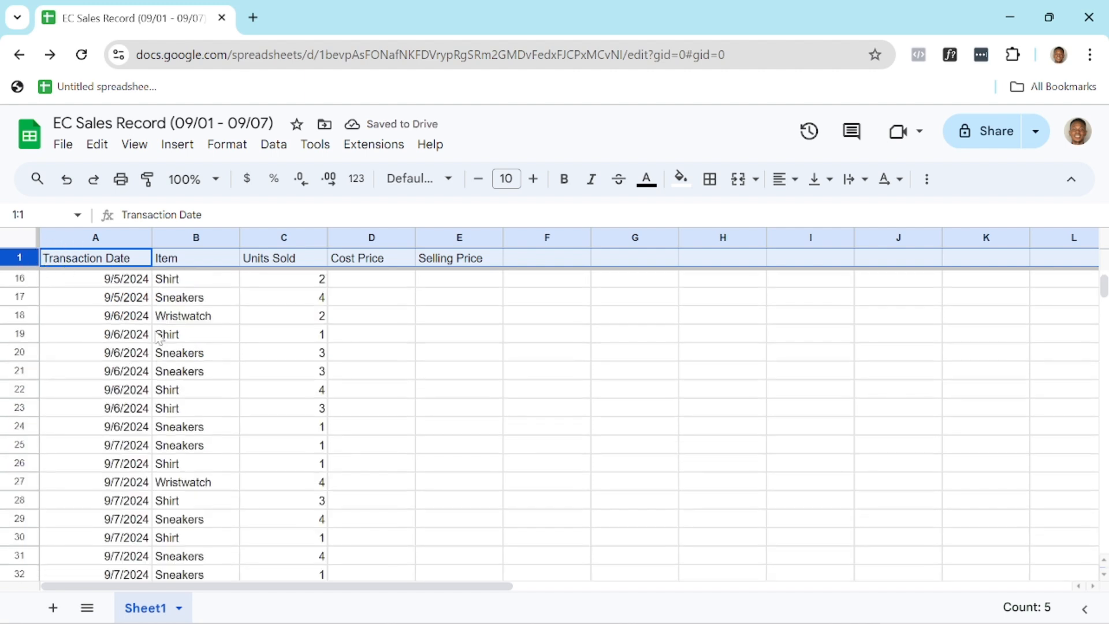
pyautogui.scroll(-3, 177, 299)
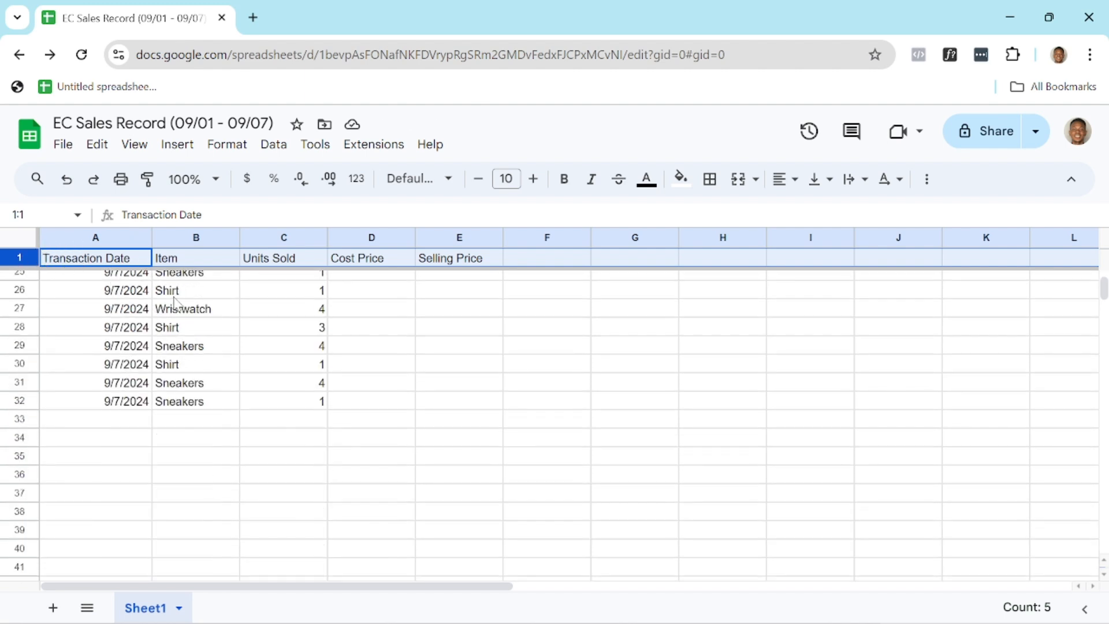
pyautogui.scroll(8, 137, 318)
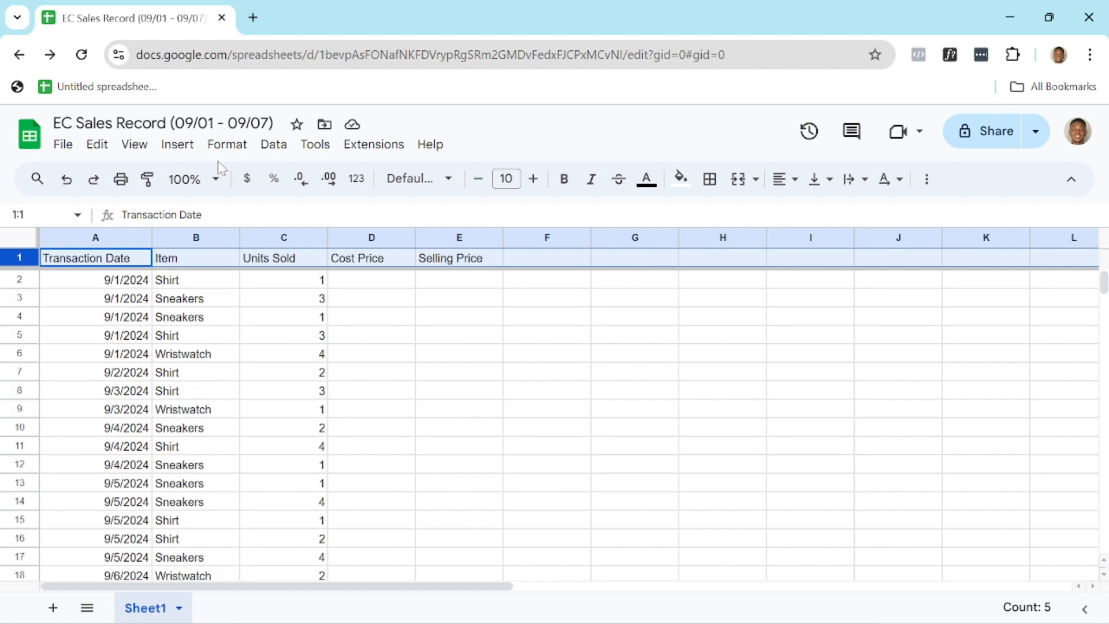
# - Try freezing the first column, Transaction Date, and undo that column freeze
pyautogui.click(116, 238)
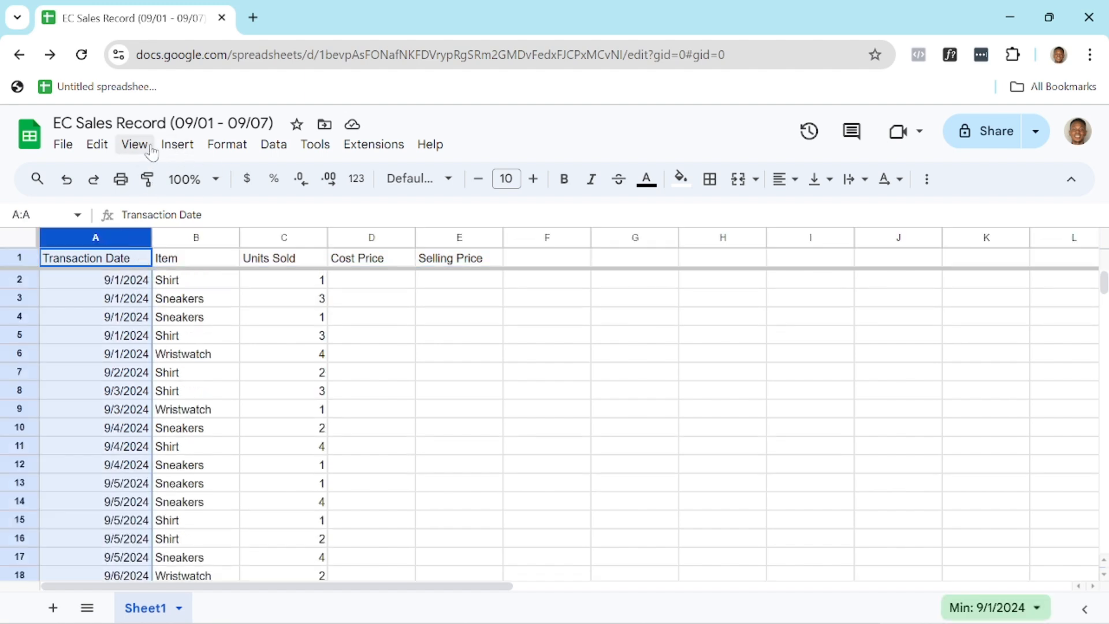
pyautogui.click(133, 147)
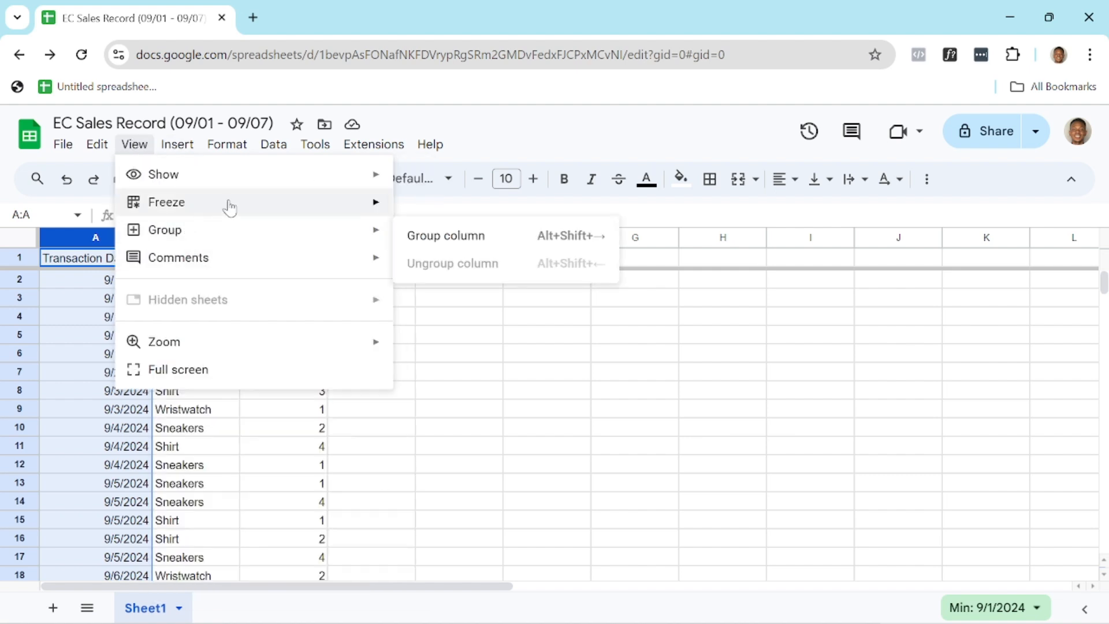
pyautogui.moveTo(227, 204)
pyautogui.click(448, 361)
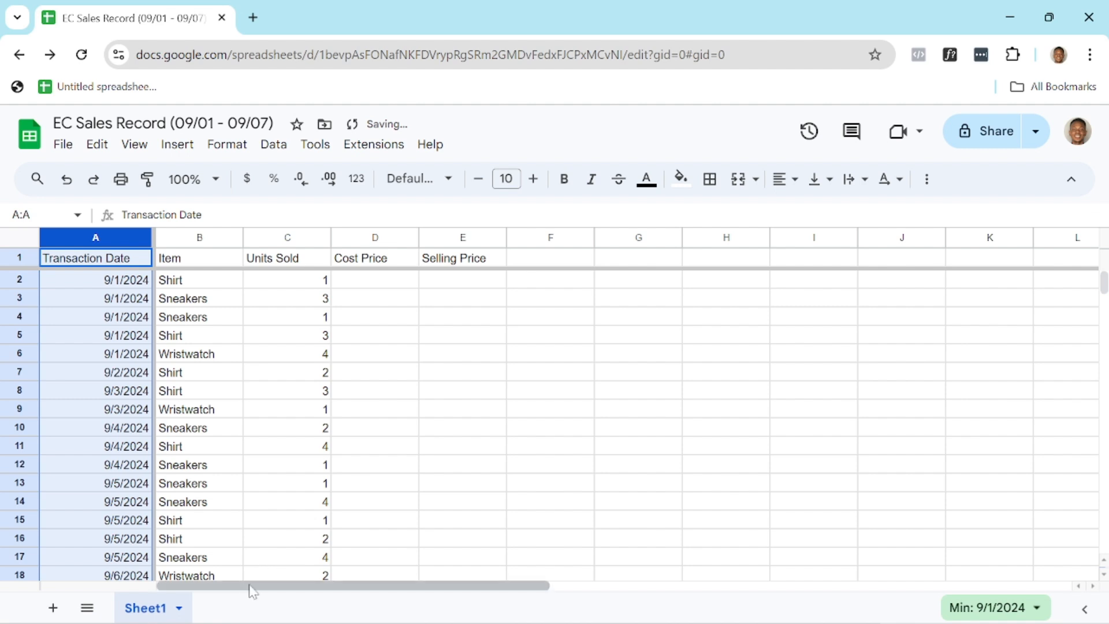
pyautogui.moveTo(254, 586)
pyautogui.mouseDown()
pyautogui.moveTo(359, 589)
pyautogui.moveTo(243, 588)
pyautogui.mouseUp()
pyautogui.click(52, 563)
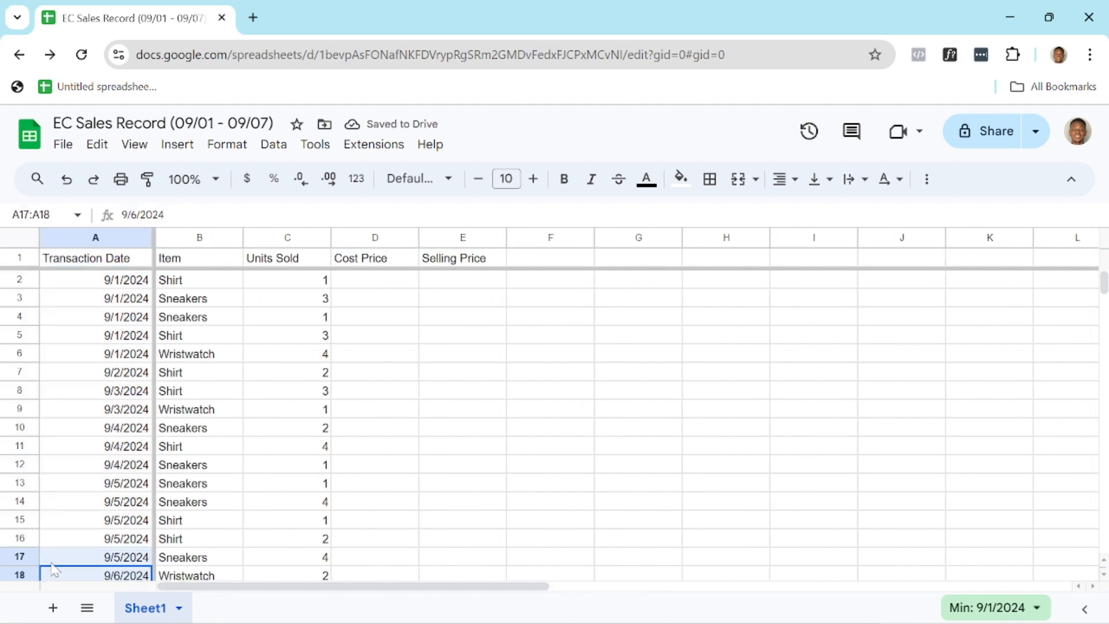
pyautogui.doubleClick(87, 558)
pyautogui.click(453, 354)
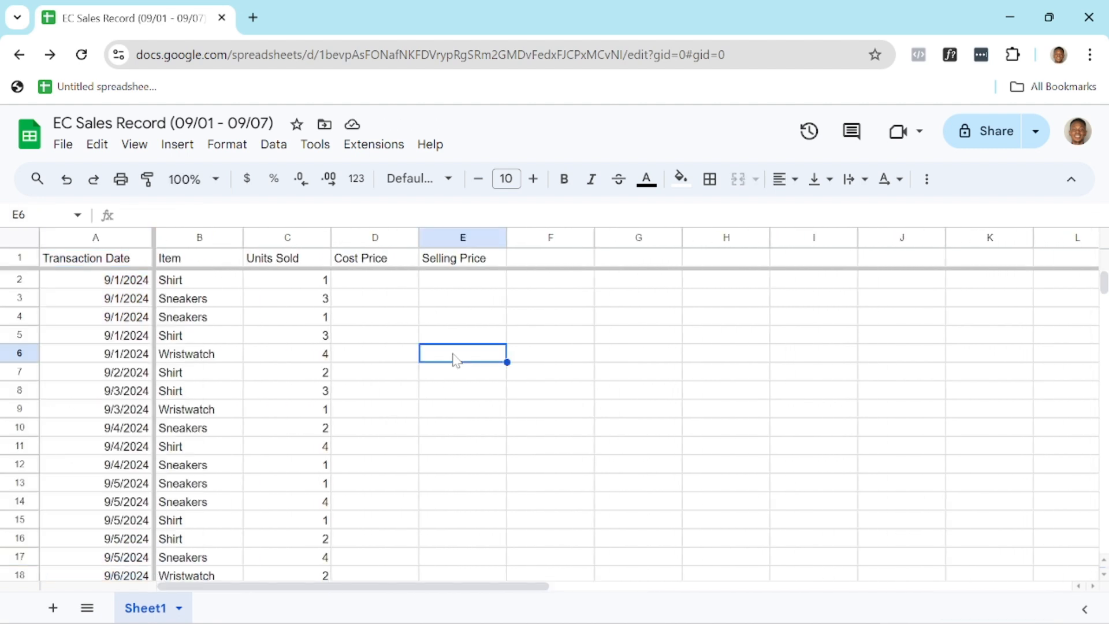
pyautogui.hotkey('ctrl', 'z')
pyautogui.click(267, 336)
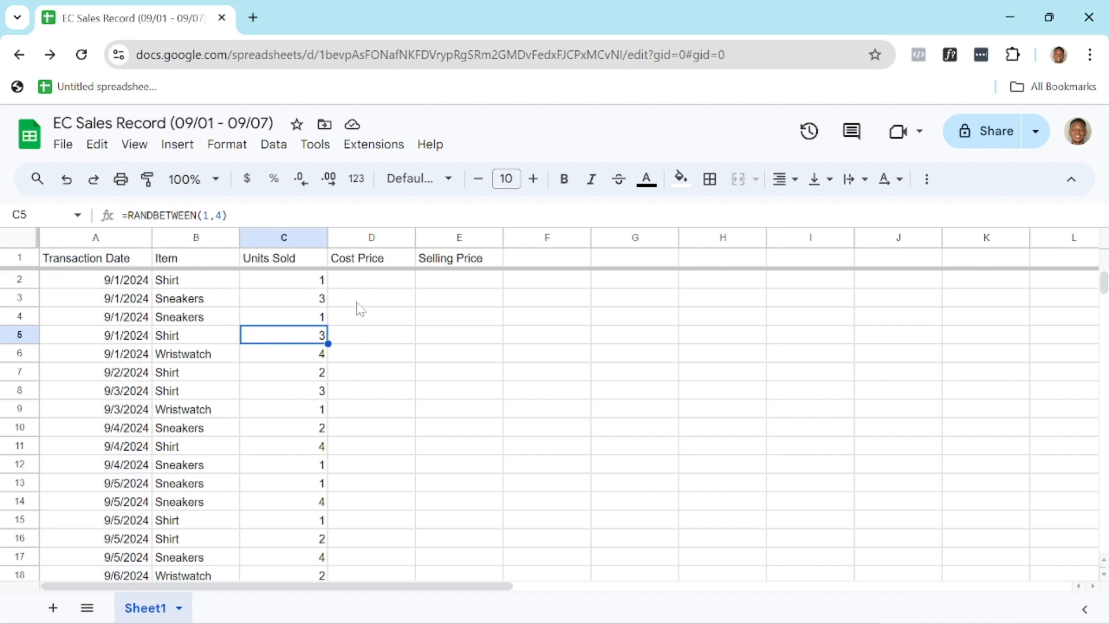
pyautogui.click(404, 308)
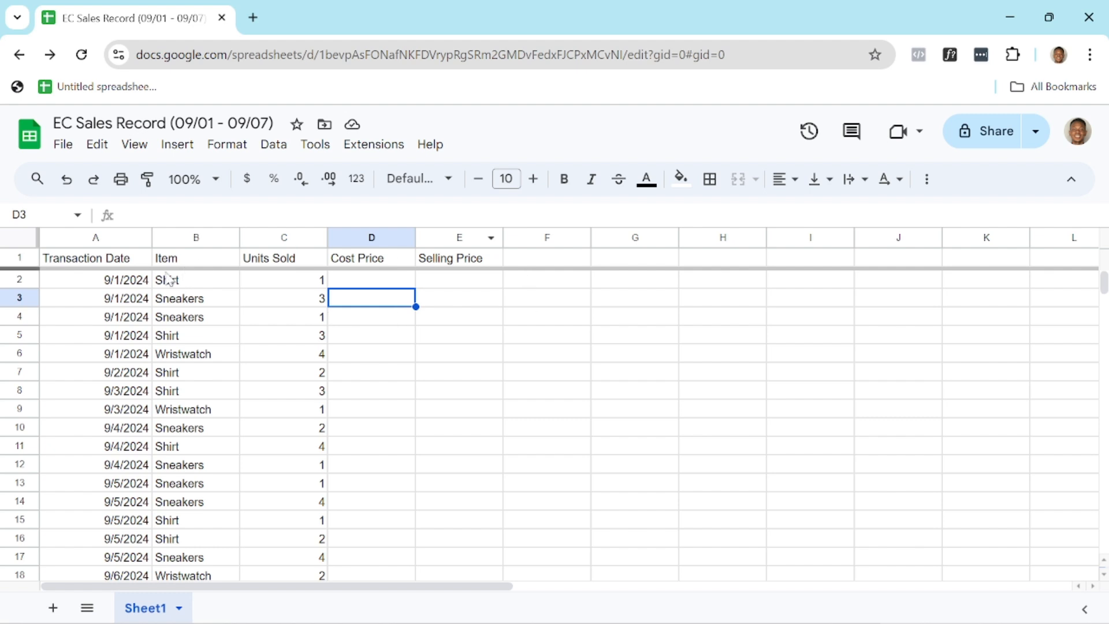
# - Format the whole header row with a dark blue fill and bold white text
pyautogui.click(19, 258)
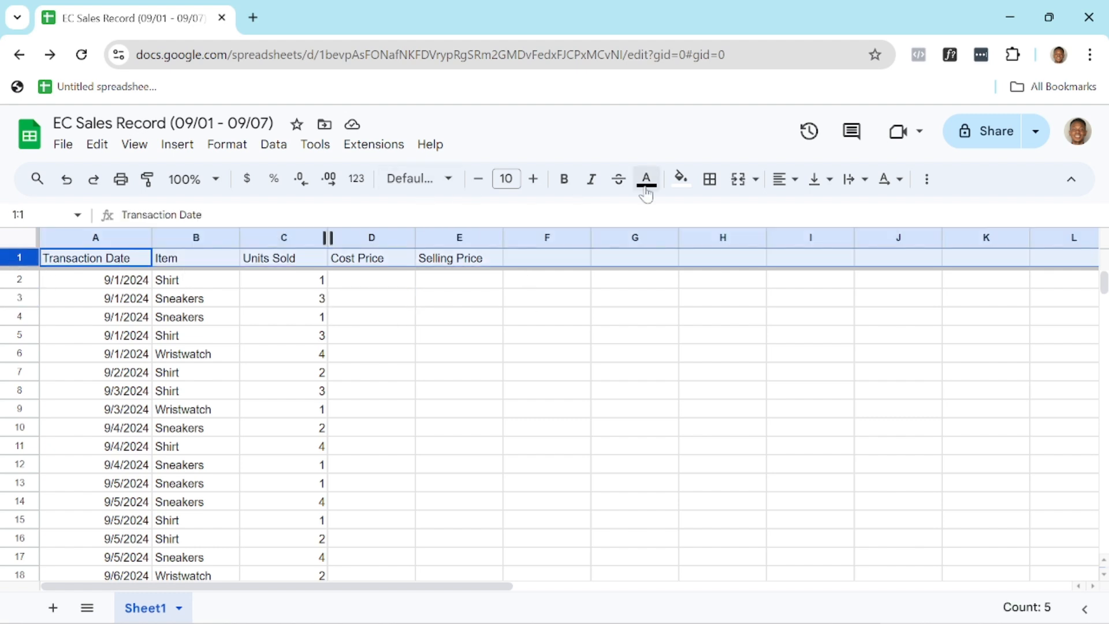
pyautogui.click(679, 179)
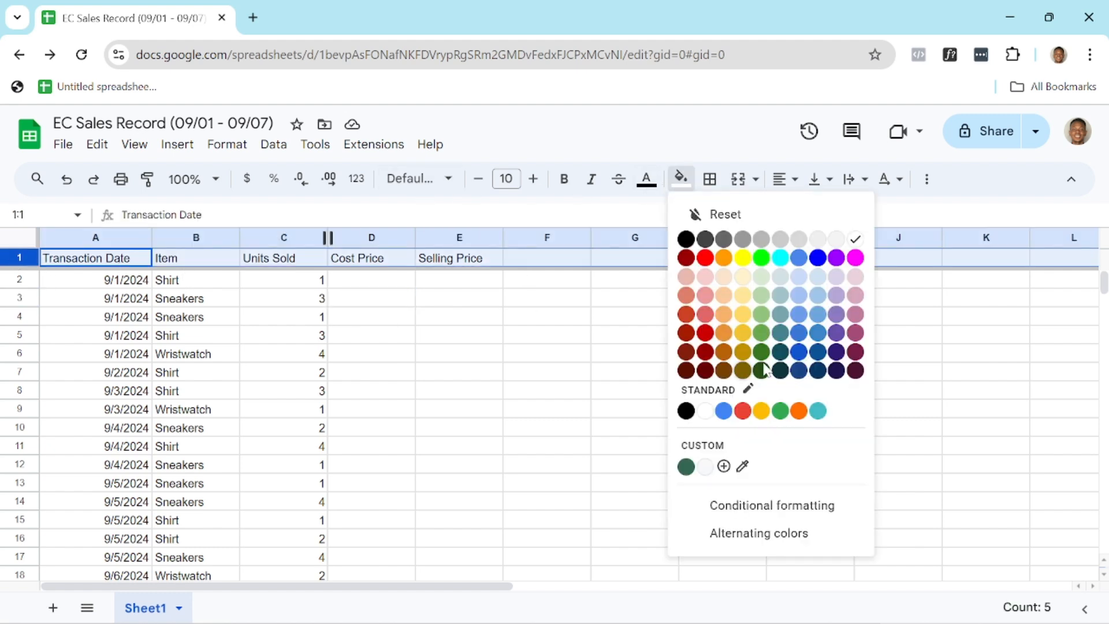
pyautogui.click(799, 371)
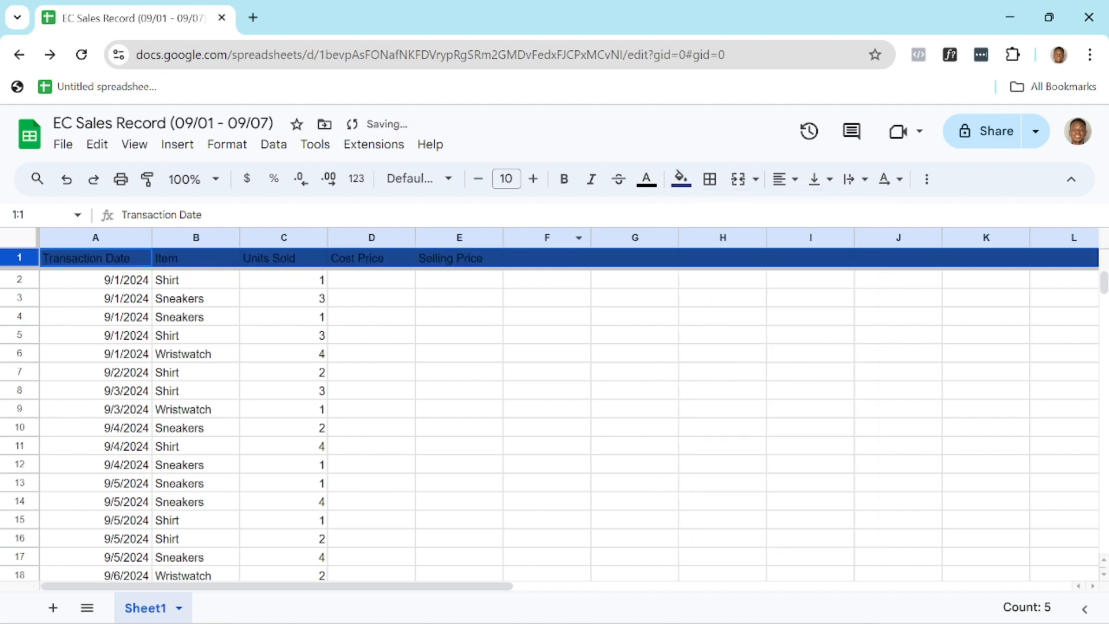
pyautogui.click(646, 179)
pyautogui.click(821, 240)
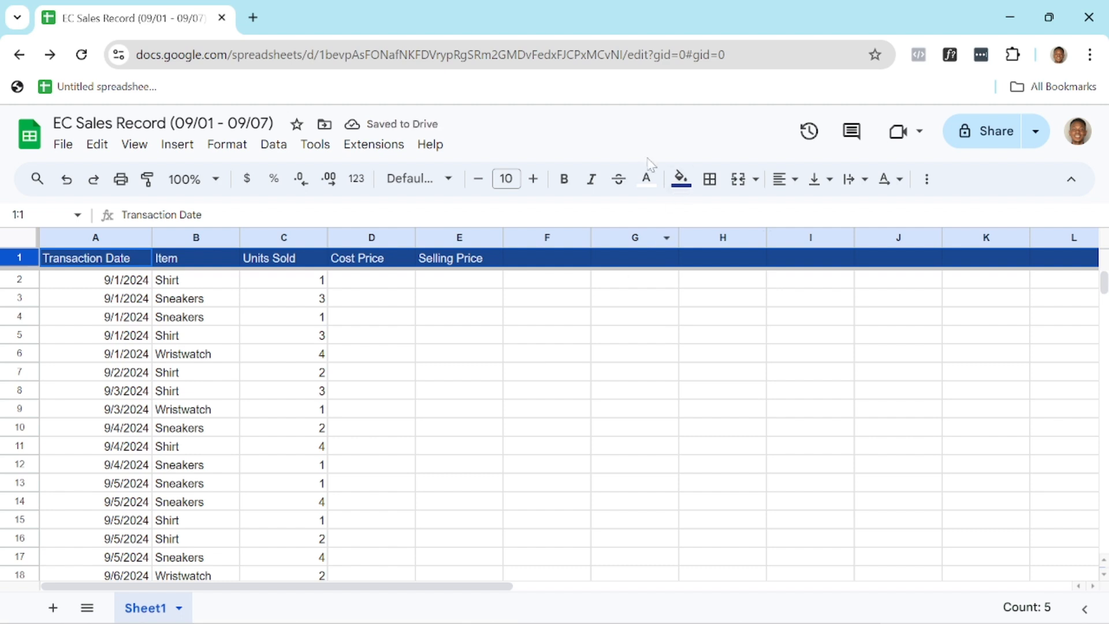
pyautogui.click(562, 184)
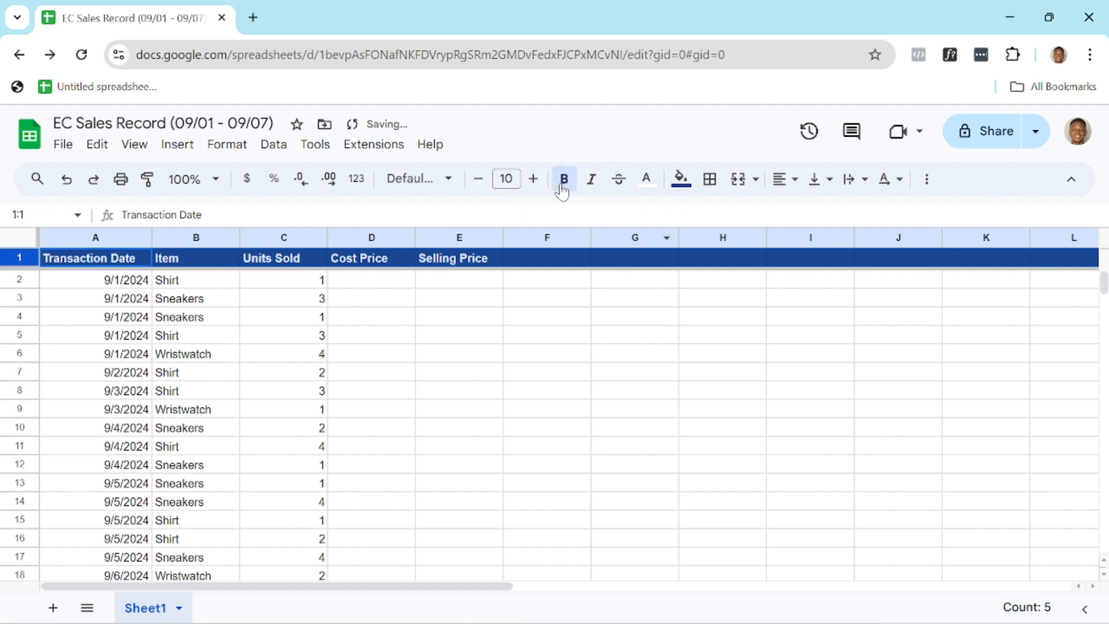
pyautogui.click(560, 376)
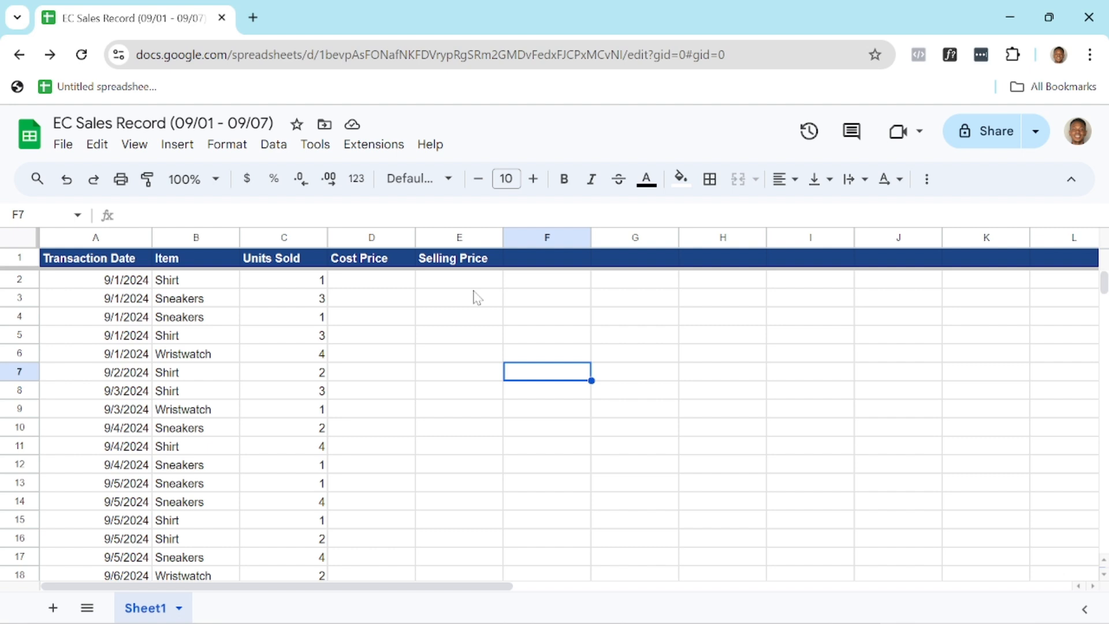
# - Start an item price list beside the sales records with Shirt in H2 and its price 10000 in I2
pyautogui.click(385, 283)
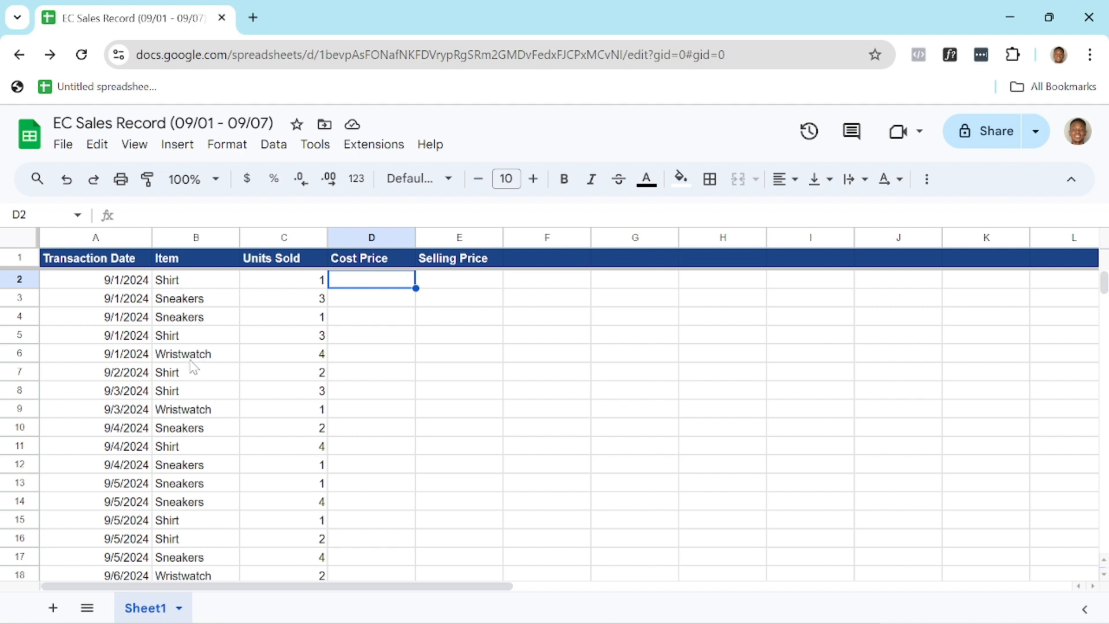
pyautogui.click(742, 289)
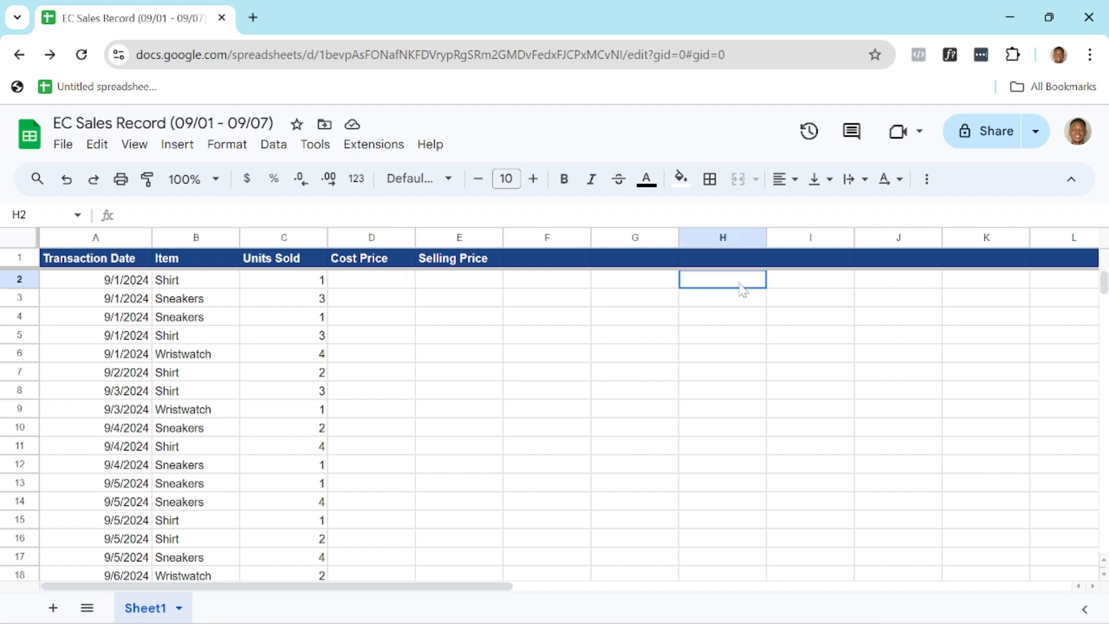
pyautogui.write('S')
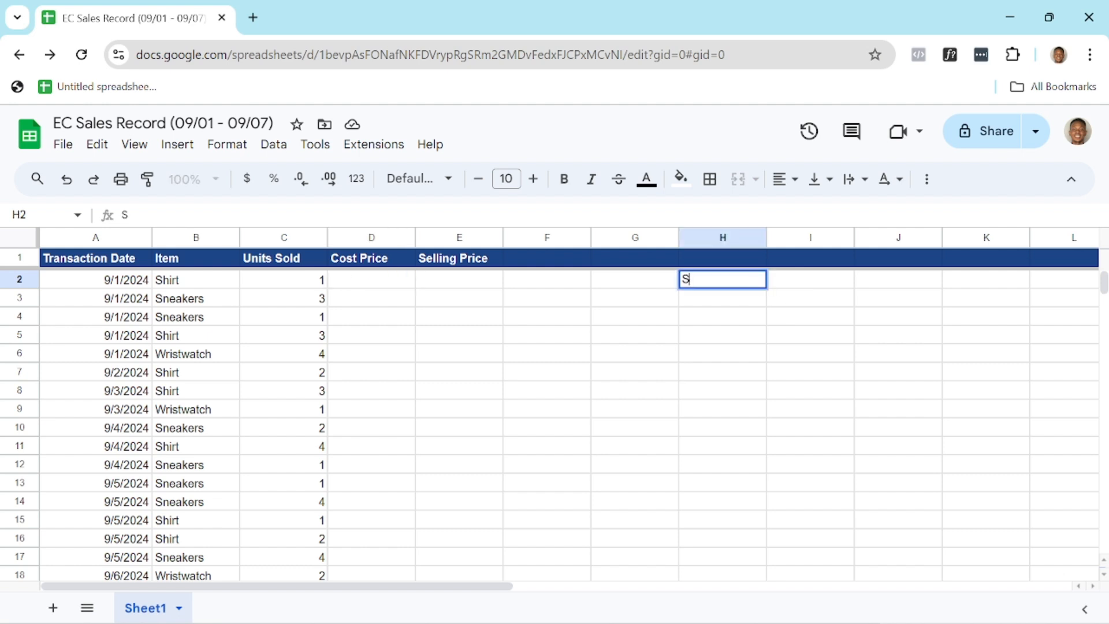
pyautogui.write('hirt')
pyautogui.click(803, 289)
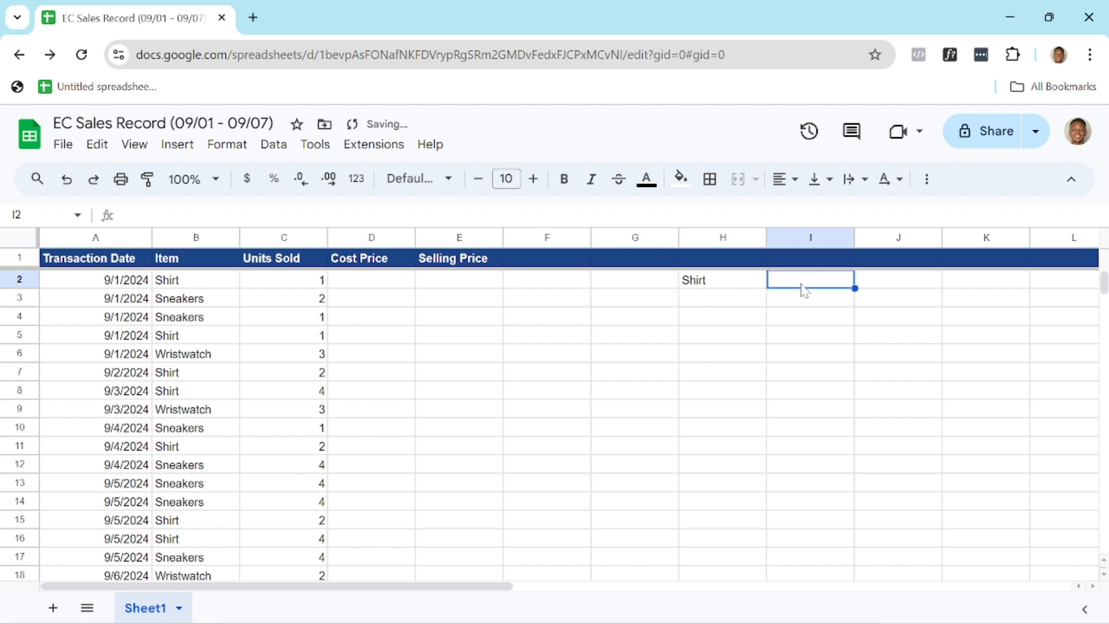
pyautogui.write('10000')
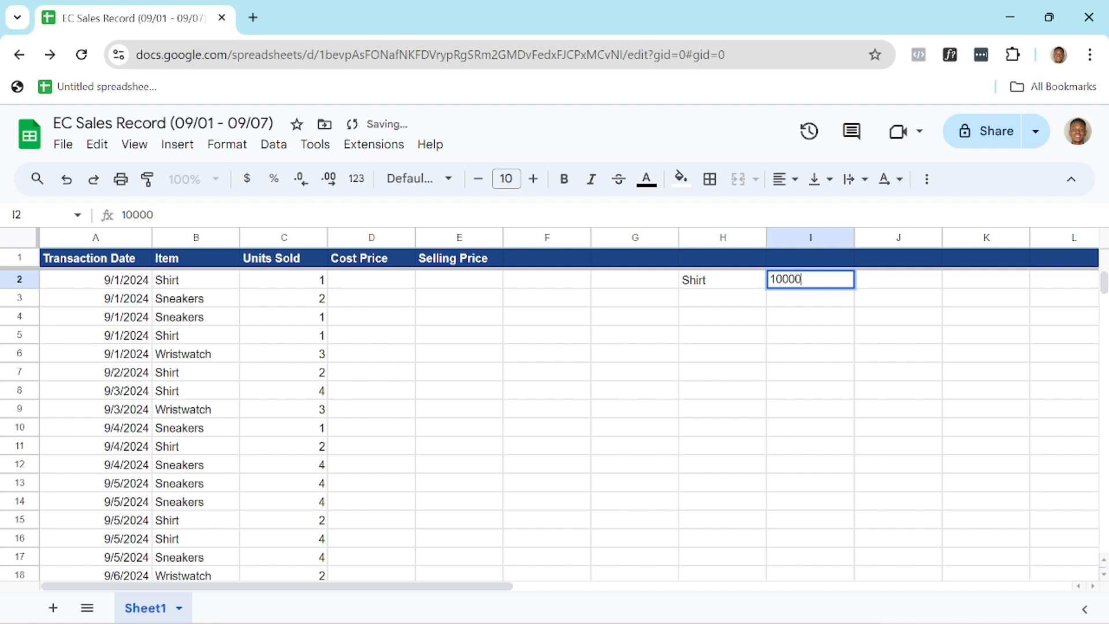
# - Add Sneakers in H3 of the price list with the price 30000 in I3
pyautogui.click(745, 304)
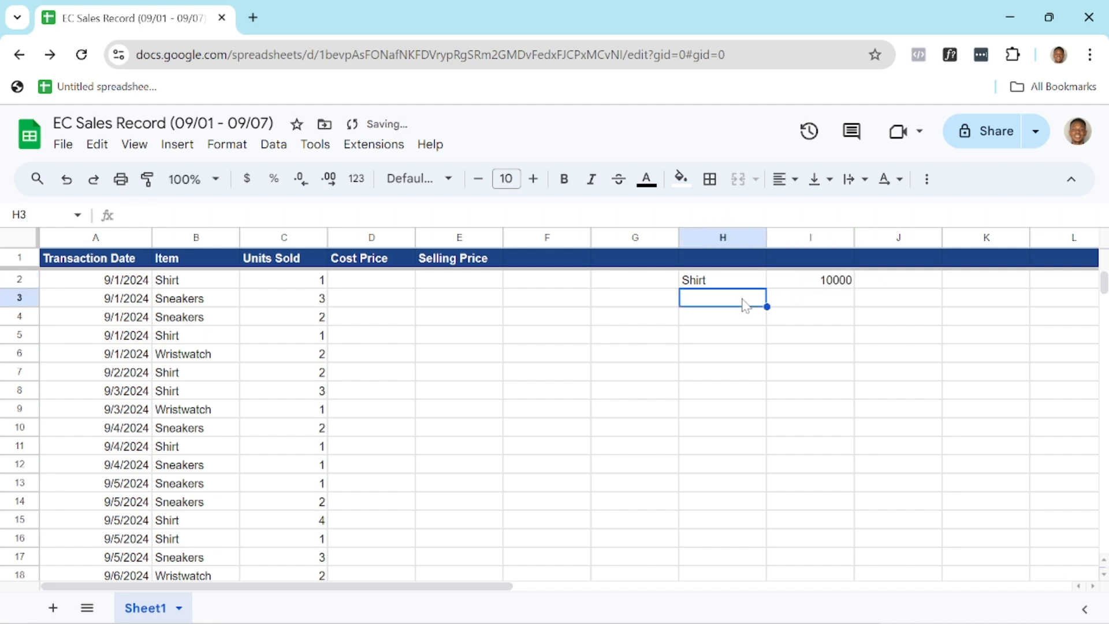
pyautogui.write('Sneakers')
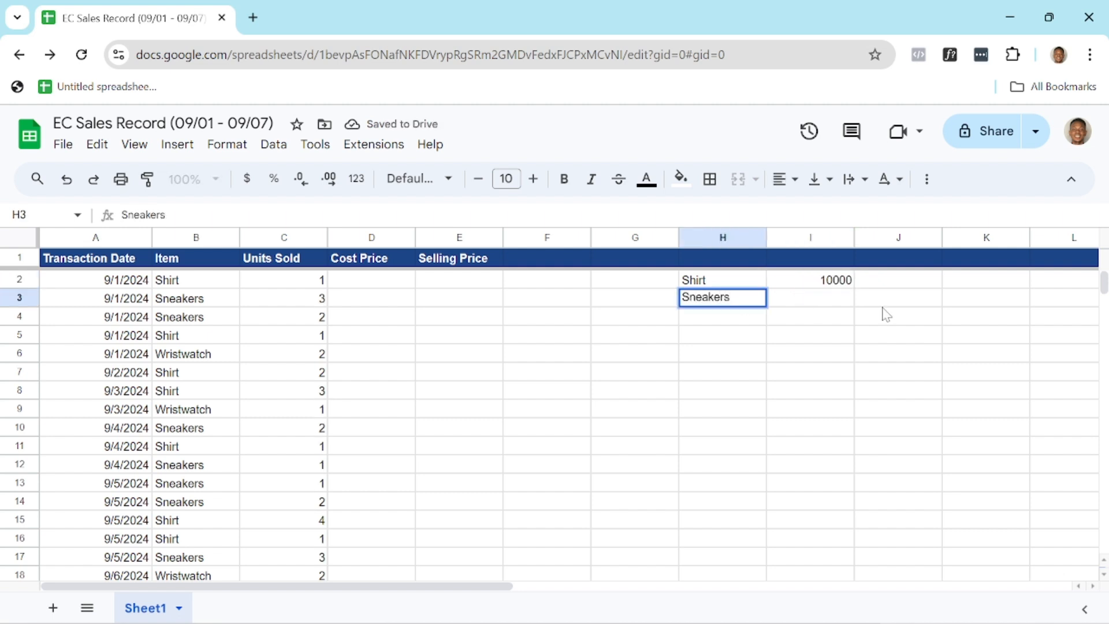
pyautogui.click(834, 299)
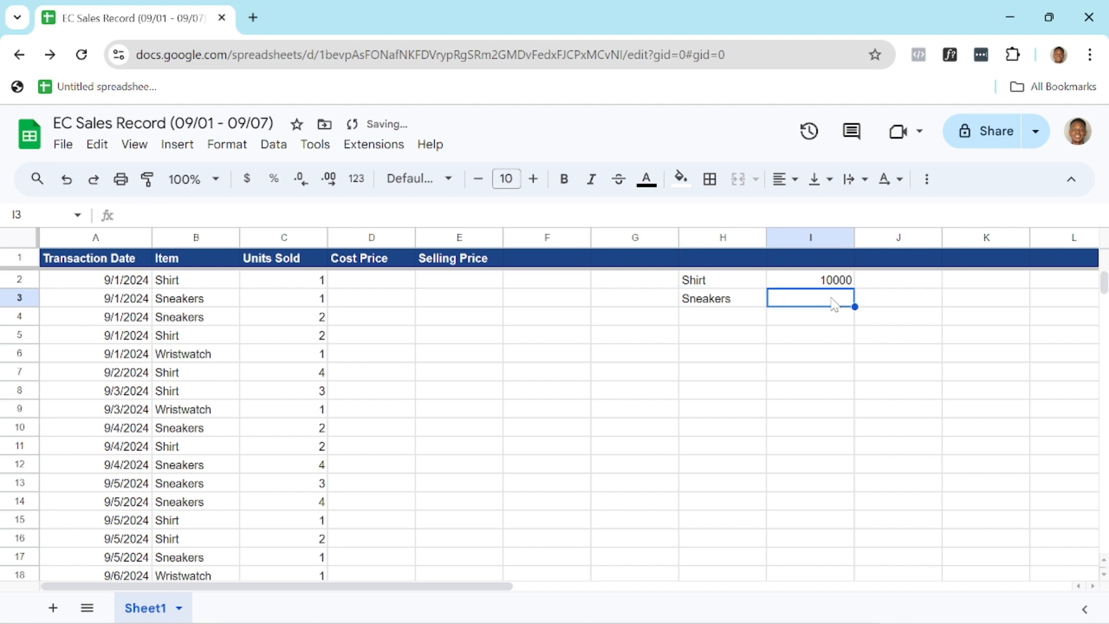
pyautogui.write('30000')
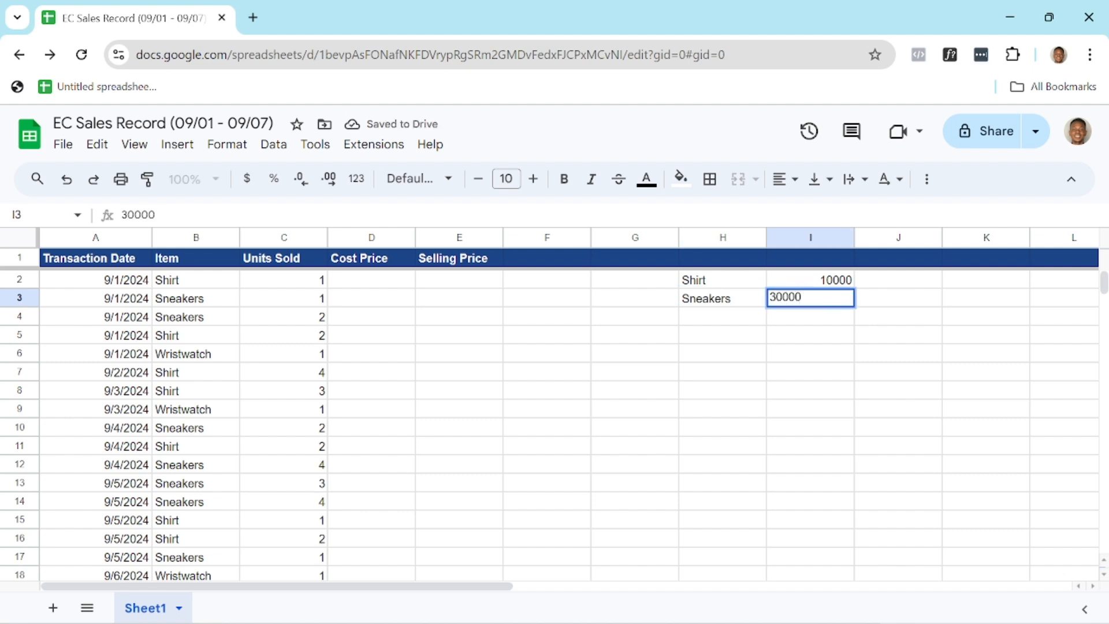
# - Add Wristwatch in H4 of the price list with the price 20000 in I4
pyautogui.click(710, 319)
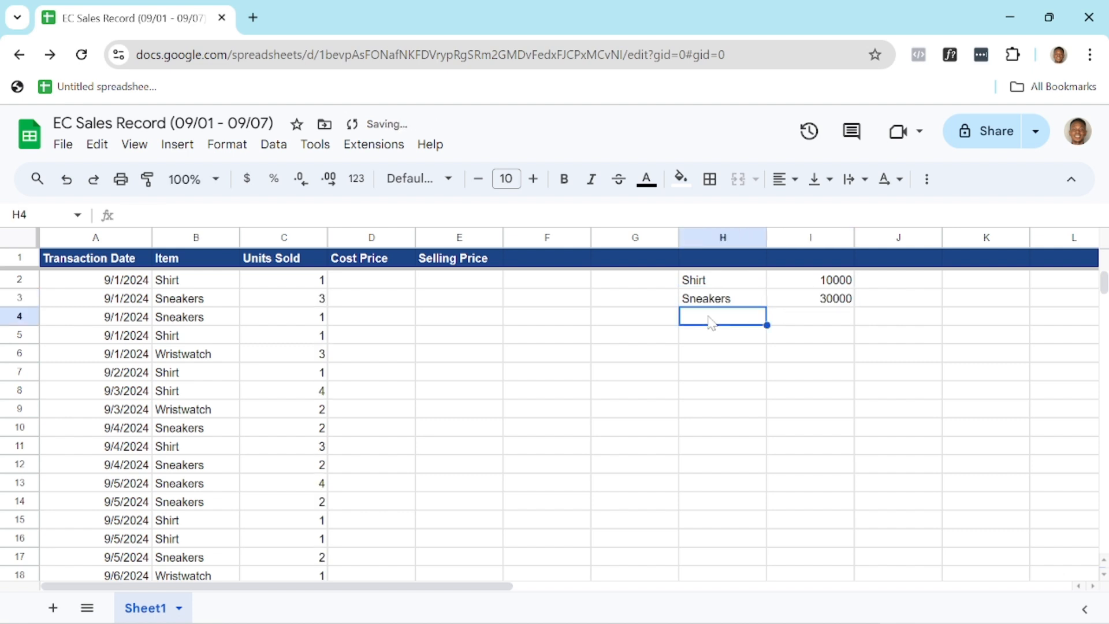
pyautogui.write('Wristwa')
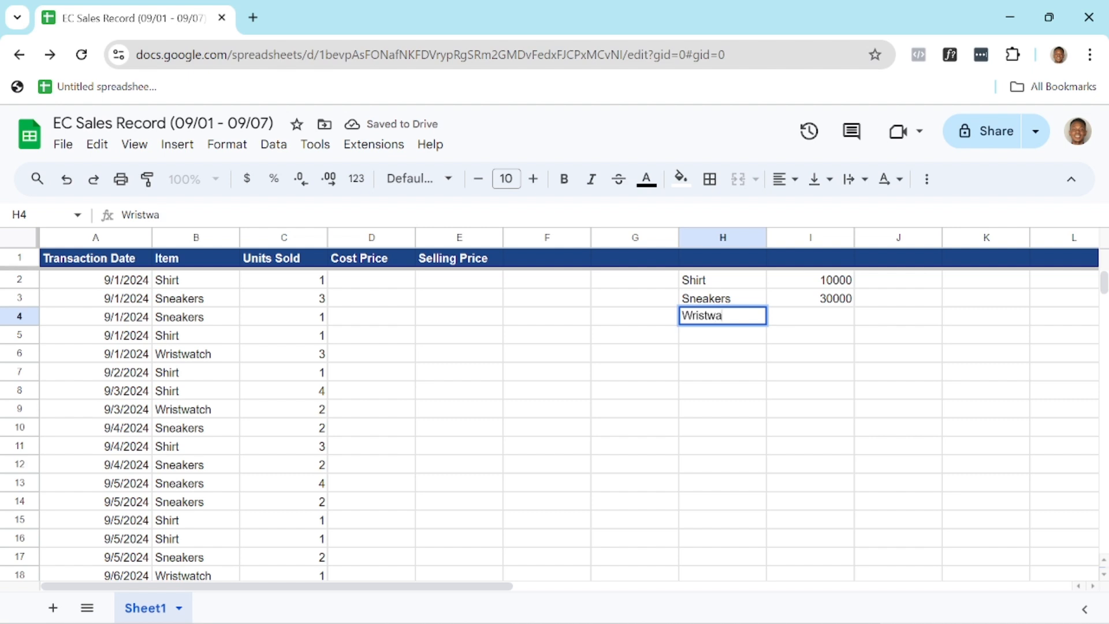
pyautogui.write('tch')
pyautogui.click(825, 317)
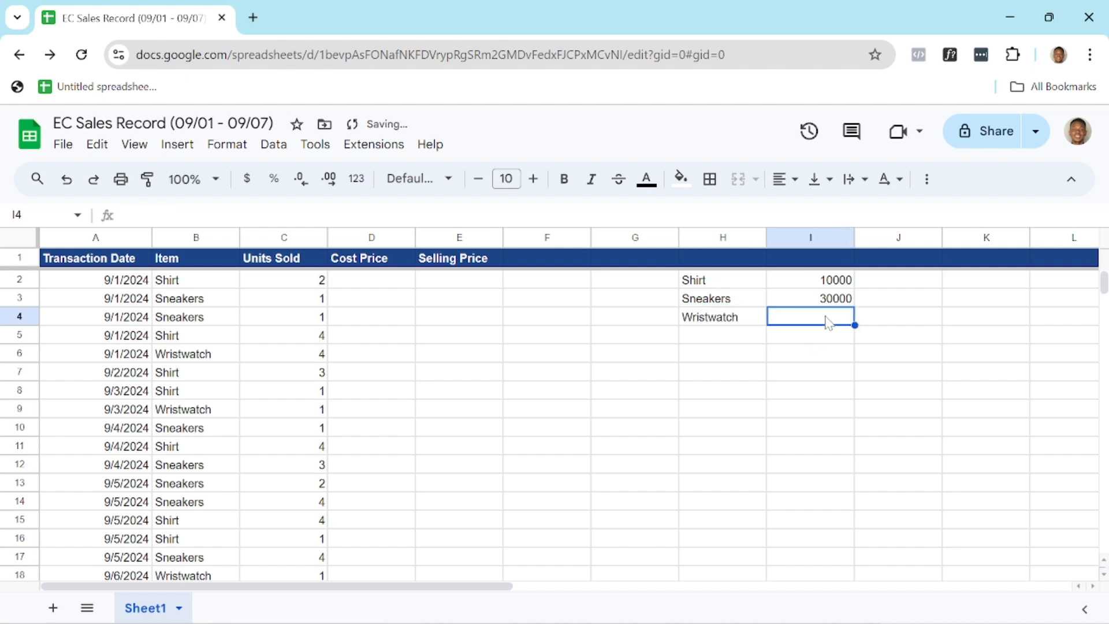
pyautogui.write('20000')
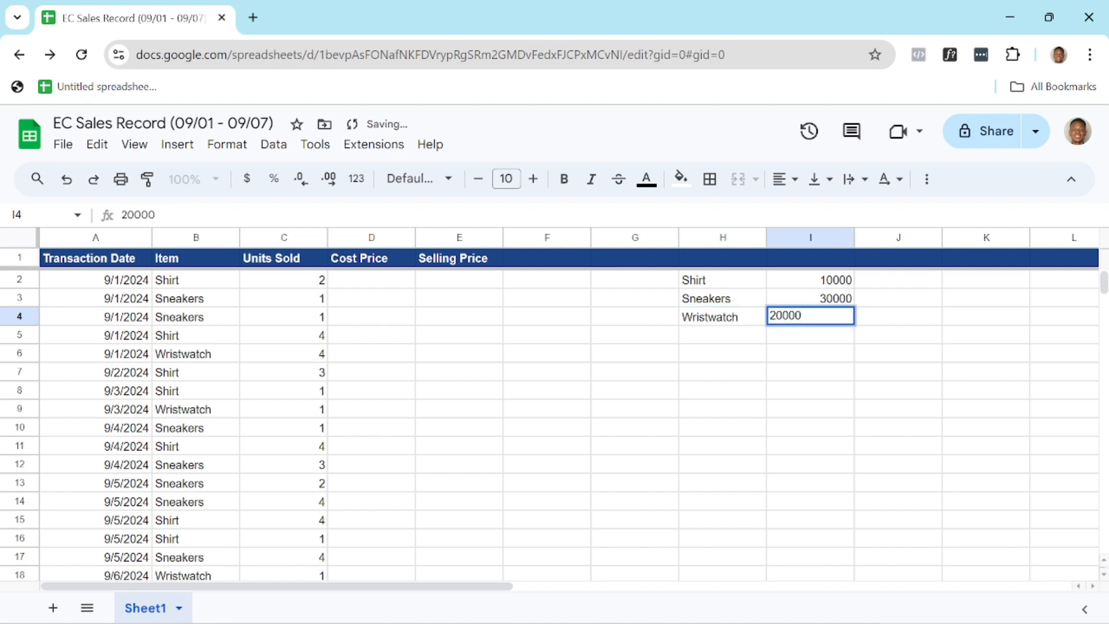
pyautogui.click(864, 320)
# - Format the prices in column I with the Nigerian Naira currency format
pyautogui.click(817, 237)
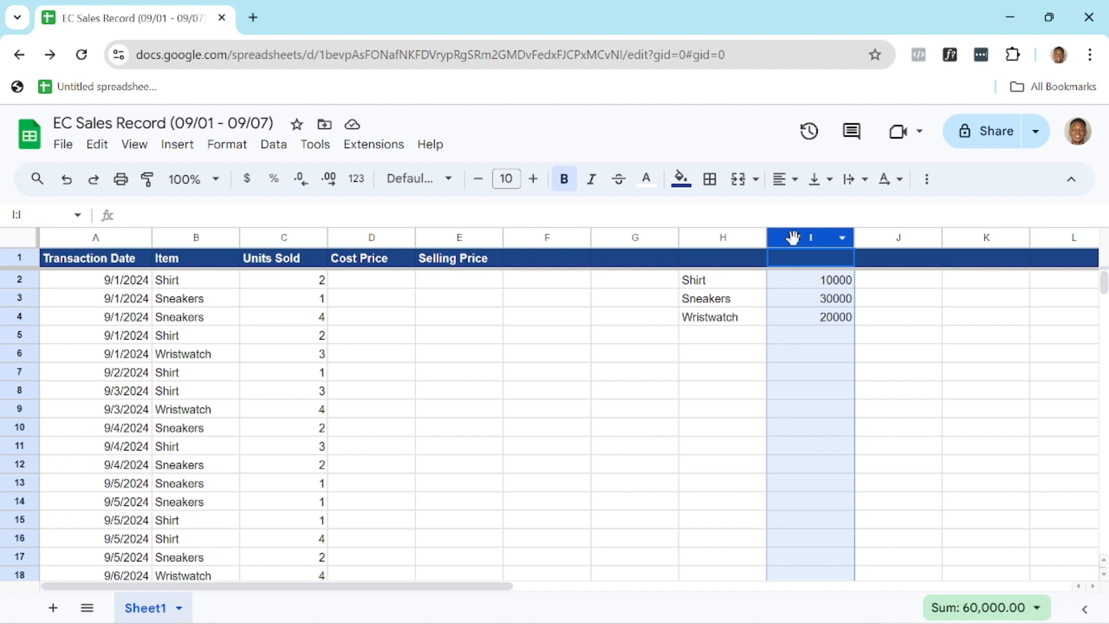
pyautogui.click(359, 182)
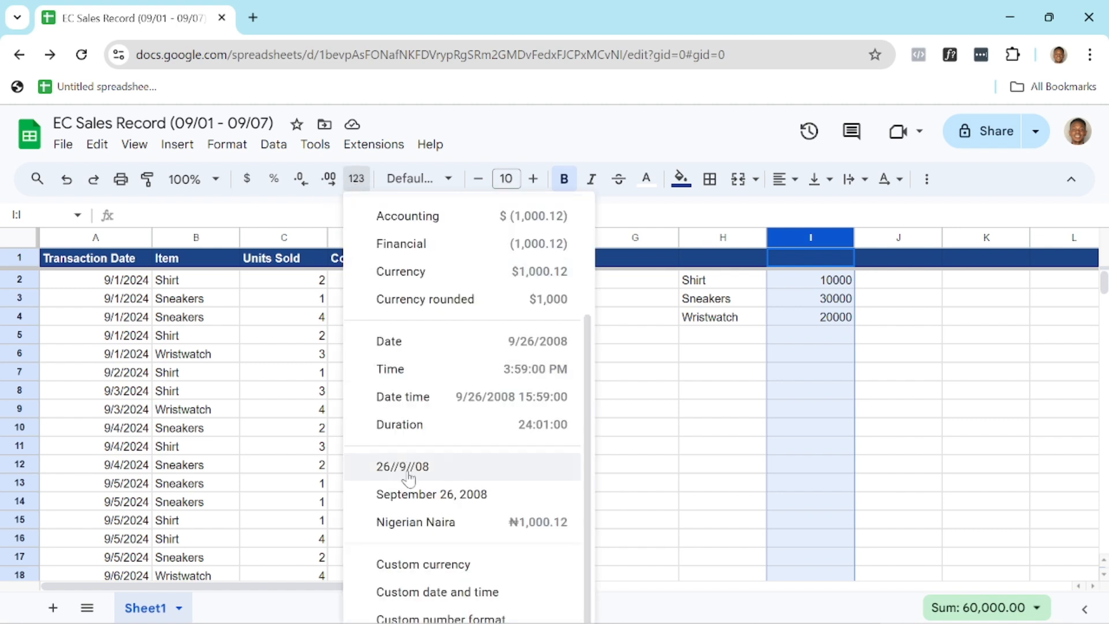
pyautogui.click(415, 525)
pyautogui.doubleClick(895, 411)
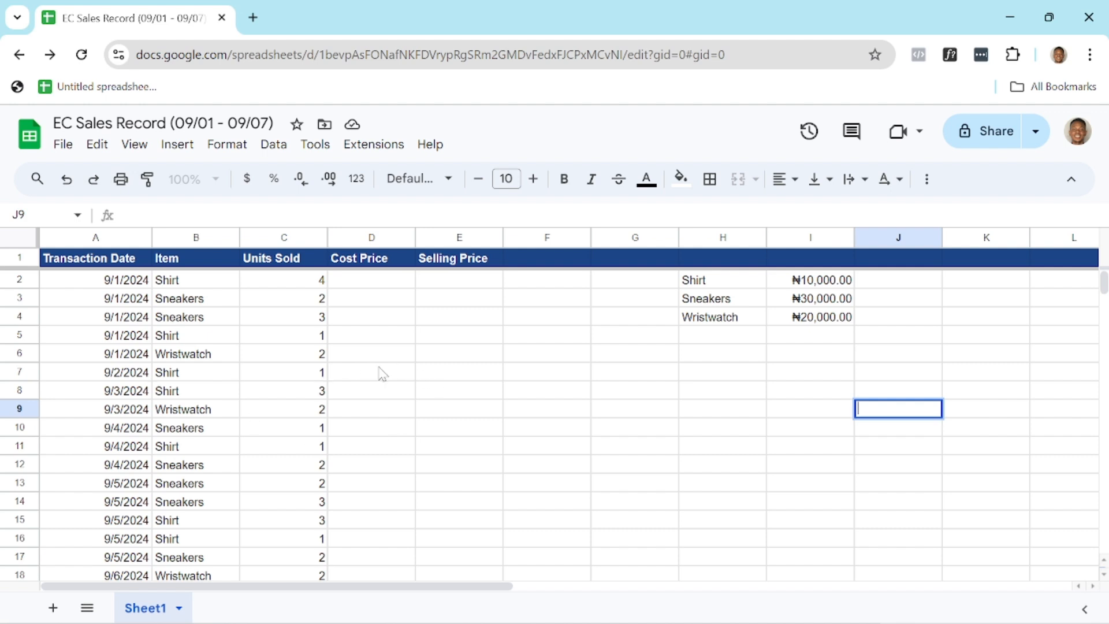
pyautogui.scroll(-6, 346, 393)
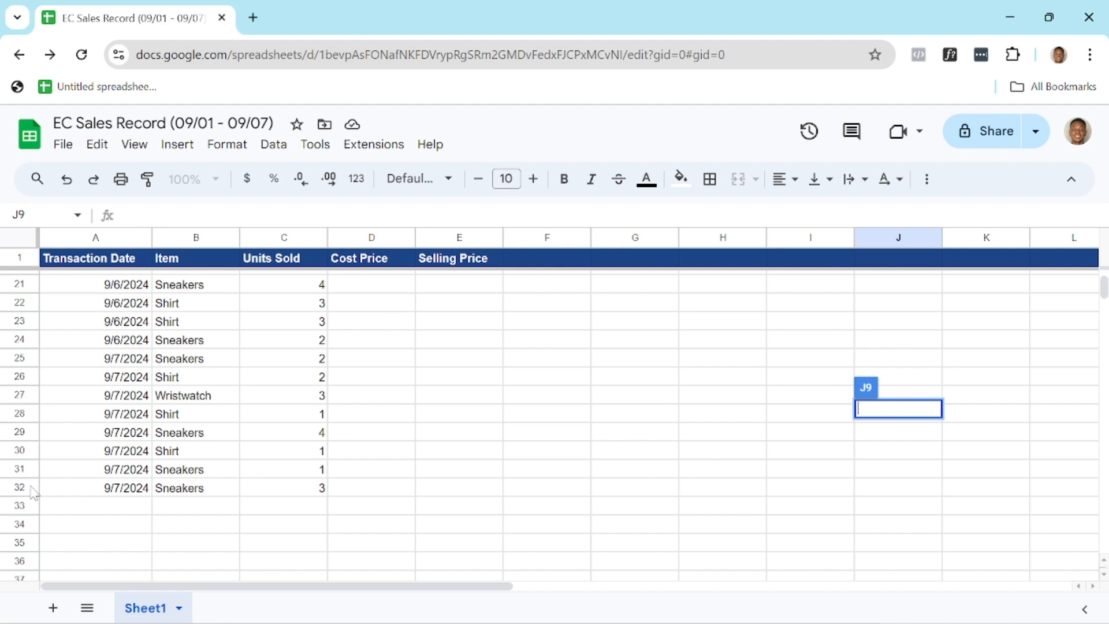
pyautogui.scroll(6, 54, 482)
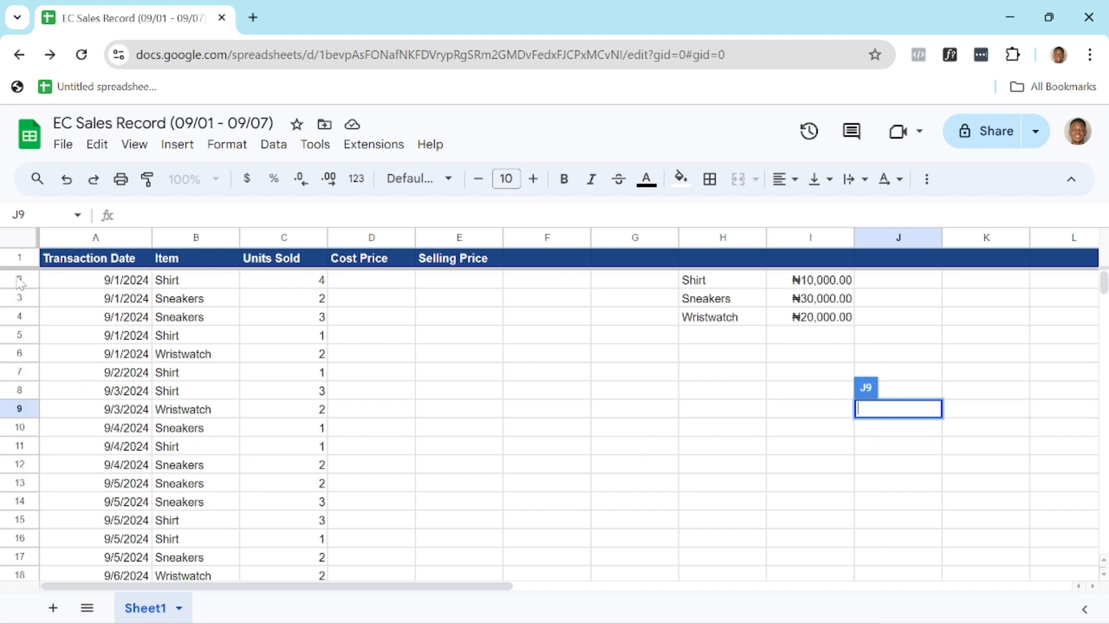
pyautogui.scroll(-6, 50, 381)
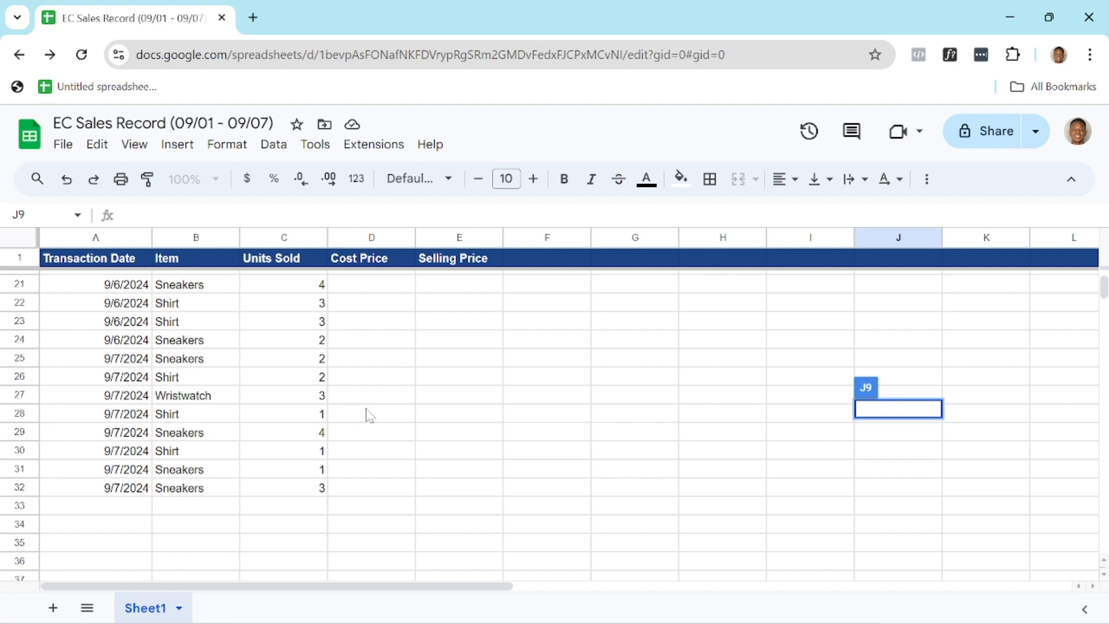
pyautogui.scroll(6, 375, 411)
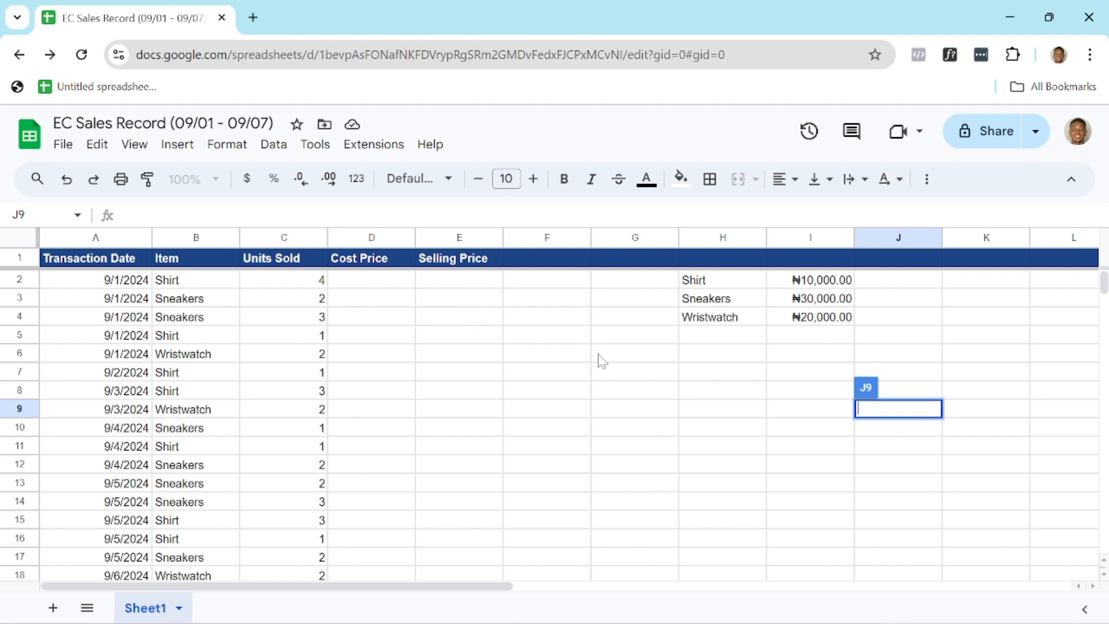
pyautogui.click(707, 390)
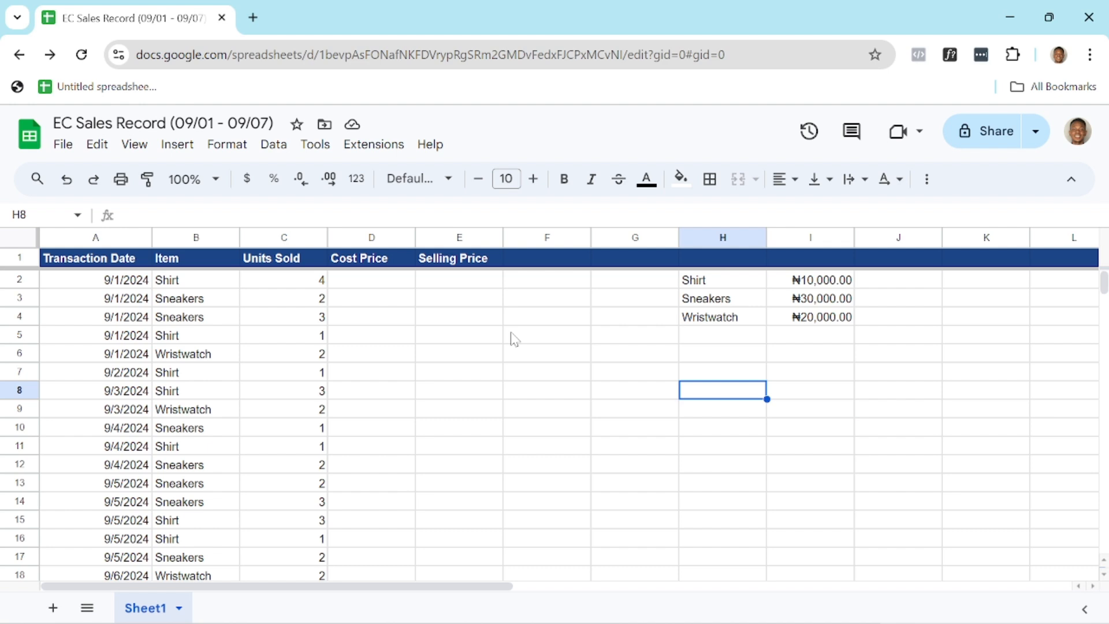
# - Enter the formula =IF(B2="Shirt",10000) in D2 to return the cost price for a shirt
pyautogui.click(363, 285)
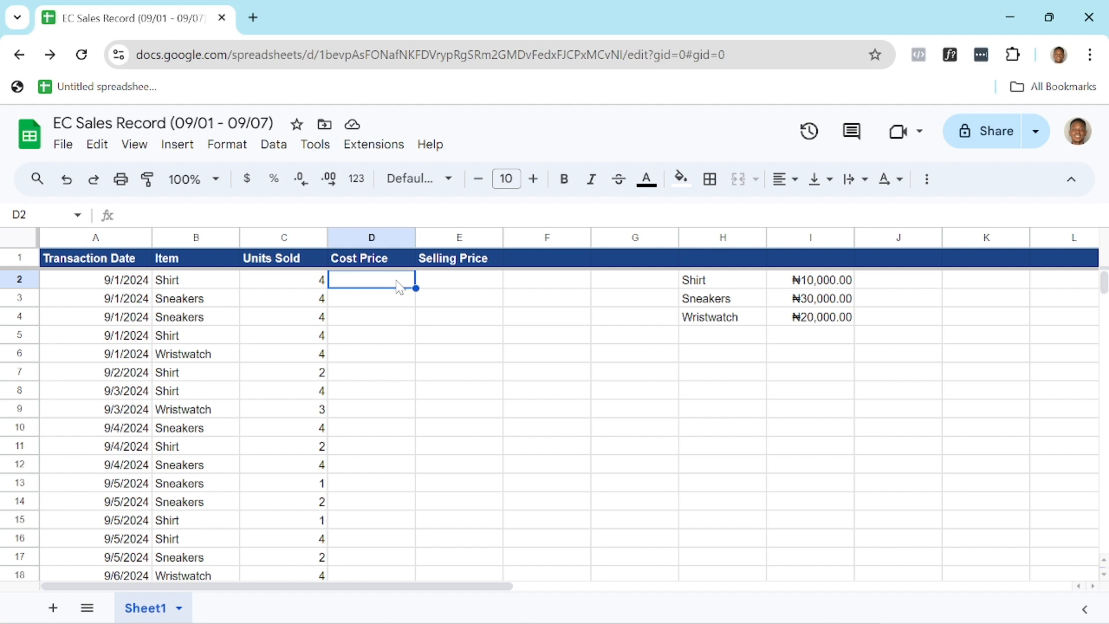
pyautogui.write('=')
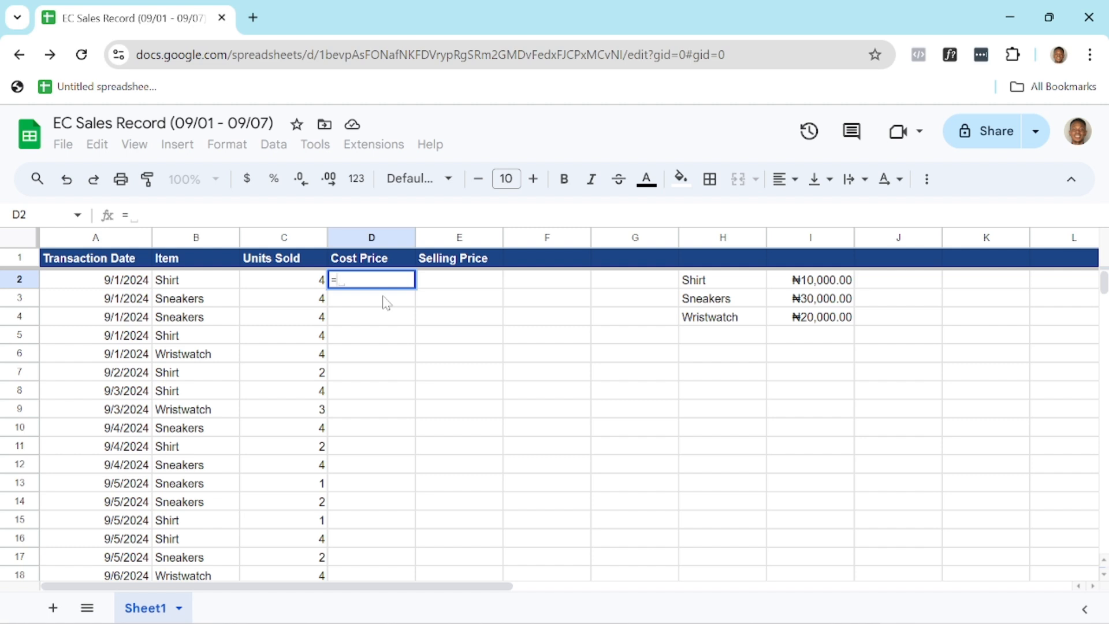
pyautogui.write('if')
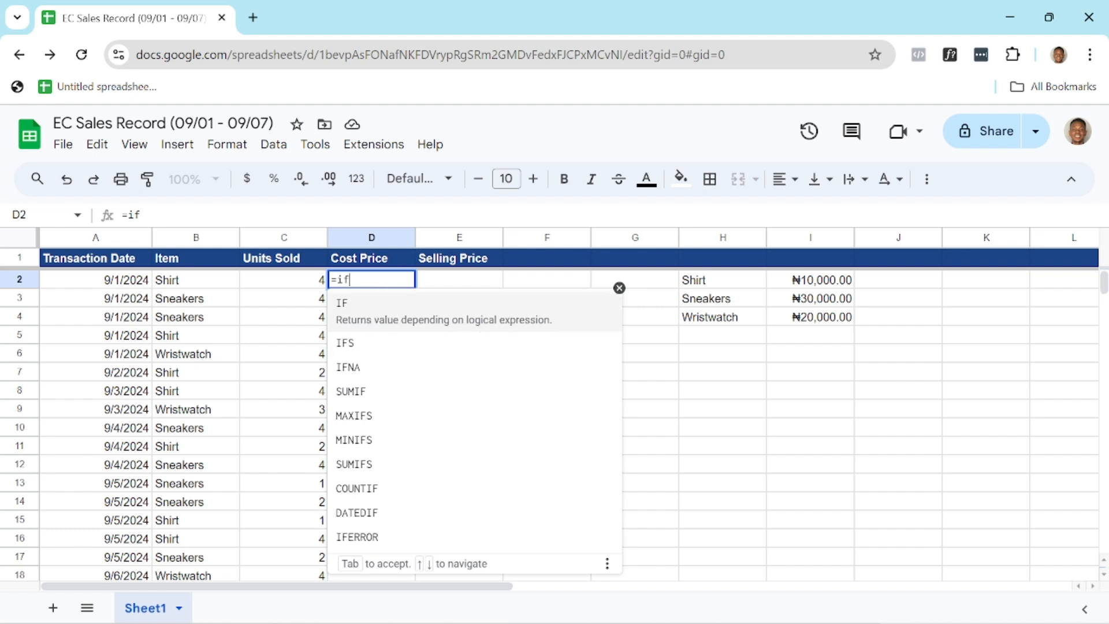
pyautogui.press('Tab')
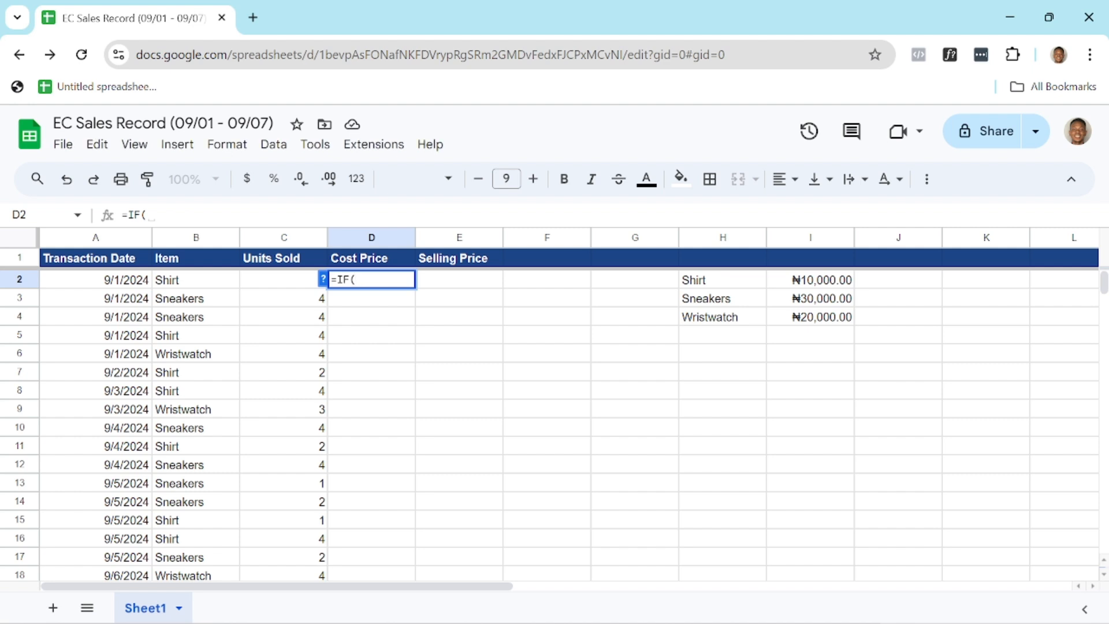
pyautogui.click(193, 283)
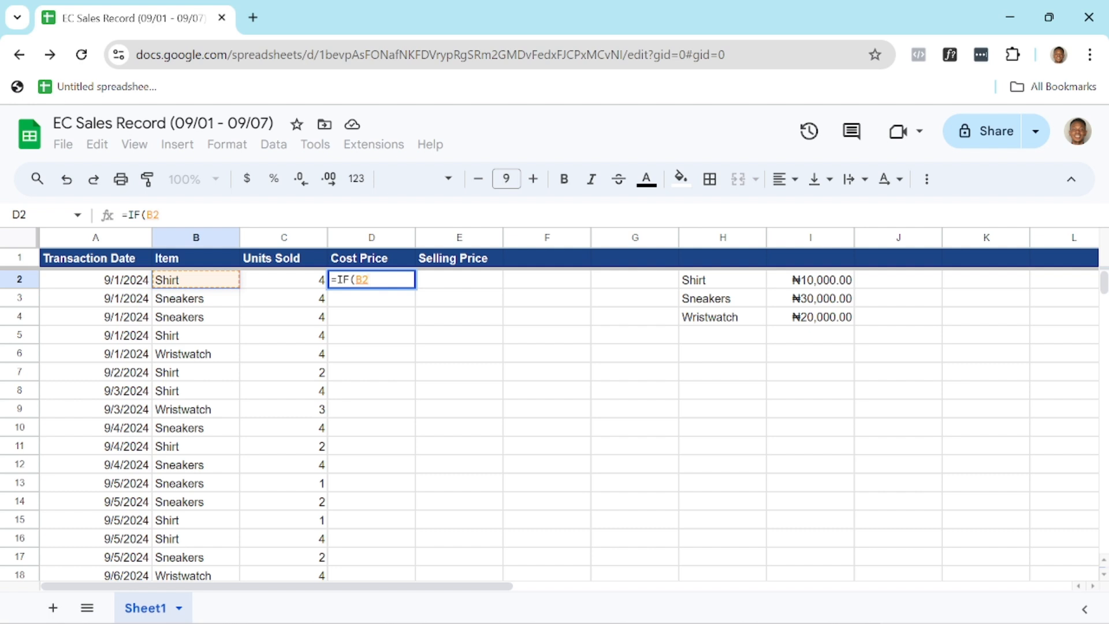
pyautogui.write('=')
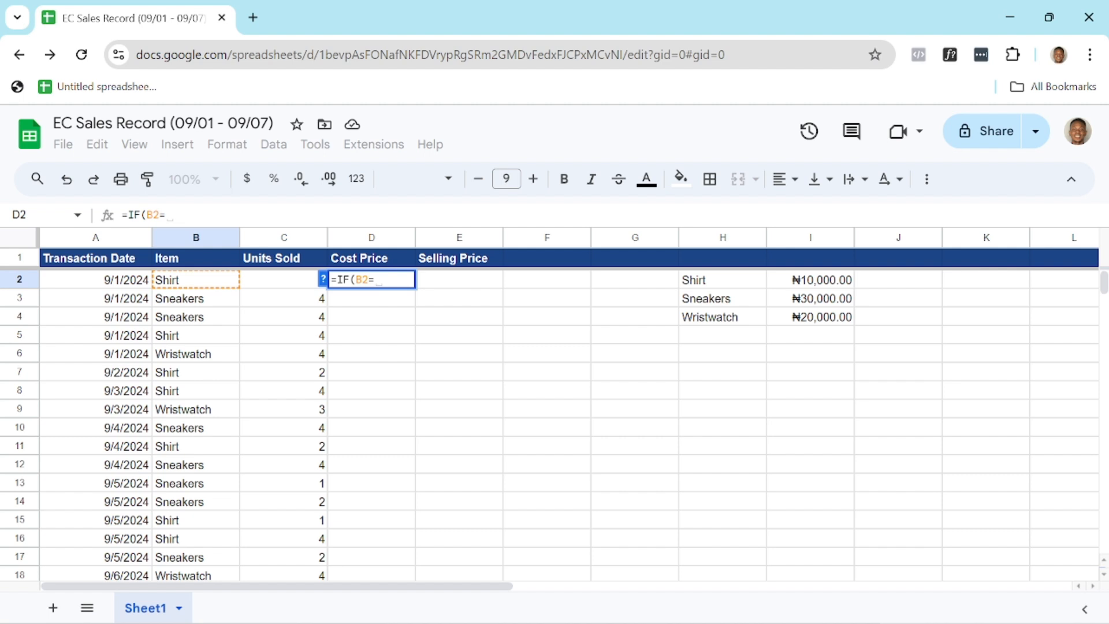
pyautogui.write('"Shirt')
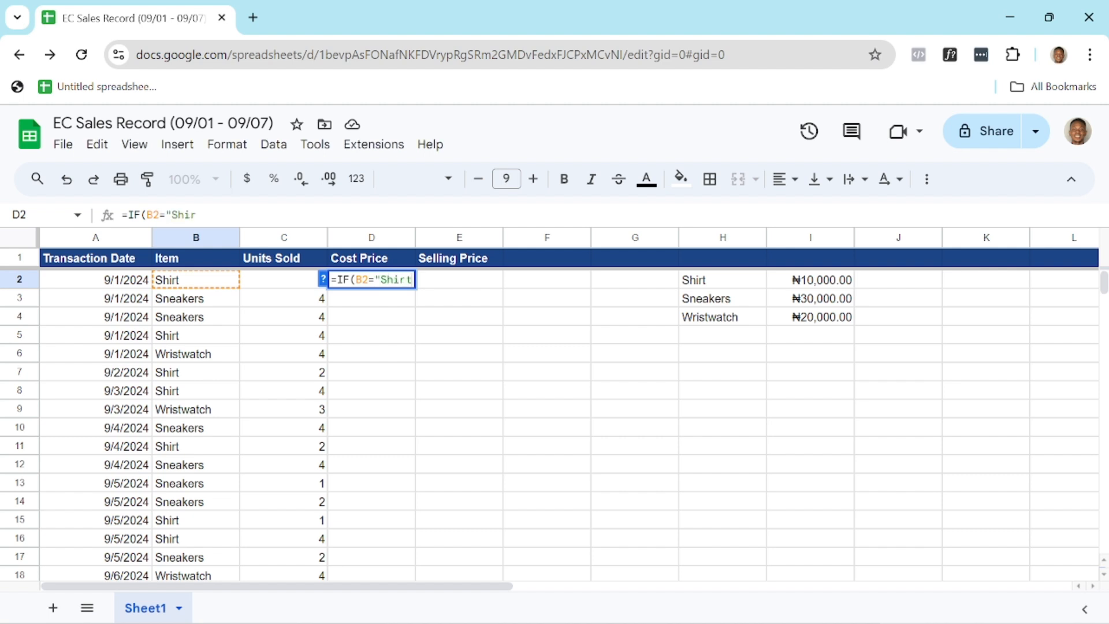
pyautogui.write('"')
pyautogui.write(',')
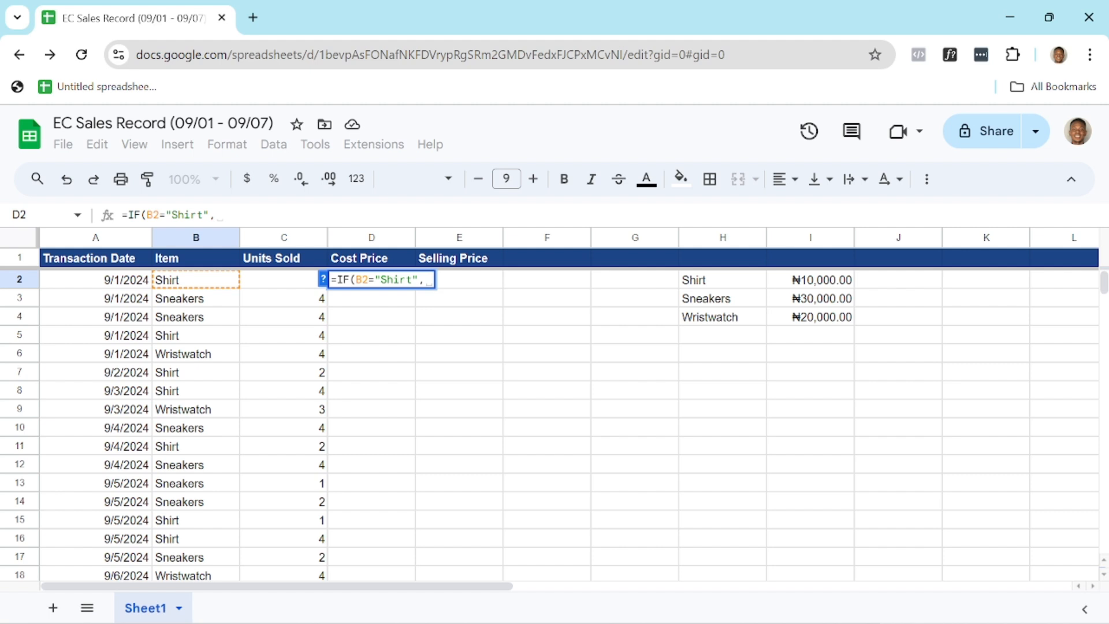
pyautogui.write('10000')
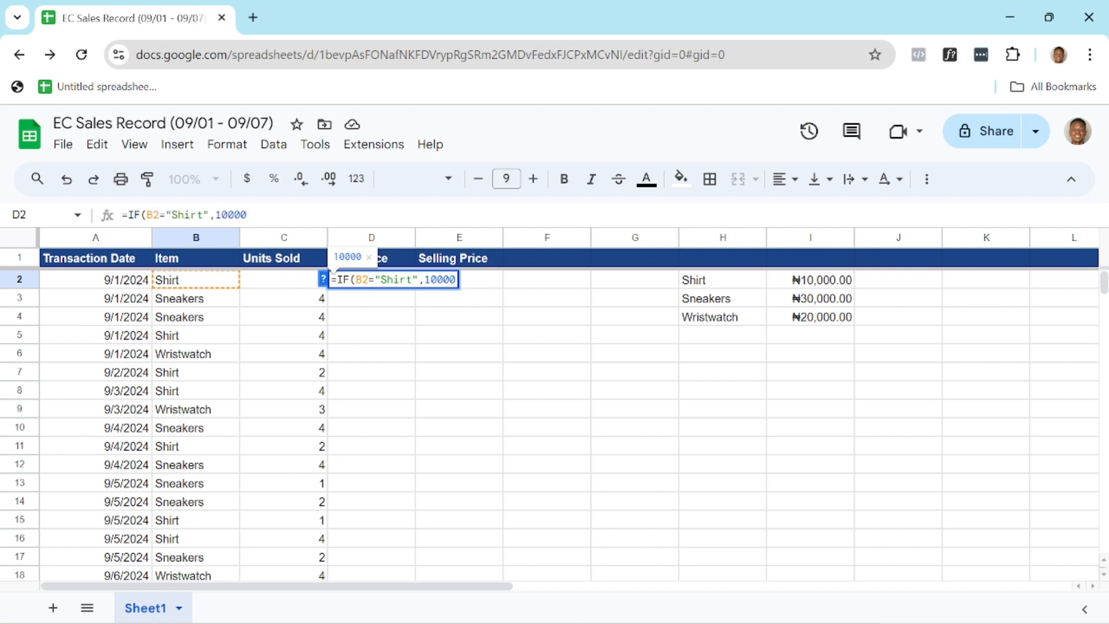
pyautogui.write(')')
pyautogui.press('Return')
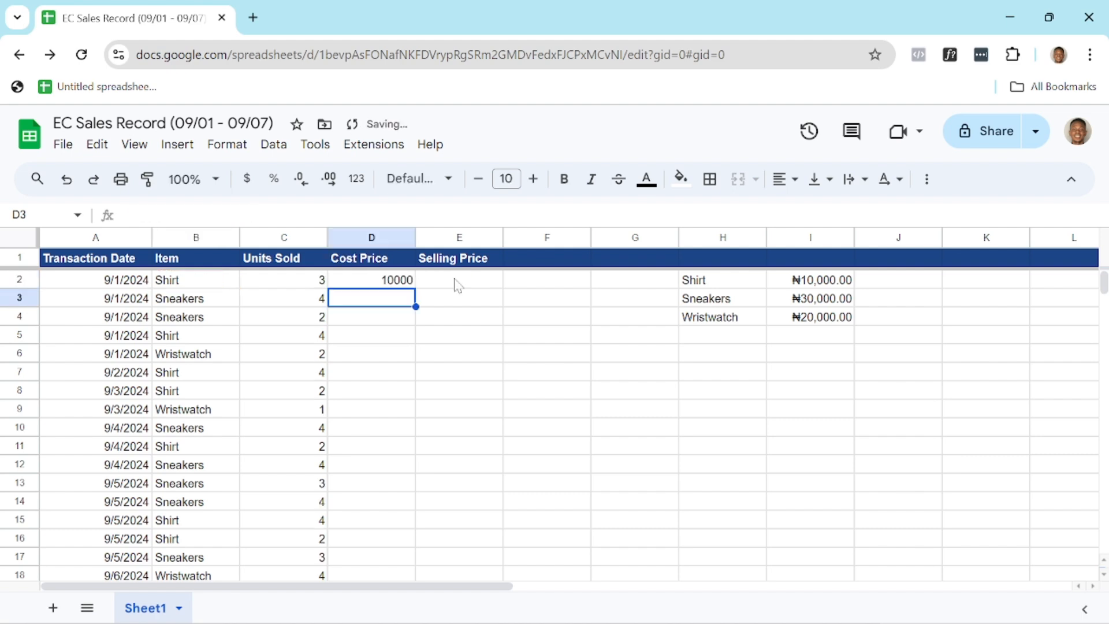
# - Review the Cost Price formula in D2 and fill it down one row to D3 to test it on Sneakers
pyautogui.doubleClick(390, 283)
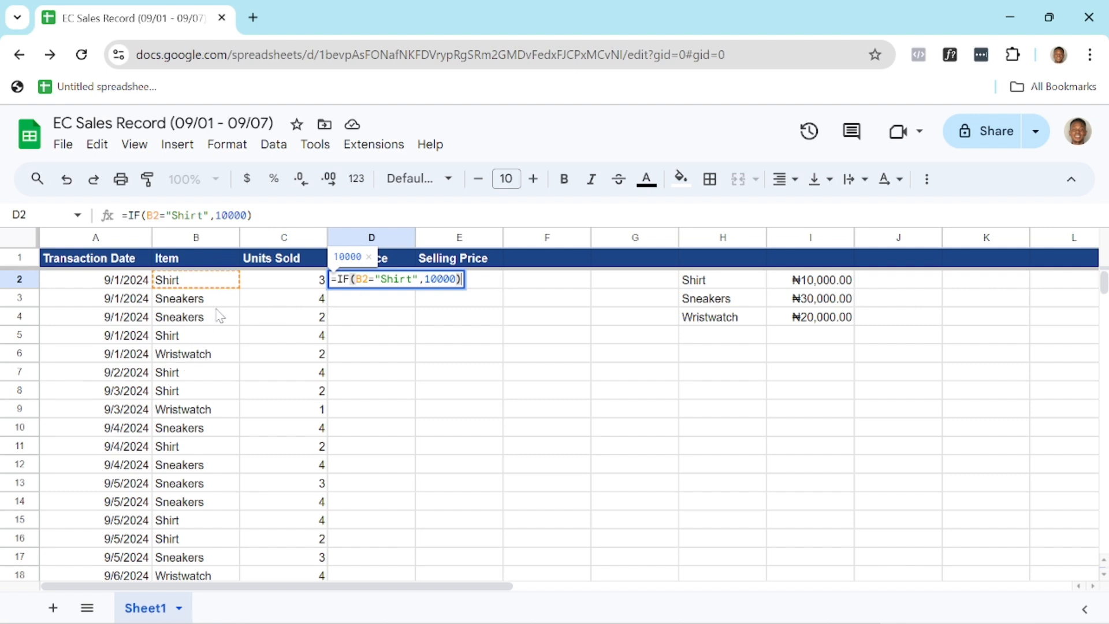
pyautogui.press('Return')
pyautogui.click(377, 282)
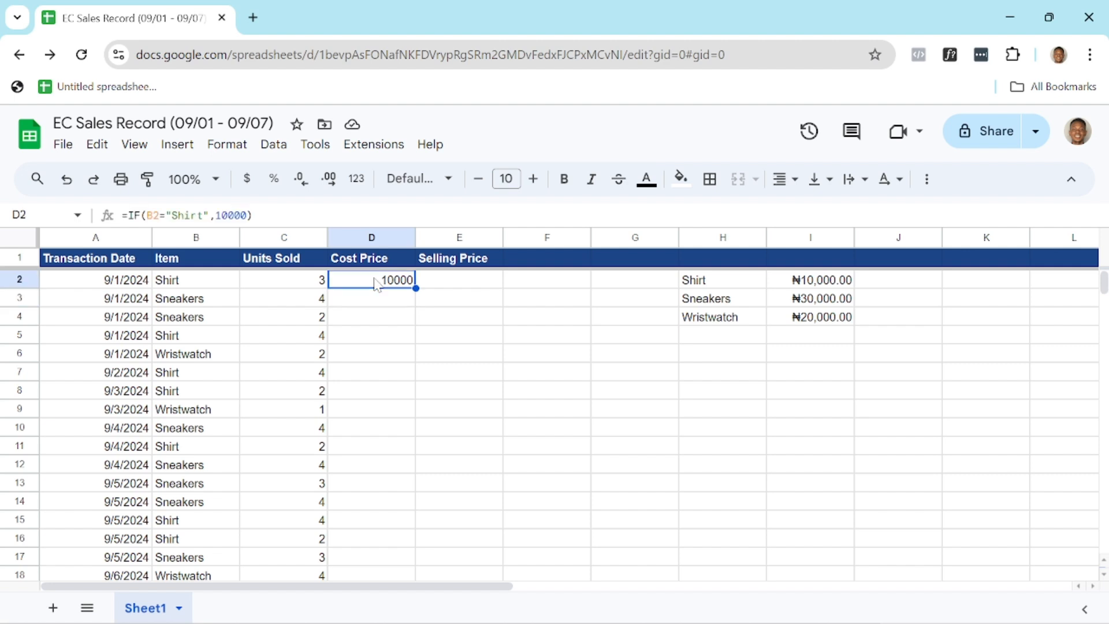
pyautogui.moveTo(416, 288); pyautogui.dragTo(415, 302)
pyautogui.click(424, 305)
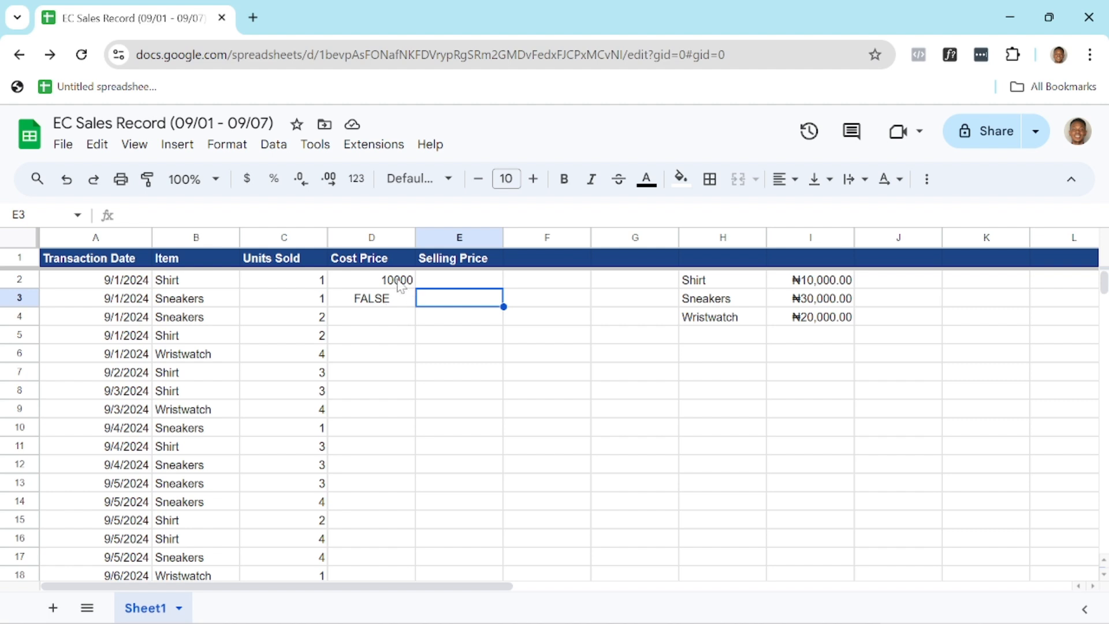
# - Change the function in the Cost Price formula in D2 from IF to IFS
pyautogui.click(400, 285)
pyautogui.doubleClick(401, 286)
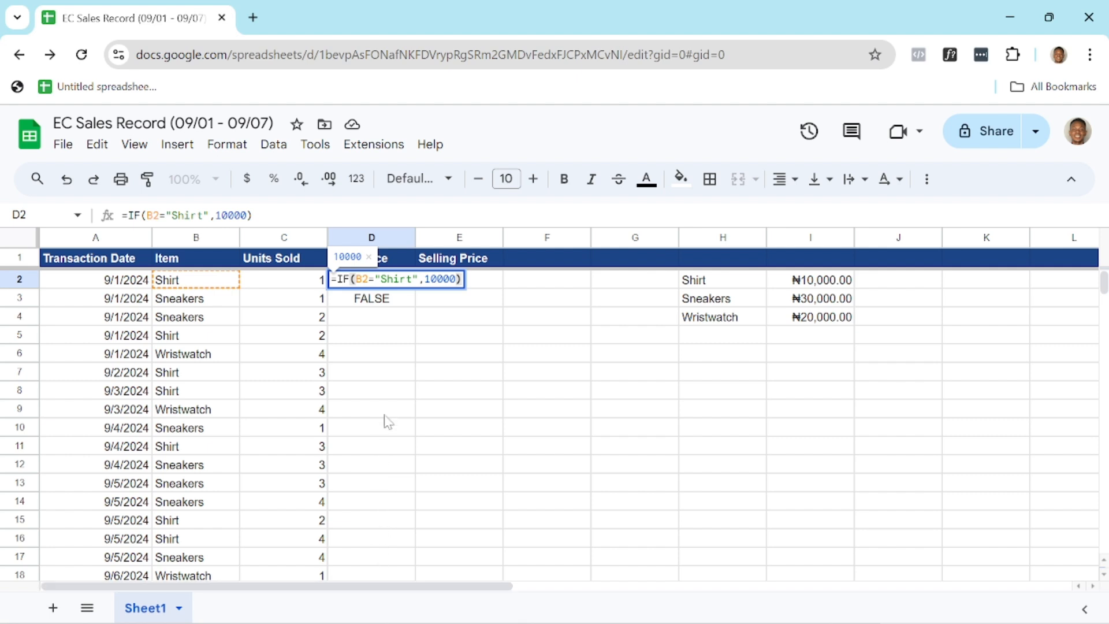
pyautogui.click(456, 279)
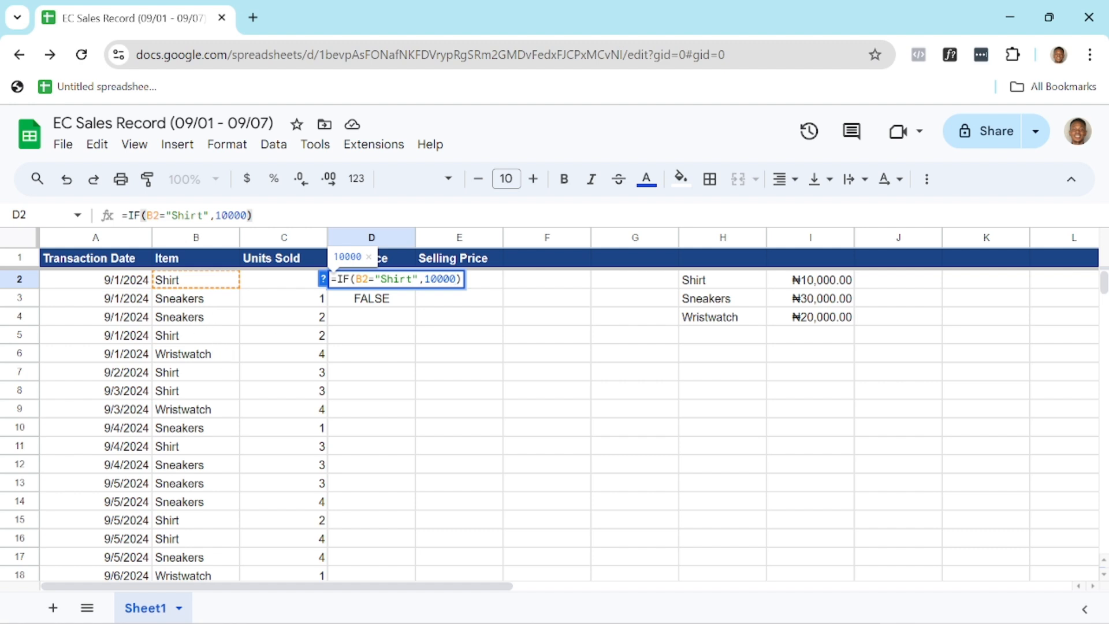
pyautogui.click(349, 279)
pyautogui.write('s')
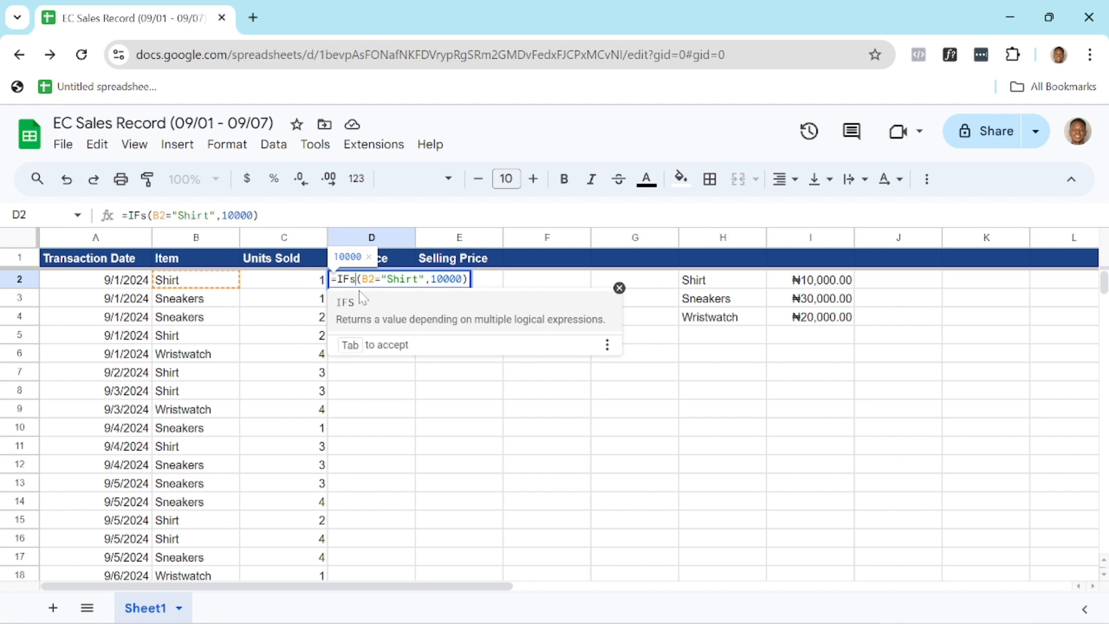
pyautogui.press('Tab')
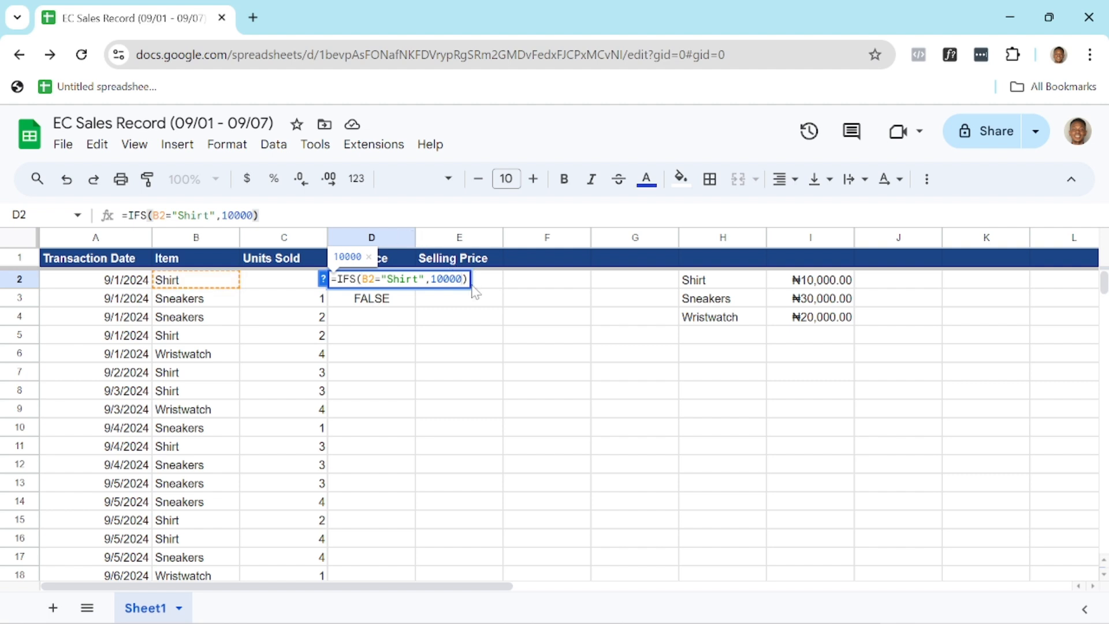
# - Add the condition B2="Sneakers" with the value 30000 to the IFS formula in D2
pyautogui.write(',')
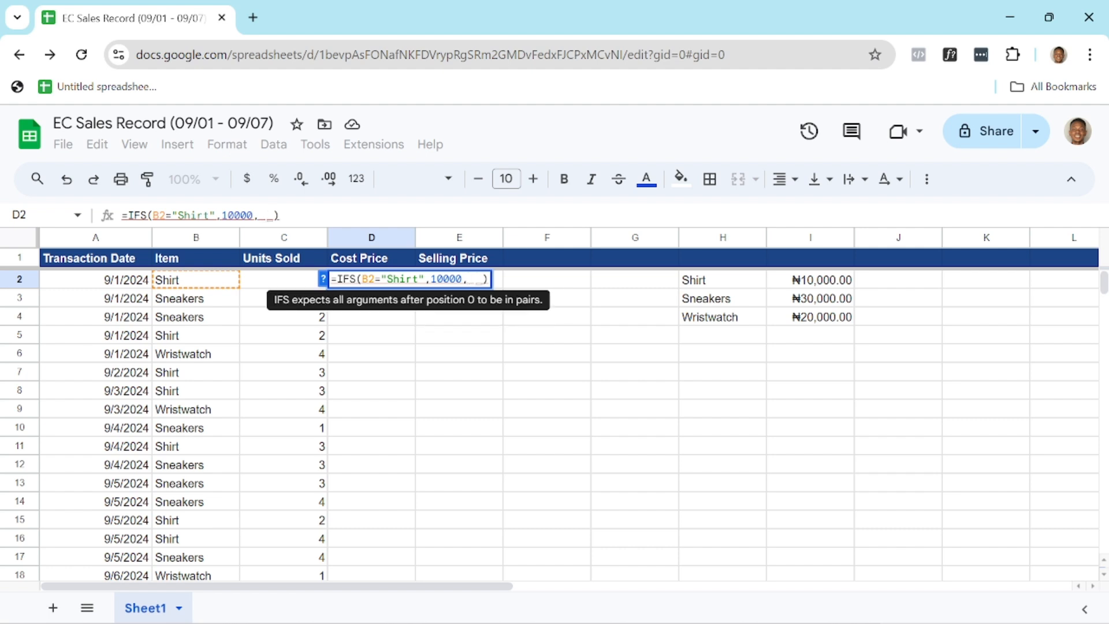
pyautogui.click(203, 280)
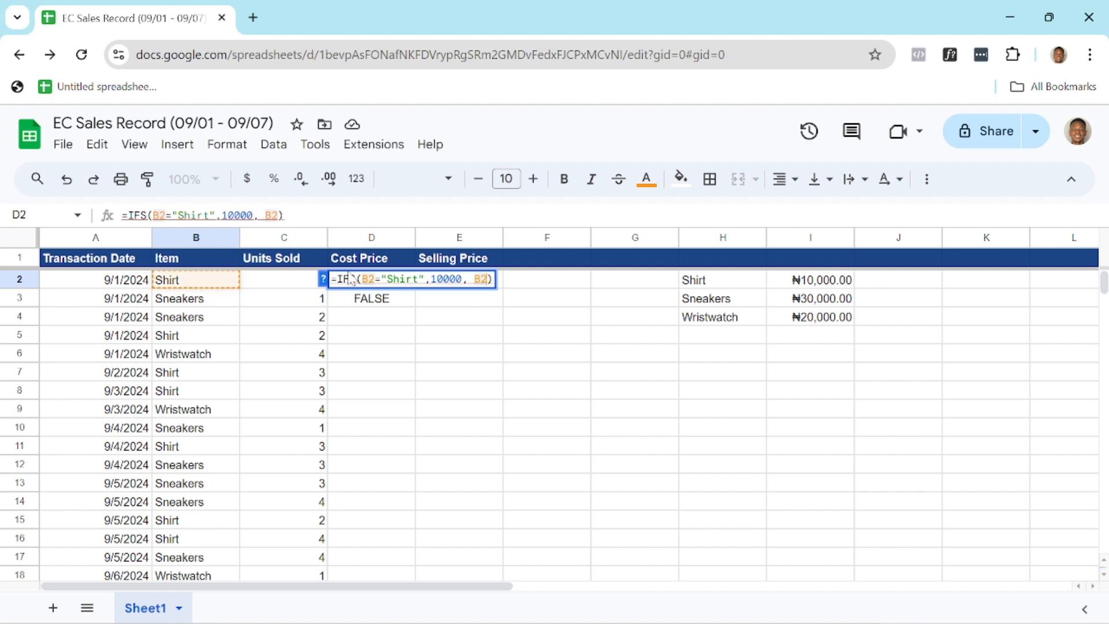
pyautogui.write('="')
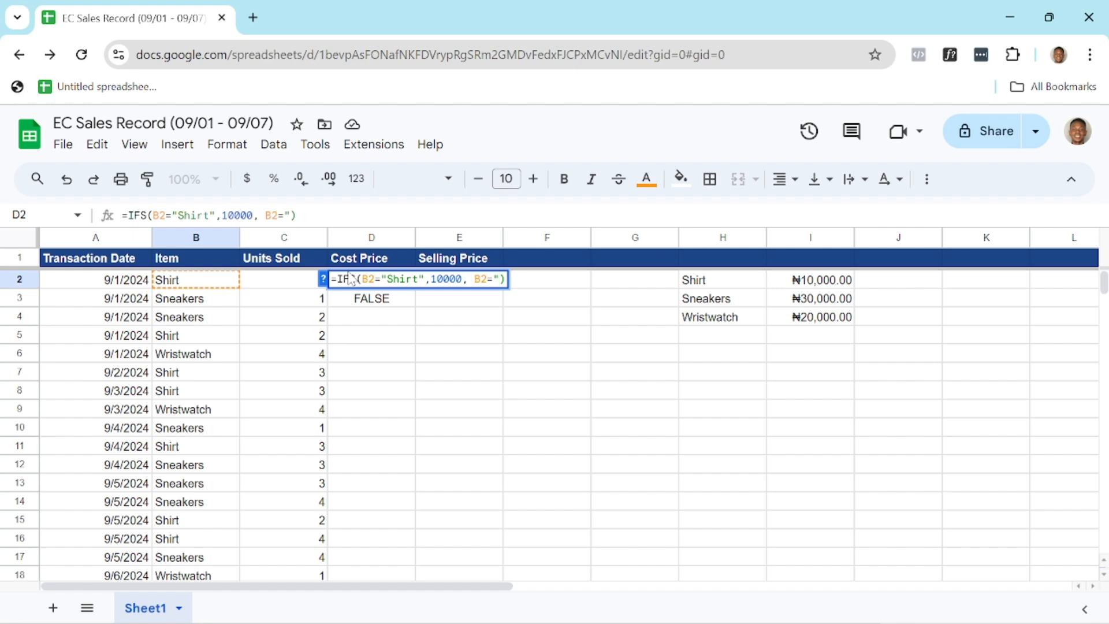
pyautogui.write('Snr')
pyautogui.press('BackSpace')
pyautogui.write('eakers')
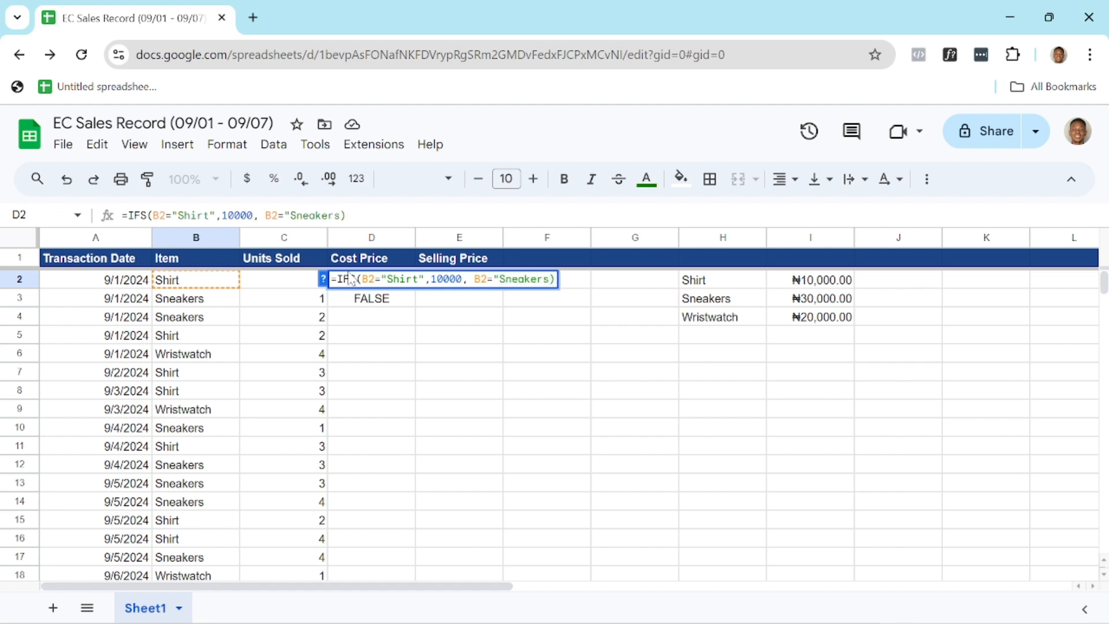
pyautogui.write('",')
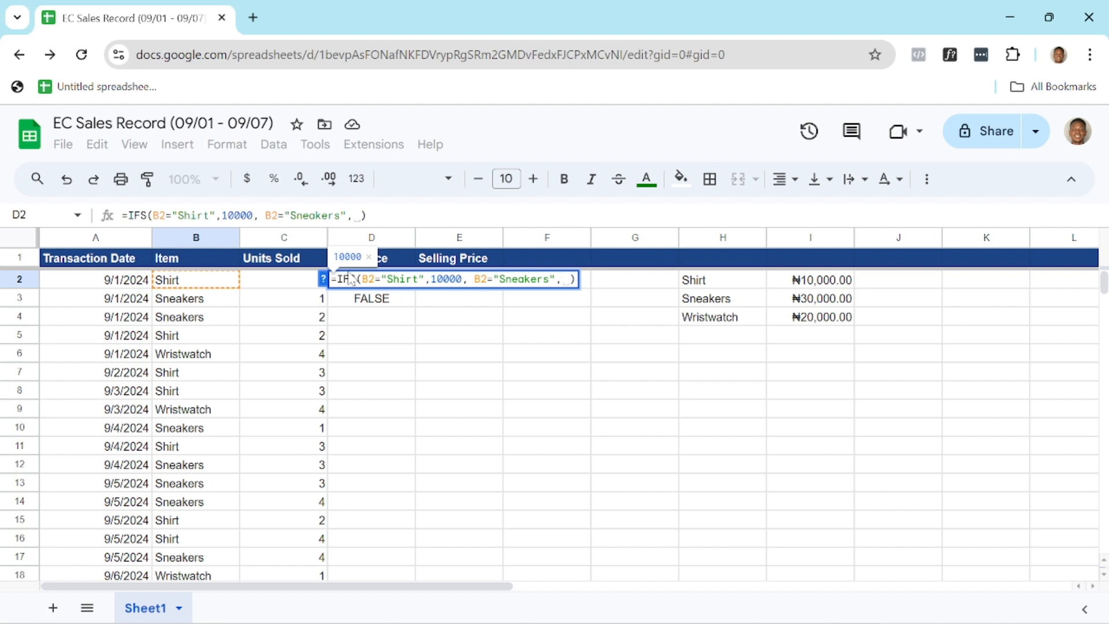
pyautogui.press('BackSpace')
pyautogui.write('30000')
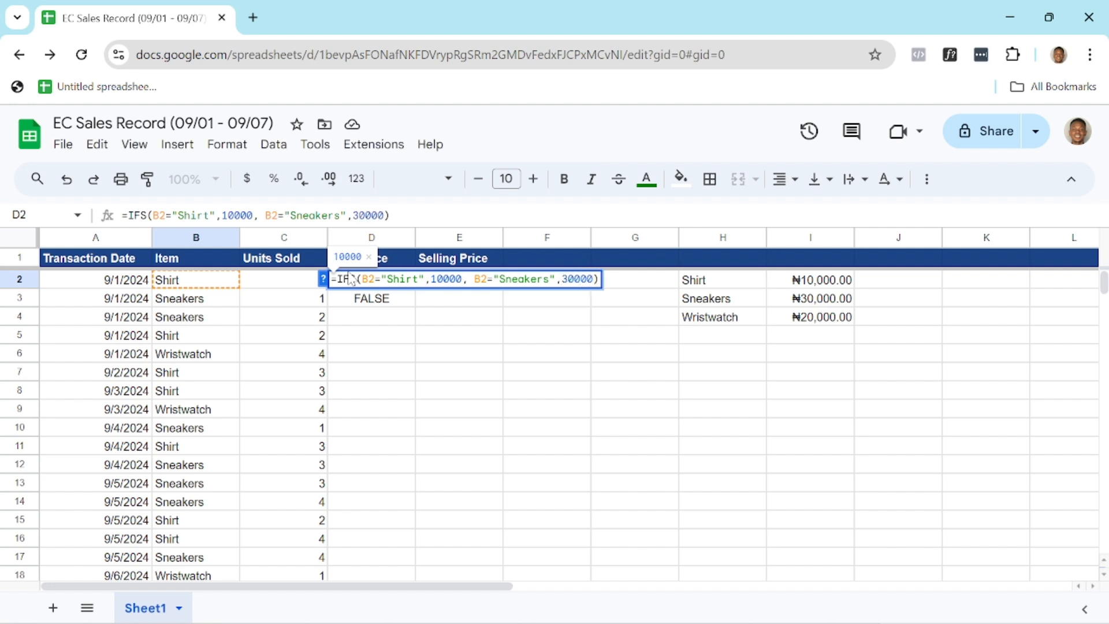
# - Add the condition B2="Wristwatch" with the value 20000 to the IFS formula in D2 and enter it
pyautogui.write(',')
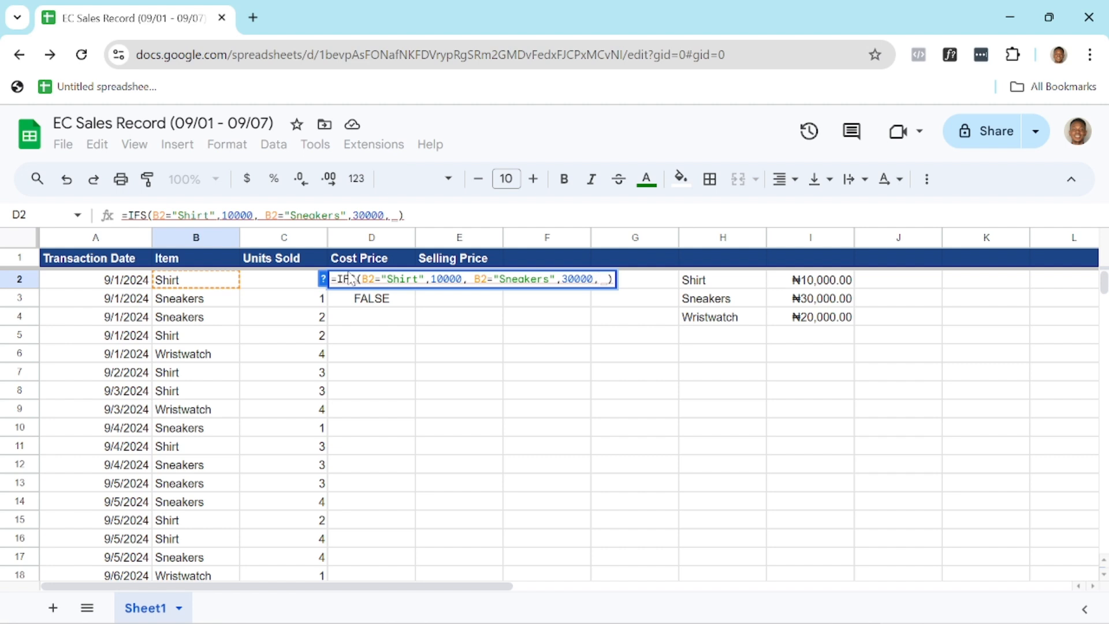
pyautogui.press('BackSpace')
pyautogui.write('B')
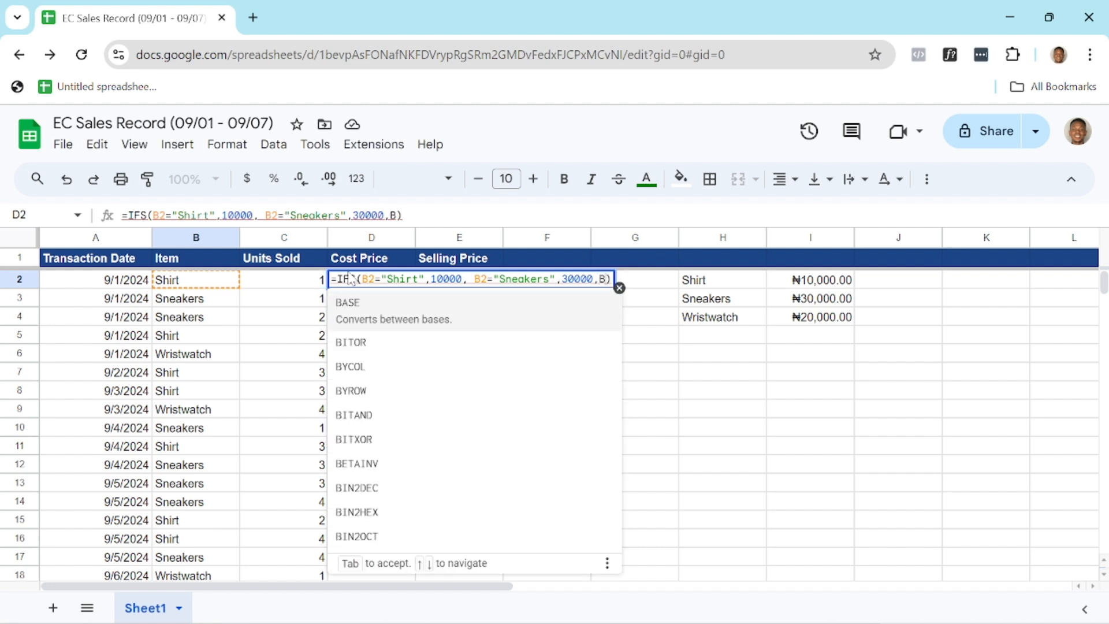
pyautogui.write('2')
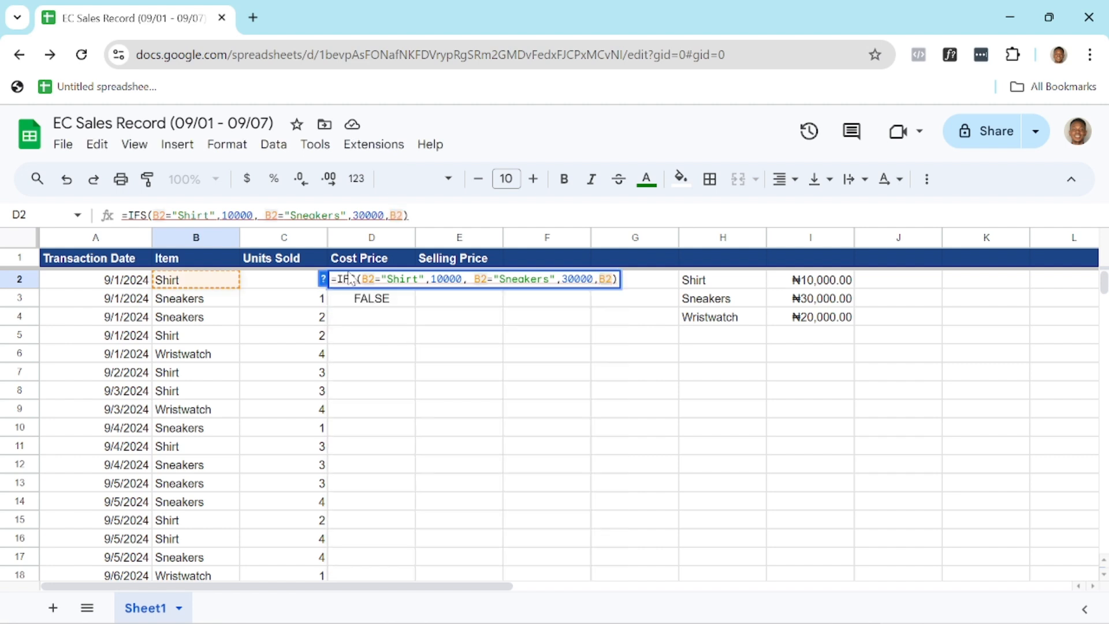
pyautogui.write('=')
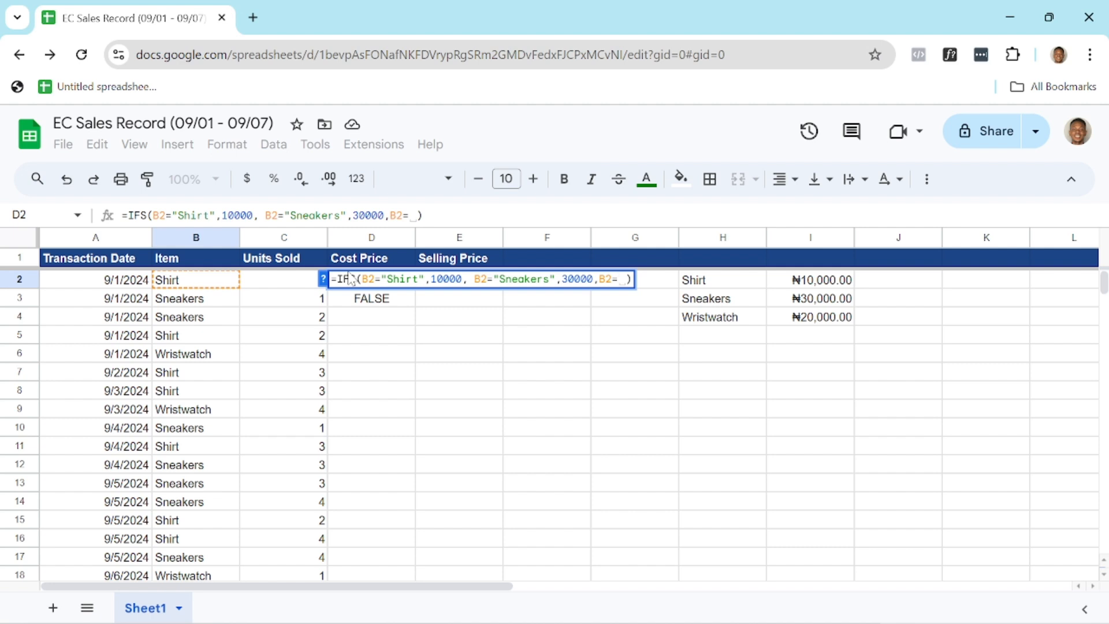
pyautogui.write('"')
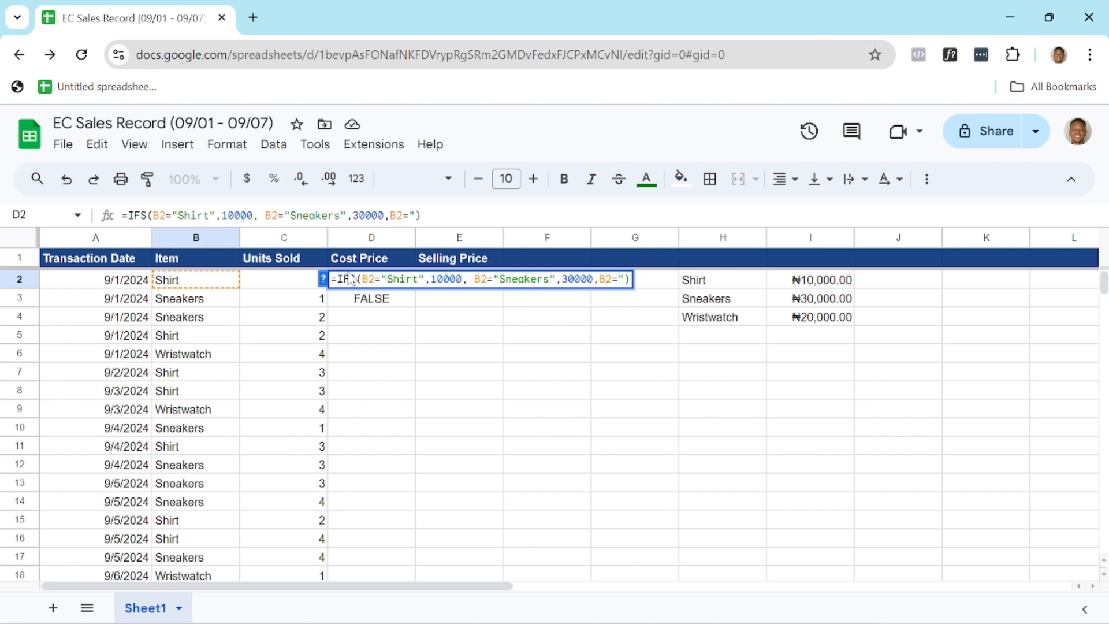
pyautogui.write('Wristwatch')
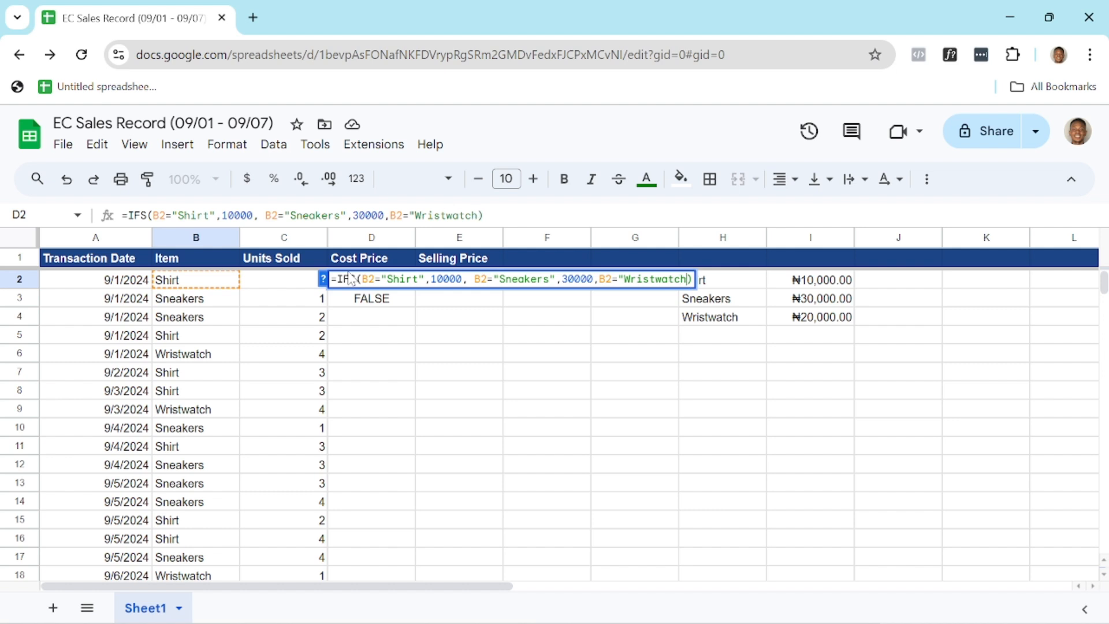
pyautogui.write('",')
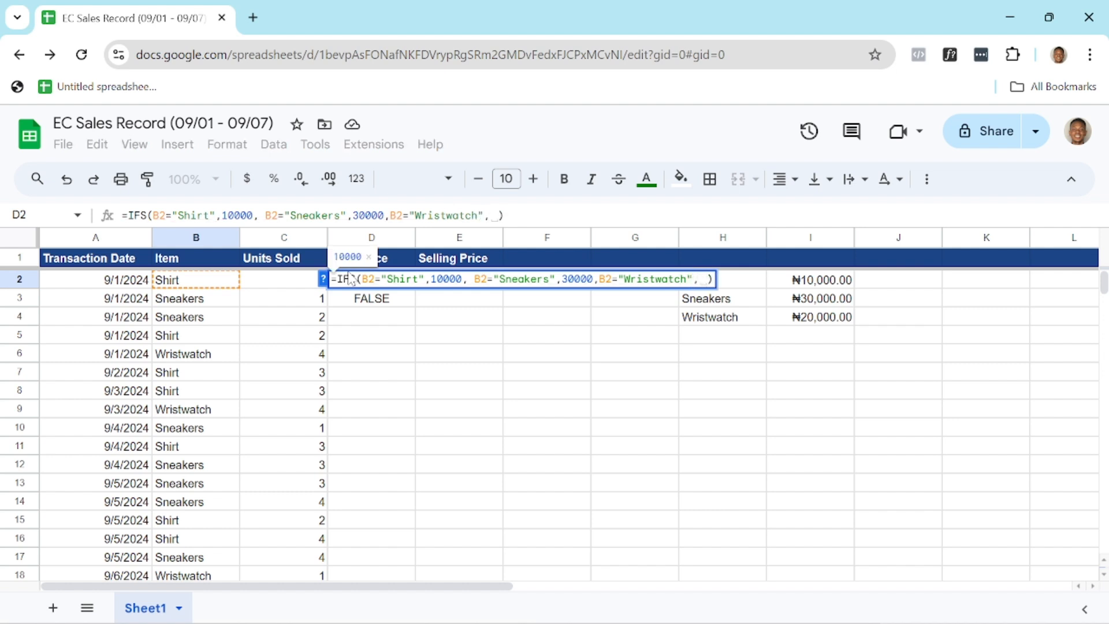
pyautogui.press('BackSpace')
pyautogui.write('20')
pyautogui.write('000')
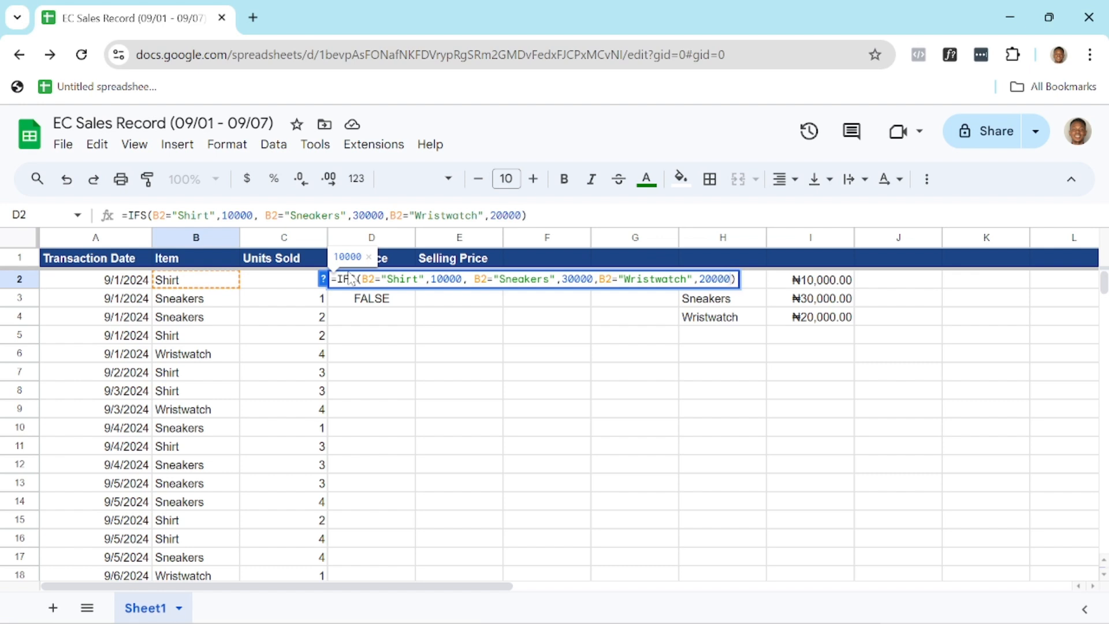
pyautogui.press('Return')
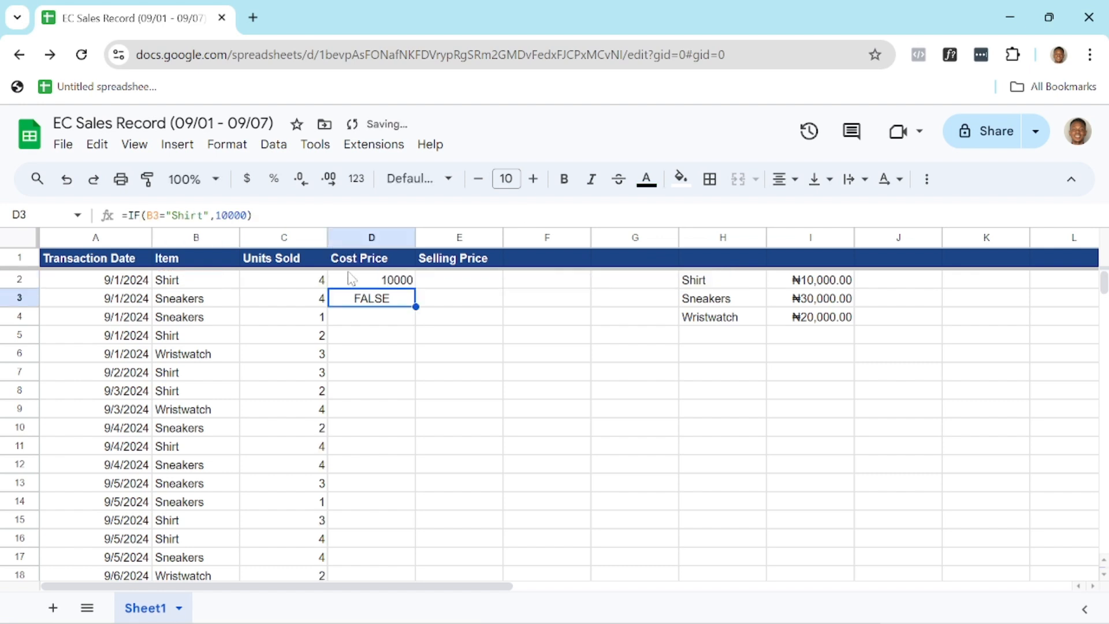
# - Fill the Cost Price formula from D2 down to D32
pyautogui.click(370, 283)
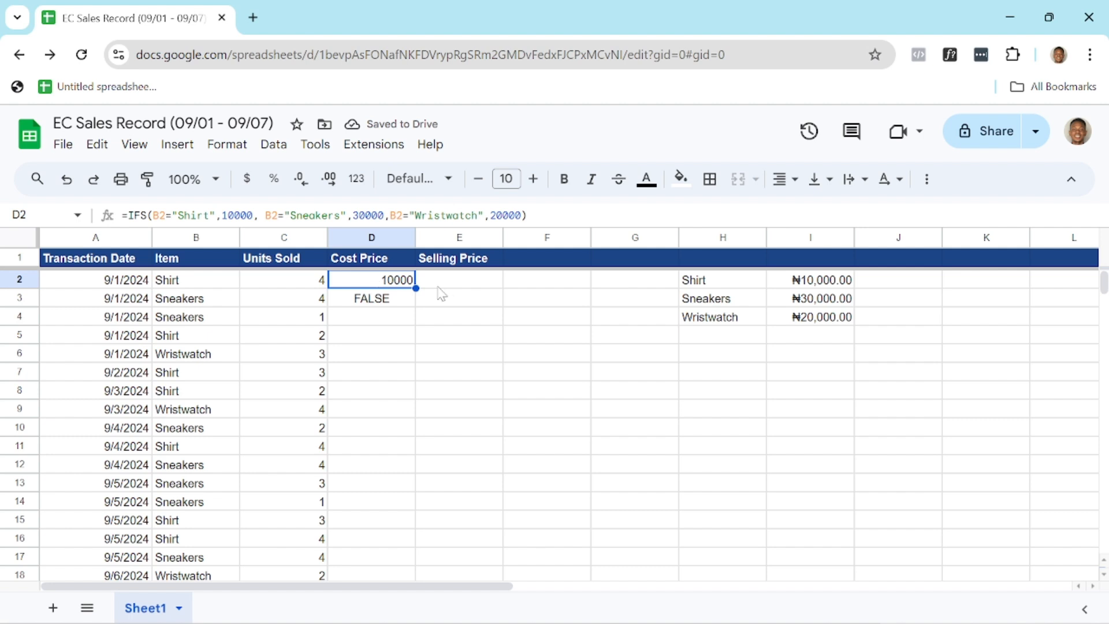
pyautogui.moveTo(414, 287); pyautogui.dragTo(410, 495)
pyautogui.scroll(6, 415, 411)
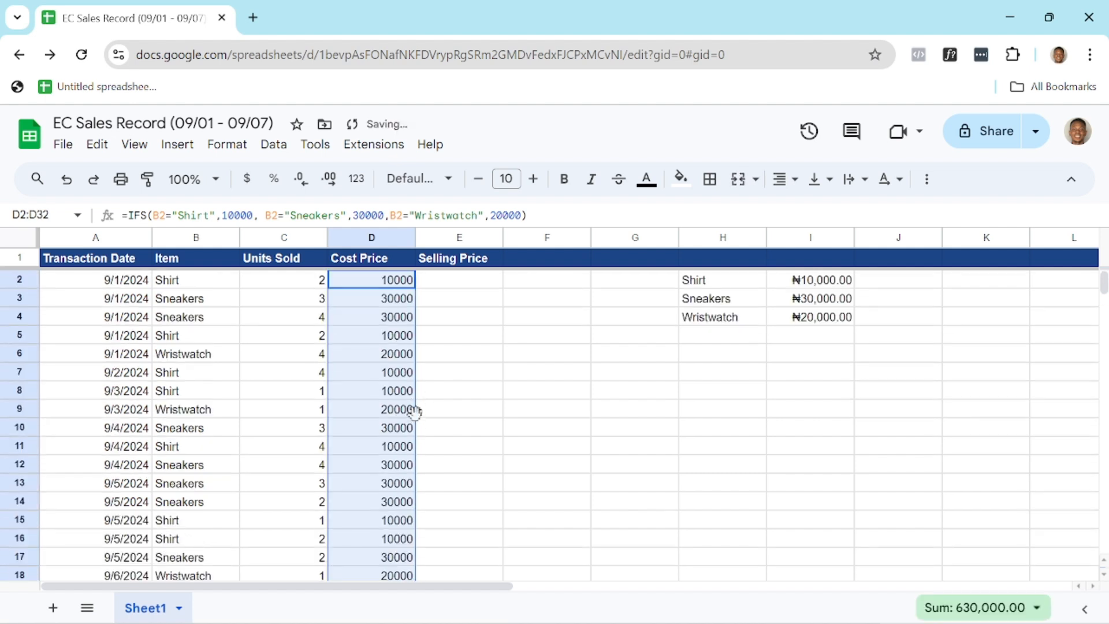
pyautogui.click(494, 337)
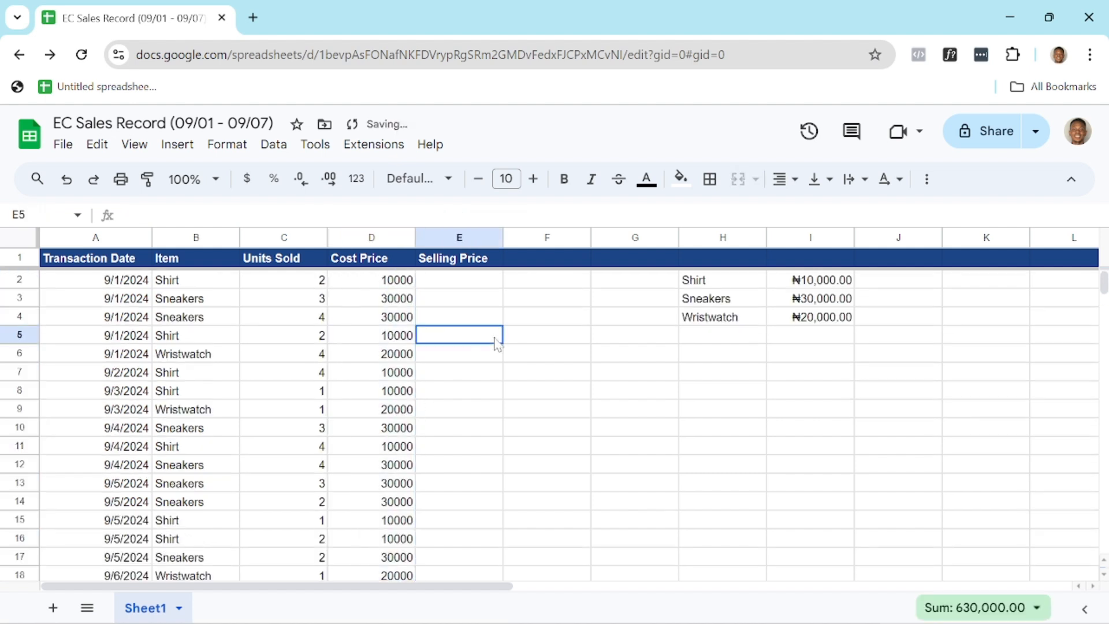
# - Format the Cost Price column D with the Nigerian Naira currency format
pyautogui.click(372, 239)
pyautogui.click(356, 178)
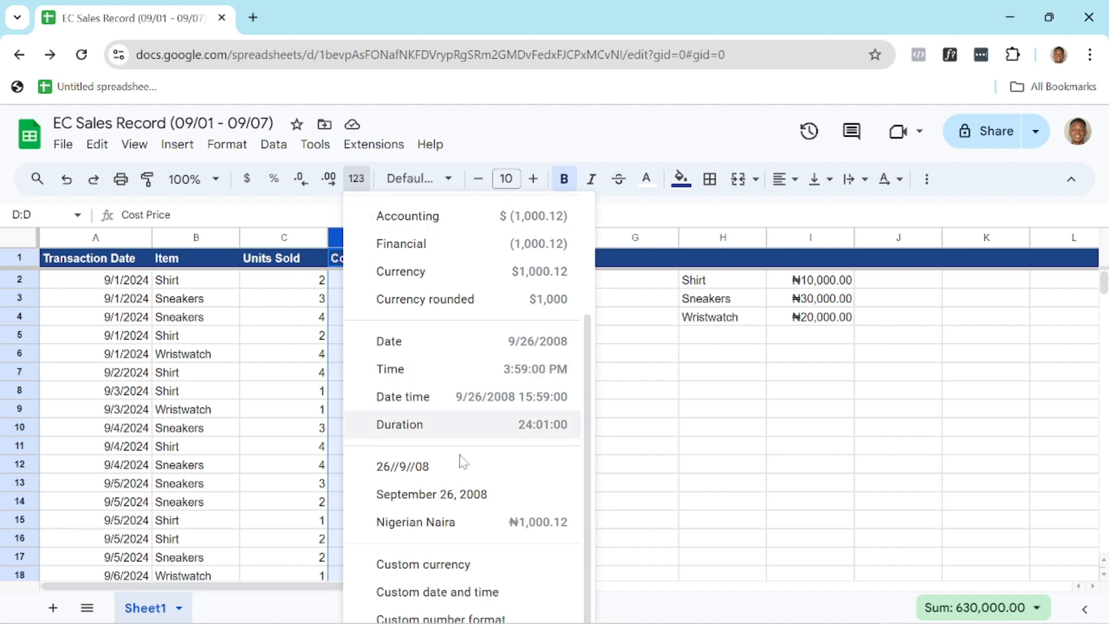
pyautogui.click(445, 523)
pyautogui.click(527, 400)
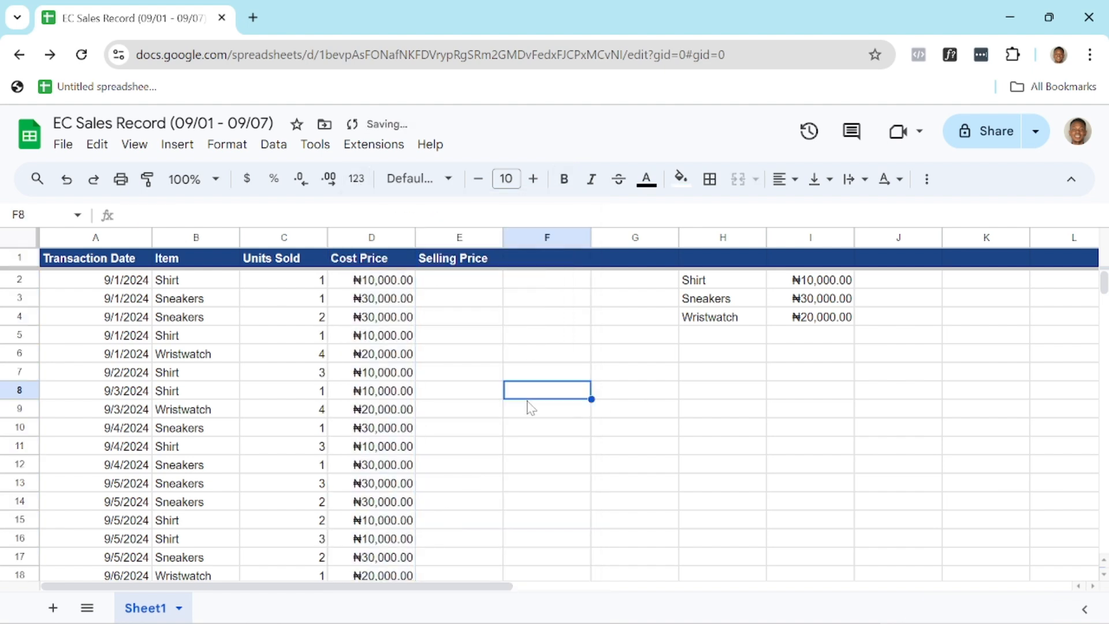
pyautogui.click(442, 347)
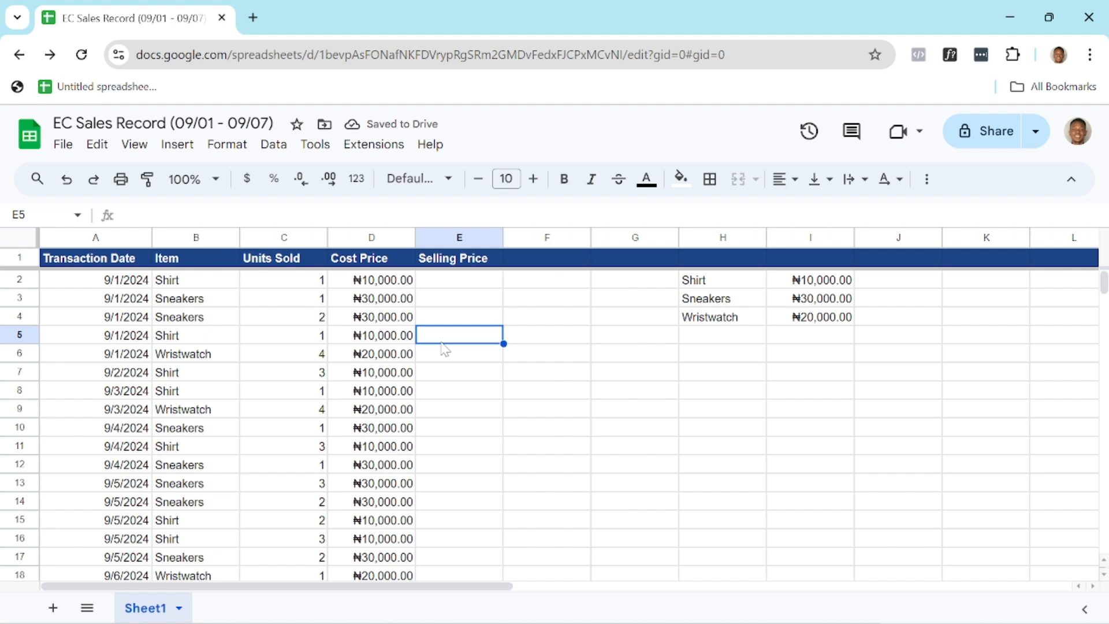
pyautogui.click(383, 286)
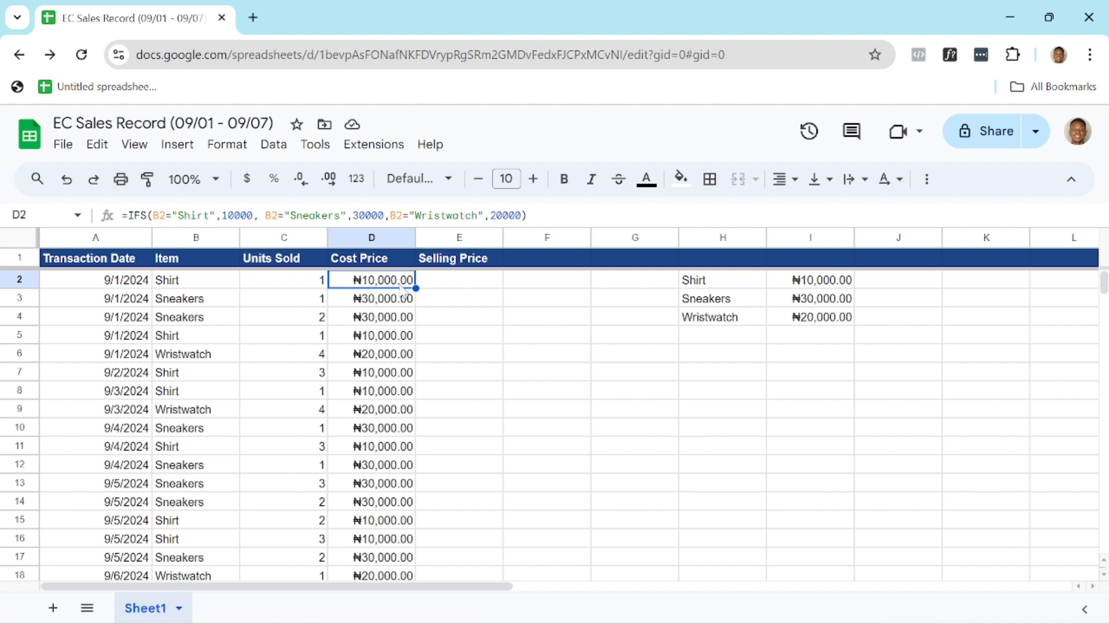
pyautogui.click(475, 286)
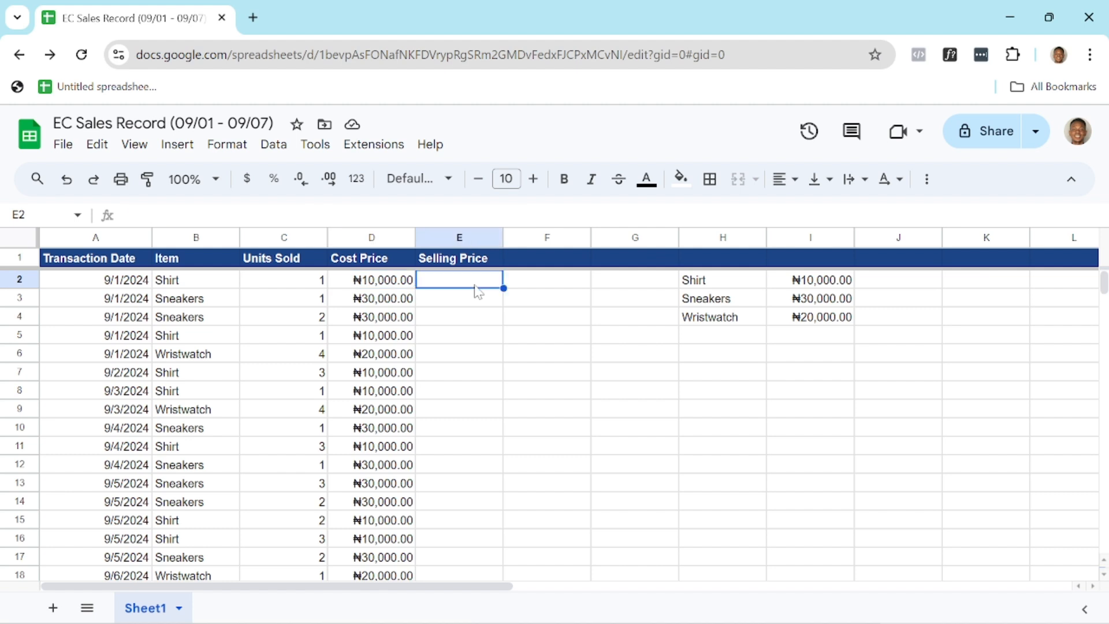
pyautogui.click(867, 338)
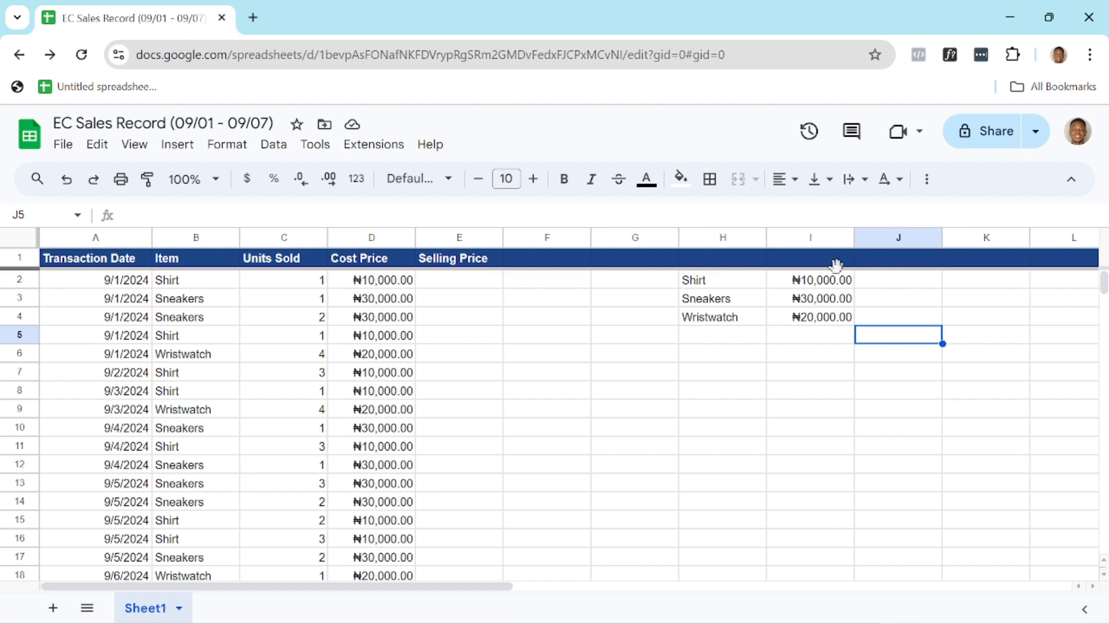
# - Start a selling price list below the cost prices with Shirt in H6 and 15000 in I6
pyautogui.click(729, 358)
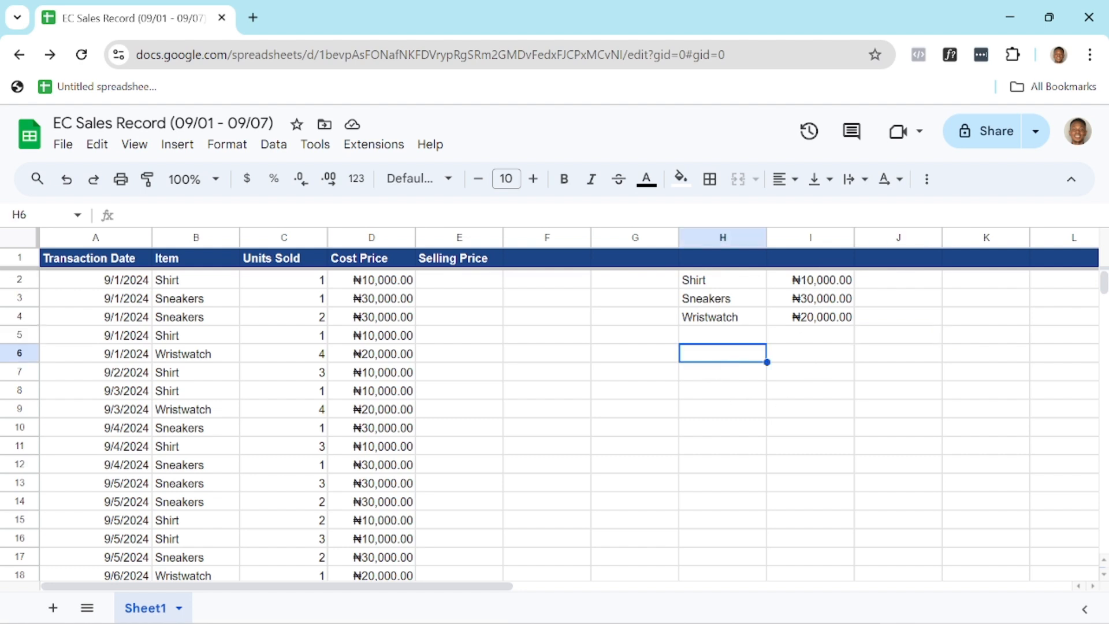
pyautogui.write('Shirt')
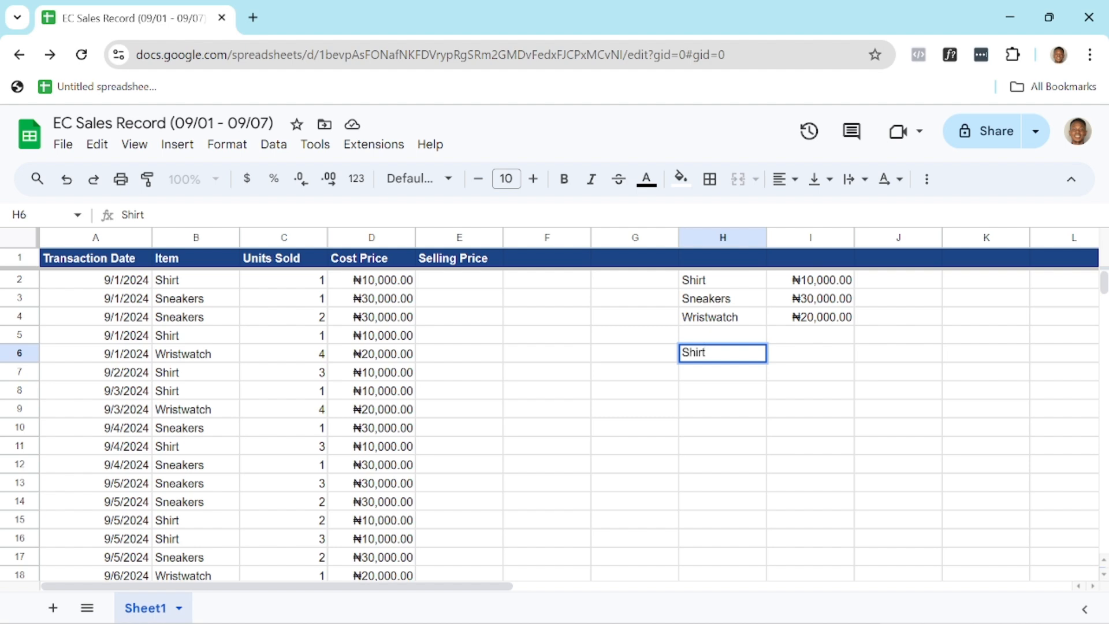
pyautogui.click(798, 354)
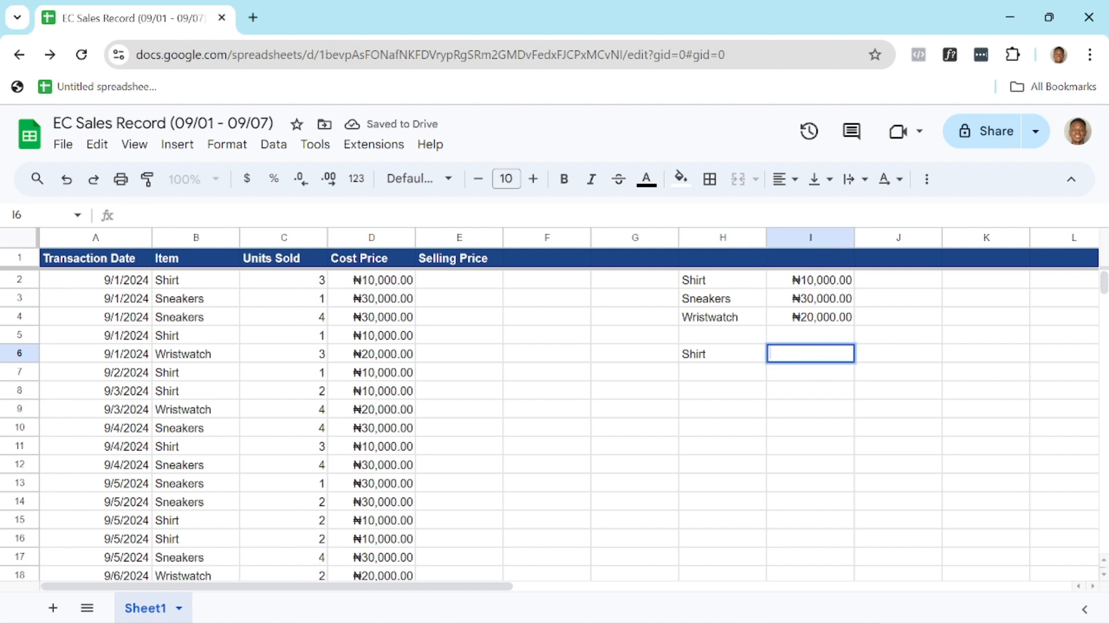
pyautogui.write('15000')
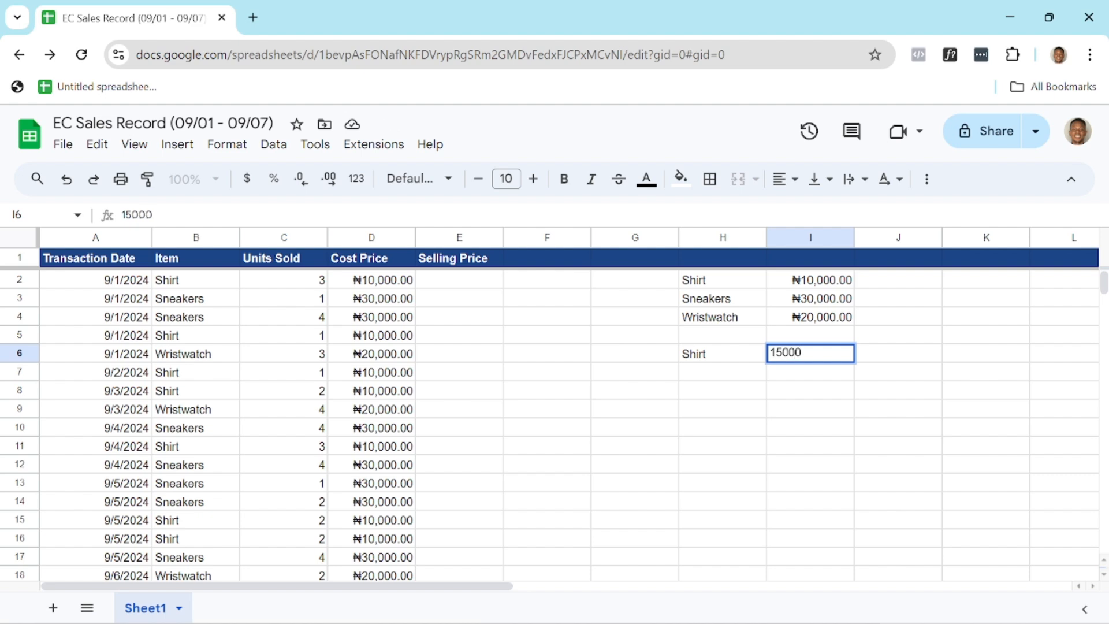
# - Complete the selling price list with Sneakers at 40000 in H7:I7 and Wristwatch at 30000 in H8:I8
pyautogui.click(742, 383)
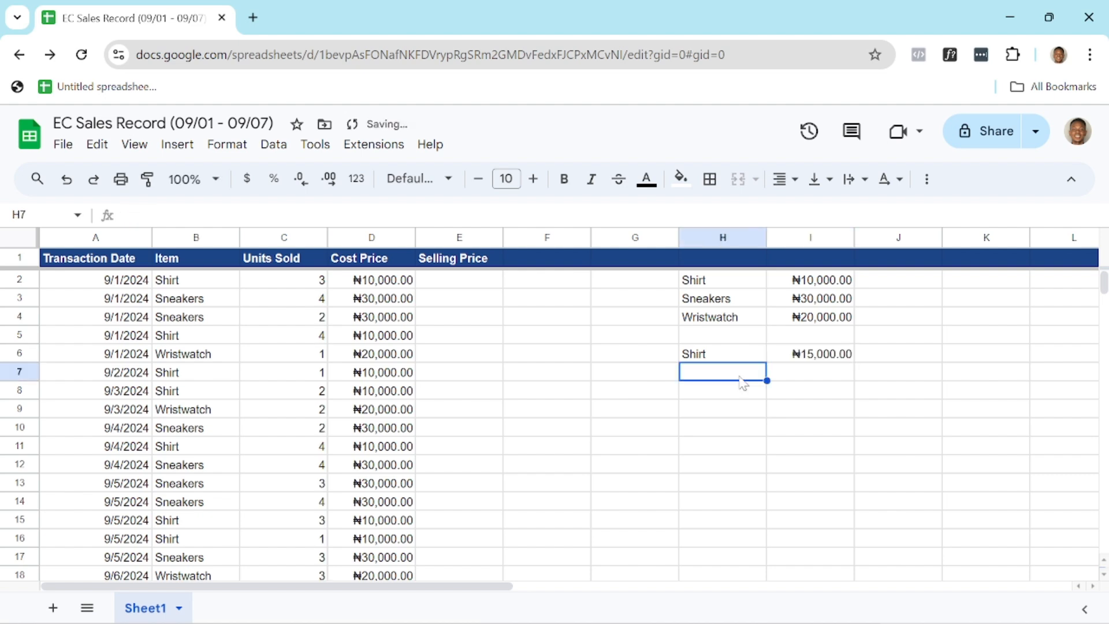
pyautogui.write('Sneakers')
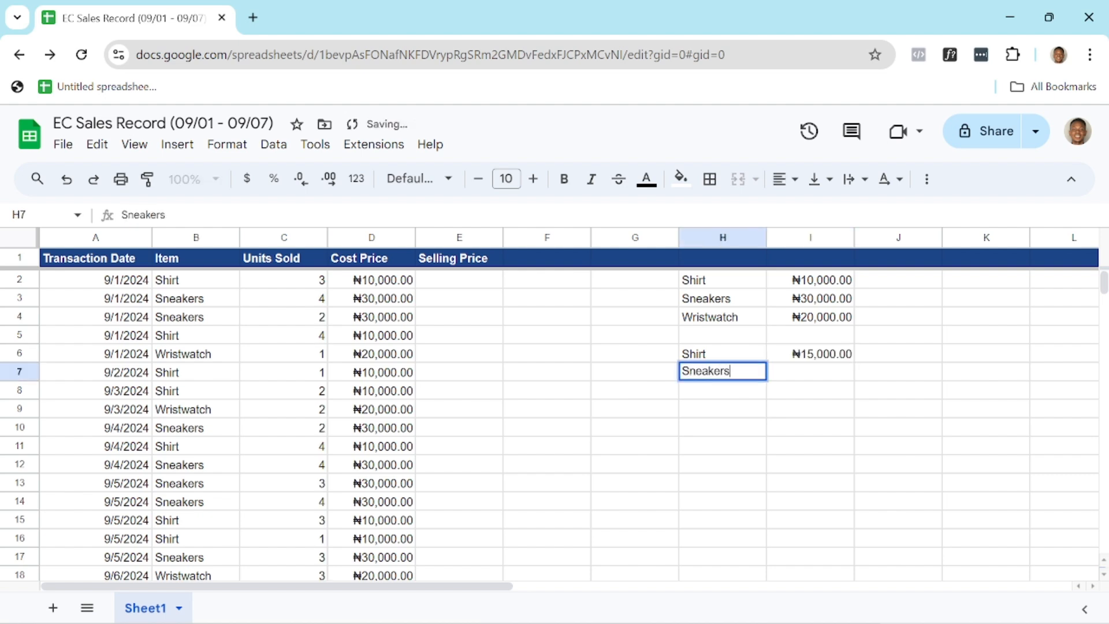
pyautogui.press('Tab')
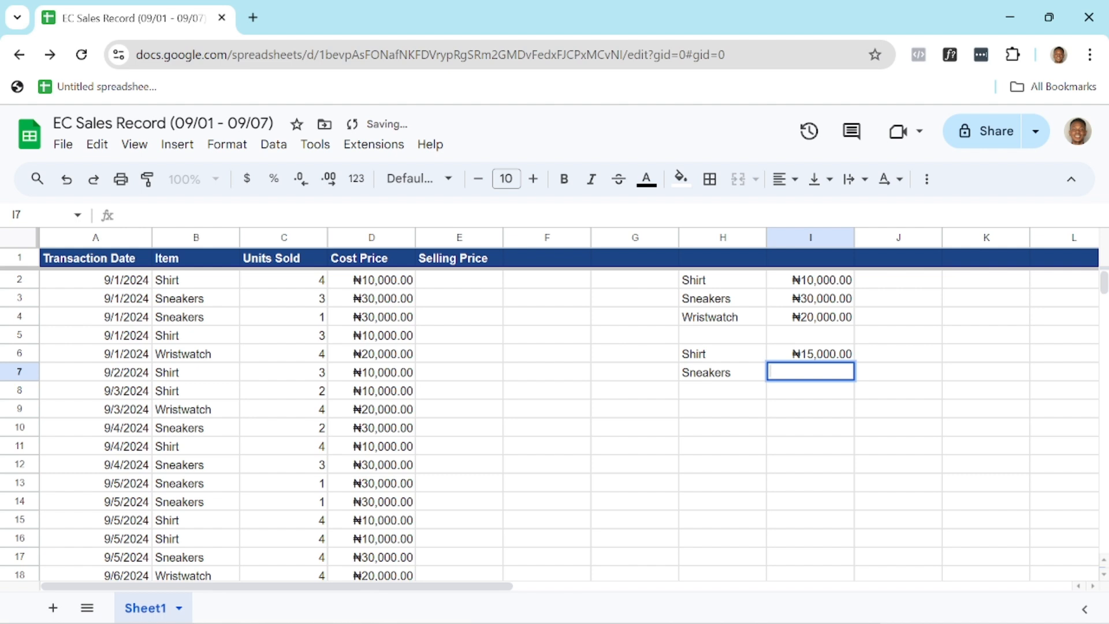
pyautogui.write('40000')
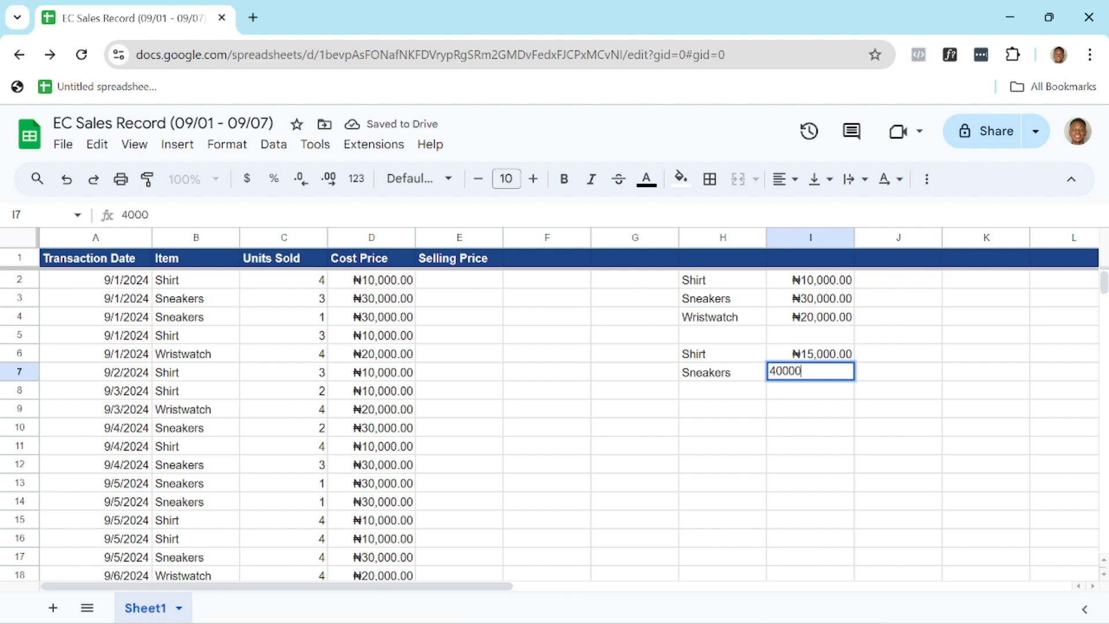
pyautogui.click(739, 399)
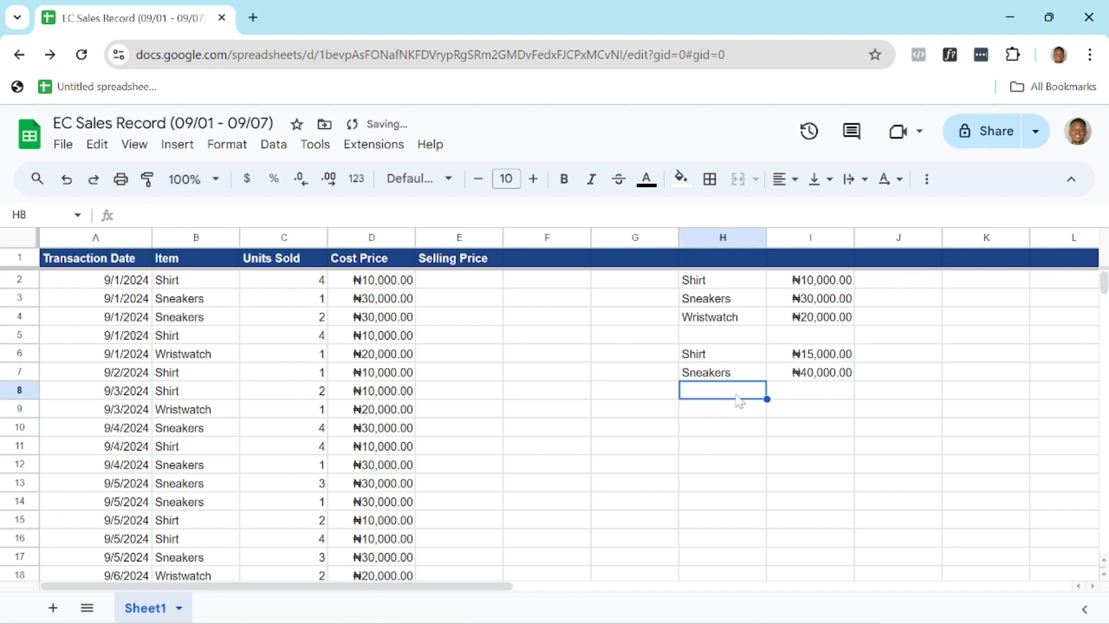
pyautogui.write('Wri')
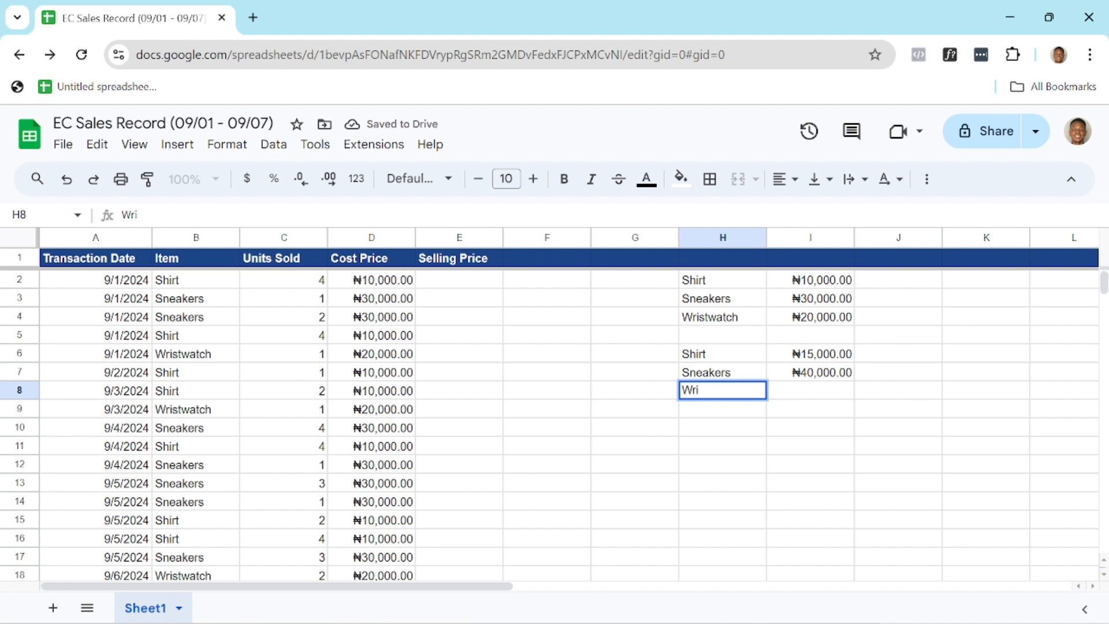
pyautogui.write('stwatch')
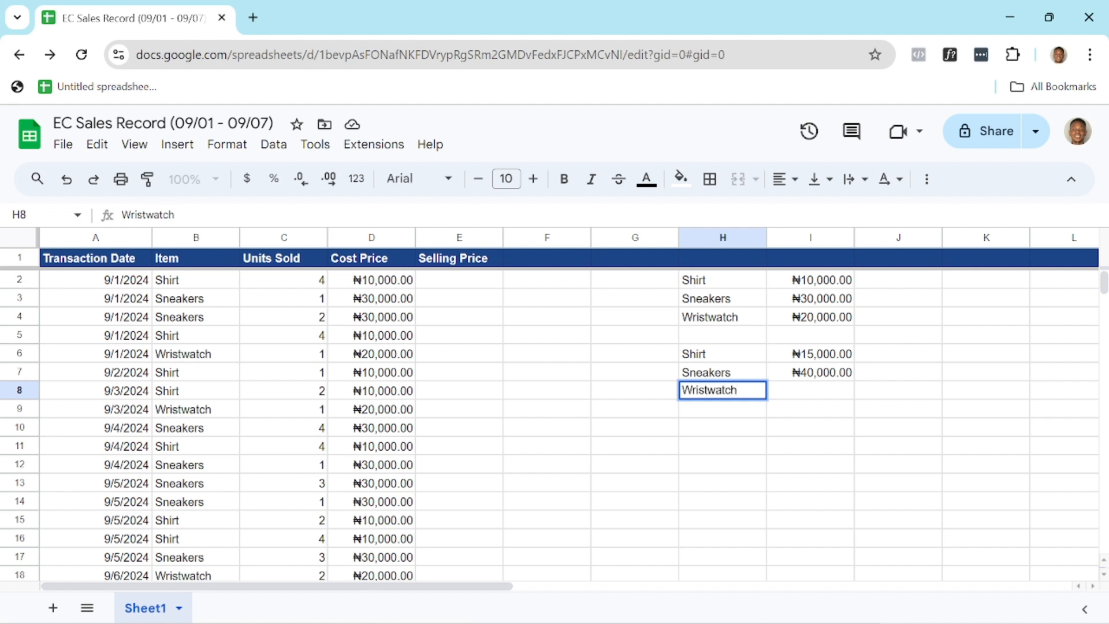
pyautogui.click(820, 397)
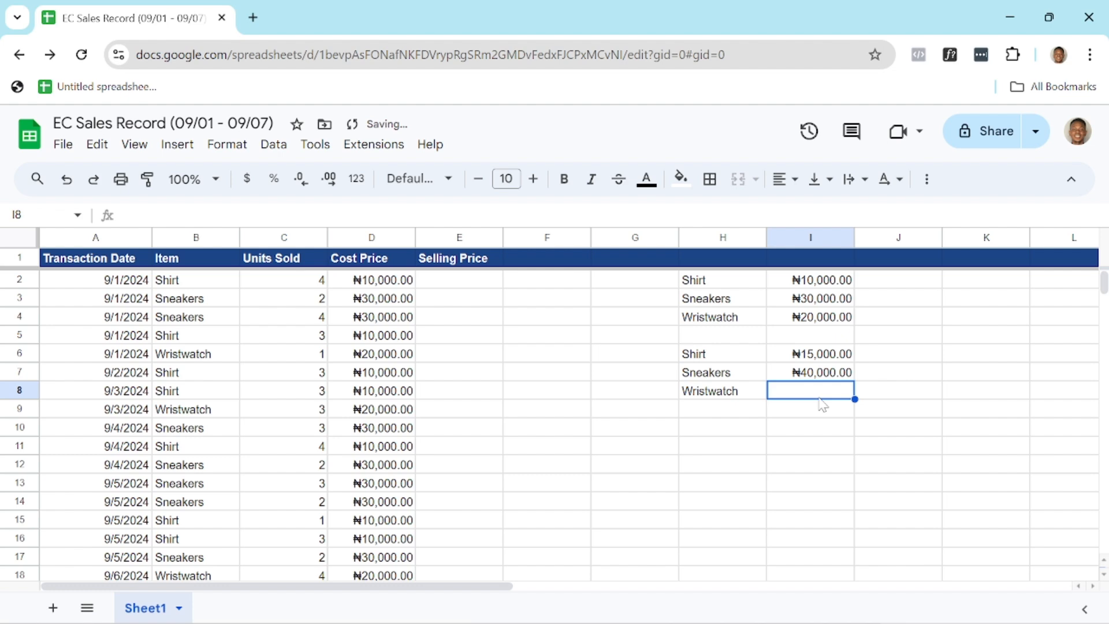
pyautogui.write('30,000')
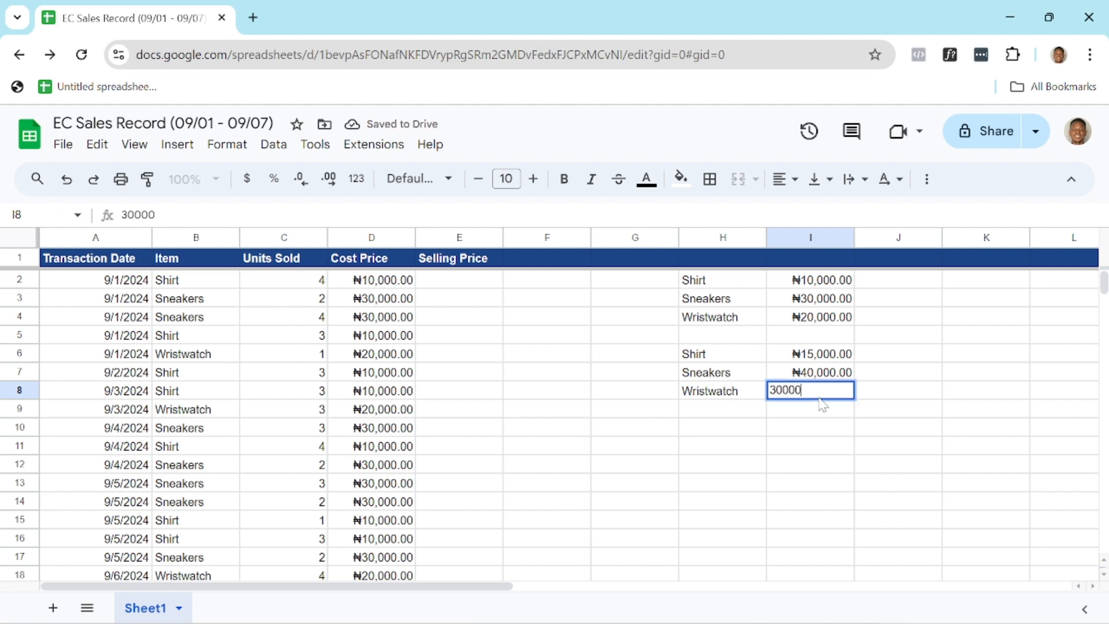
pyautogui.press('Return')
pyautogui.click(675, 430)
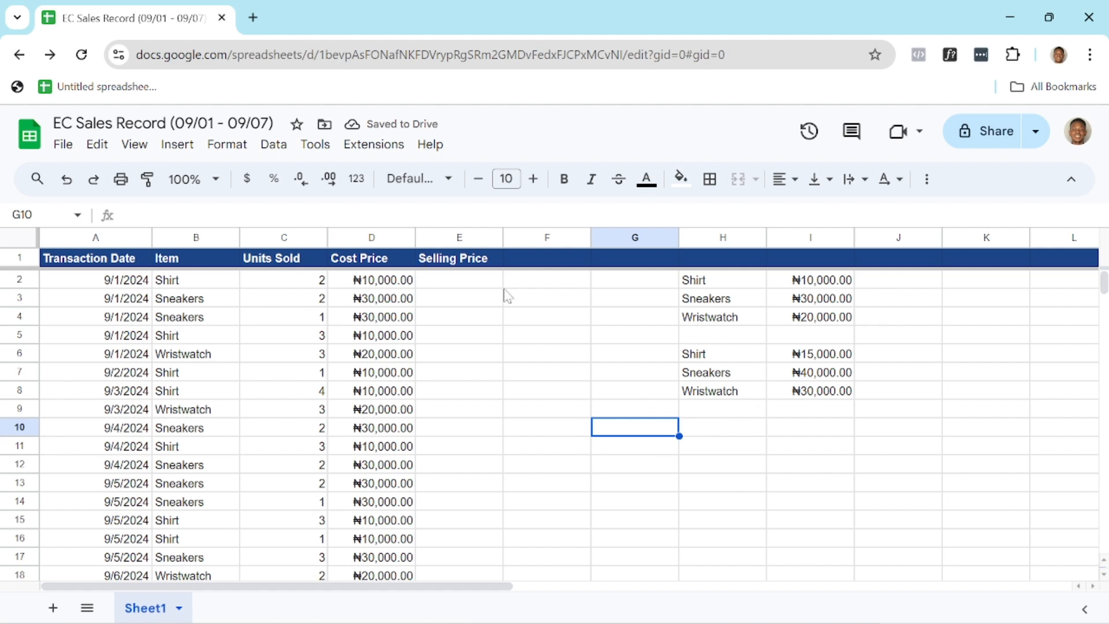
# - Copy the full IFS formula text from Cost Price cell D2 and paste it into Selling Price cell E2
pyautogui.click(390, 283)
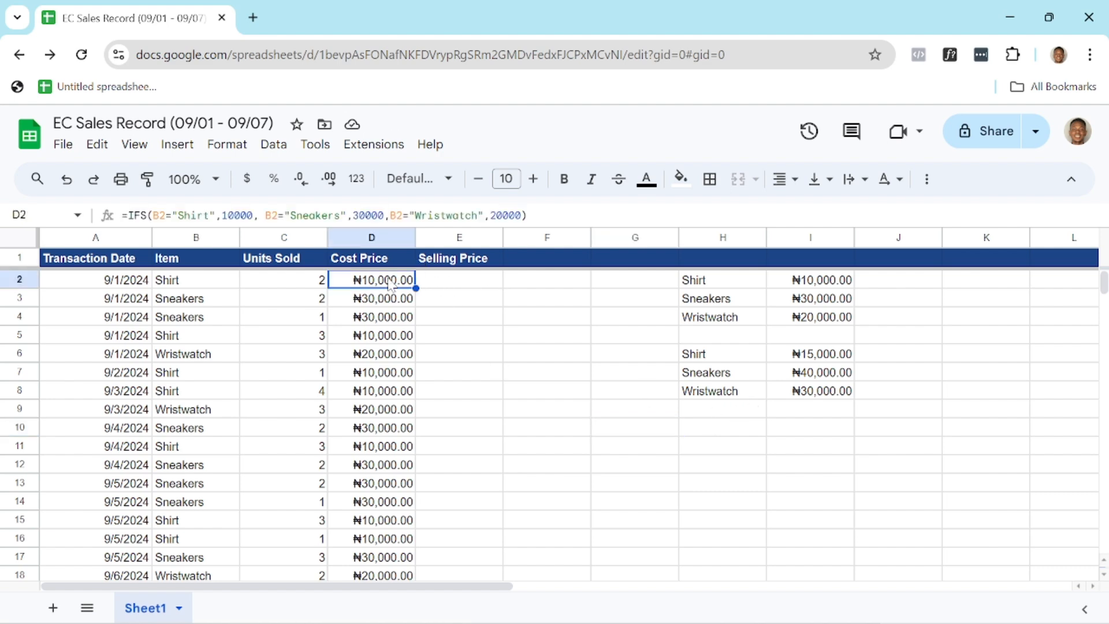
pyautogui.doubleClick(391, 283)
pyautogui.click(571, 328)
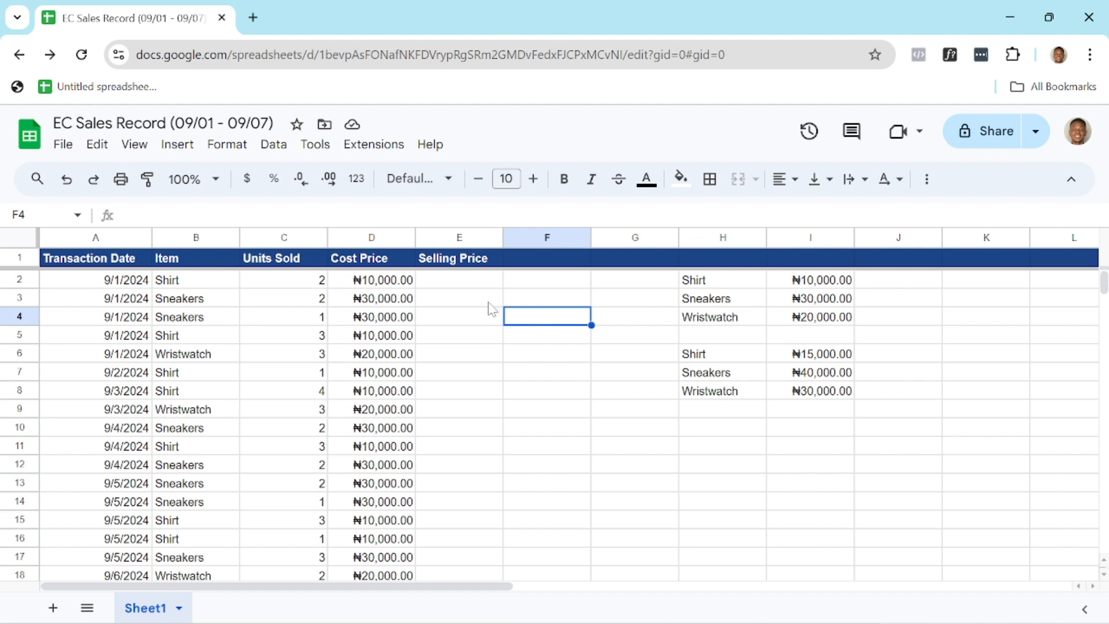
pyautogui.click(404, 284)
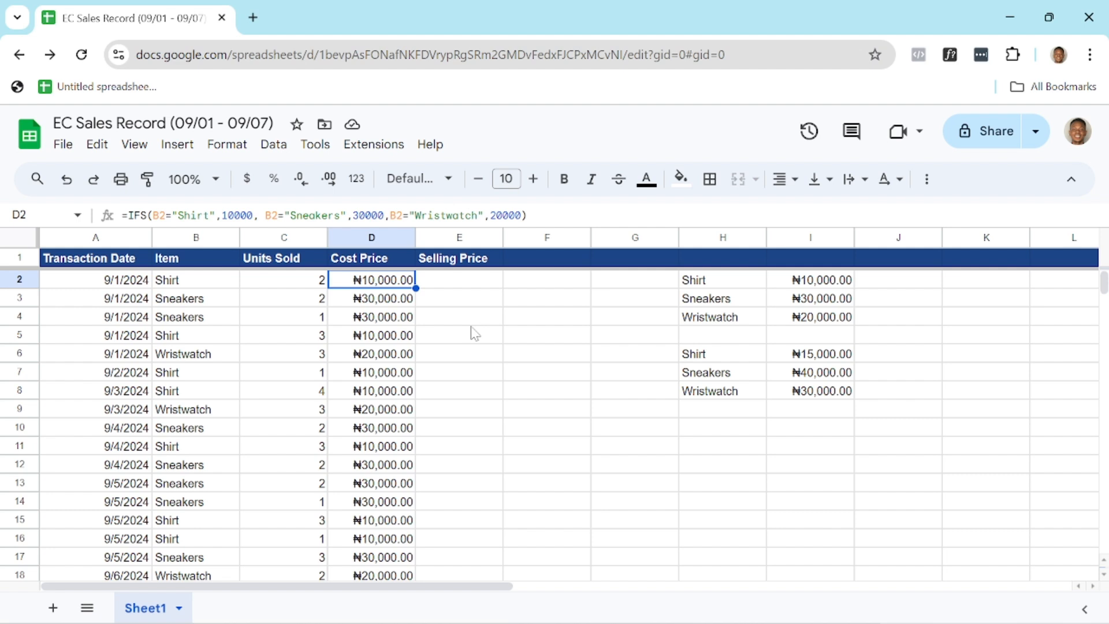
pyautogui.doubleClick(399, 286)
pyautogui.hotkey('ctrl', 'a')
pyautogui.hotkey('ctrl', 'c')
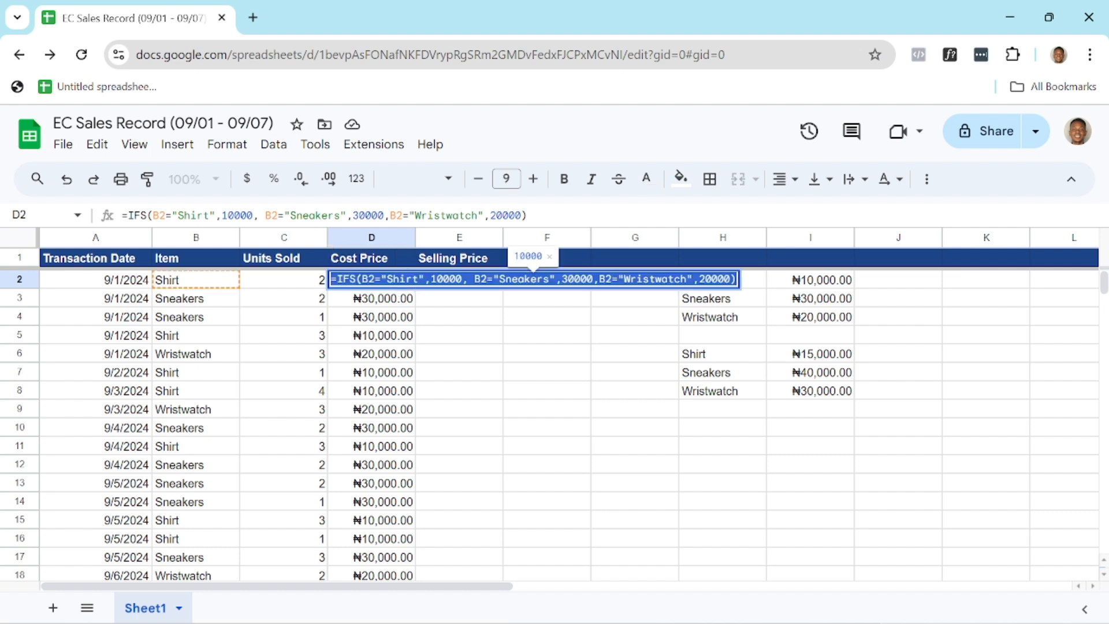
pyautogui.click(555, 355)
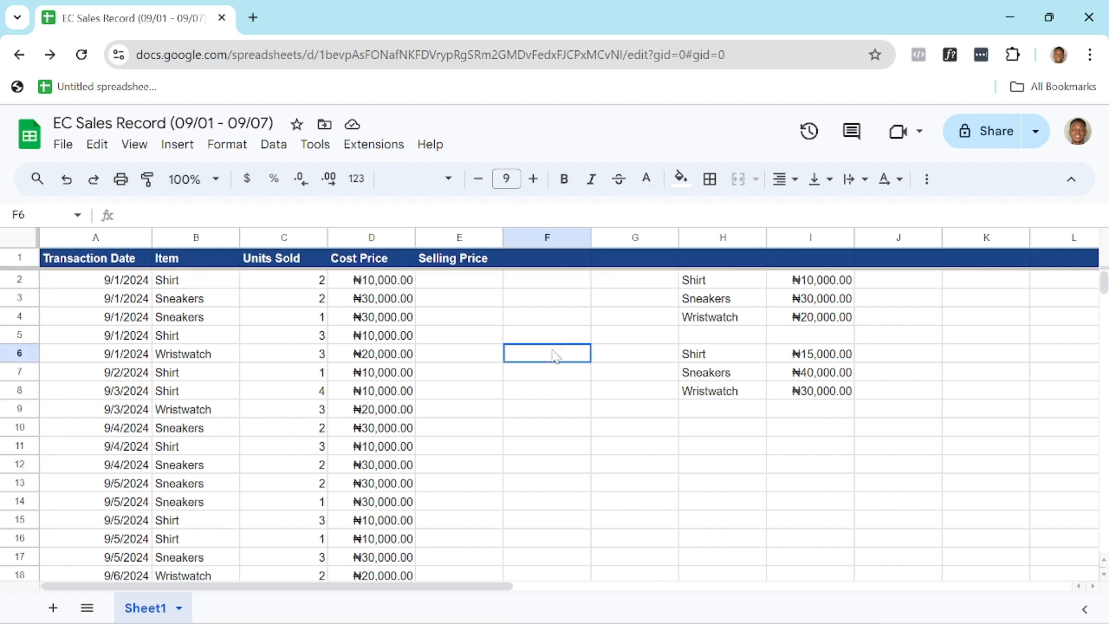
pyautogui.click(471, 280)
pyautogui.press('Return')
pyautogui.hotkey('ctrl', 'v')
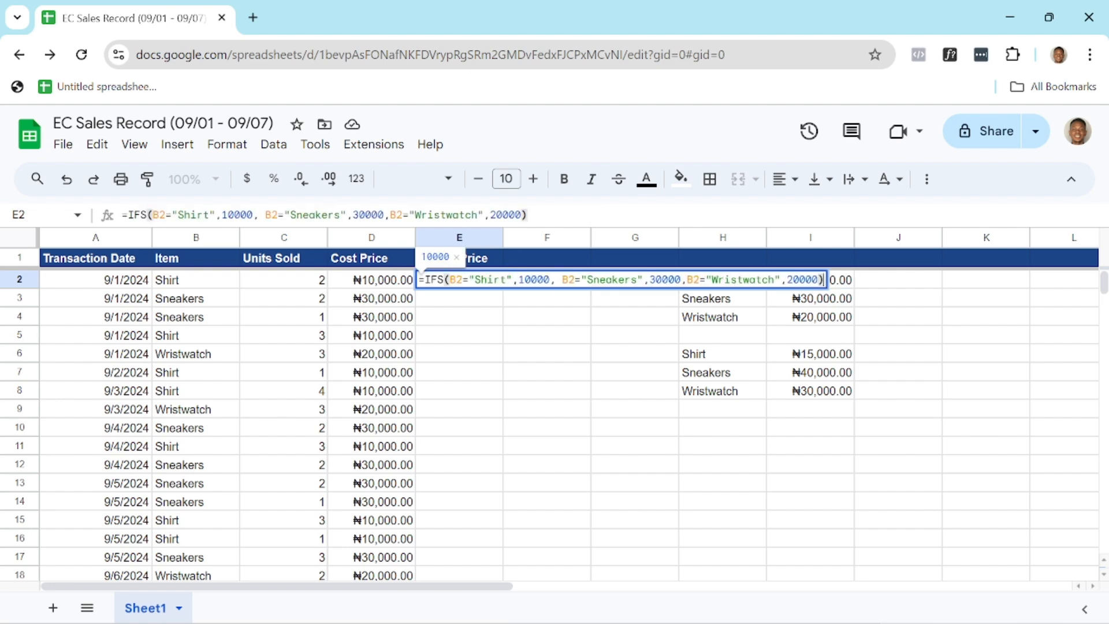
# - Change the IFS prices in E2 to 15000 for Shirt, 40000 for Sneakers and 30000 for Wristwatch, and enter the formula
pyautogui.click(456, 279)
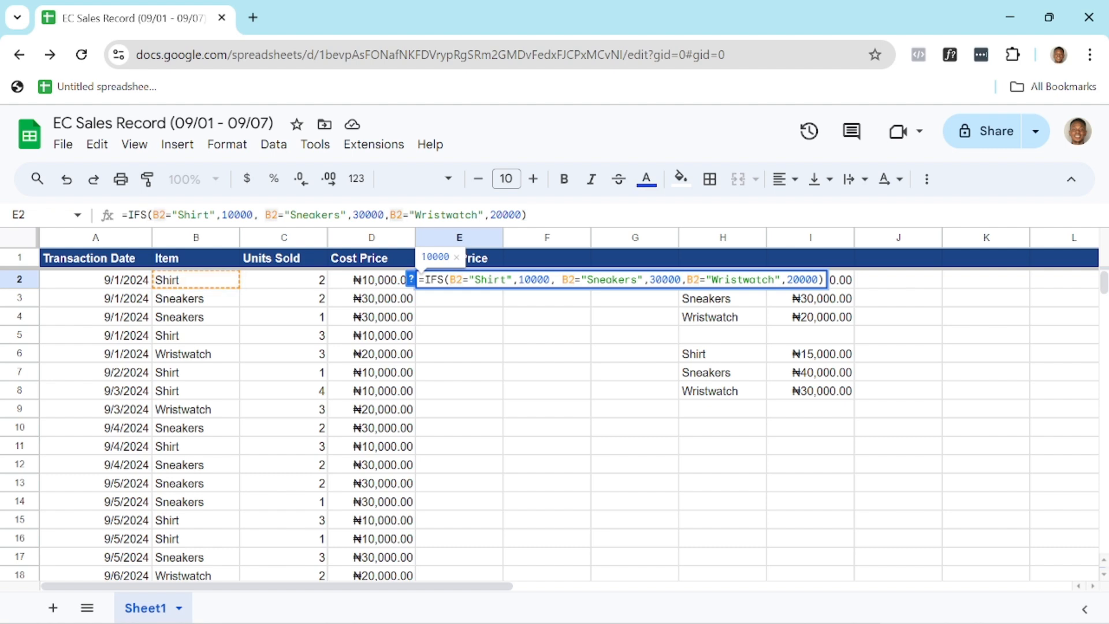
pyautogui.press('BackSpace')
pyautogui.write('5')
pyautogui.press('BackSpace')
pyautogui.write('4')
pyautogui.press('BackSpace')
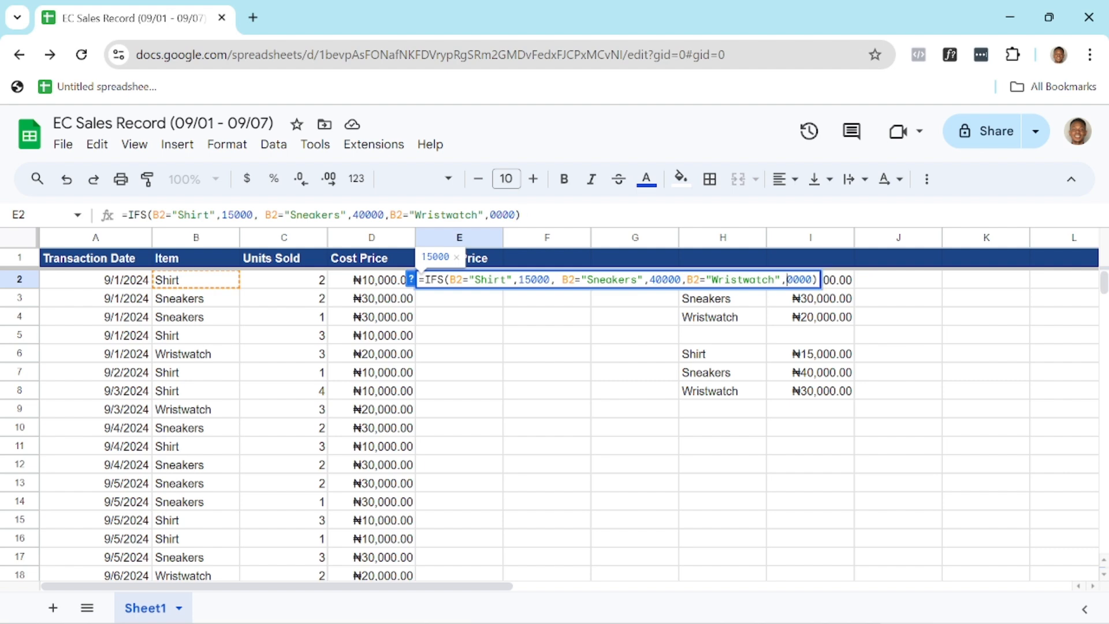
pyautogui.write('3')
pyautogui.press('Return')
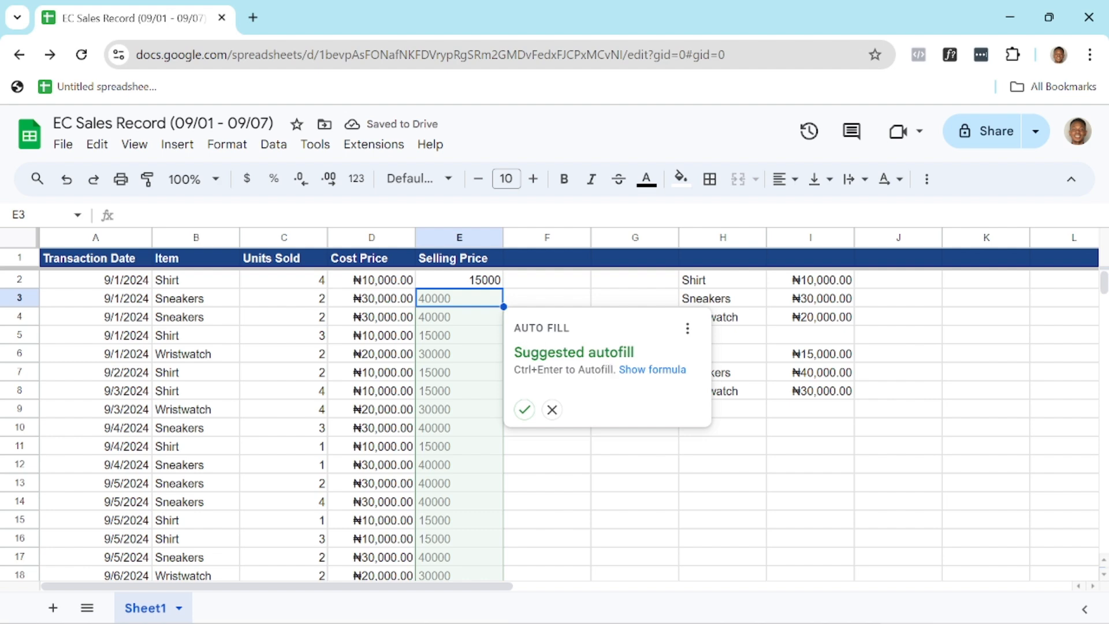
# - Accept the suggested autofill of the Selling Price formula down column E and format the column as Nigerian Naira
pyautogui.click(524, 409)
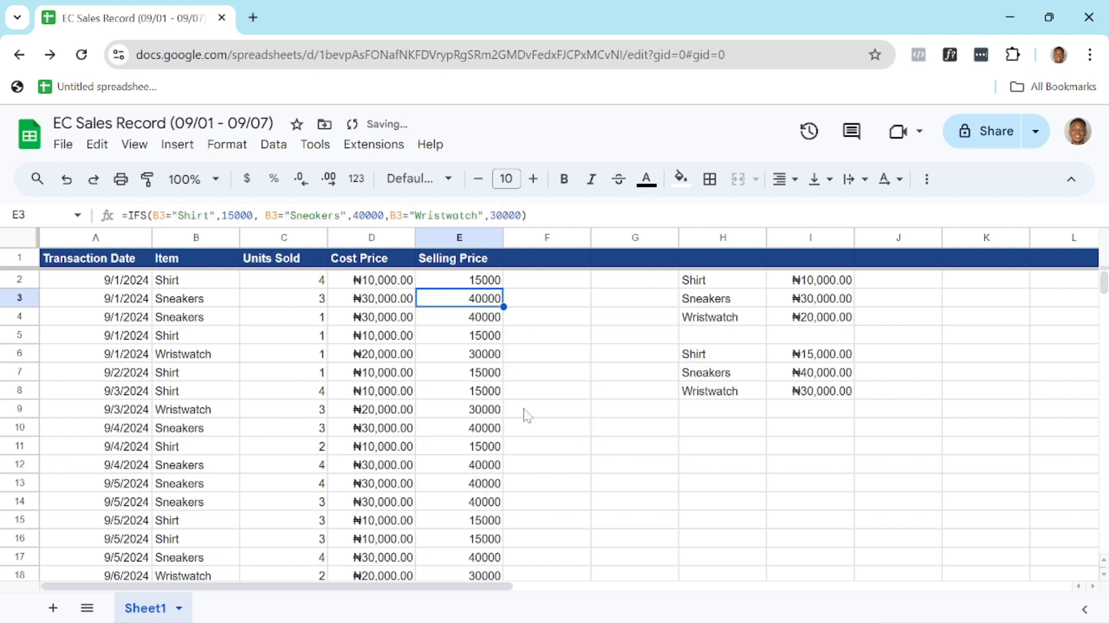
pyautogui.click(606, 415)
pyautogui.click(493, 245)
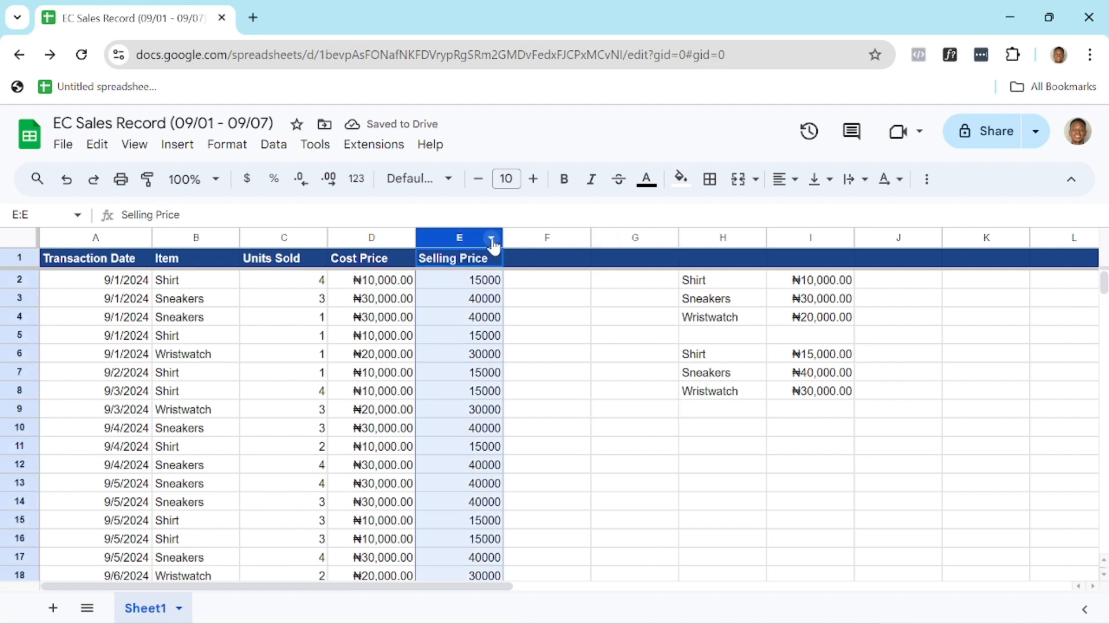
pyautogui.click(492, 240)
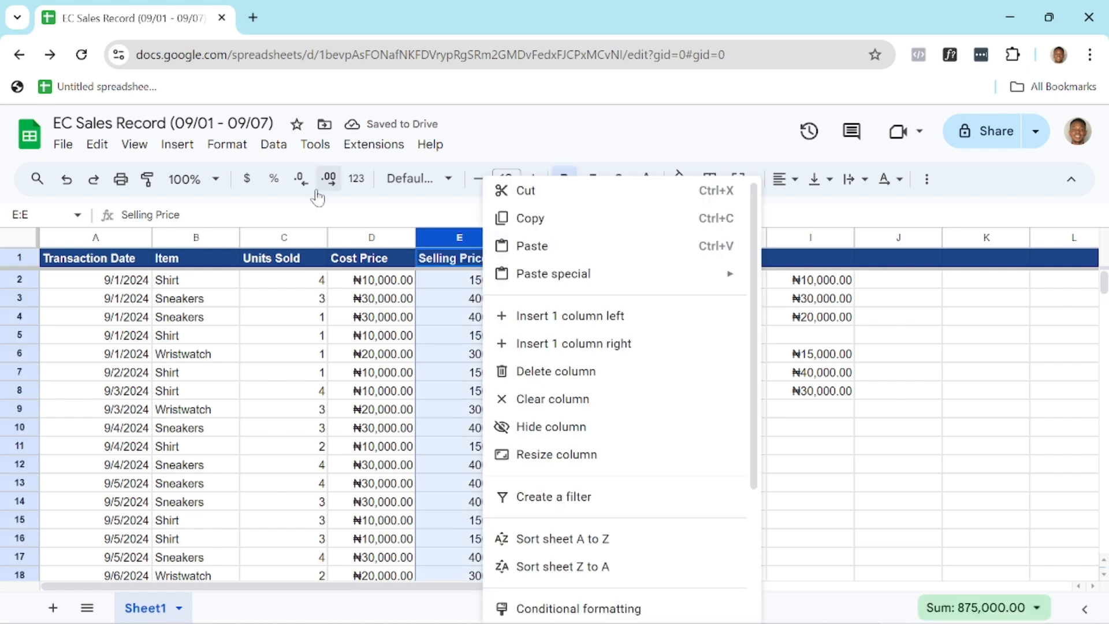
pyautogui.click(356, 178)
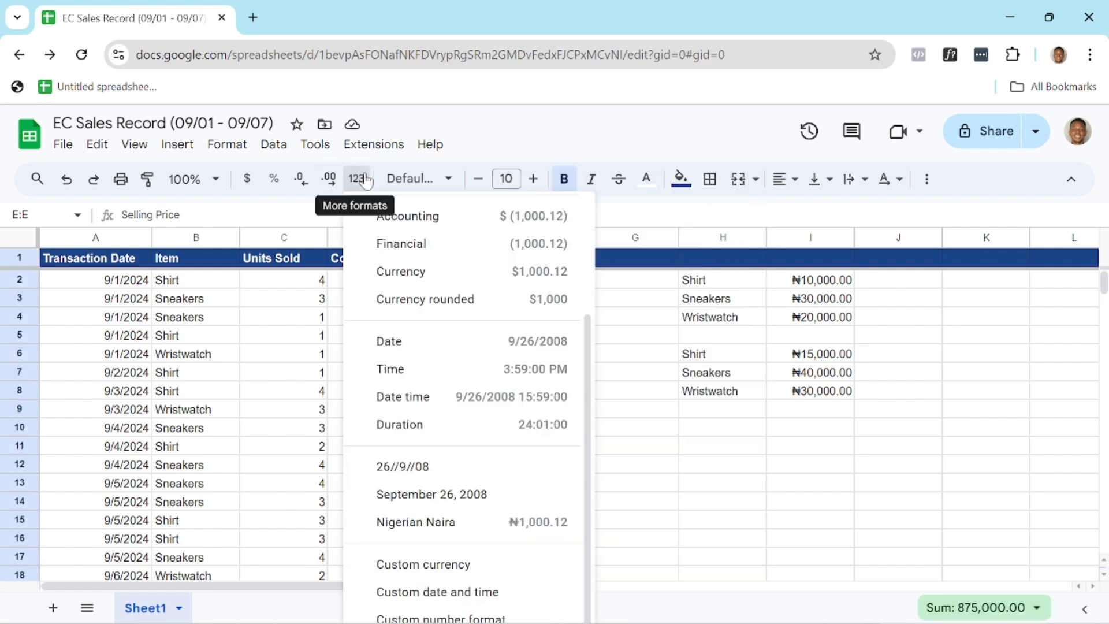
pyautogui.click(415, 522)
pyautogui.click(684, 520)
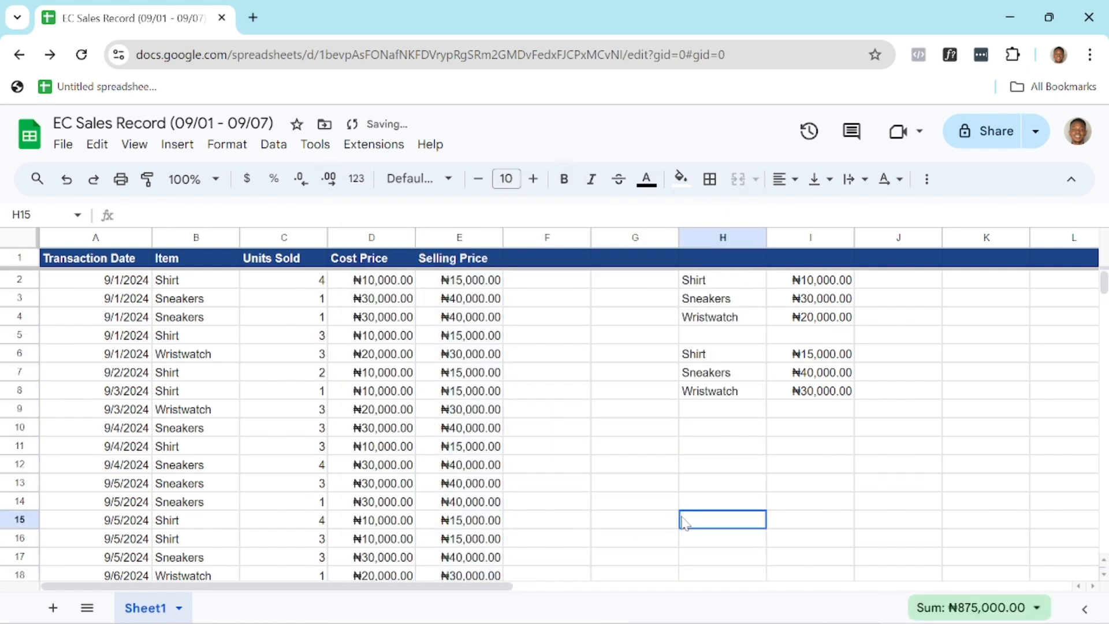
# - Clear the cost and selling price reference lists from the range G2:J9
pyautogui.click(601, 371)
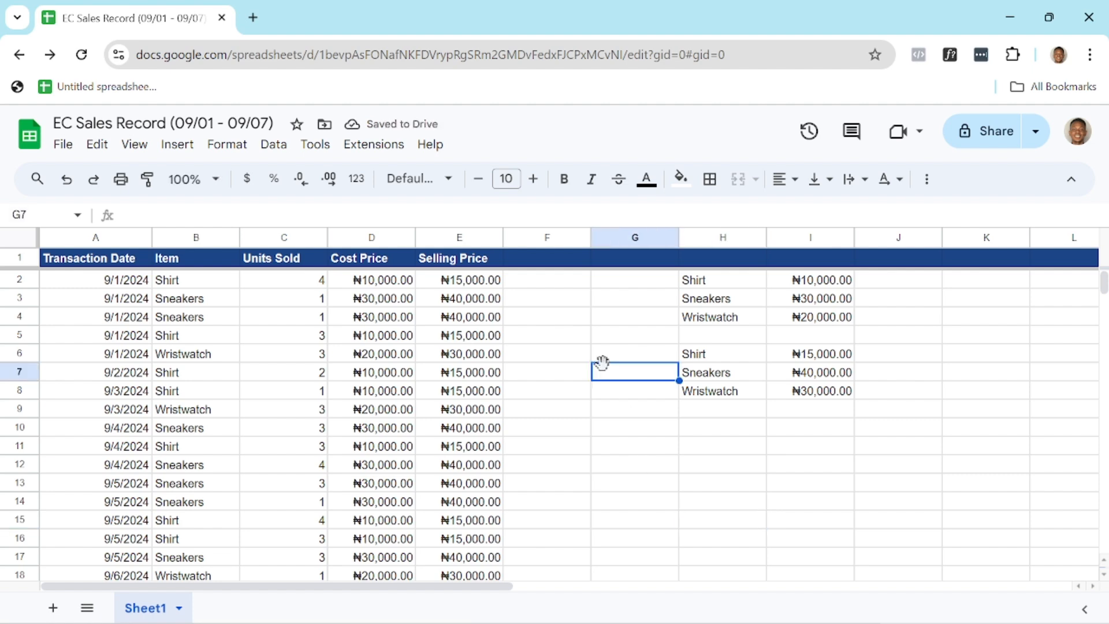
pyautogui.click(588, 298)
pyautogui.moveTo(670, 280); pyautogui.dragTo(908, 414)
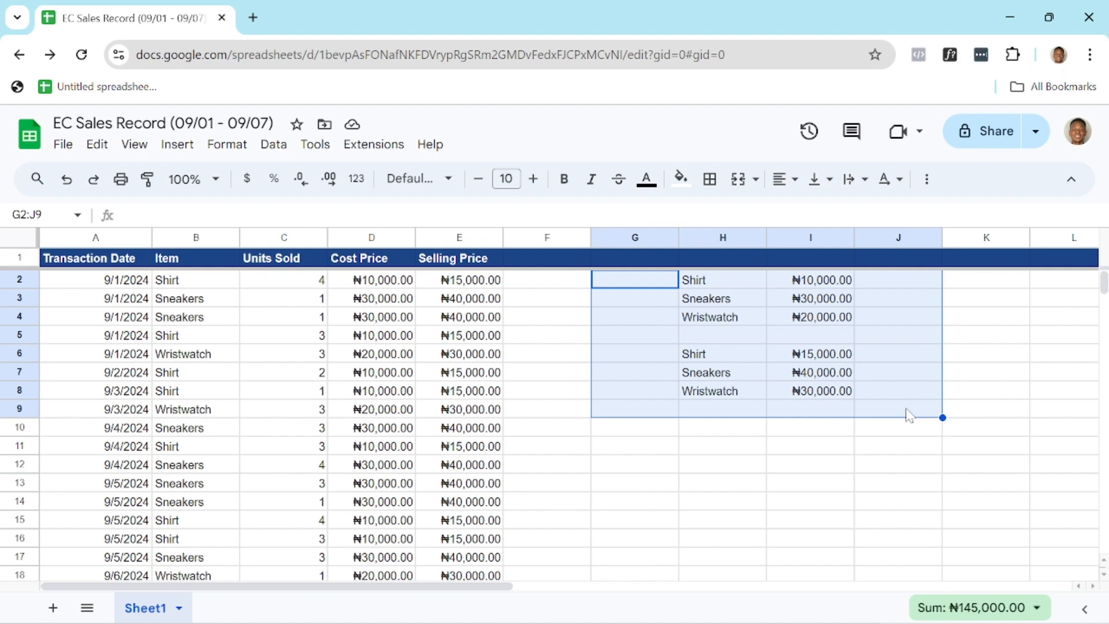
pyautogui.press('Delete')
pyautogui.click(543, 449)
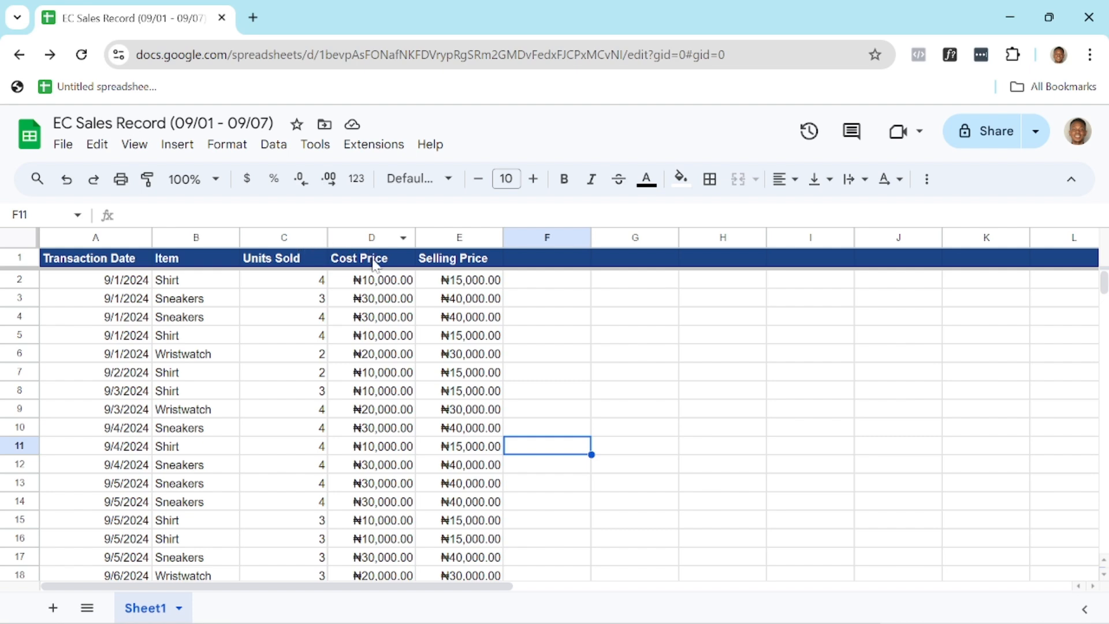
# - Add the header "Total Cost Price" in cell F1
pyautogui.click(555, 287)
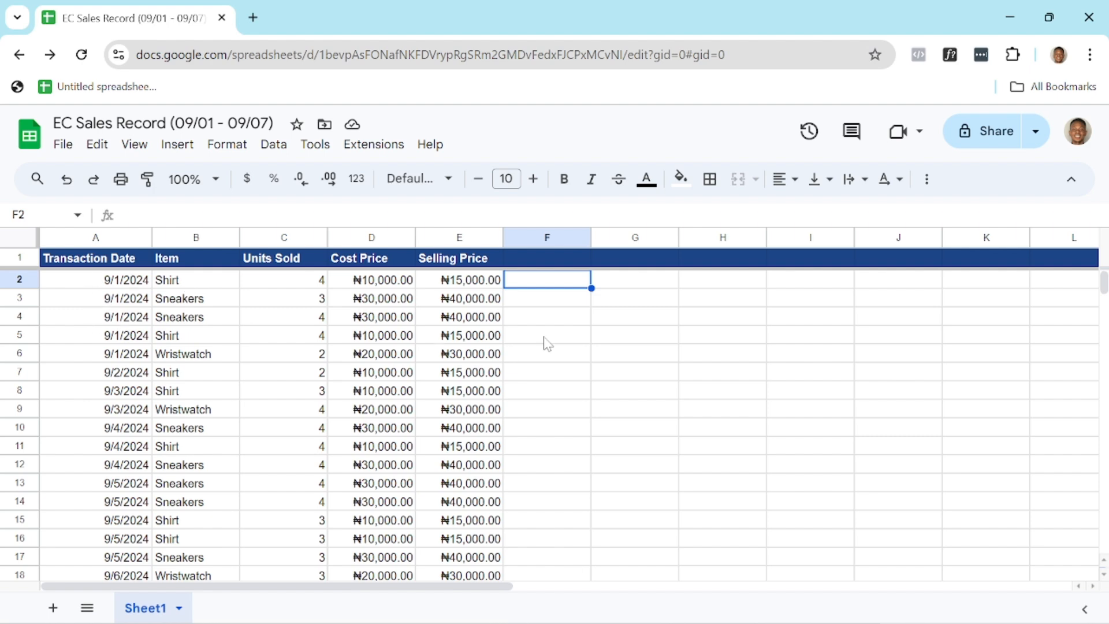
pyautogui.click(563, 263)
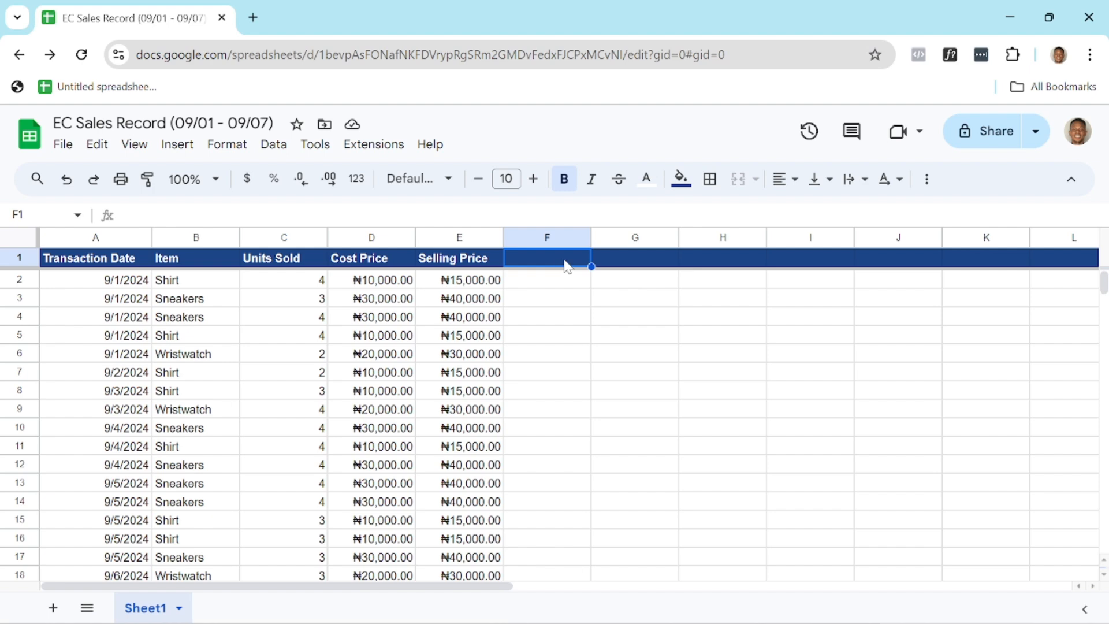
pyautogui.doubleClick(565, 261)
pyautogui.write('Tota')
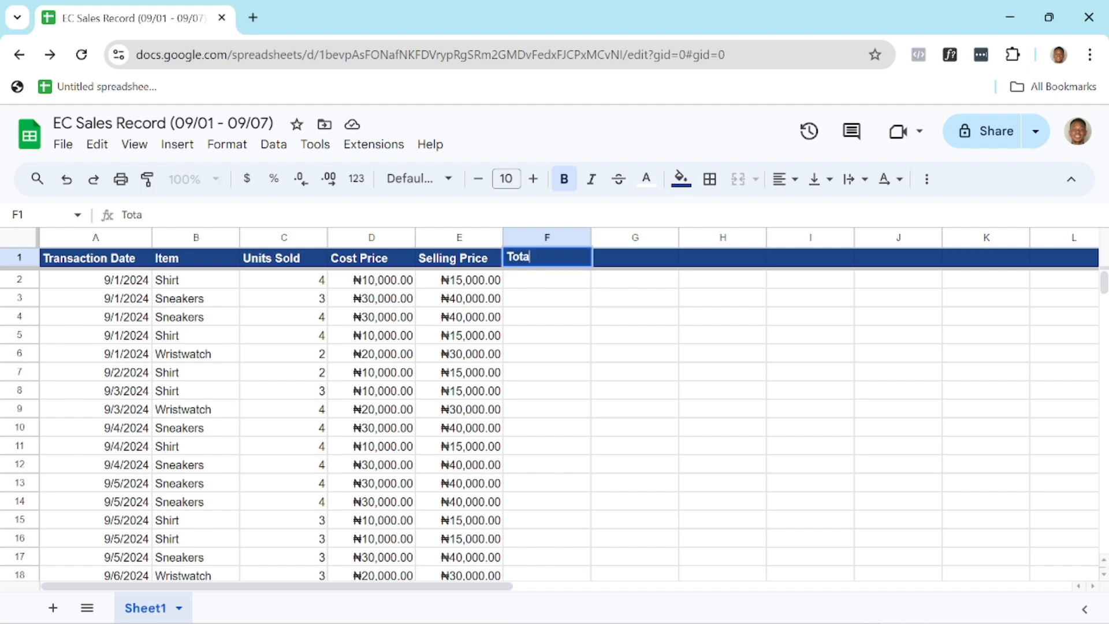
pyautogui.write('l Cost Price')
pyautogui.click(627, 301)
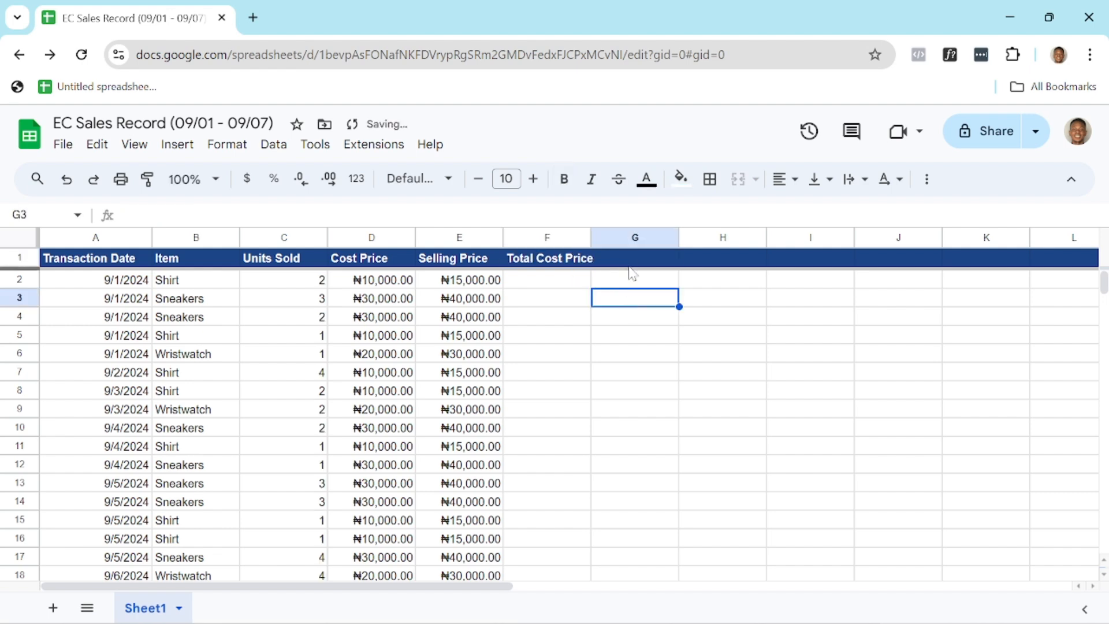
# - Add the header "Total Selling Price" in G1 and widen column F so its header fits
pyautogui.click(643, 261)
pyautogui.write('Tot')
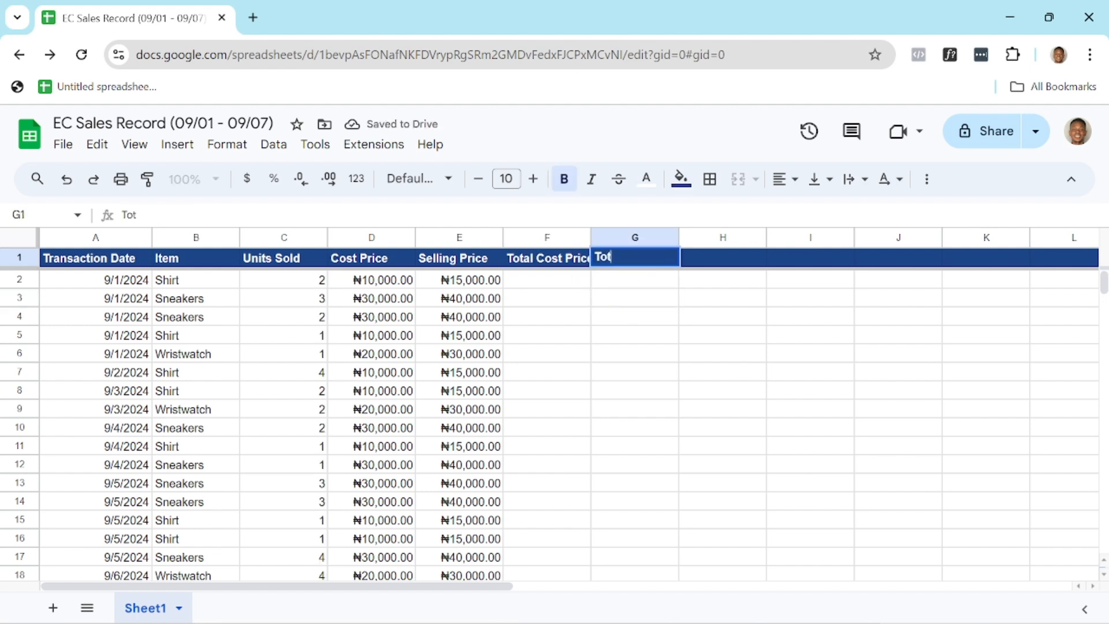
pyautogui.write('al Selling Price')
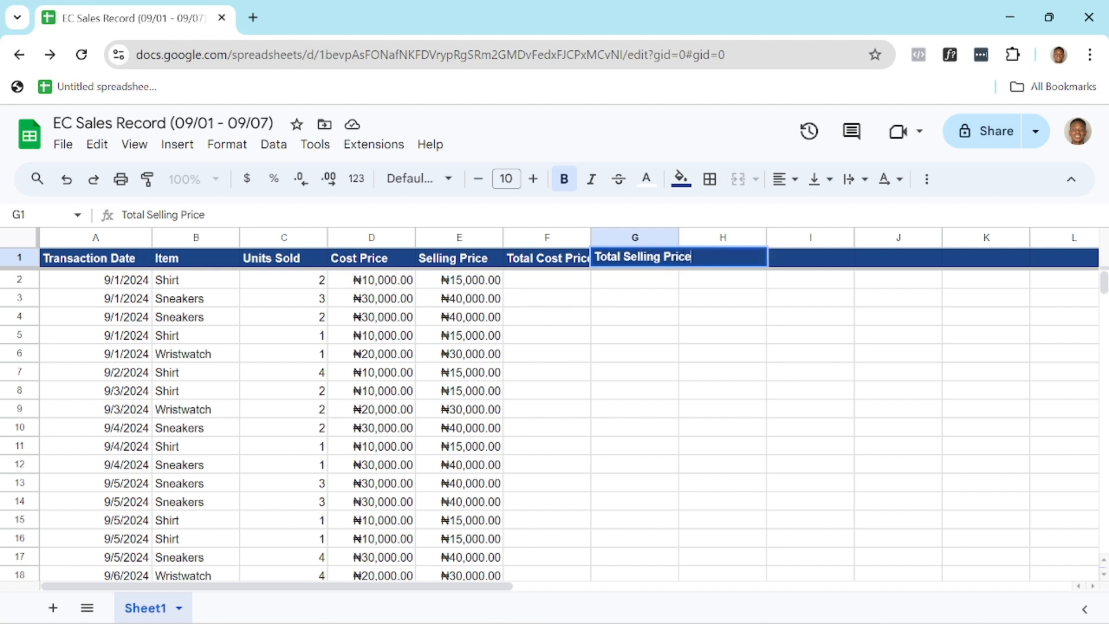
pyautogui.click(620, 302)
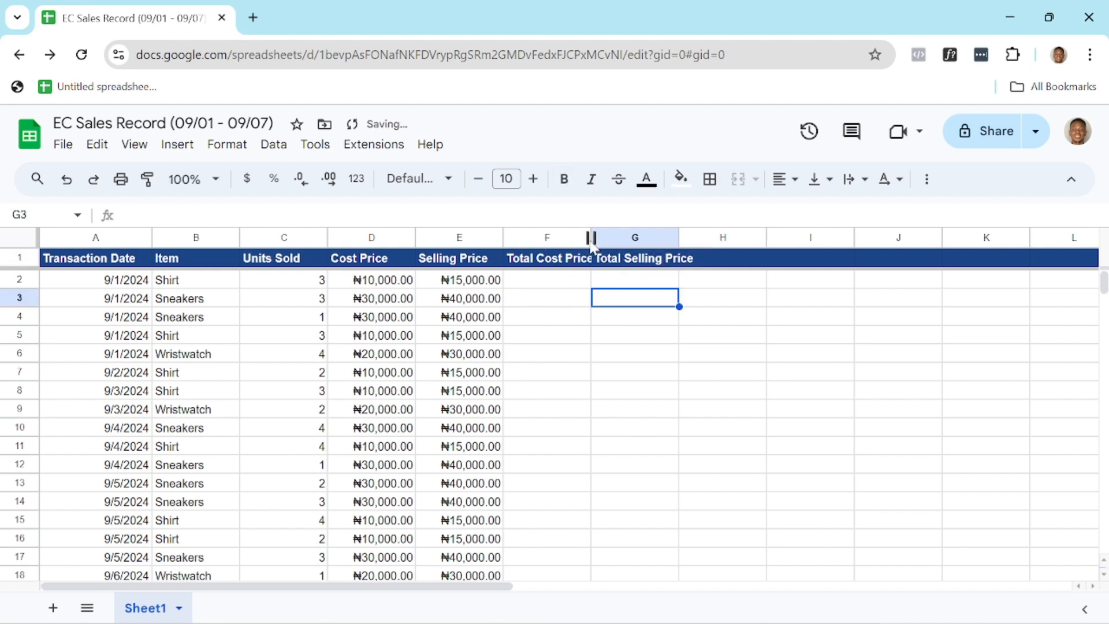
pyautogui.moveTo(590, 237); pyautogui.dragTo(606, 237)
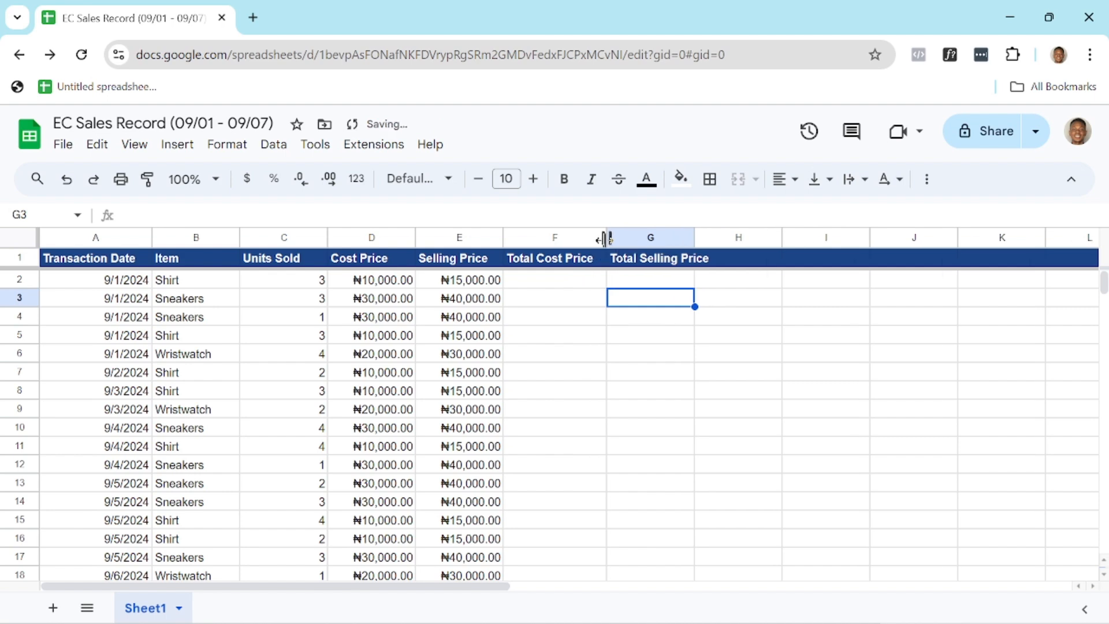
# - Widen column G so the "Total Selling Price" header fits
pyautogui.moveTo(695, 237); pyautogui.dragTo(710, 237)
pyautogui.click(795, 355)
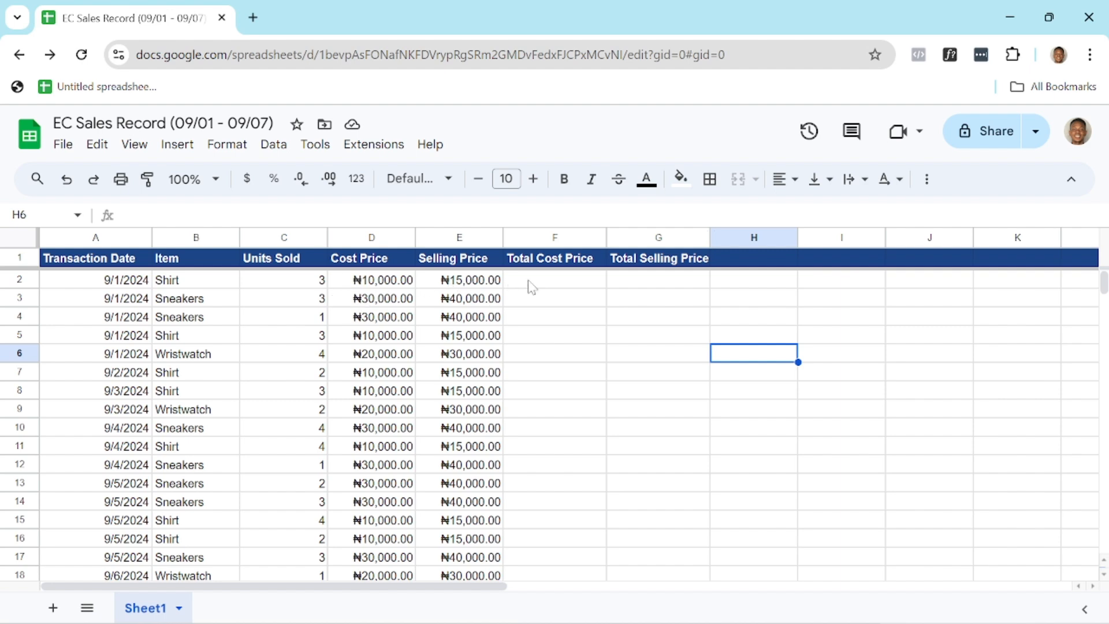
# - Calculate Total Cost Price in F2 with =C2*D2 and accept the suggested autofill down column F
pyautogui.click(571, 287)
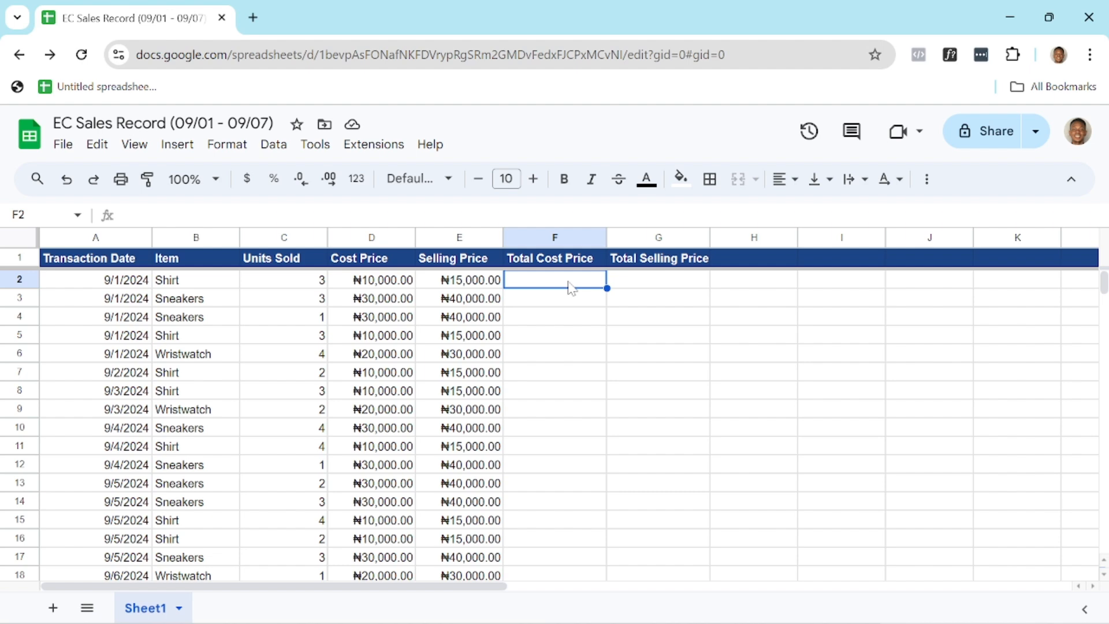
pyautogui.doubleClick(571, 287)
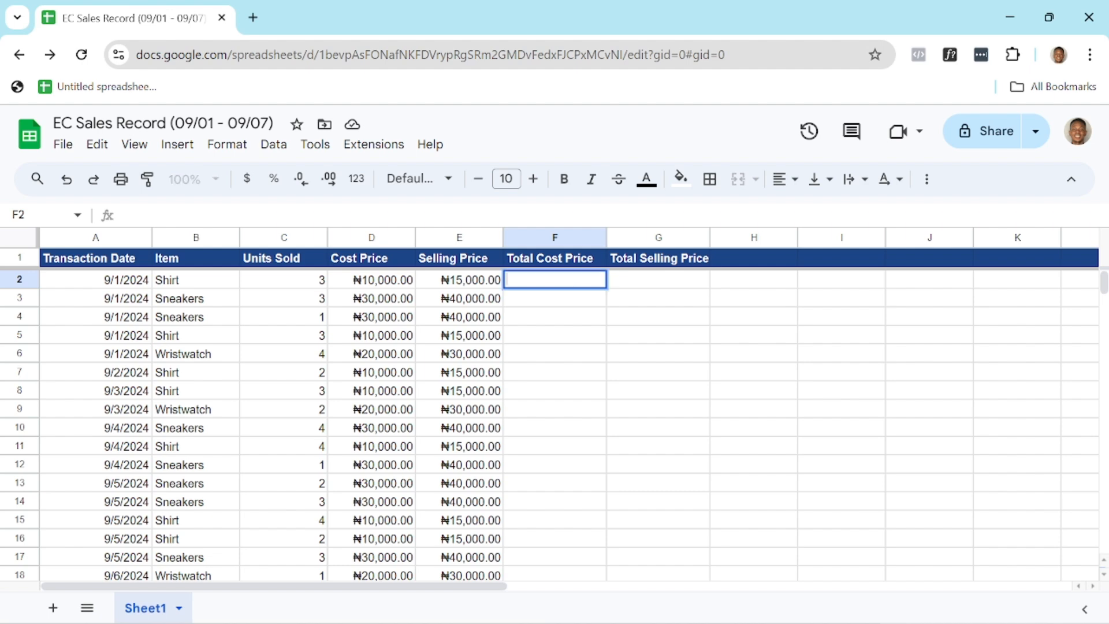
pyautogui.write('=')
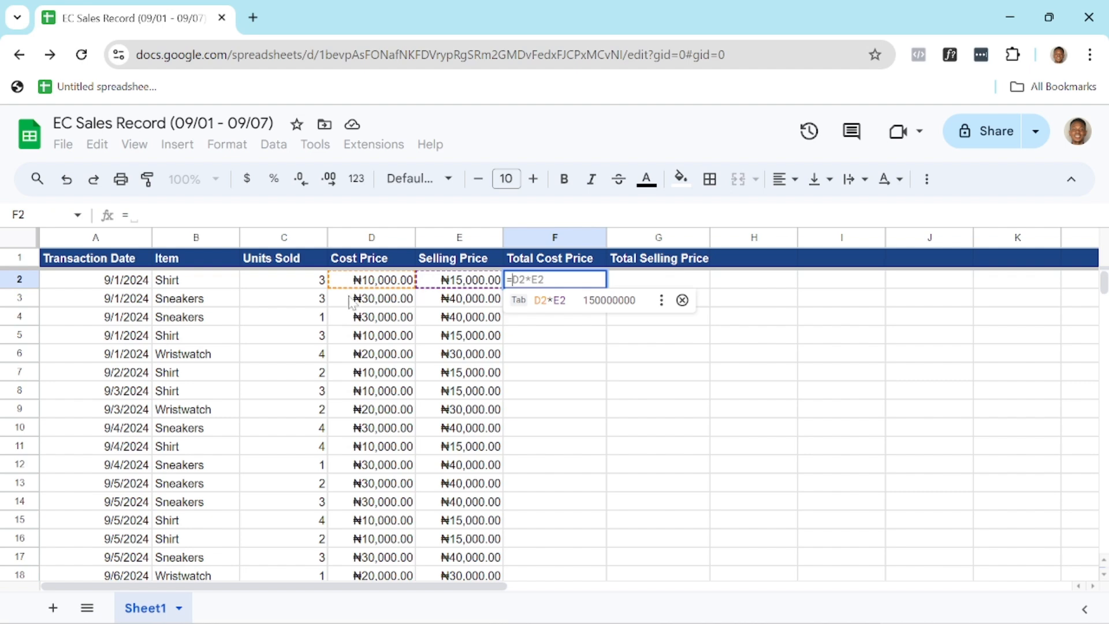
pyautogui.click(306, 283)
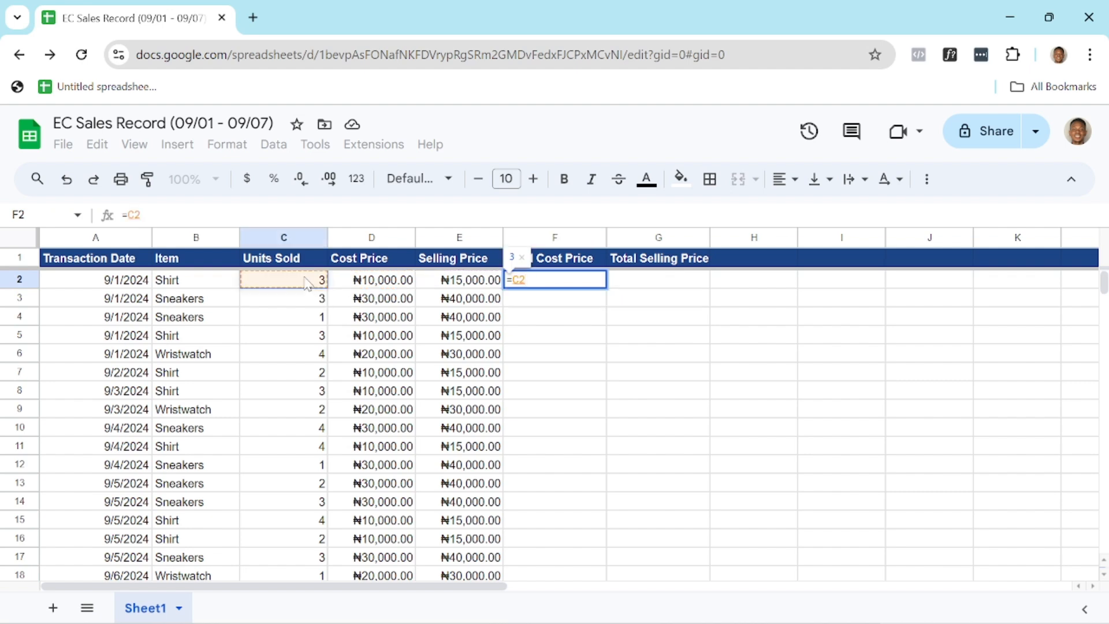
pyautogui.write('*')
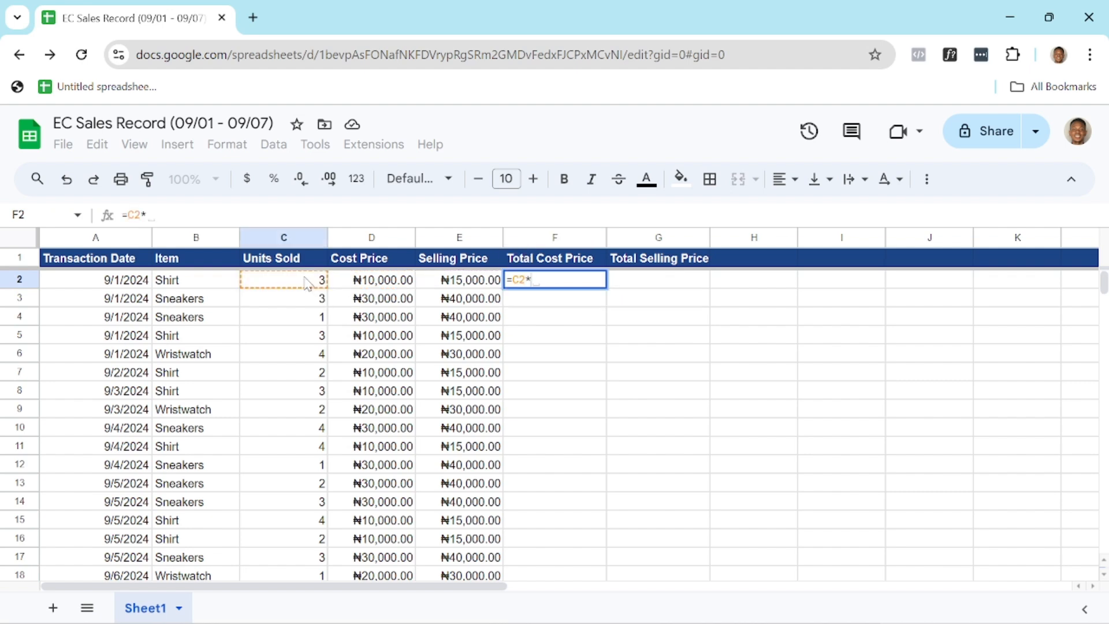
pyautogui.click(378, 284)
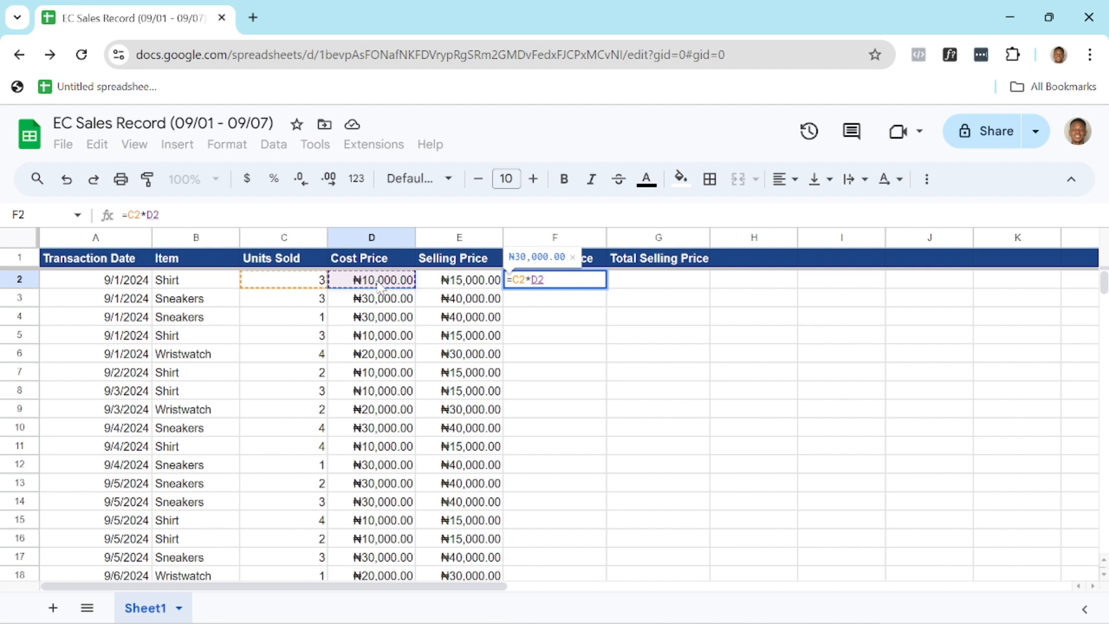
pyautogui.press('Return')
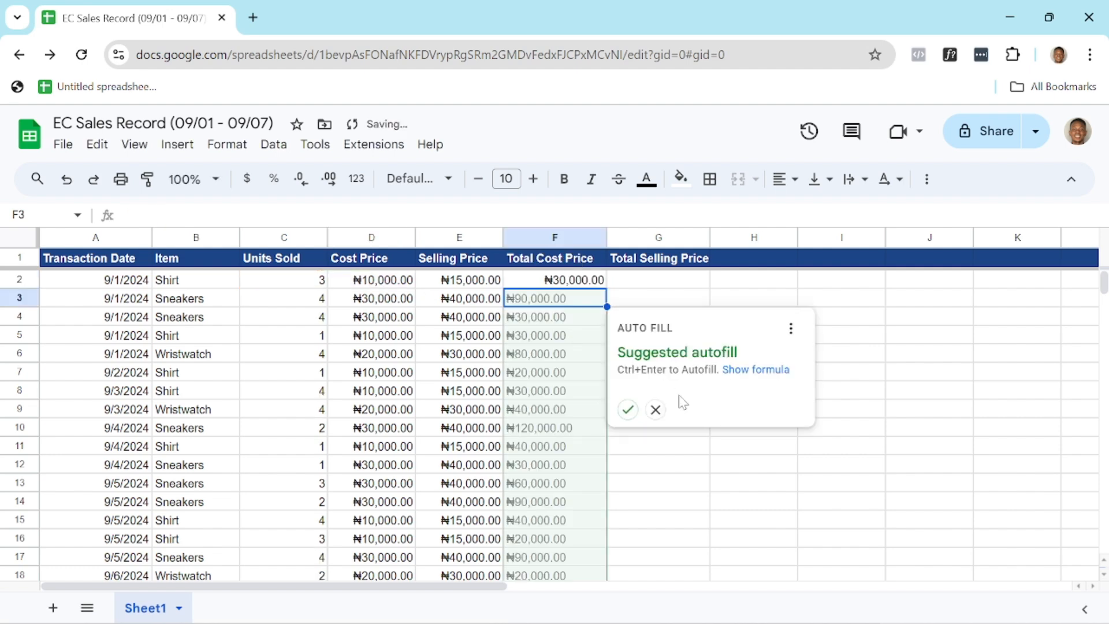
pyautogui.click(627, 410)
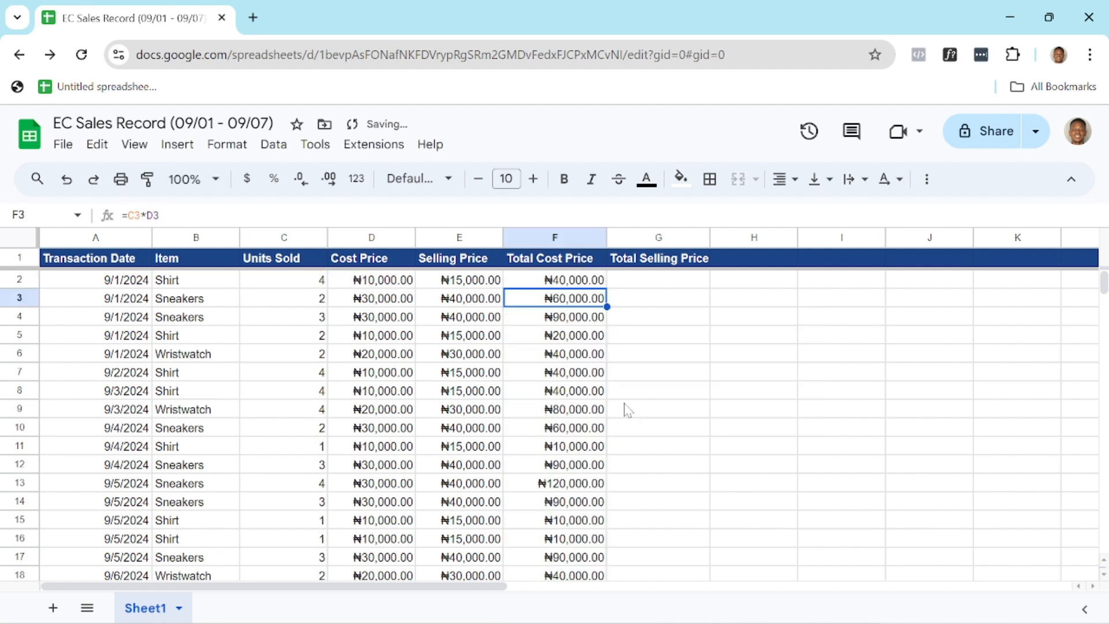
pyautogui.click(673, 371)
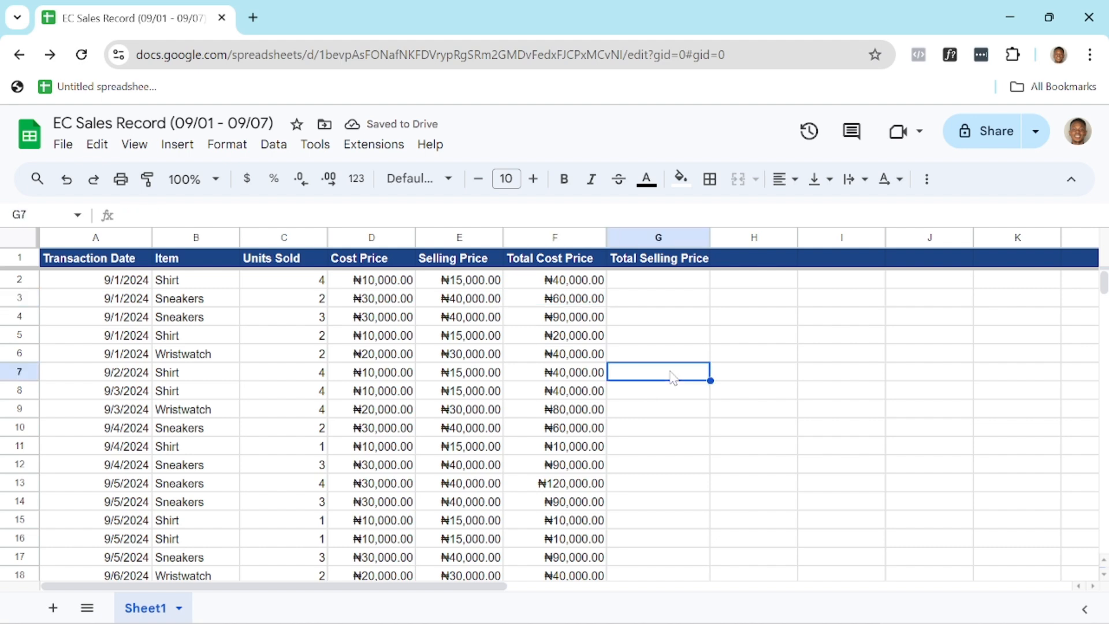
# - Calculate Total Selling Price in G2 with =C2*E2 and accept the suggested autofill down column G
pyautogui.click(657, 284)
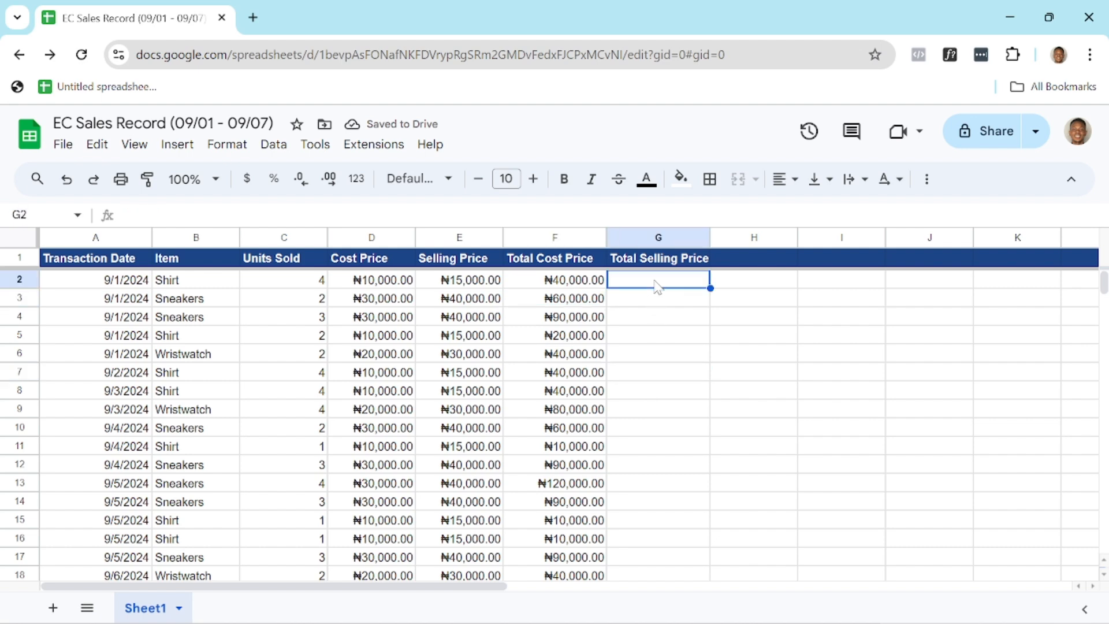
pyautogui.write('+')
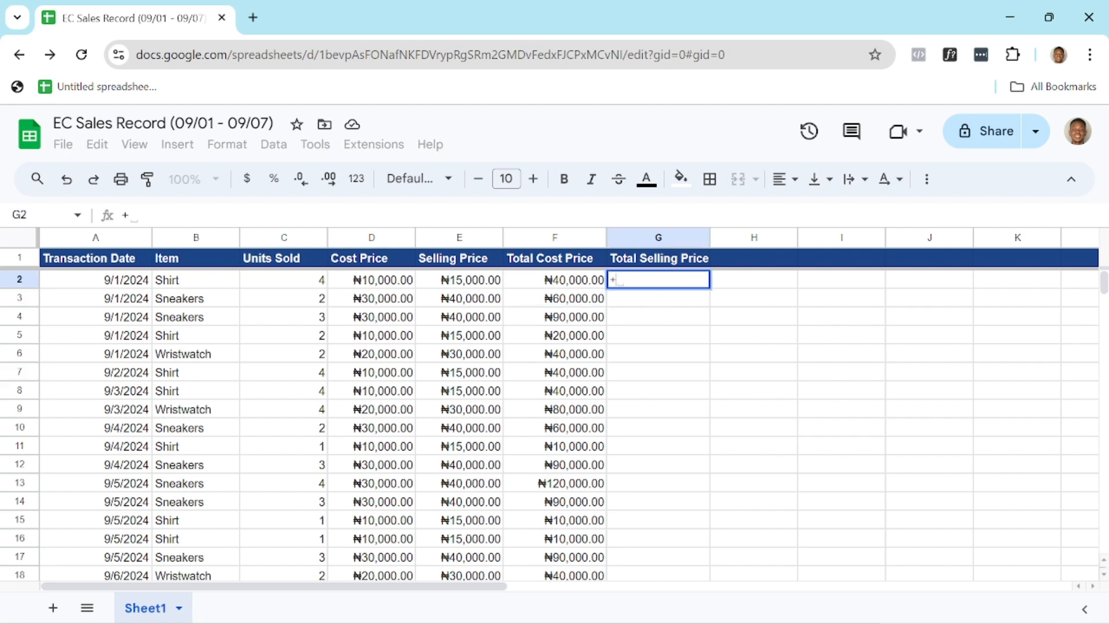
pyautogui.press('Escape')
pyautogui.write('=')
pyautogui.click(309, 281)
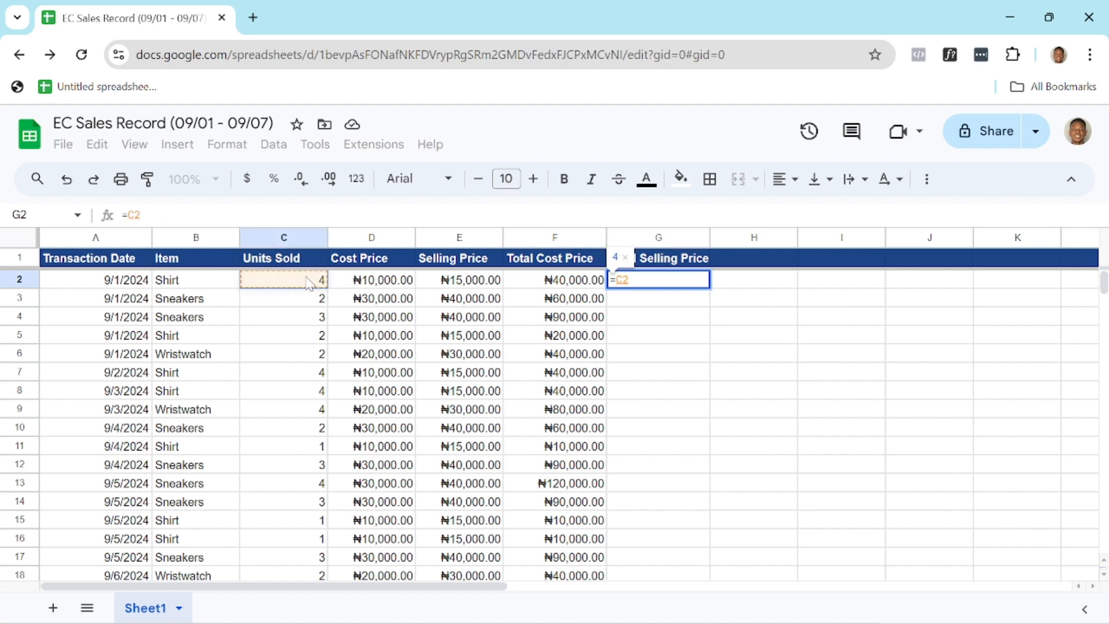
pyautogui.write('*')
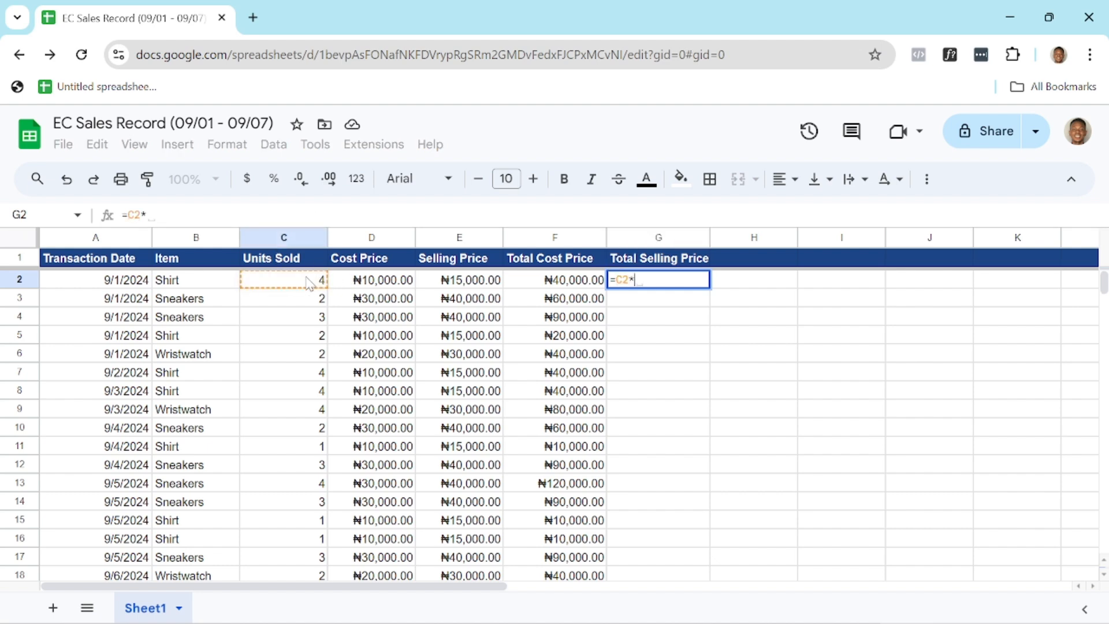
pyautogui.click(477, 282)
pyautogui.press('Return')
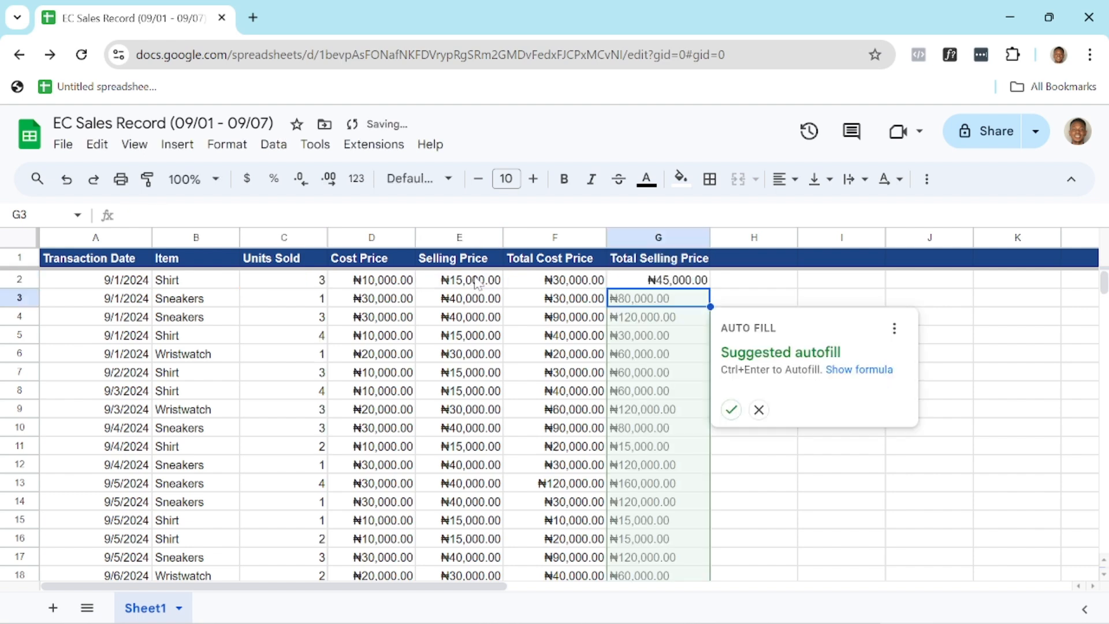
pyautogui.click(730, 409)
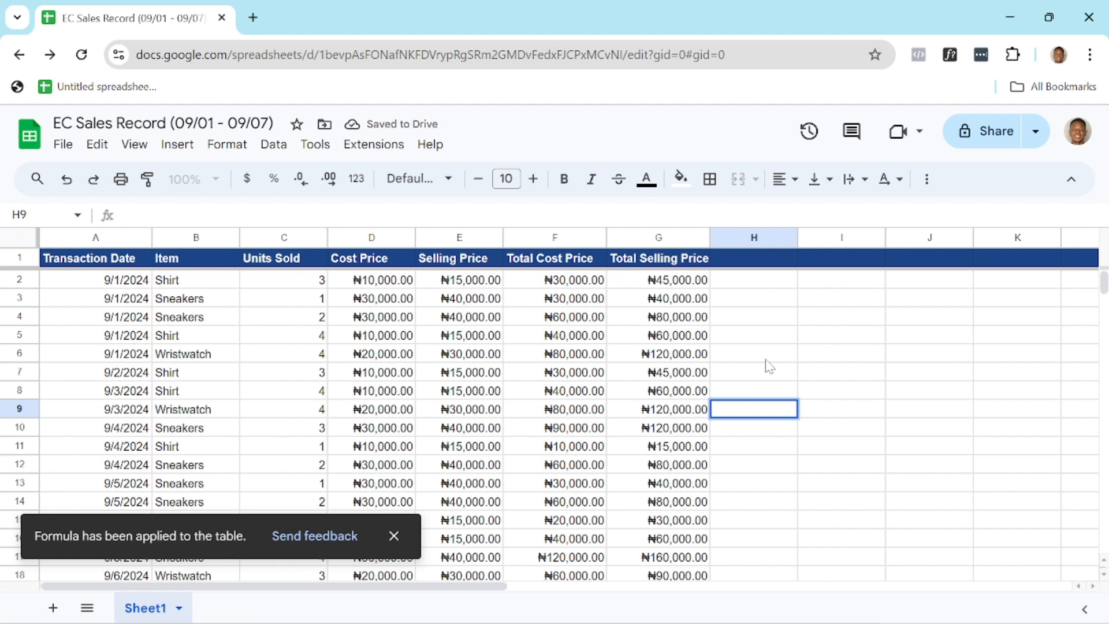
# - Add the header "Profit" in cell H1
pyautogui.click(814, 445)
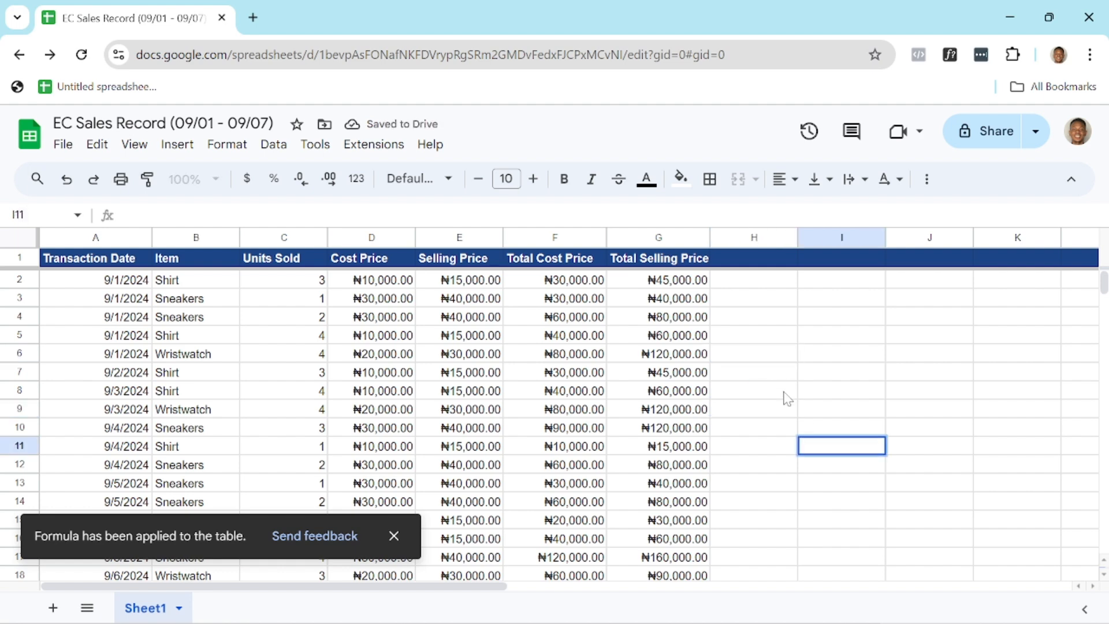
pyautogui.click(774, 257)
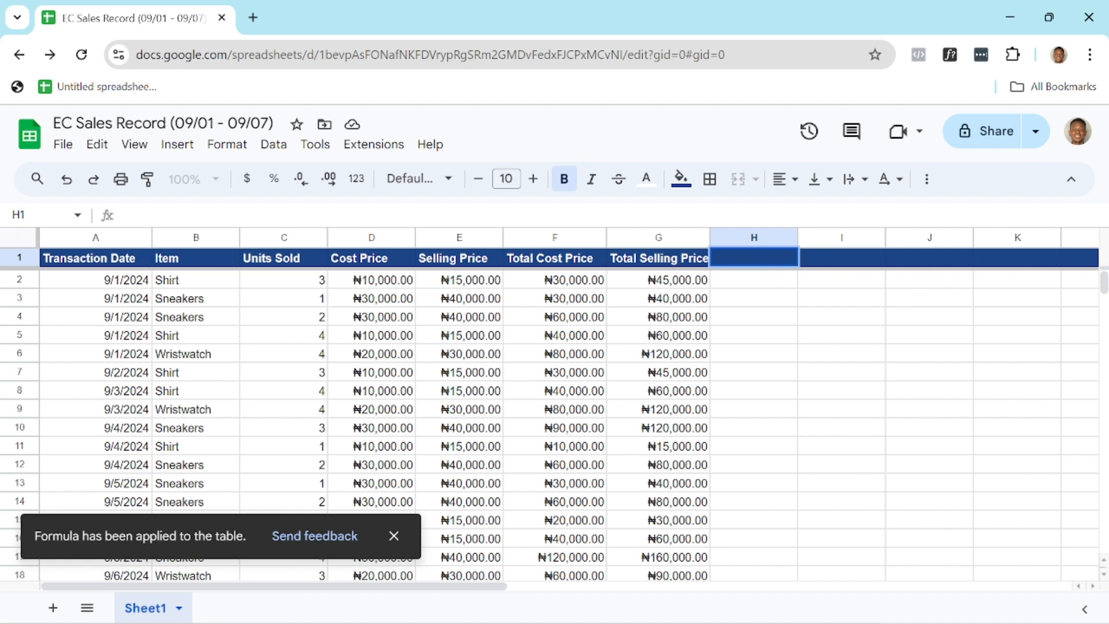
pyautogui.write('Prodift')
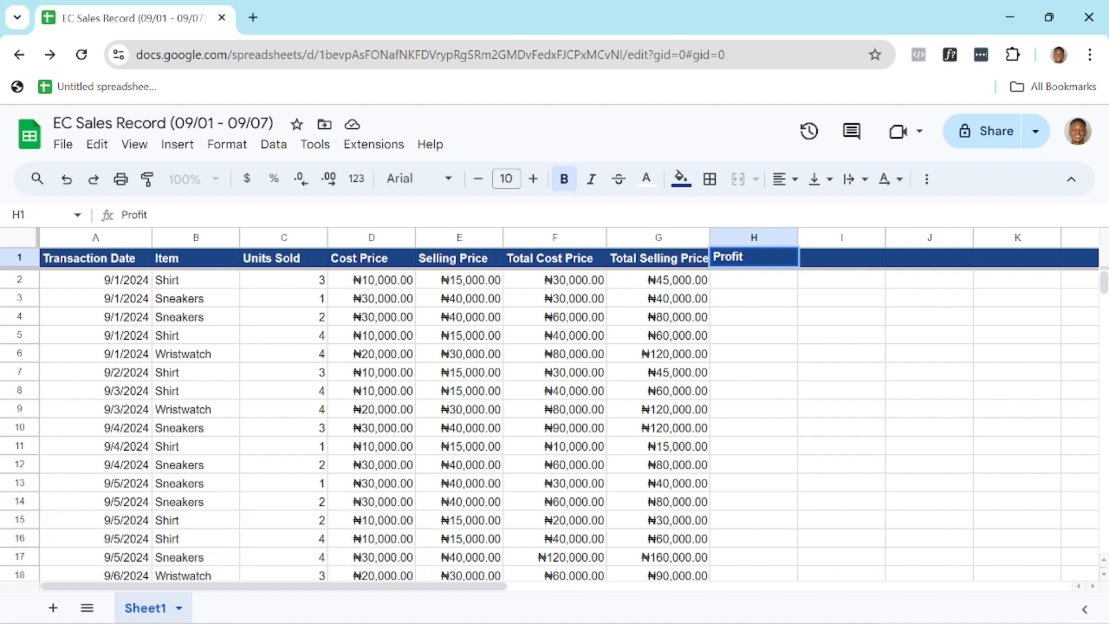
# - Calculate Profit in H2 with =G2-F2 and accept the suggested autofill down column H
pyautogui.doubleClick(752, 283)
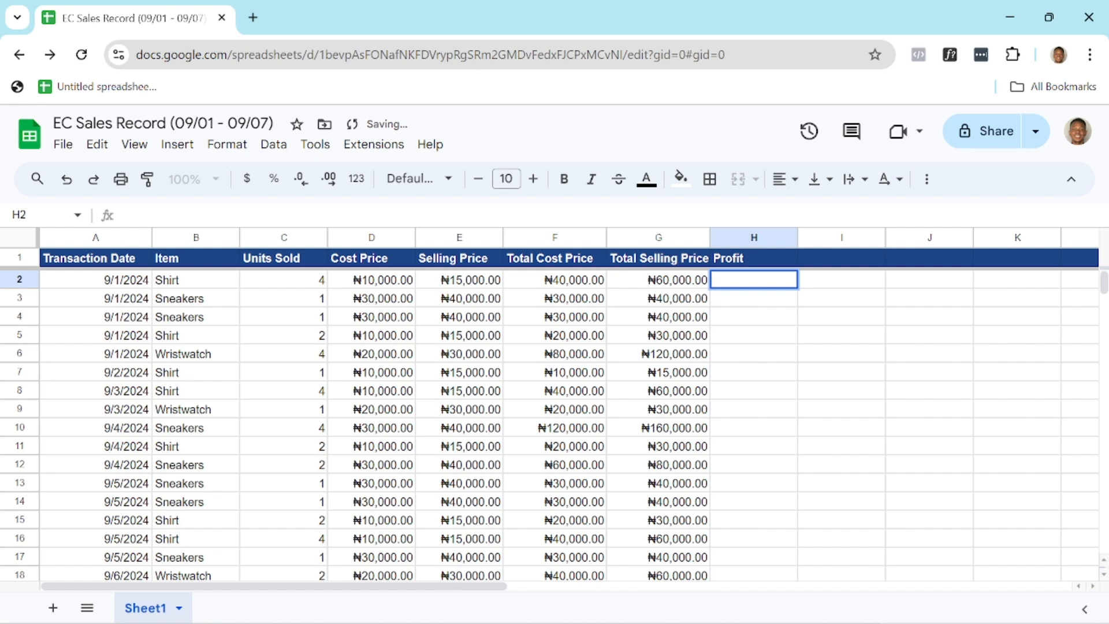
pyautogui.write('=')
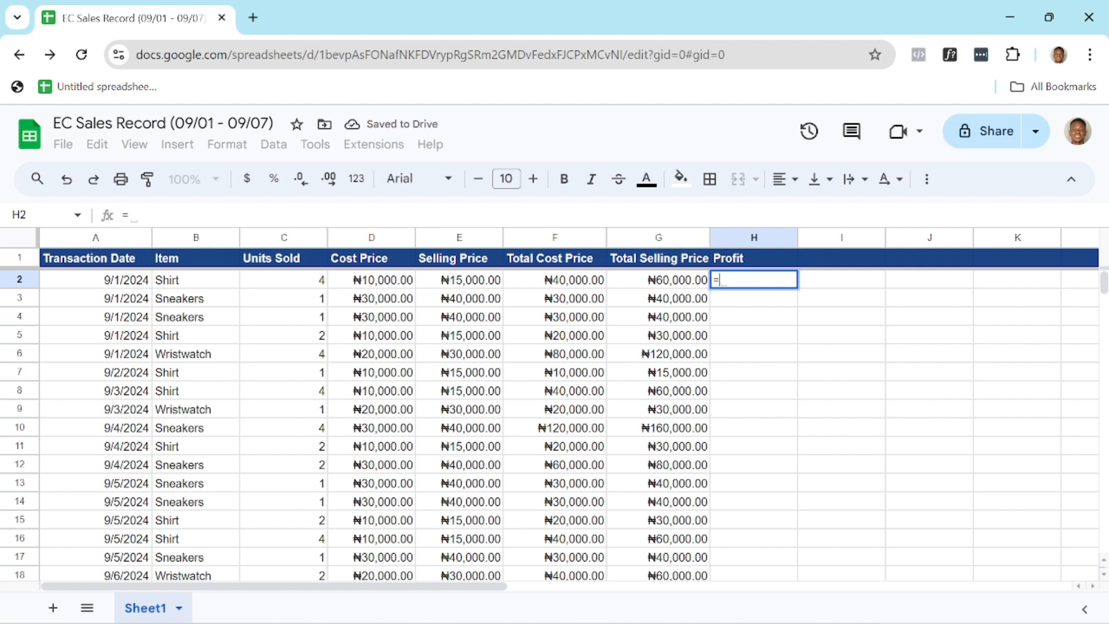
pyautogui.click(674, 282)
pyautogui.write('-')
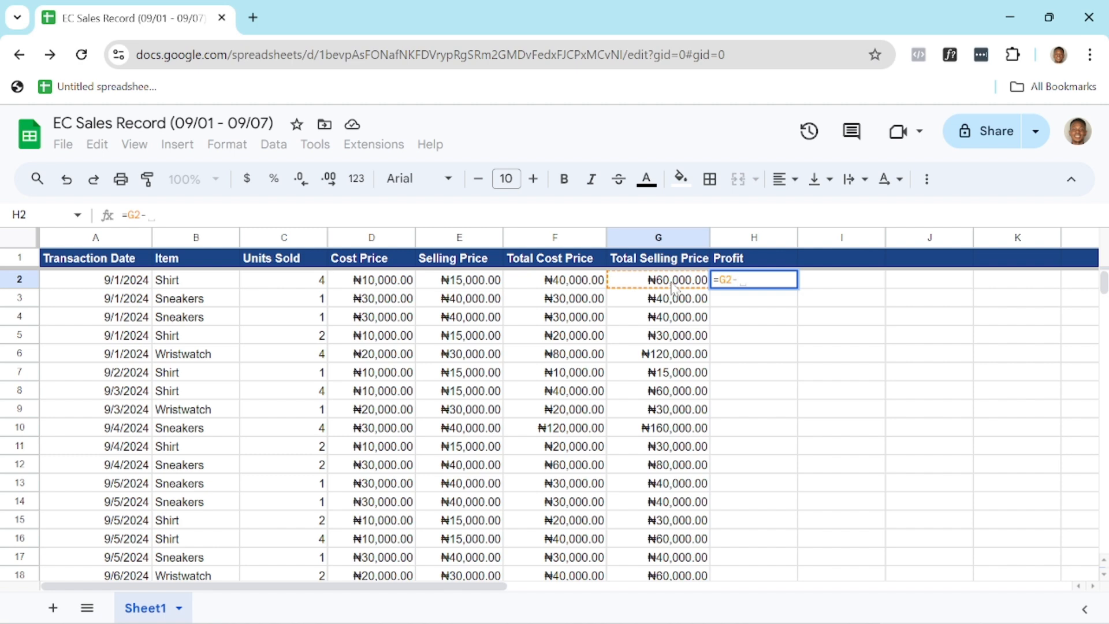
pyautogui.click(541, 282)
pyautogui.press('Return')
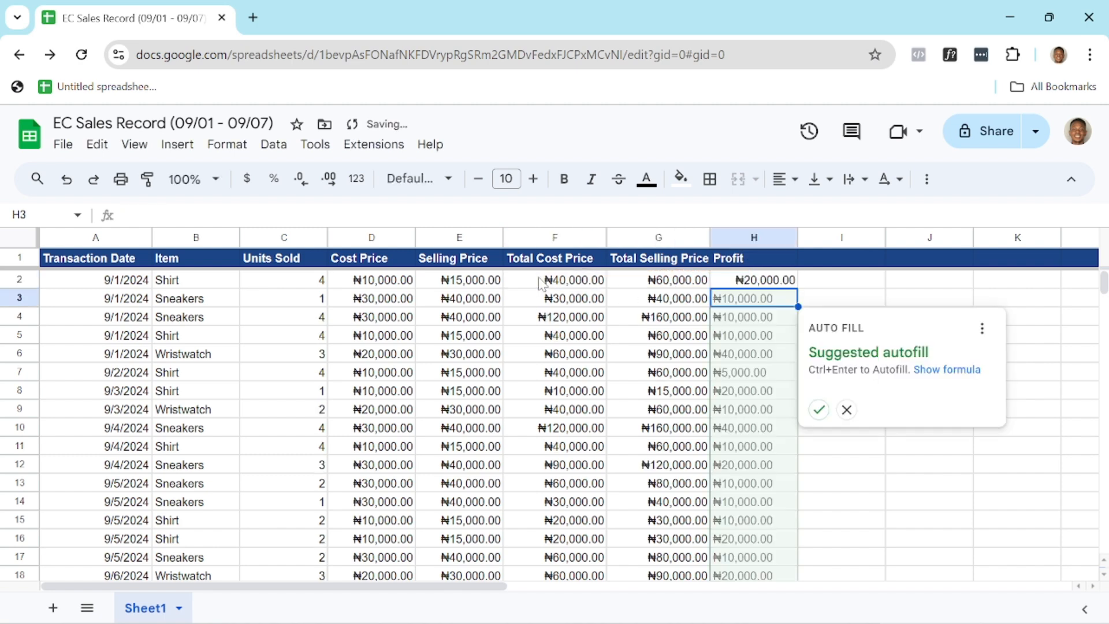
pyautogui.click(819, 409)
pyautogui.click(821, 416)
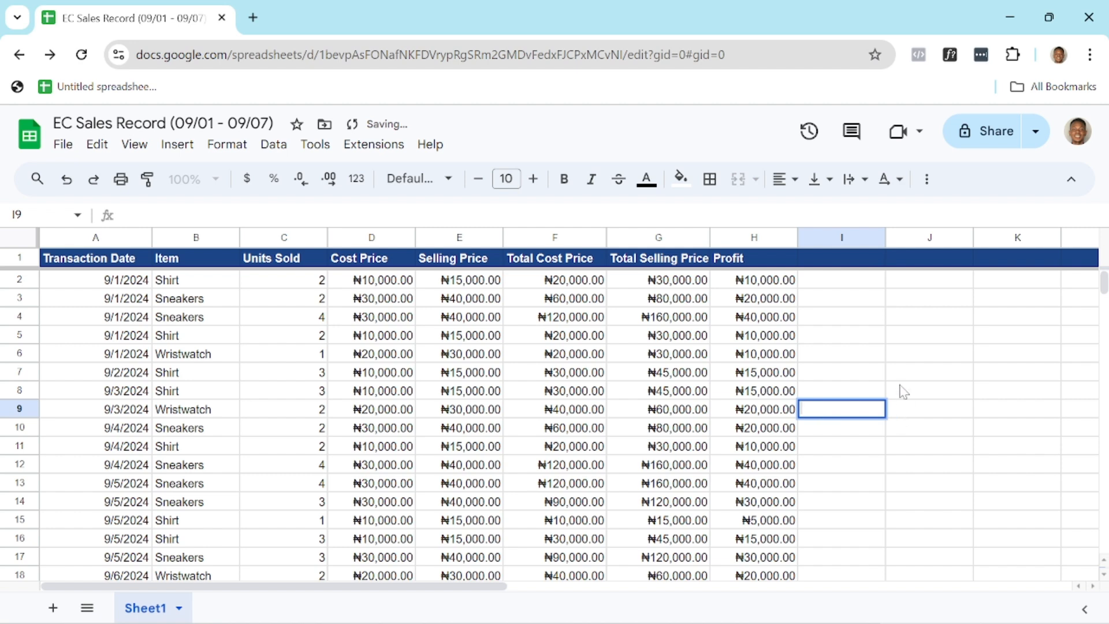
# - Examine the formula behind the first Units Sold value in cell C2 without changing it
pyautogui.click(848, 339)
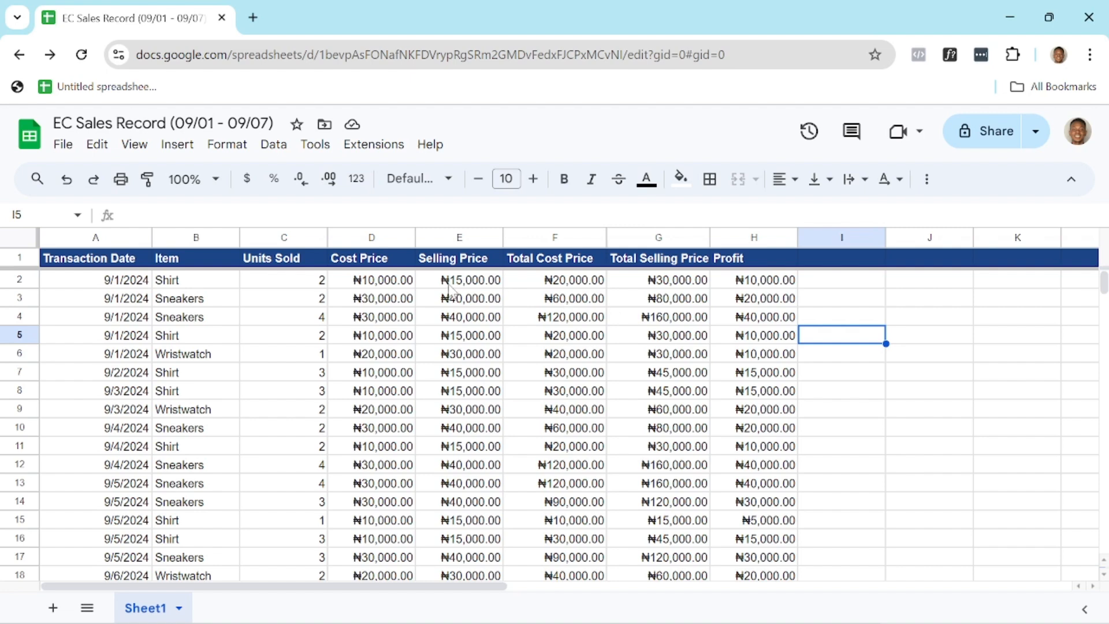
pyautogui.click(858, 302)
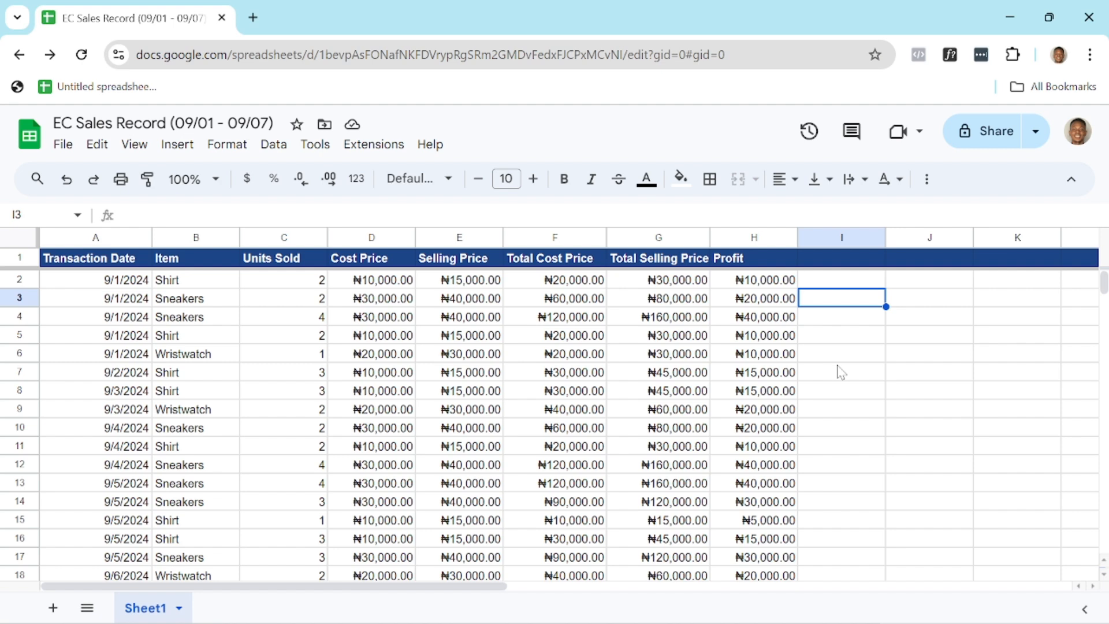
pyautogui.click(318, 281)
pyautogui.doubleClick(323, 282)
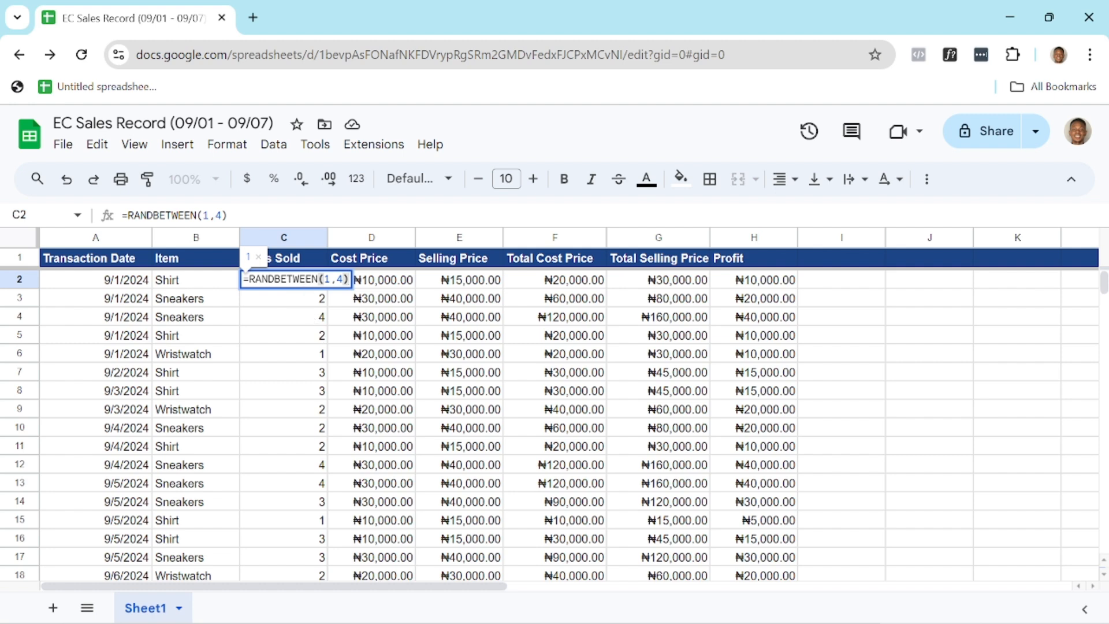
pyautogui.click(277, 304)
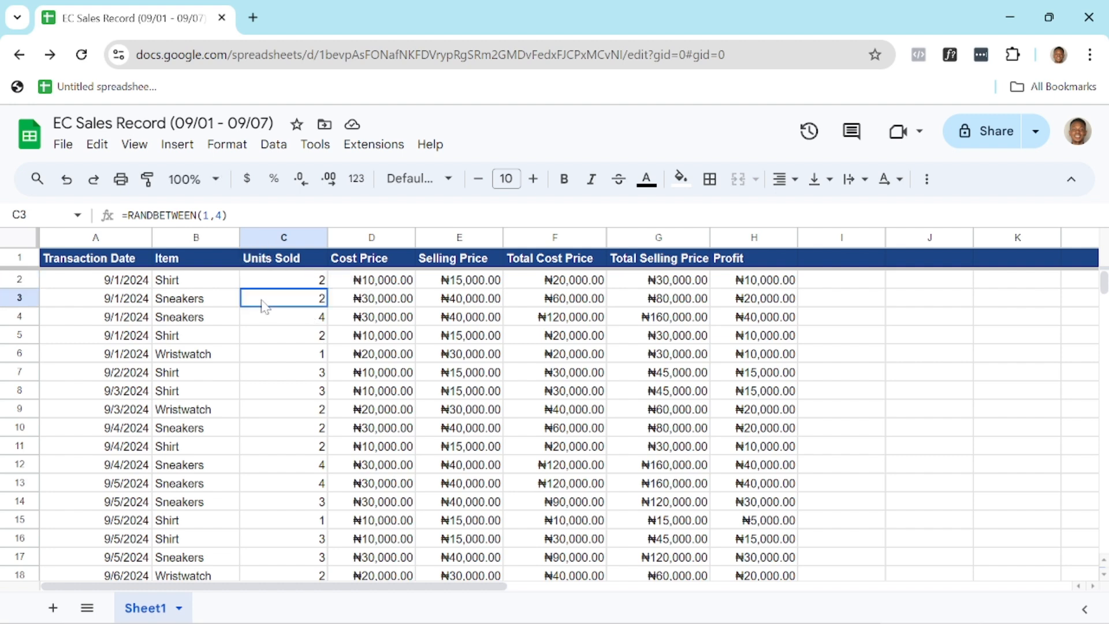
pyautogui.click(829, 279)
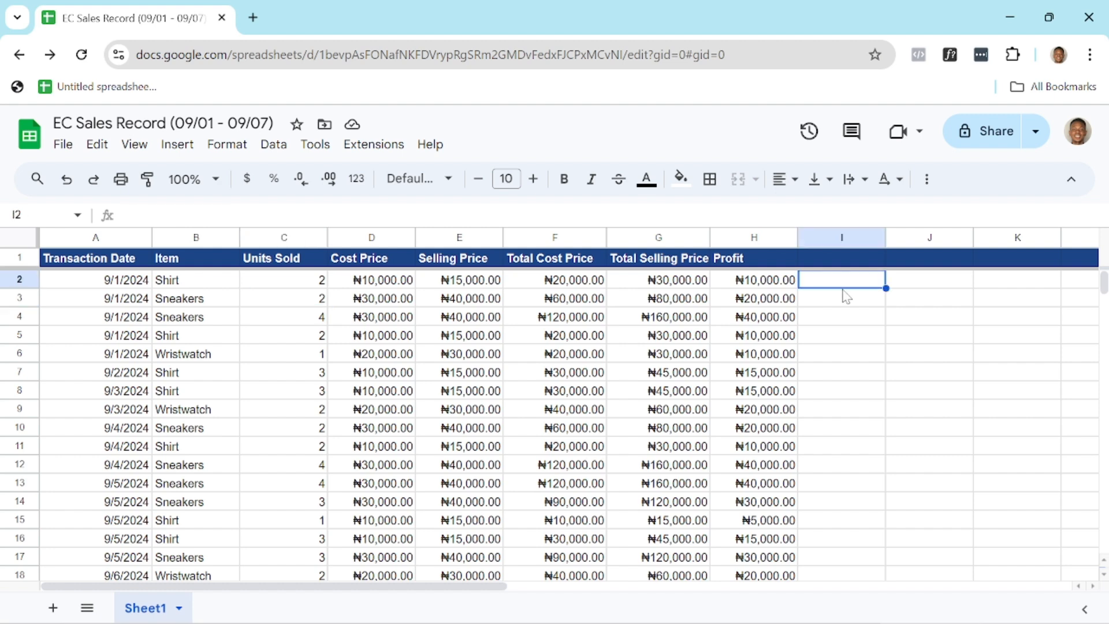
pyautogui.click(845, 317)
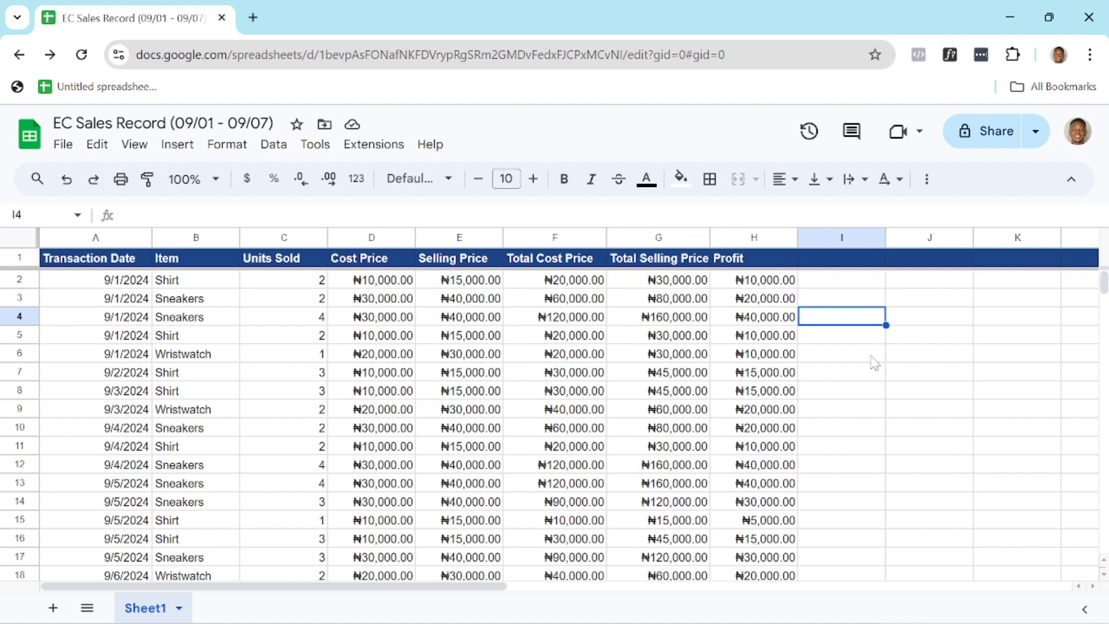
pyautogui.scroll(-2, 870, 359)
pyautogui.scroll(2, 870, 359)
pyautogui.click(869, 392)
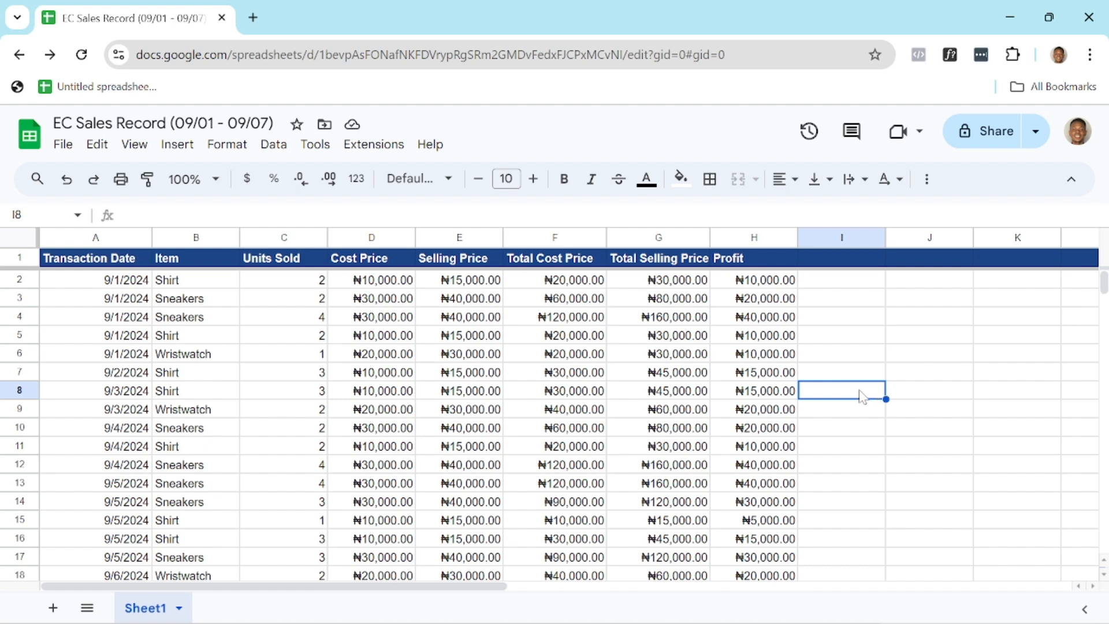
pyautogui.click(836, 319)
pyautogui.scroll(-3, 833, 365)
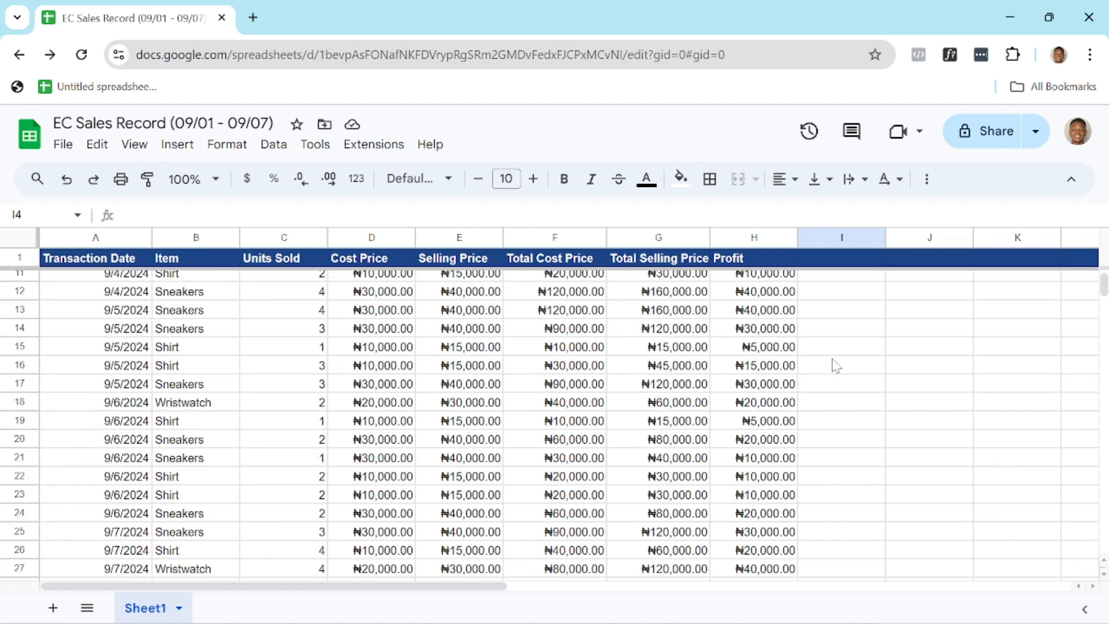
pyautogui.scroll(3, 835, 366)
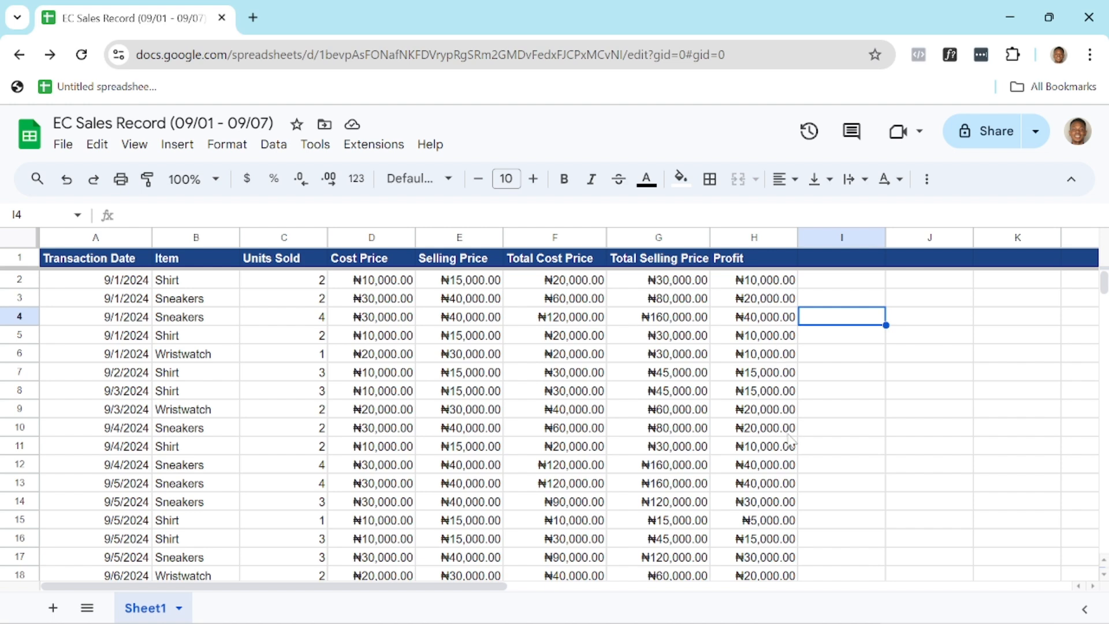
pyautogui.click(848, 369)
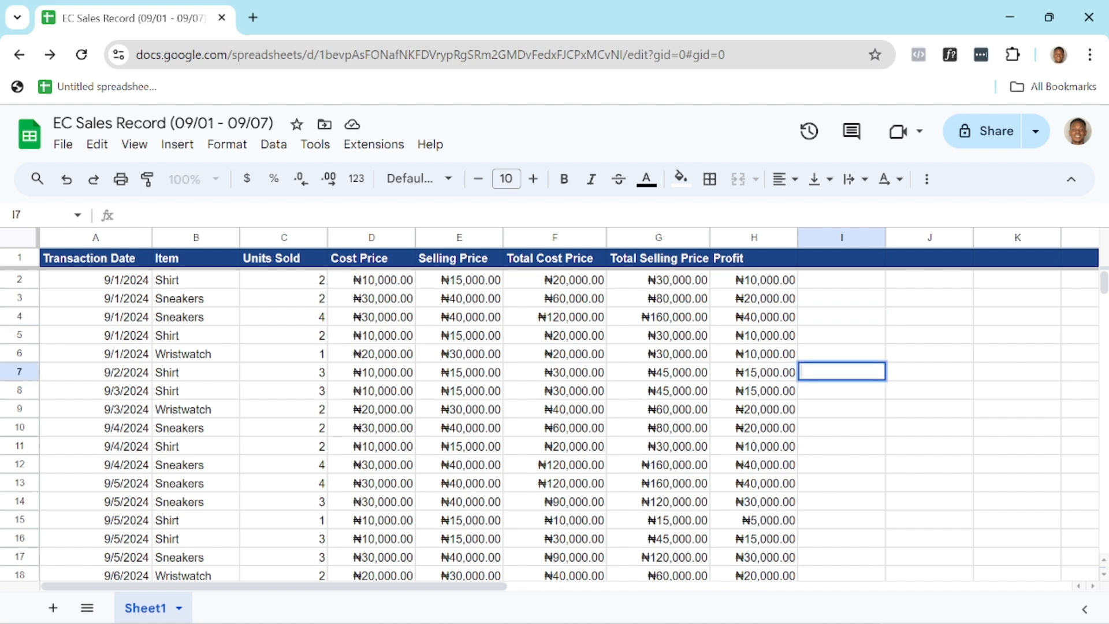
pyautogui.click(856, 304)
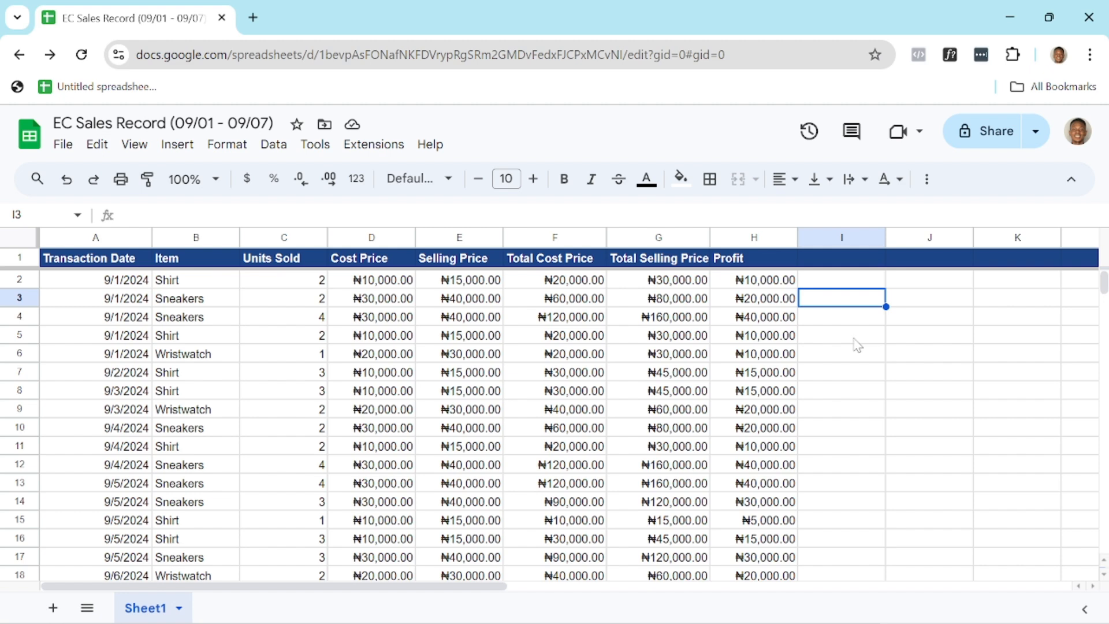
# - Add the header "IsWeekend" in cell I1
pyautogui.click(848, 258)
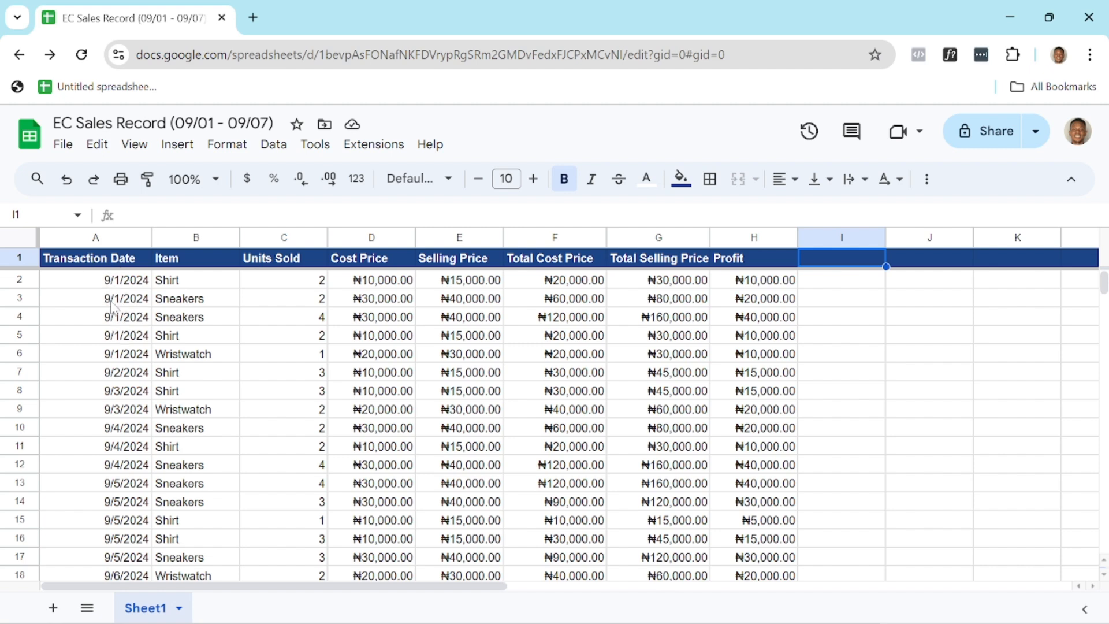
pyautogui.doubleClick(832, 261)
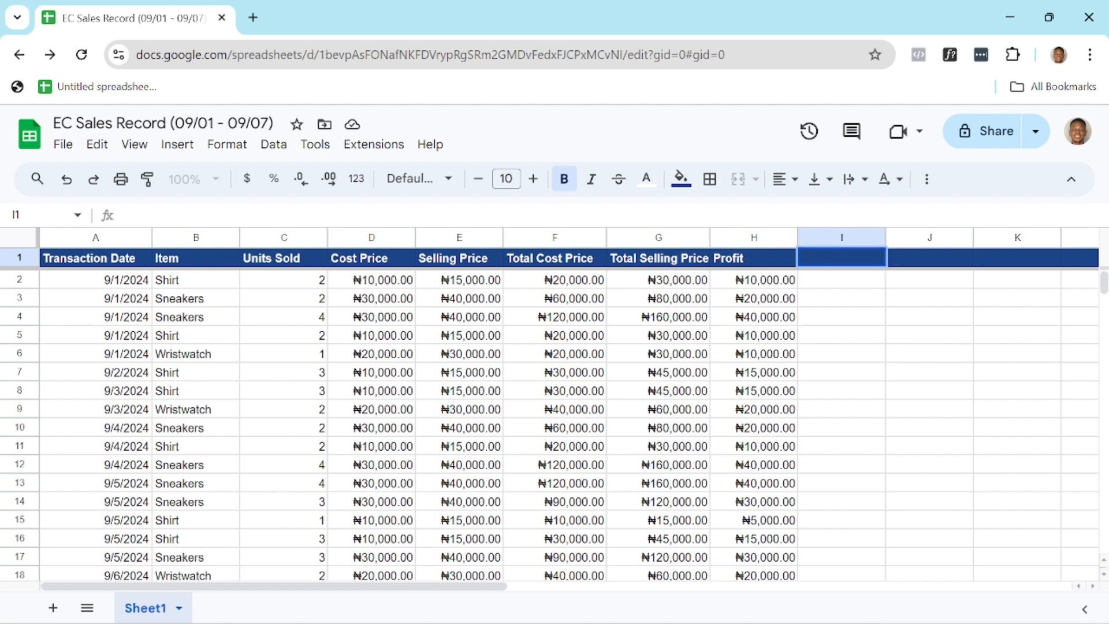
pyautogui.write('IsWeekend')
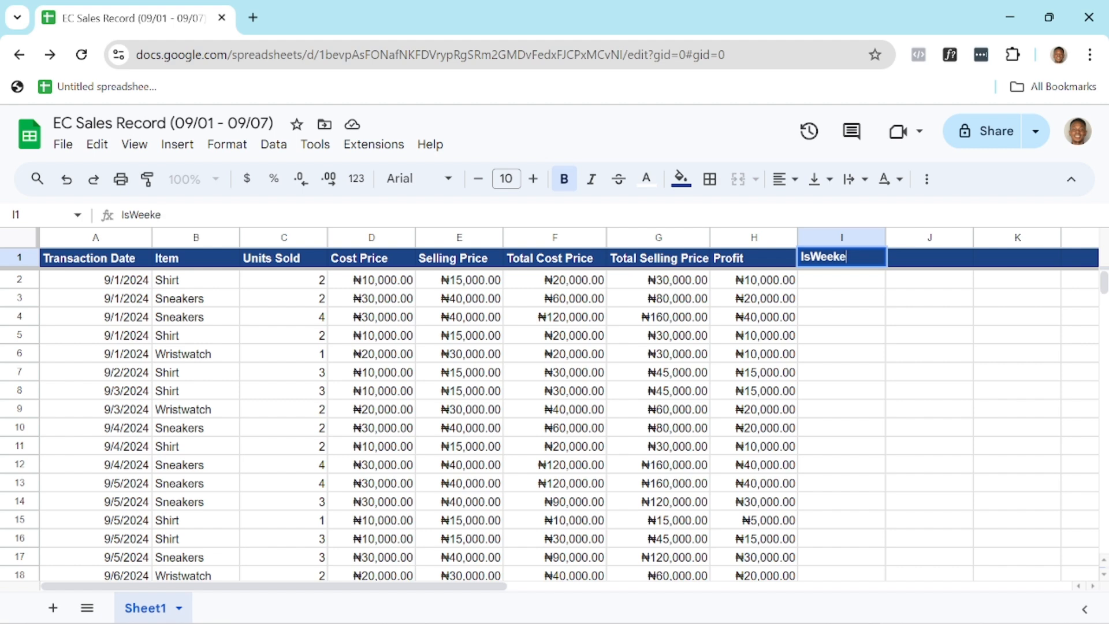
pyautogui.click(874, 318)
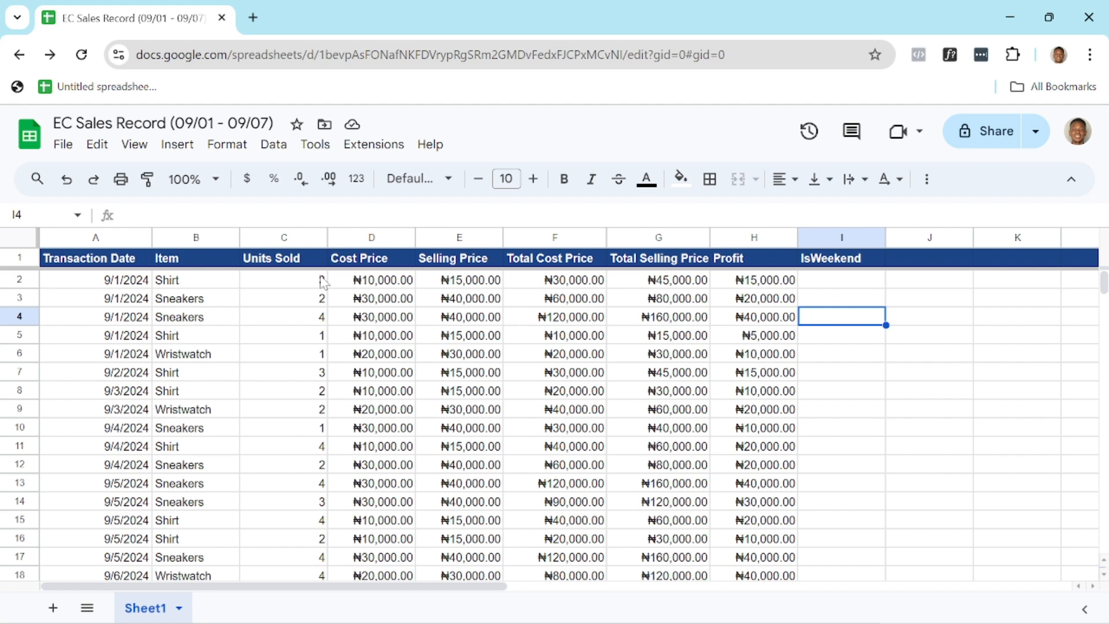
# - Copy the Units Sold cells C2:C32 and paste them as plain text into a new Notepad document
pyautogui.moveTo(302, 288); pyautogui.dragTo(306, 438)
pyautogui.hotkey('ctrl', 'c')
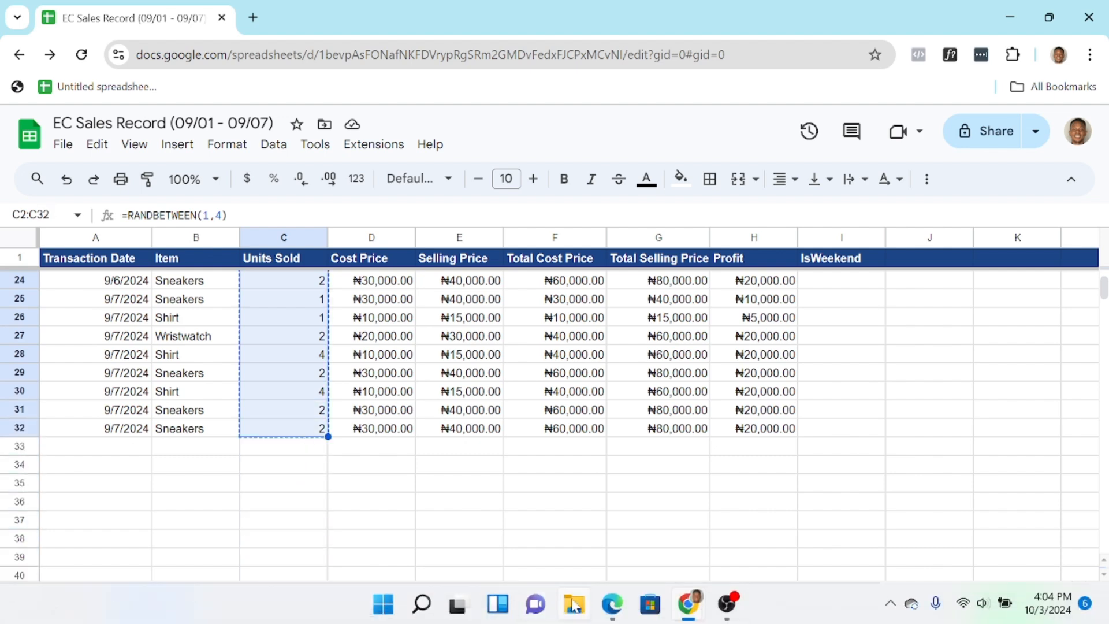
pyautogui.click(422, 604)
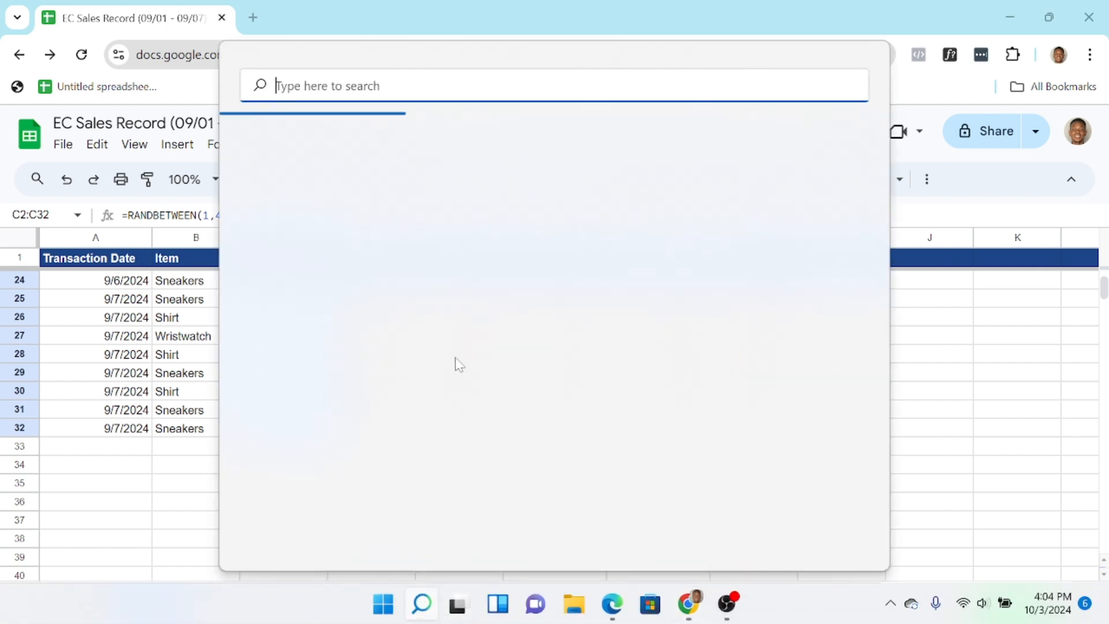
pyautogui.write('notepad')
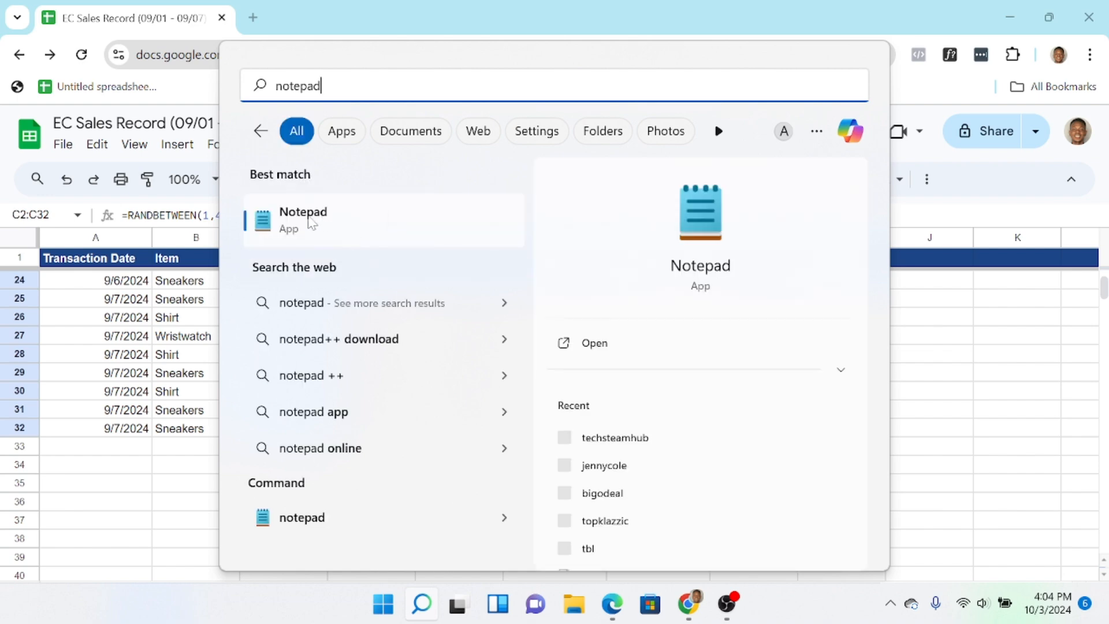
pyautogui.click(617, 347)
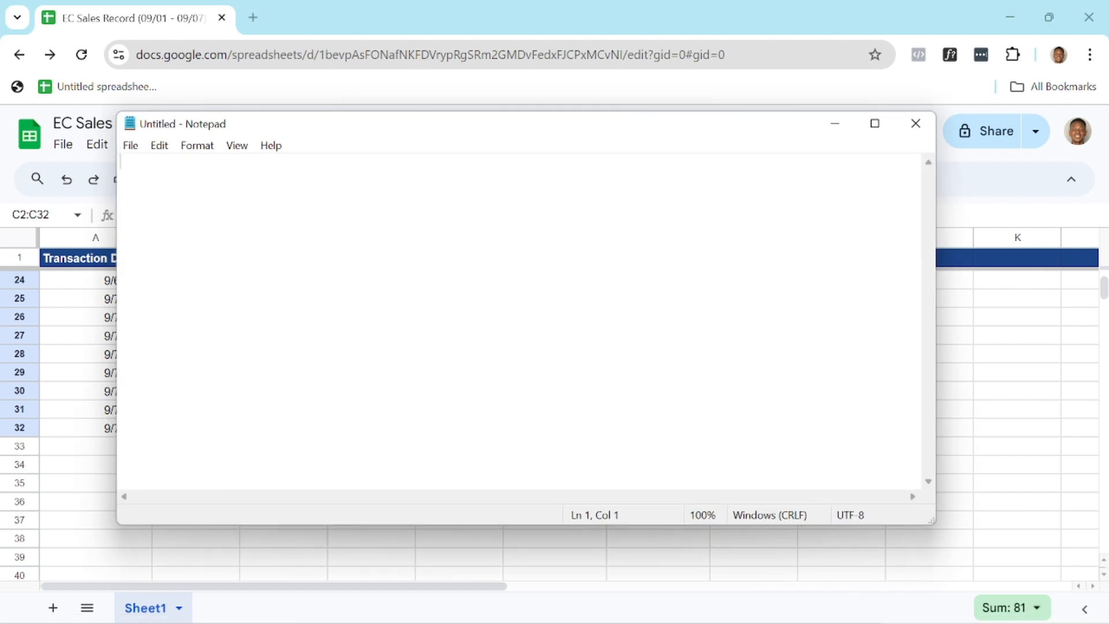
pyautogui.hotkey('ctrl', 'v')
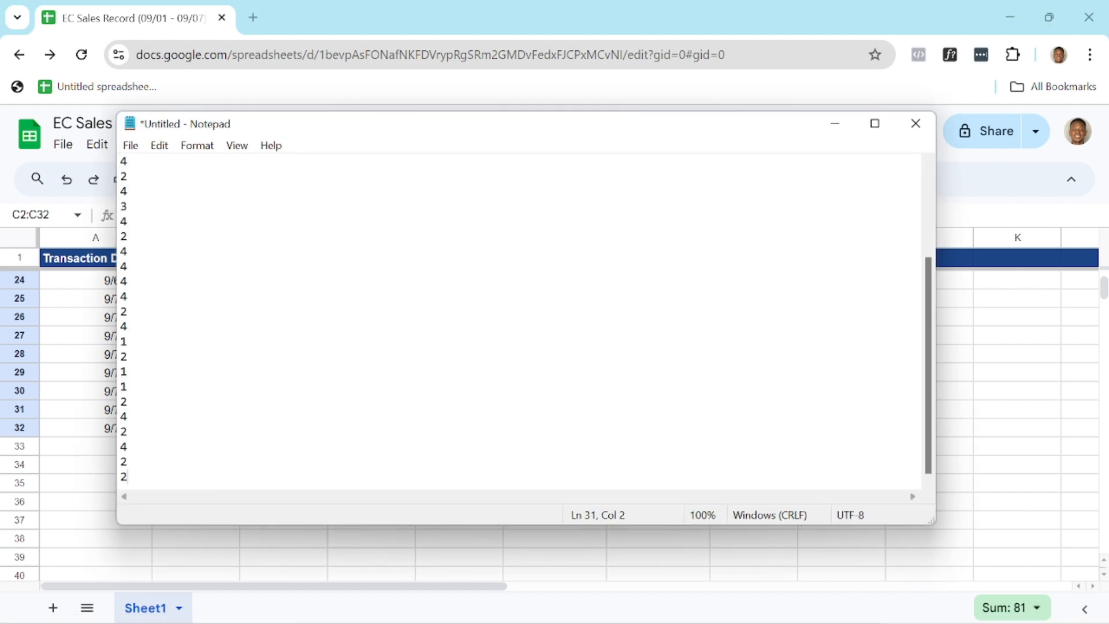
pyautogui.scroll(3, 520, 320)
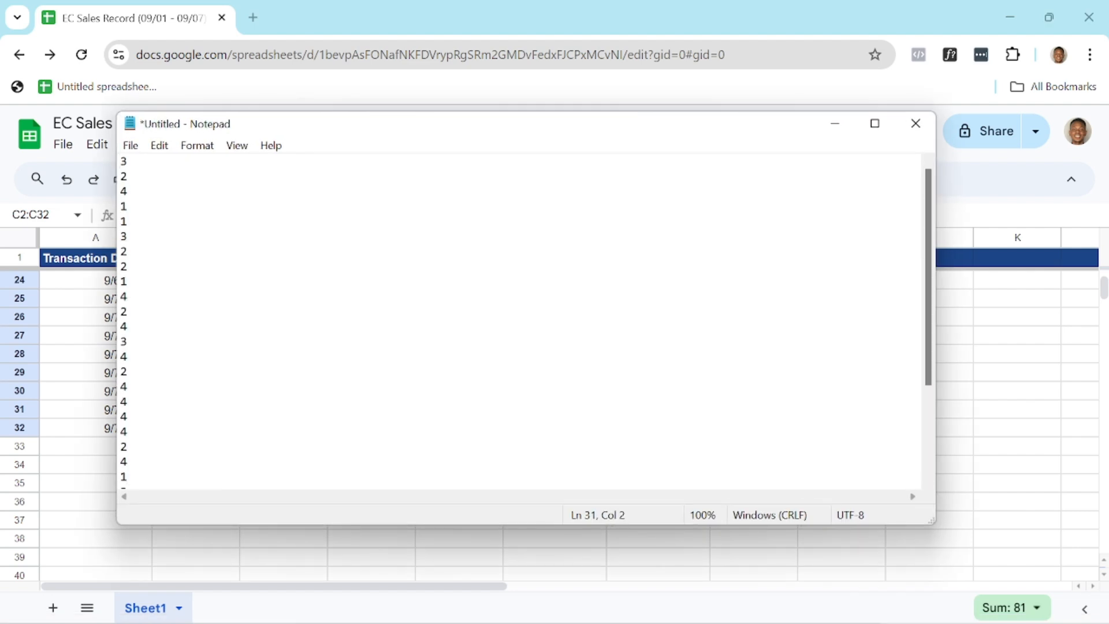
pyautogui.scroll(-3, 520, 321)
# - Copy all the numbers from Notepad and replace the formulas in C2:C32 of the sales sheet with these static values
pyautogui.hotkey('ctrl', 'a')
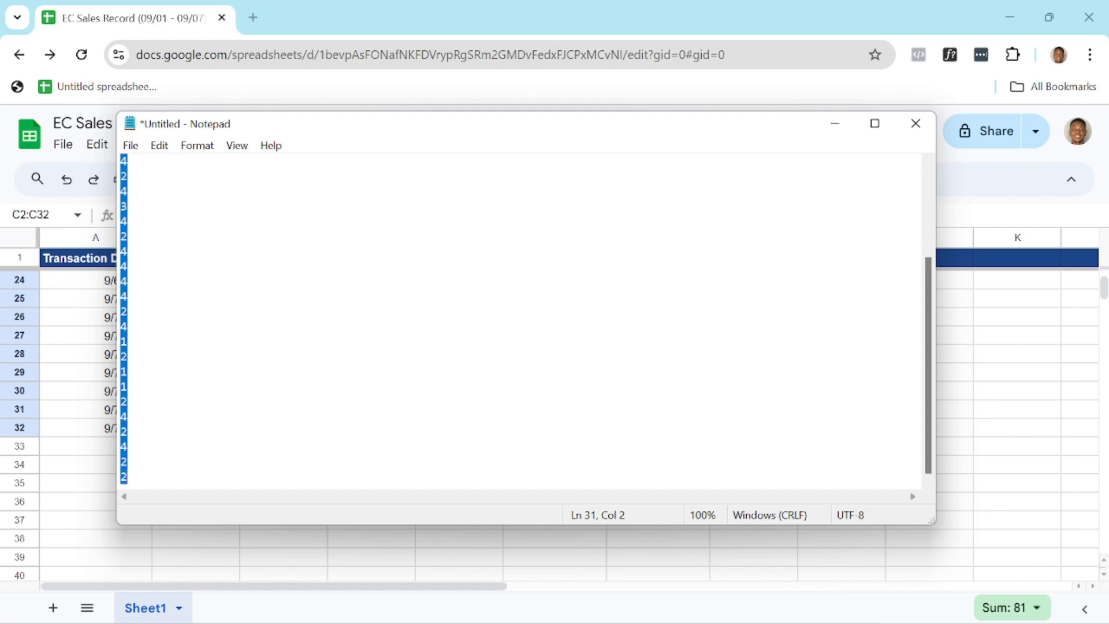
pyautogui.click(835, 124)
pyautogui.scroll(7, 312, 334)
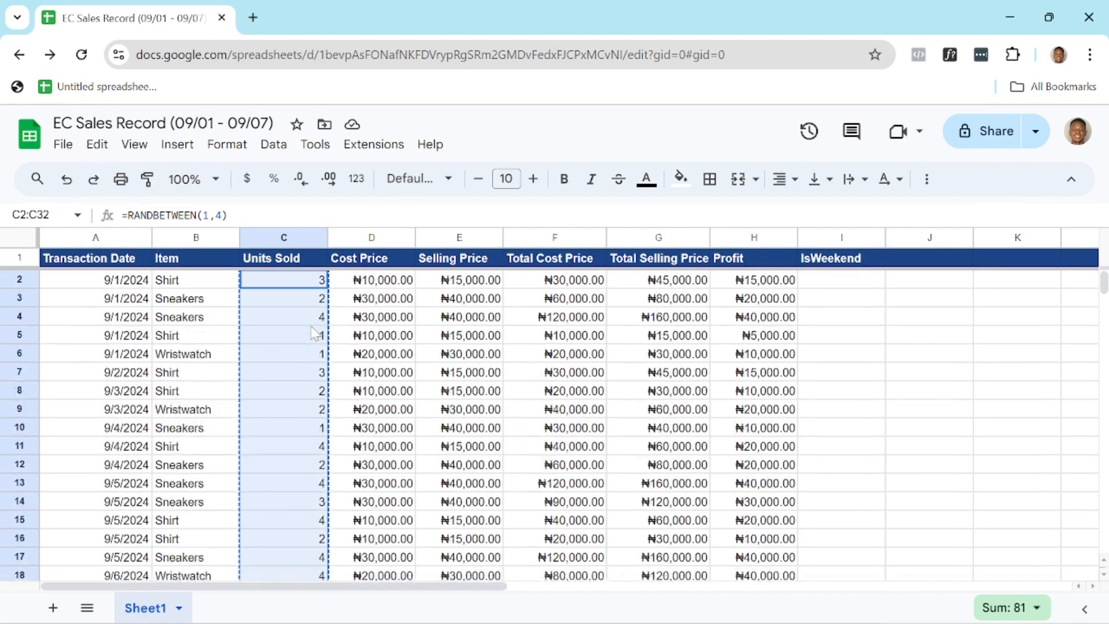
pyautogui.press('Delete')
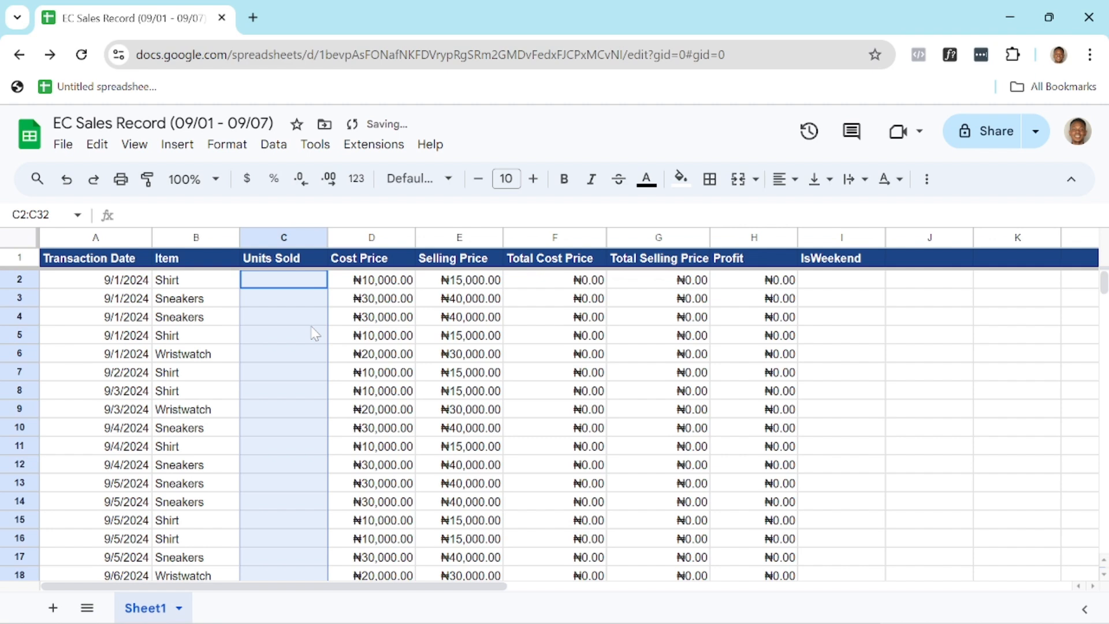
pyautogui.click(323, 376)
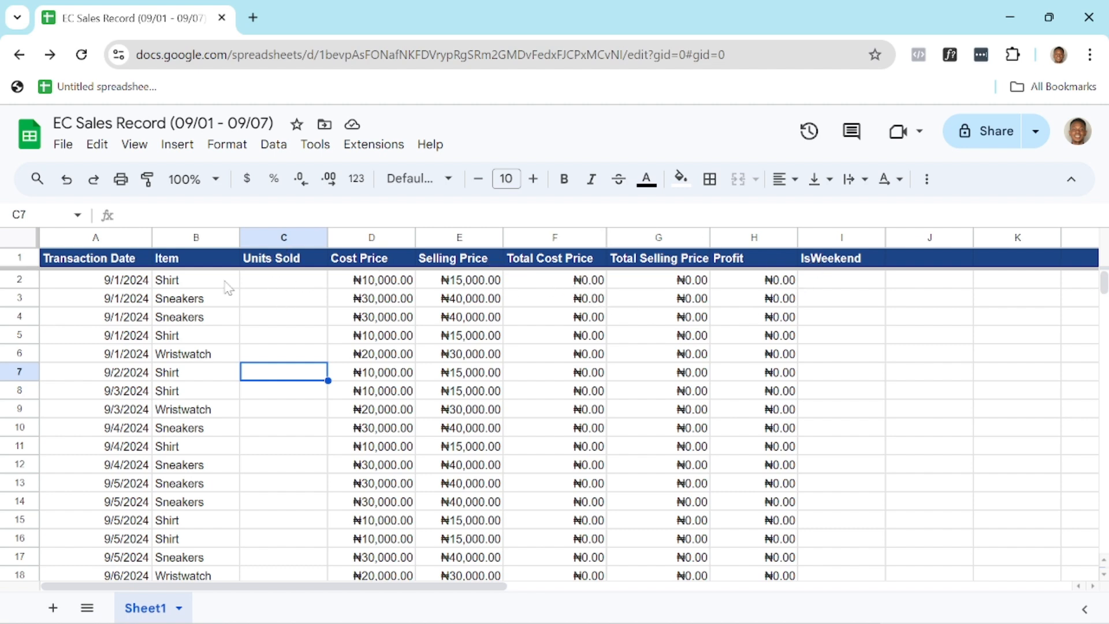
pyautogui.click(304, 287)
pyautogui.hotkey('ctrl', 'v')
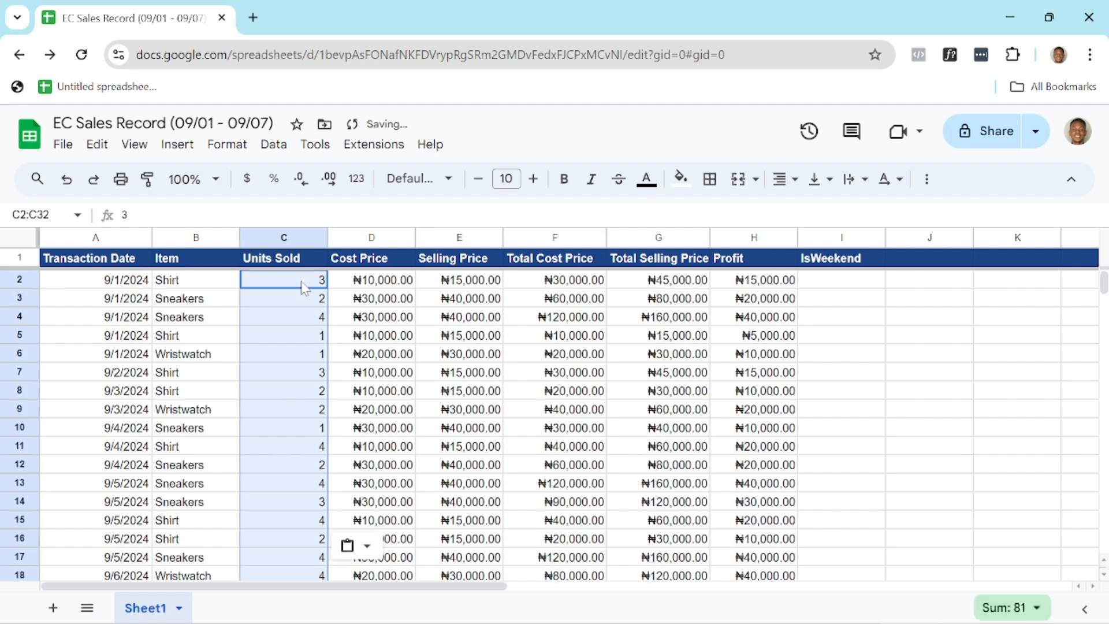
# - Check that the first Units Sold cells hold plain numbers and inspect the Total Cost Price formula in F2
pyautogui.click(304, 288)
pyautogui.doubleClick(314, 282)
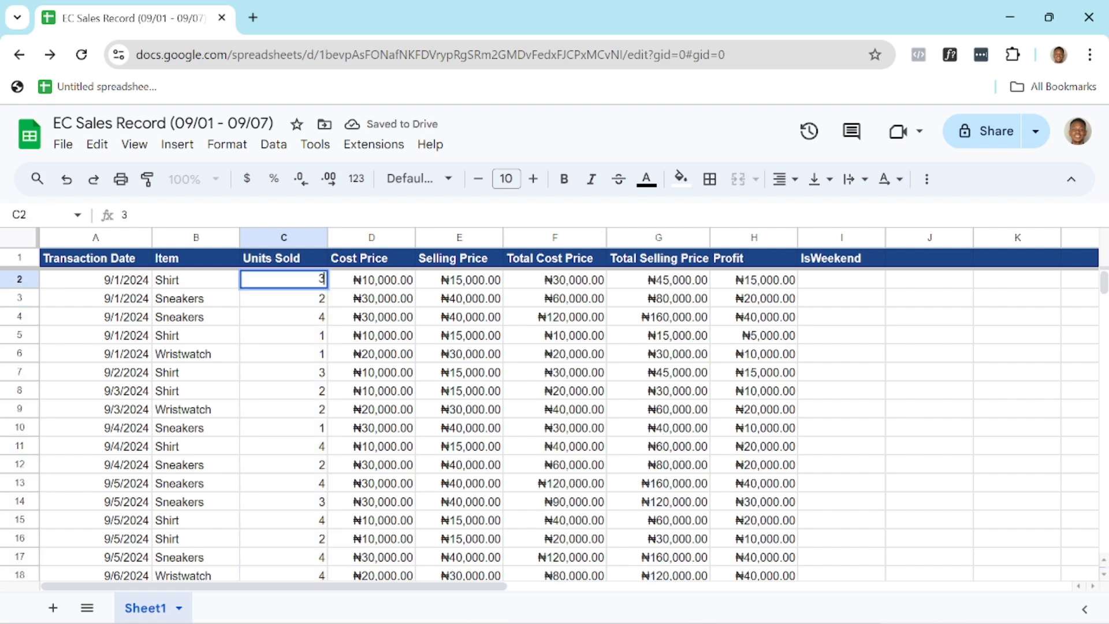
pyautogui.click(308, 301)
pyautogui.doubleClick(308, 301)
pyautogui.click(309, 322)
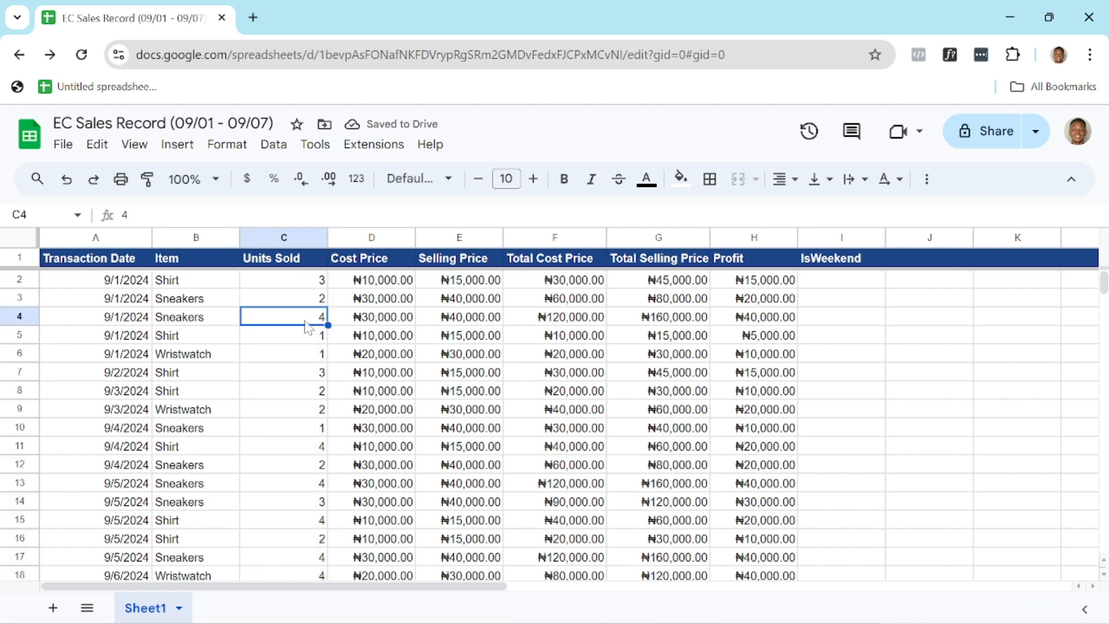
pyautogui.doubleClick(309, 323)
pyautogui.doubleClick(312, 339)
pyautogui.doubleClick(315, 354)
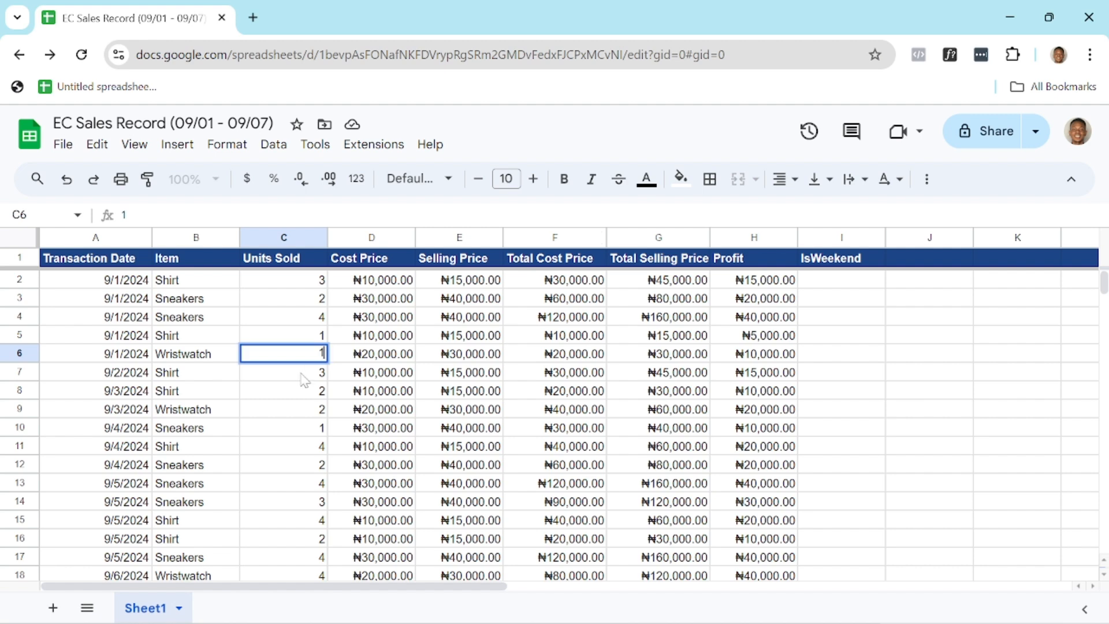
pyautogui.doubleClick(305, 373)
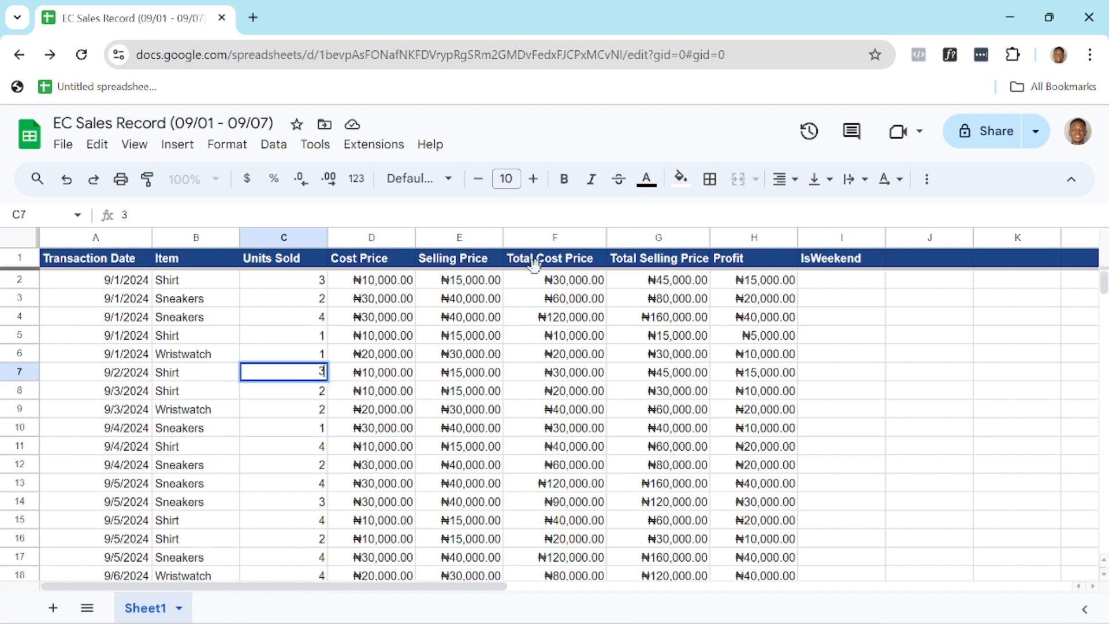
pyautogui.click(604, 284)
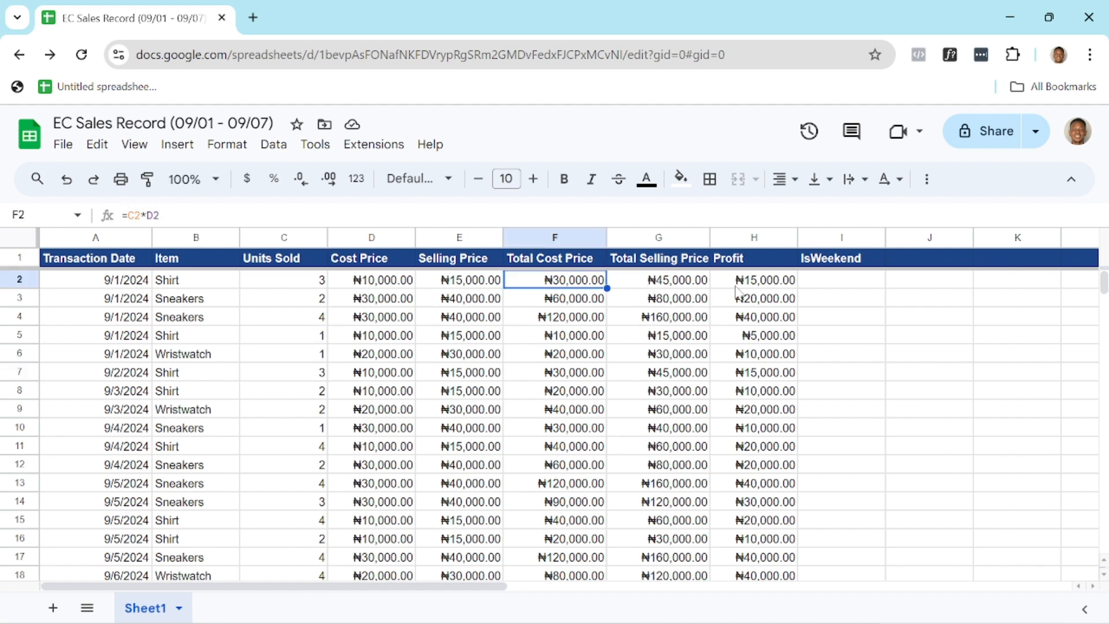
# - Examine the first transaction dates in the calendar picker to see which weekday they fall on, without changing them
pyautogui.click(869, 283)
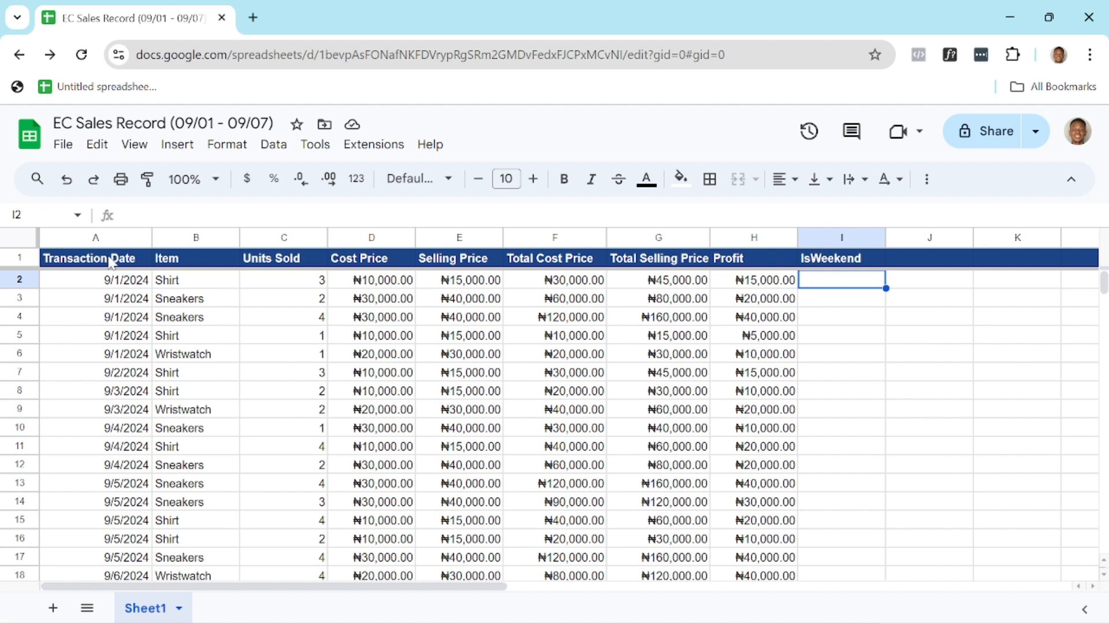
pyautogui.doubleClick(107, 281)
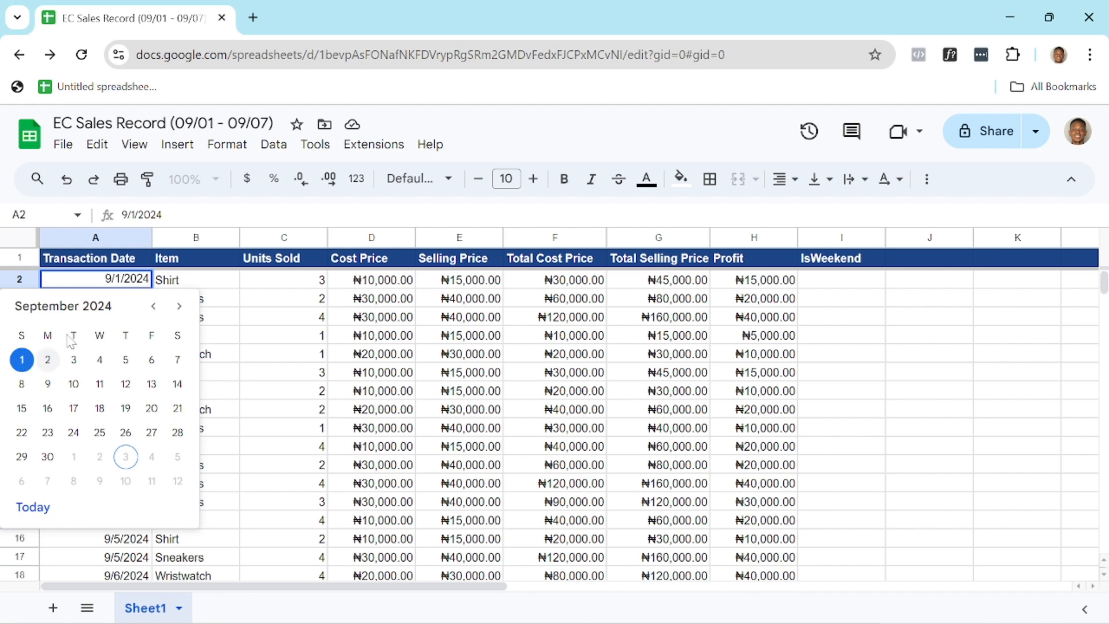
pyautogui.click(200, 284)
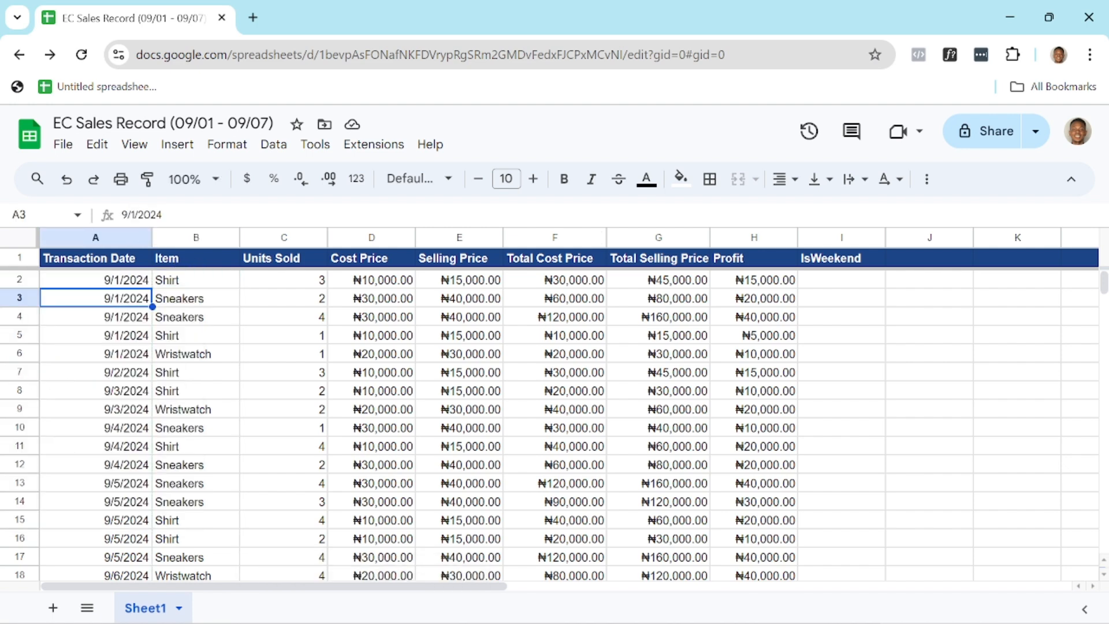
pyautogui.doubleClick(123, 299)
pyautogui.click(185, 282)
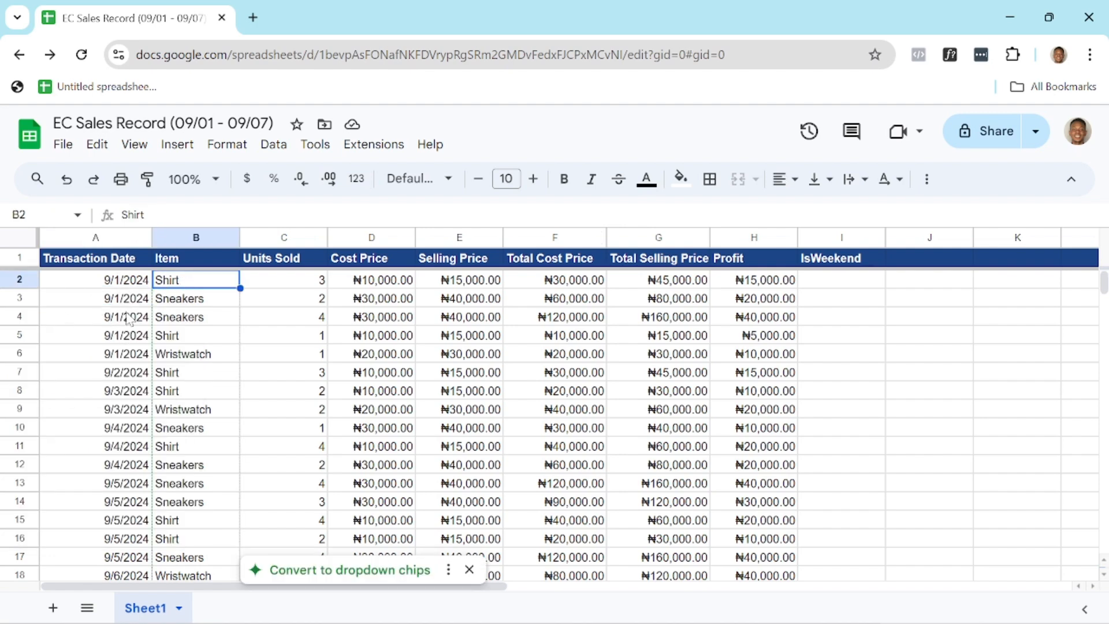
pyautogui.scroll(-5, 110, 312)
pyautogui.scroll(5, 110, 309)
# - Enter =WEEKDAY(A2) in cell I2 to get the weekday number of the first transaction date
pyautogui.click(859, 283)
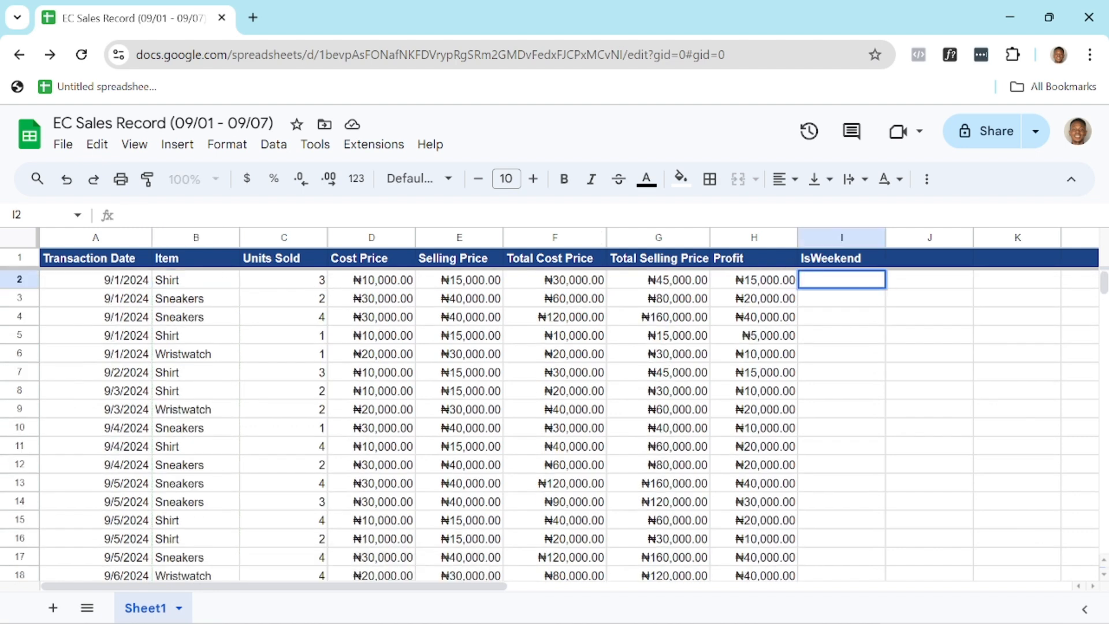
pyautogui.write('=w')
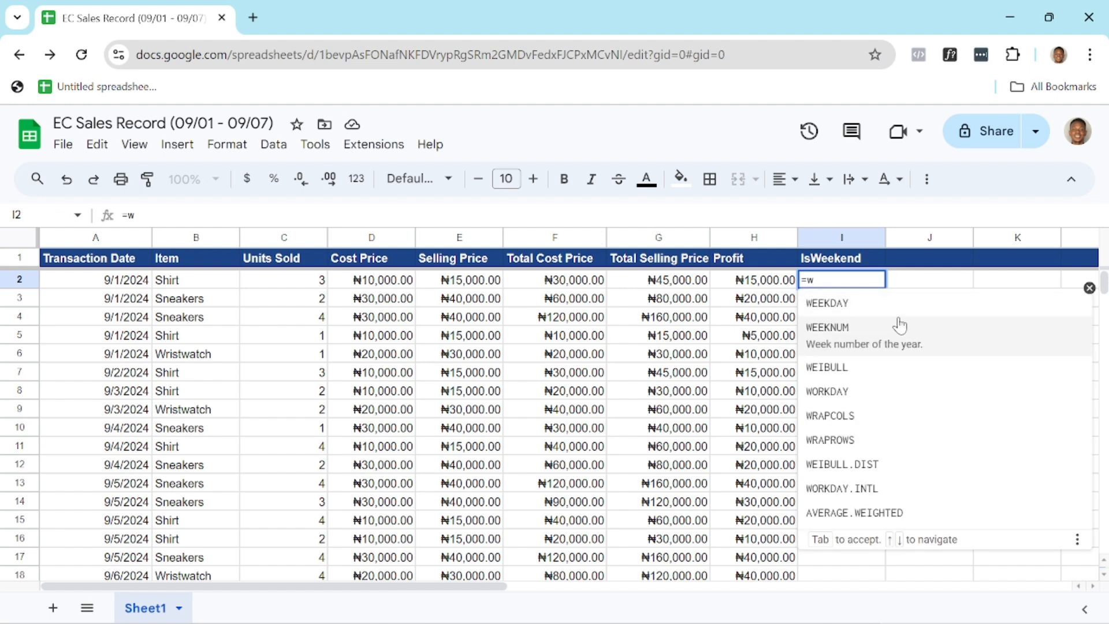
pyautogui.click(845, 306)
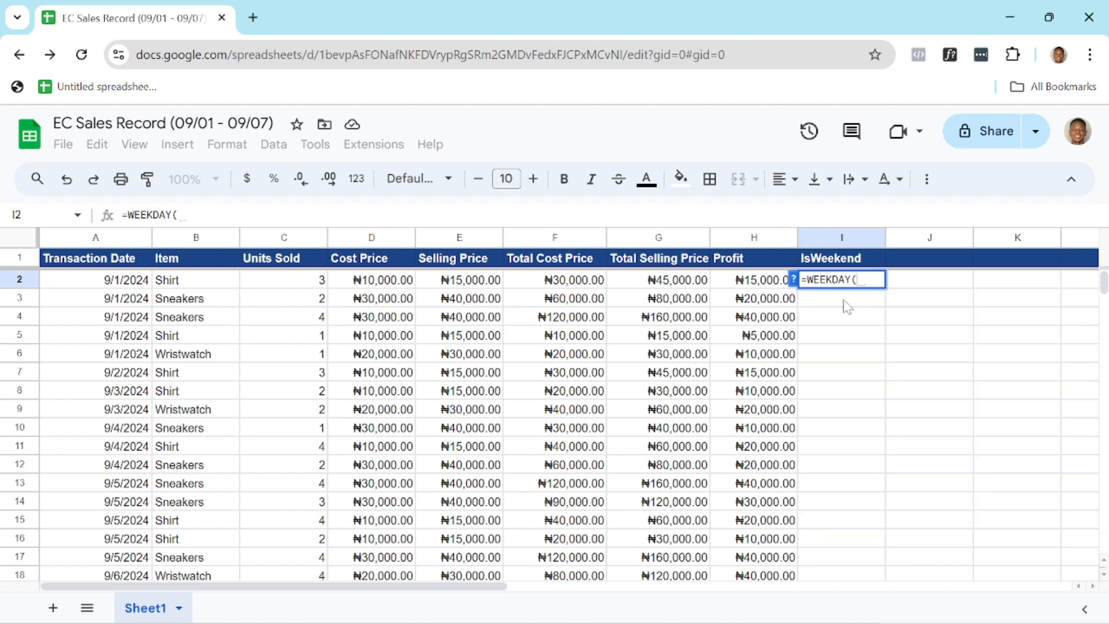
pyautogui.click(127, 283)
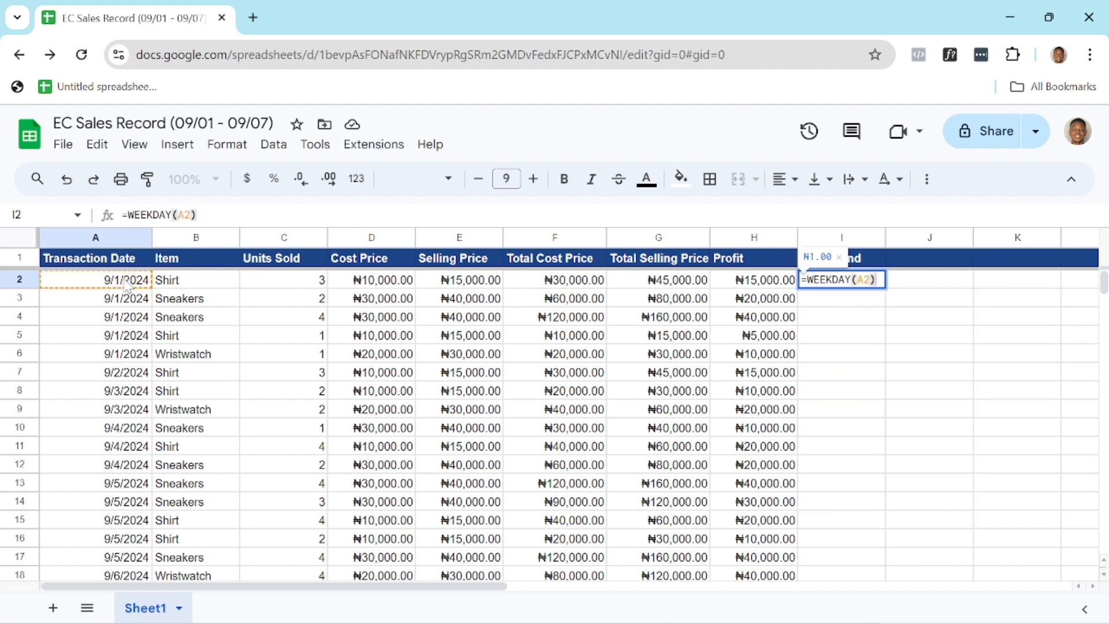
pyautogui.press('Return')
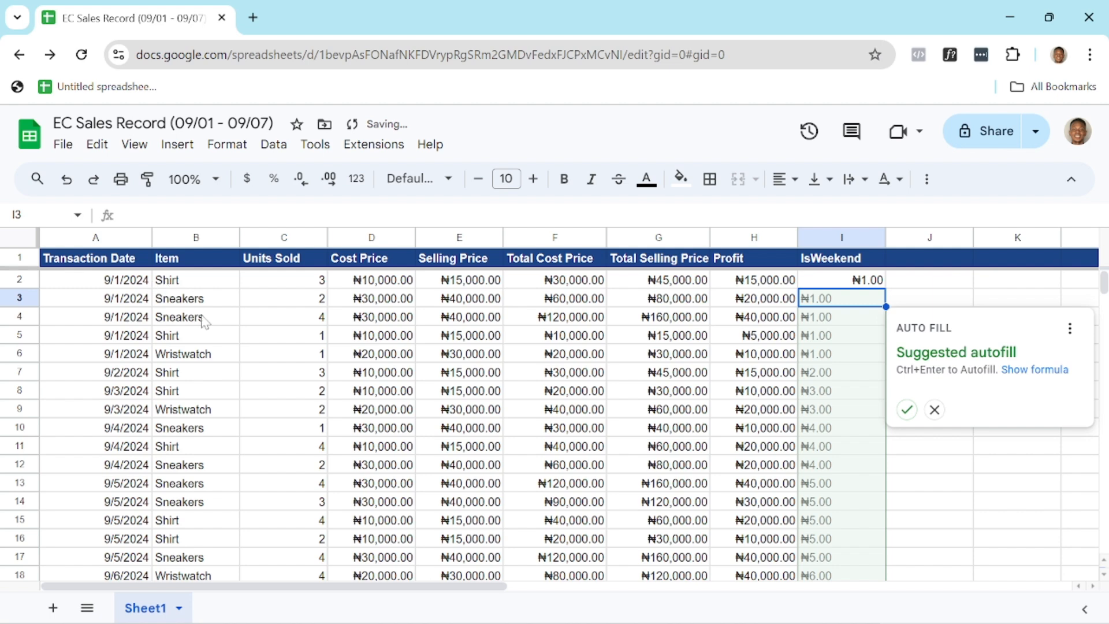
# - Try the Accounting number format on the IsWeekend column
pyautogui.click(835, 240)
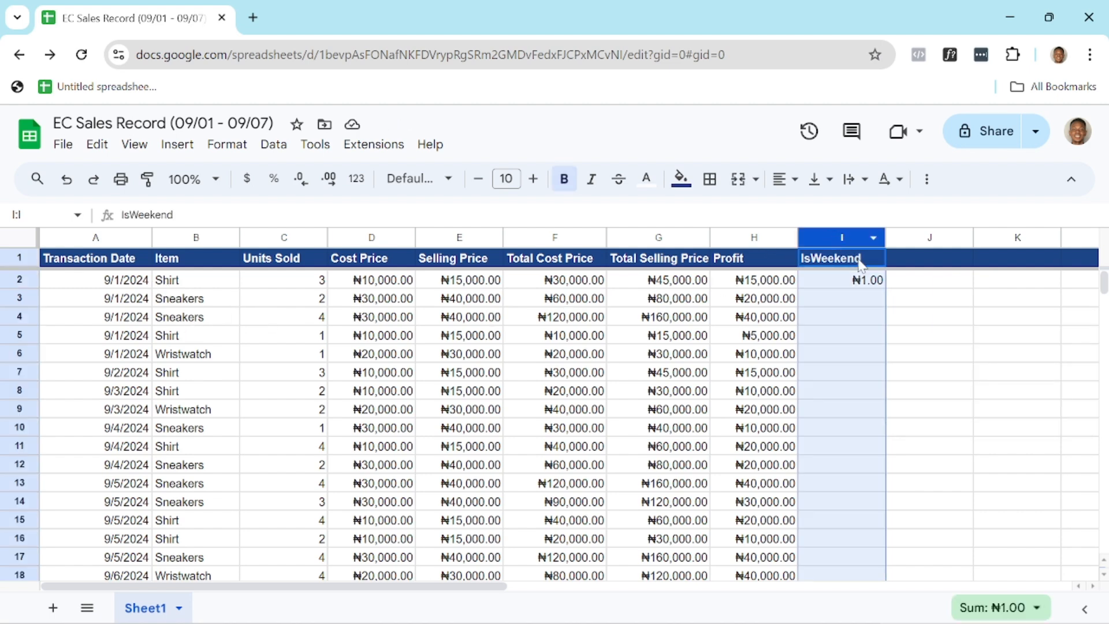
pyautogui.click(357, 179)
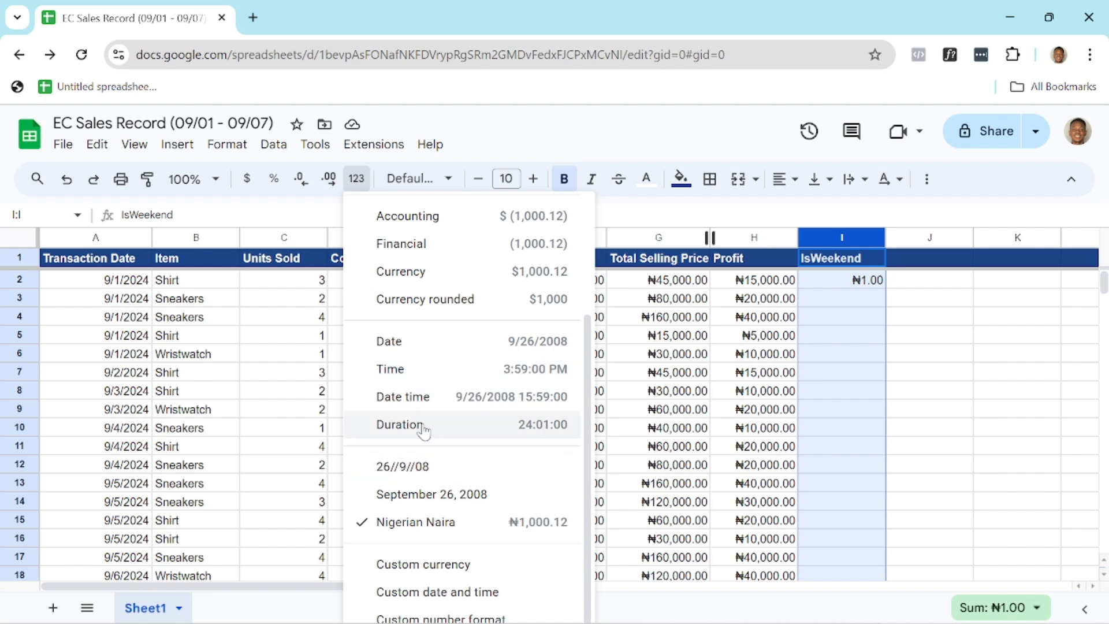
pyautogui.click(417, 527)
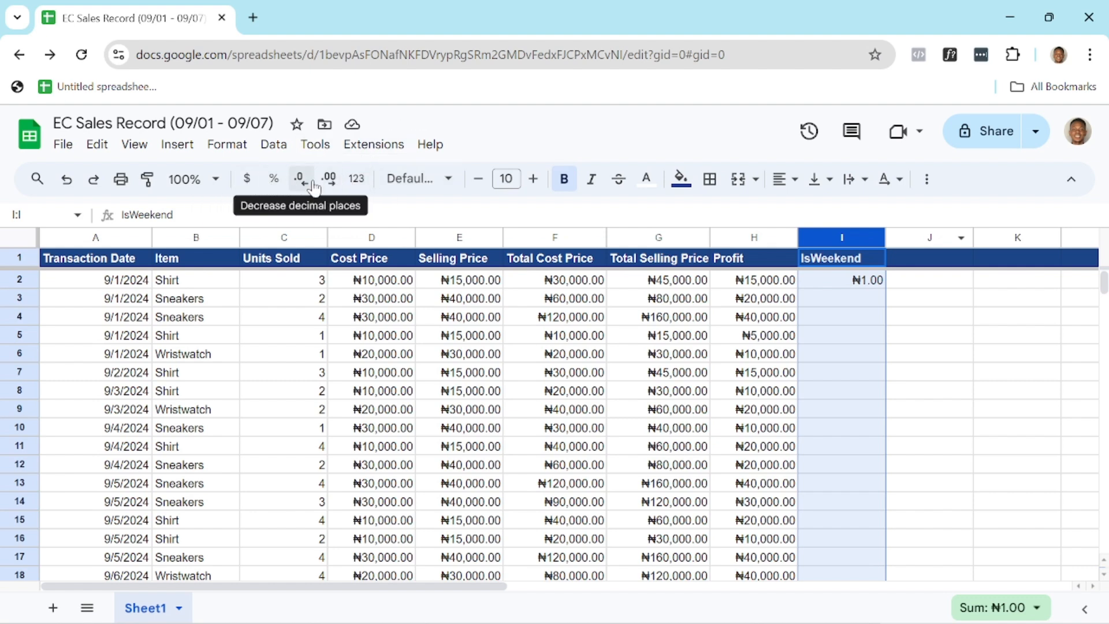
pyautogui.click(355, 179)
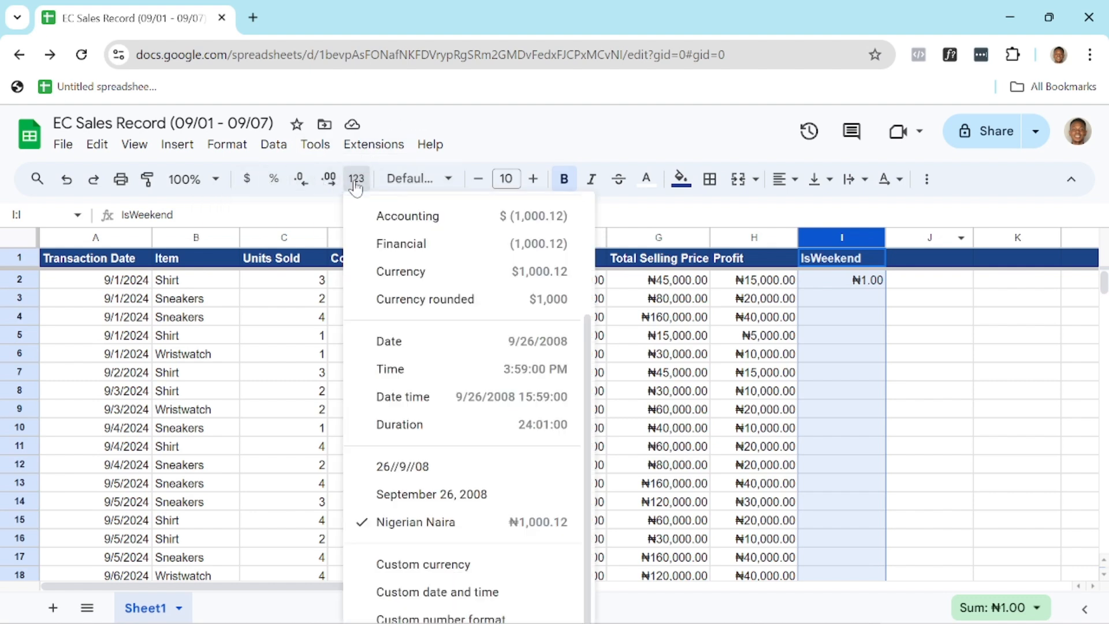
pyautogui.click(406, 217)
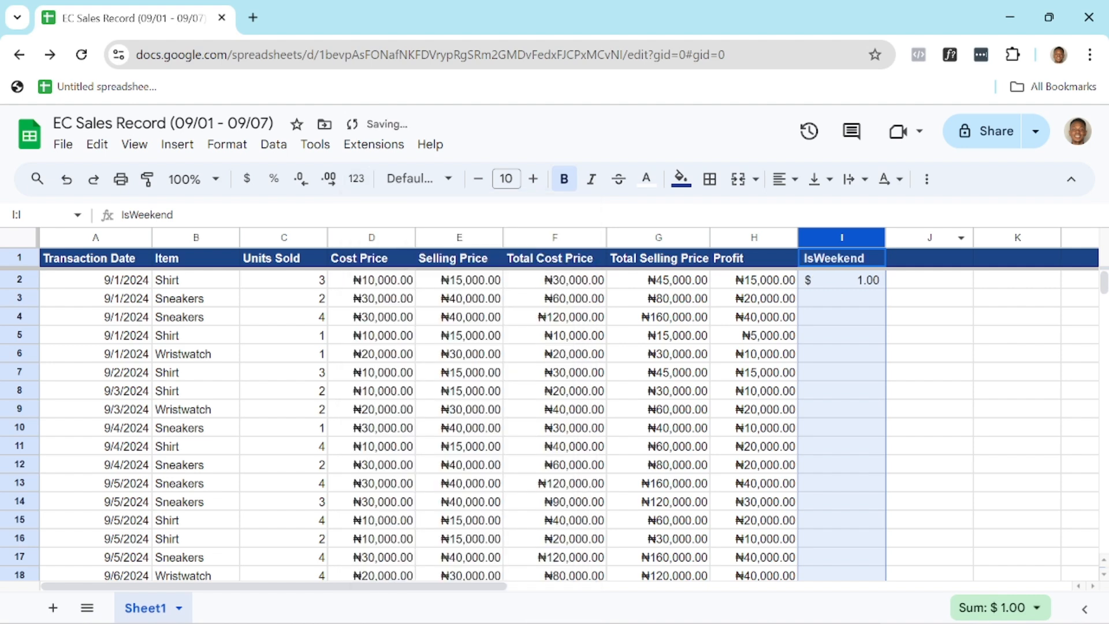
# - Apply the custom number format 0 to the IsWeekend column so its values show as whole numbers without currency
pyautogui.click(358, 180)
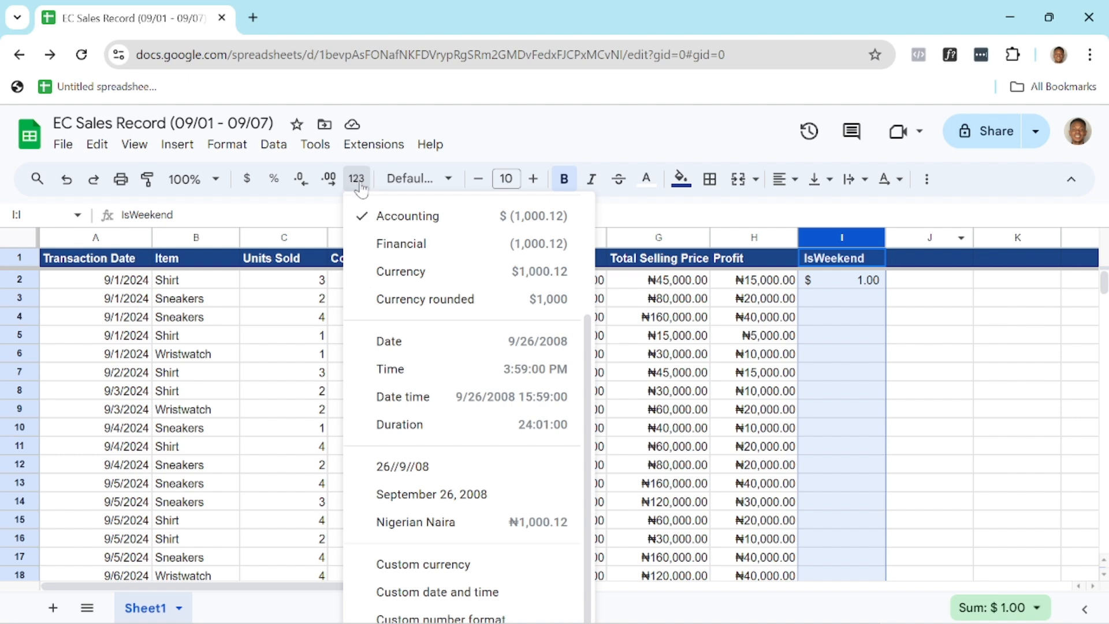
pyautogui.click(421, 618)
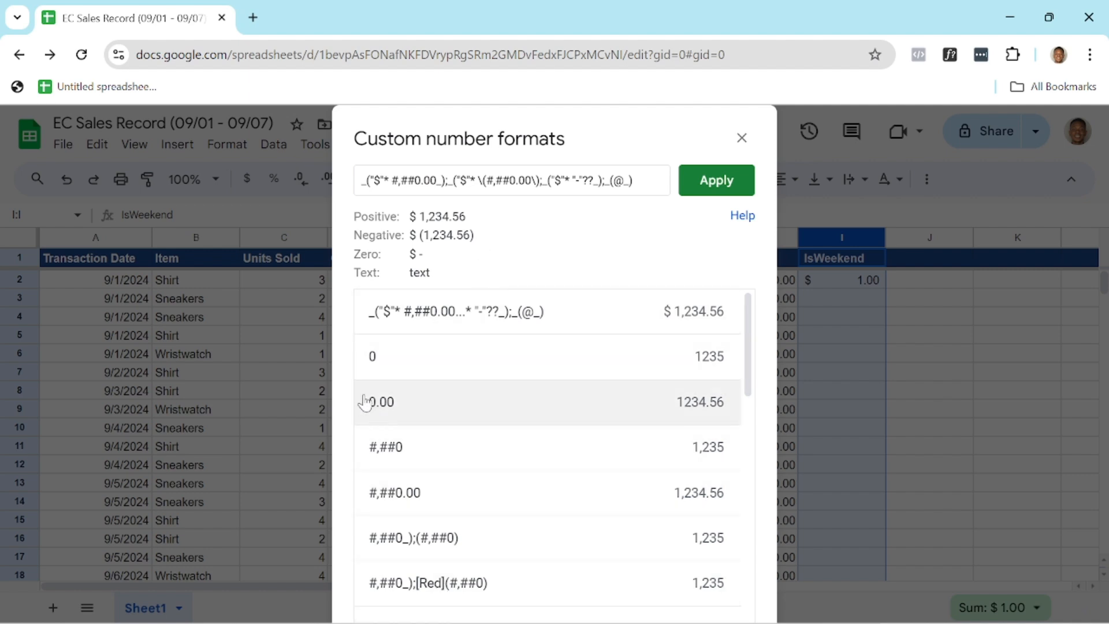
pyautogui.click(383, 358)
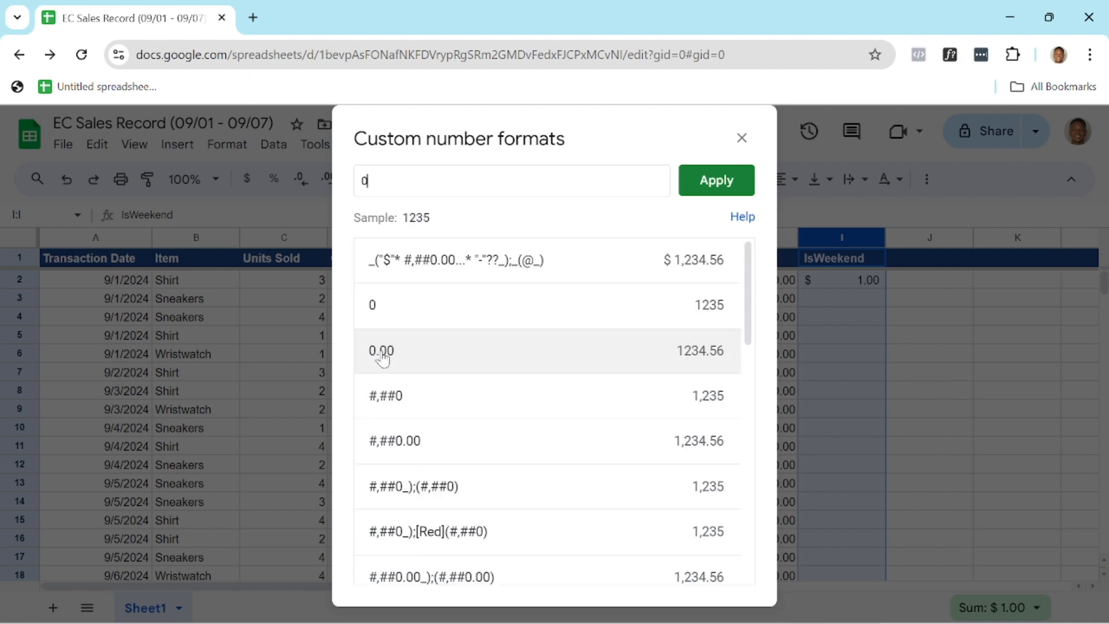
pyautogui.click(687, 191)
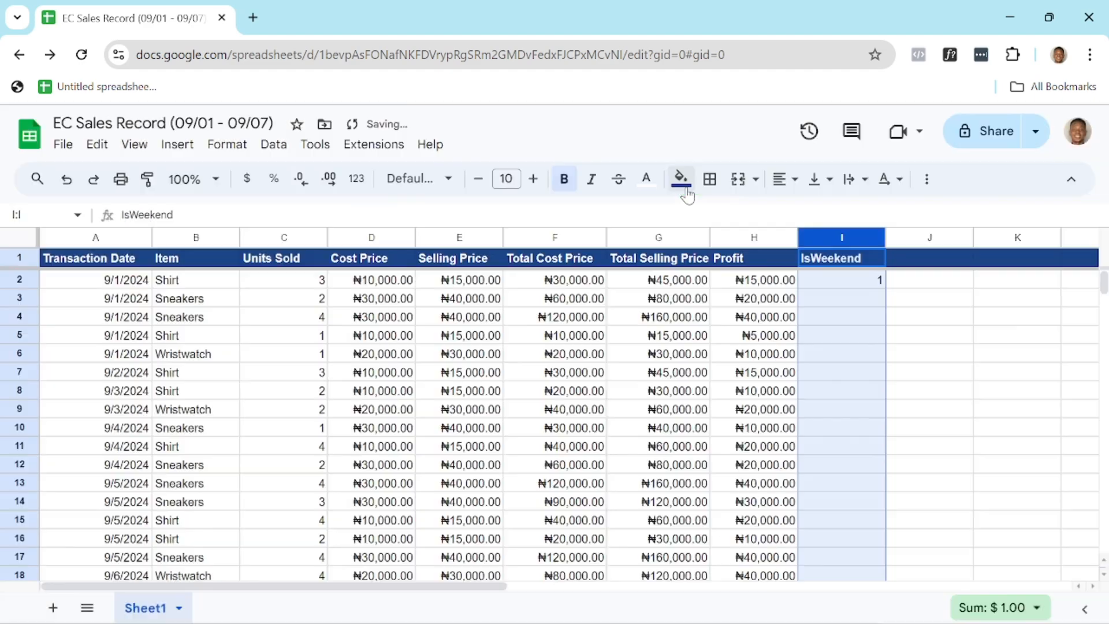
# - Inspect the WEEKDAY formula in I2 without changing it
pyautogui.click(919, 318)
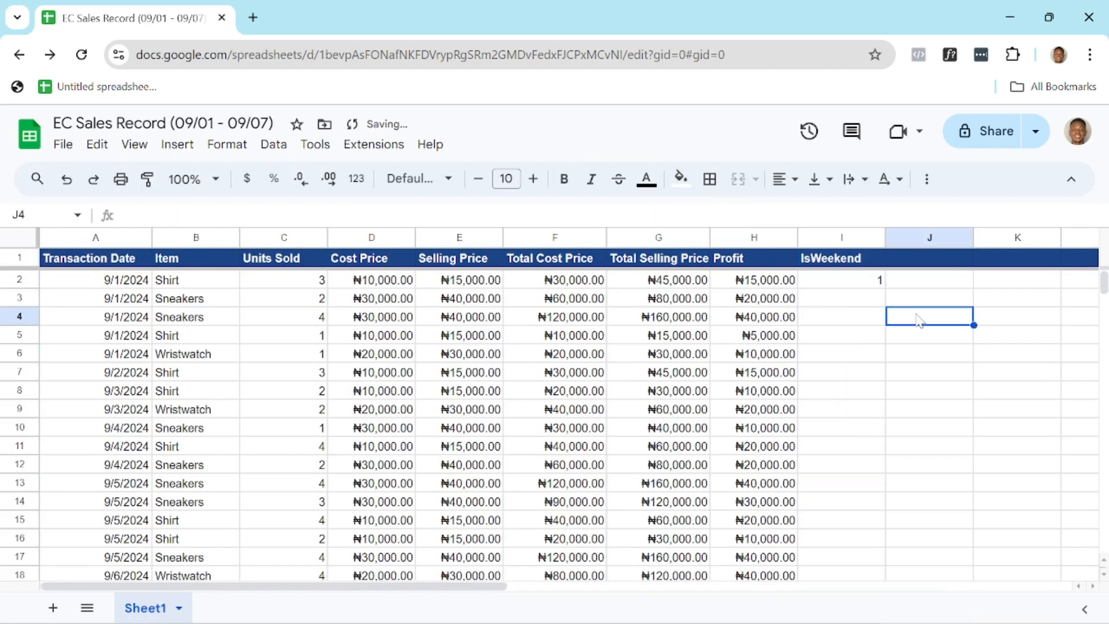
pyautogui.doubleClick(876, 283)
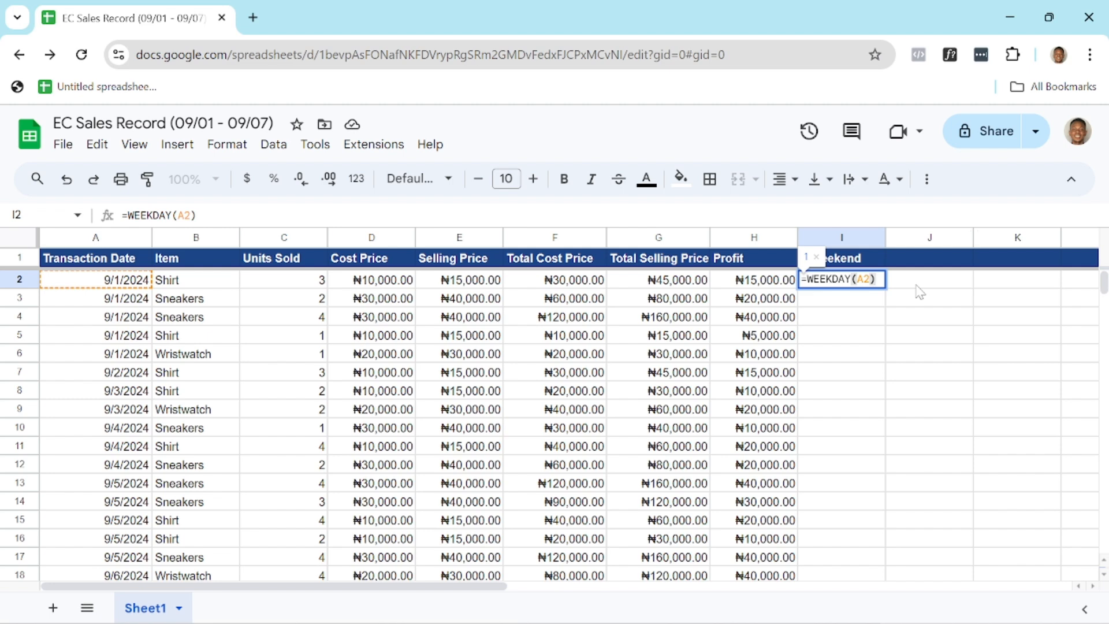
pyautogui.press('Return')
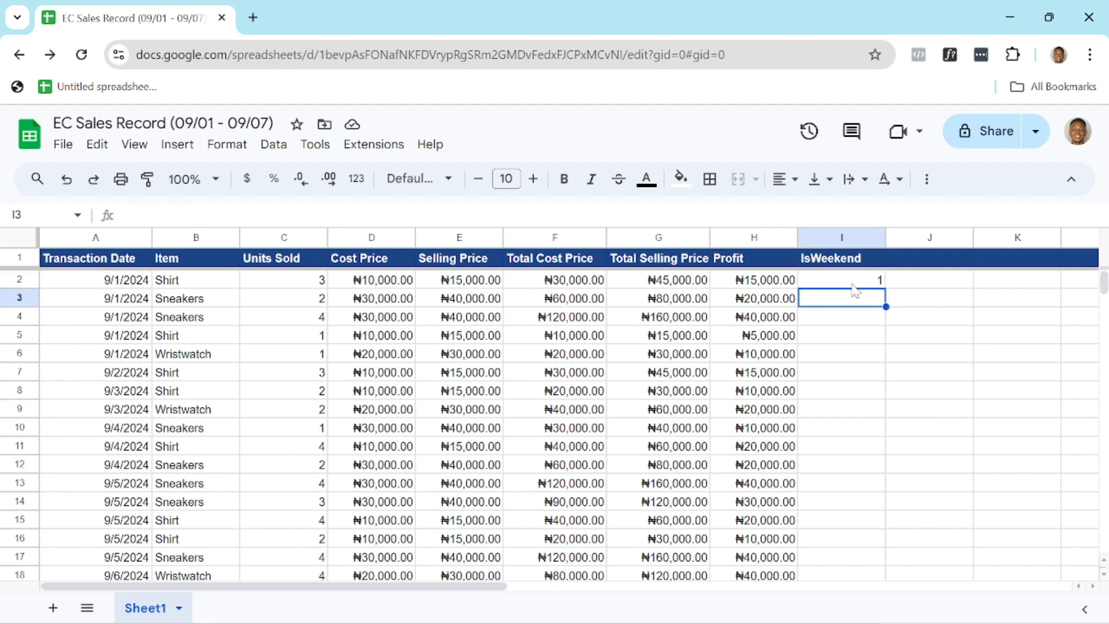
pyautogui.click(94, 272)
pyautogui.moveTo(94, 272); pyautogui.dragTo(94, 268)
pyautogui.click(119, 283)
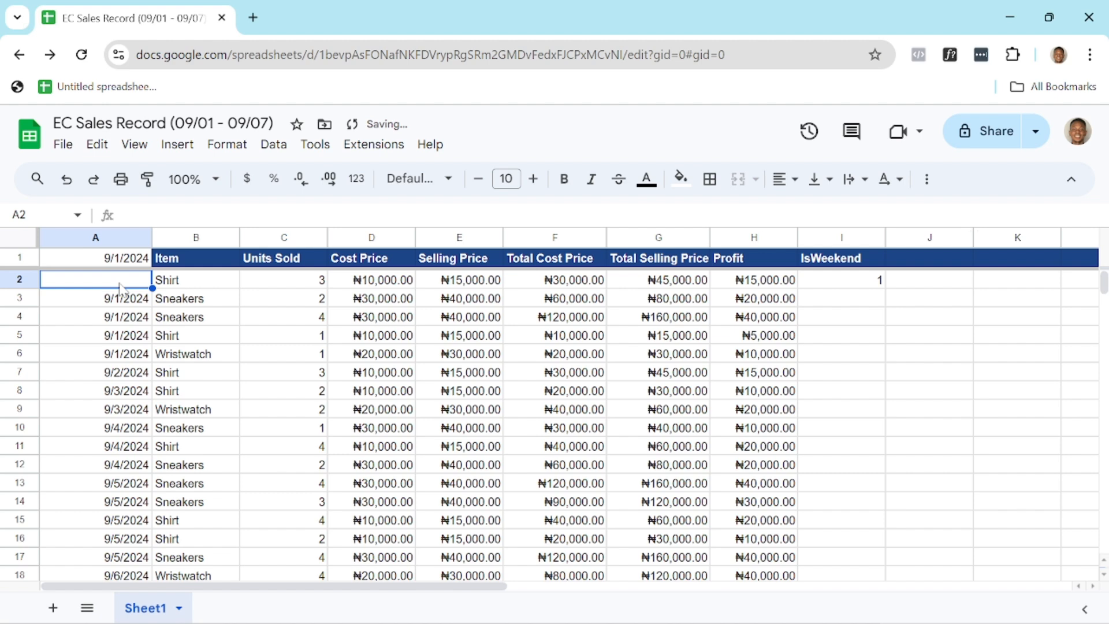
pyautogui.click(69, 303)
pyautogui.hotkey('ctrl', 'z')
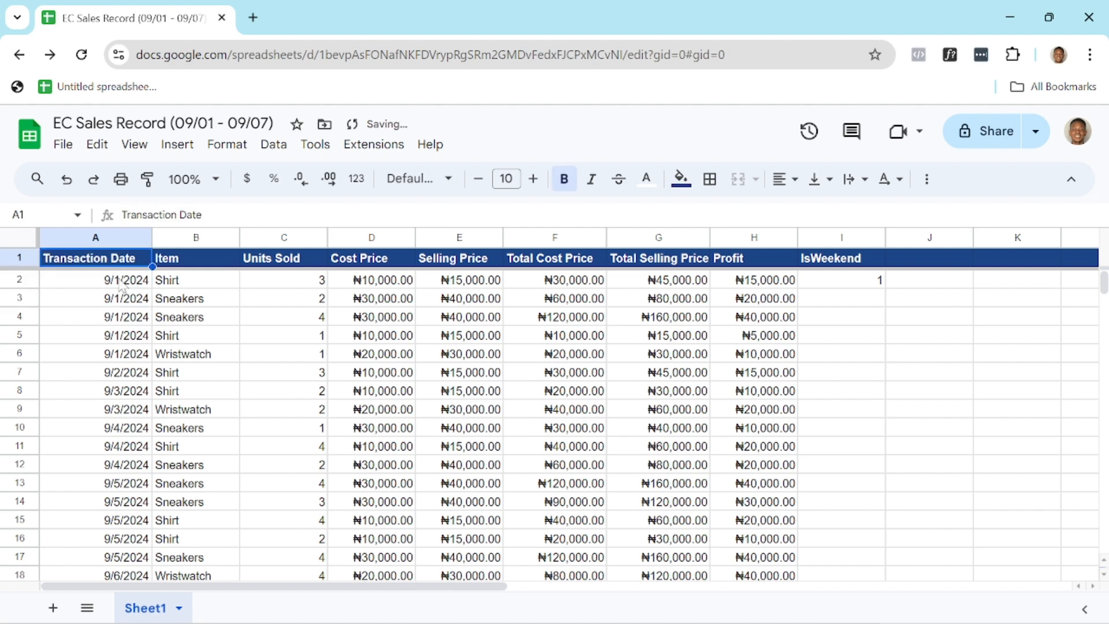
# - Check in the calendar picker which weekday the transaction date in A2 falls on, leaving the date as it is
pyautogui.doubleClick(121, 282)
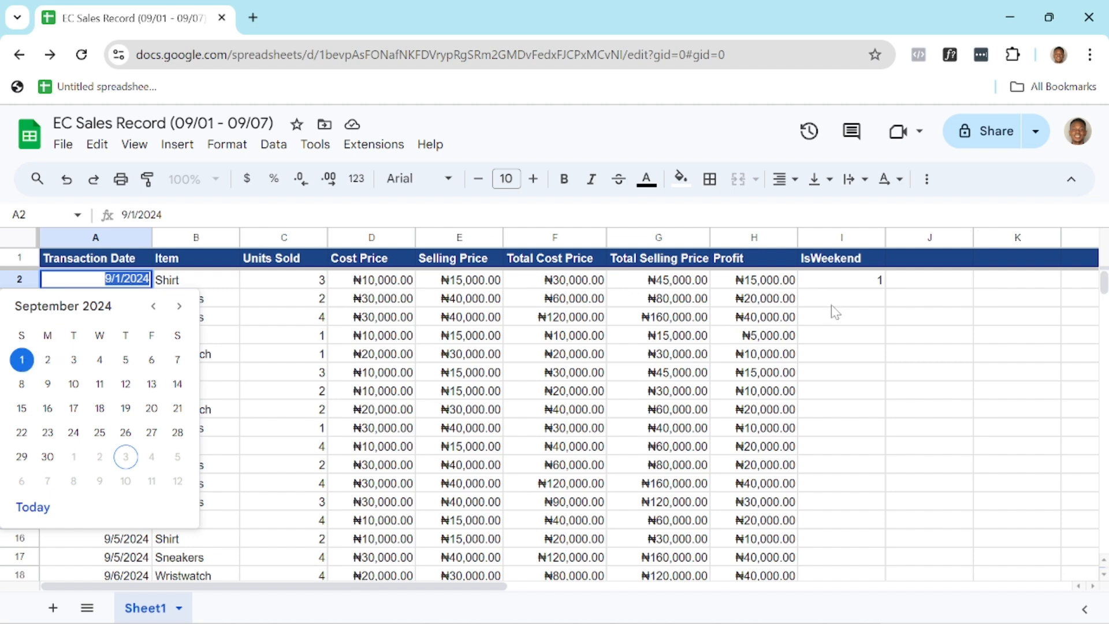
pyautogui.click(846, 304)
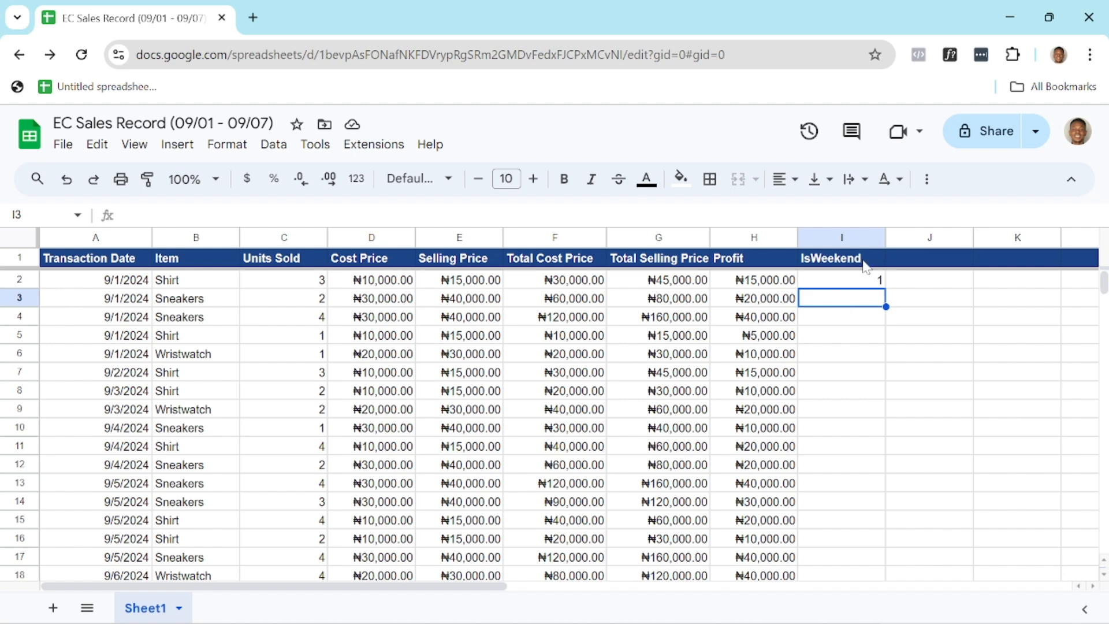
# - Try filling the WEEKDAY formula from I2 down to I9, and undo the fill
pyautogui.click(878, 284)
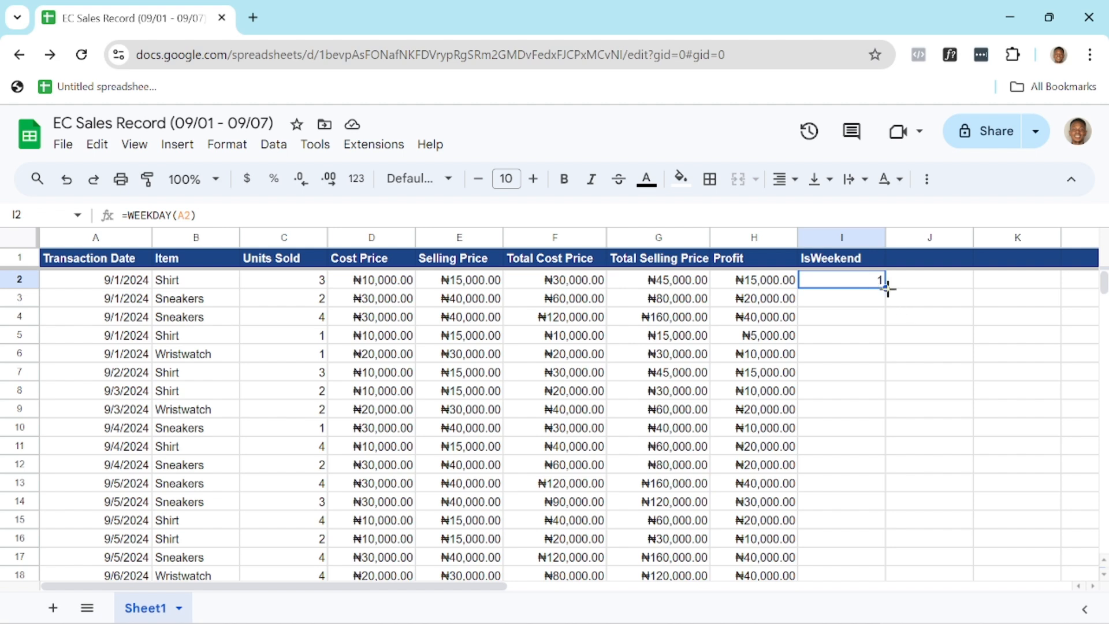
pyautogui.moveTo(885, 287); pyautogui.dragTo(882, 417)
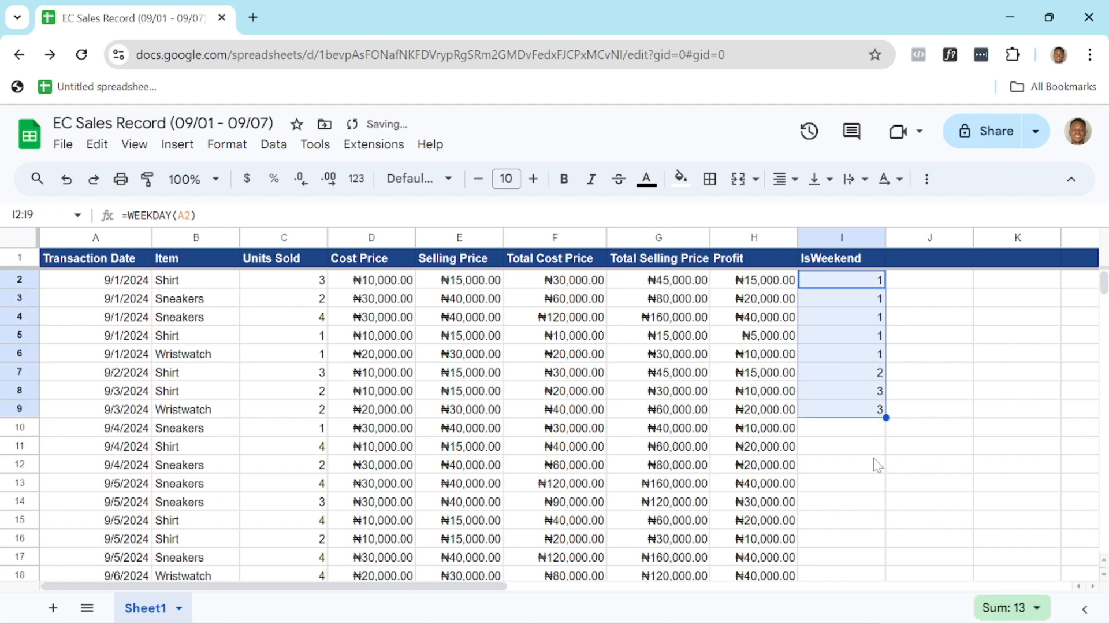
pyautogui.click(877, 283)
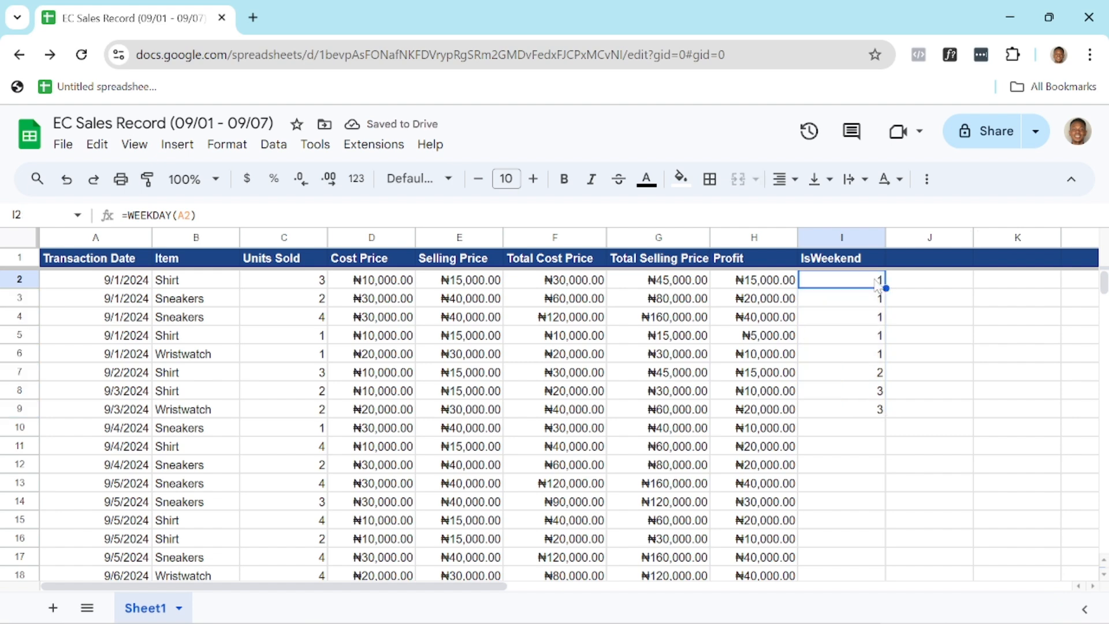
pyautogui.hotkey('ctrl', 'z')
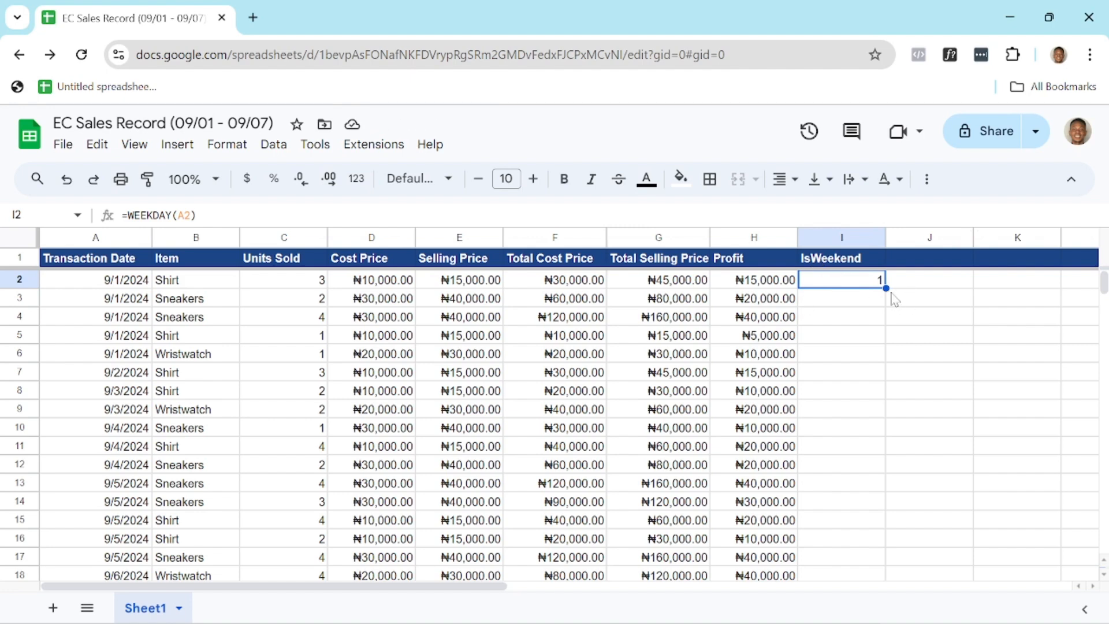
# - Try inserting IF directly in front of WEEKDAY in the existing I2 formula
pyautogui.click(875, 315)
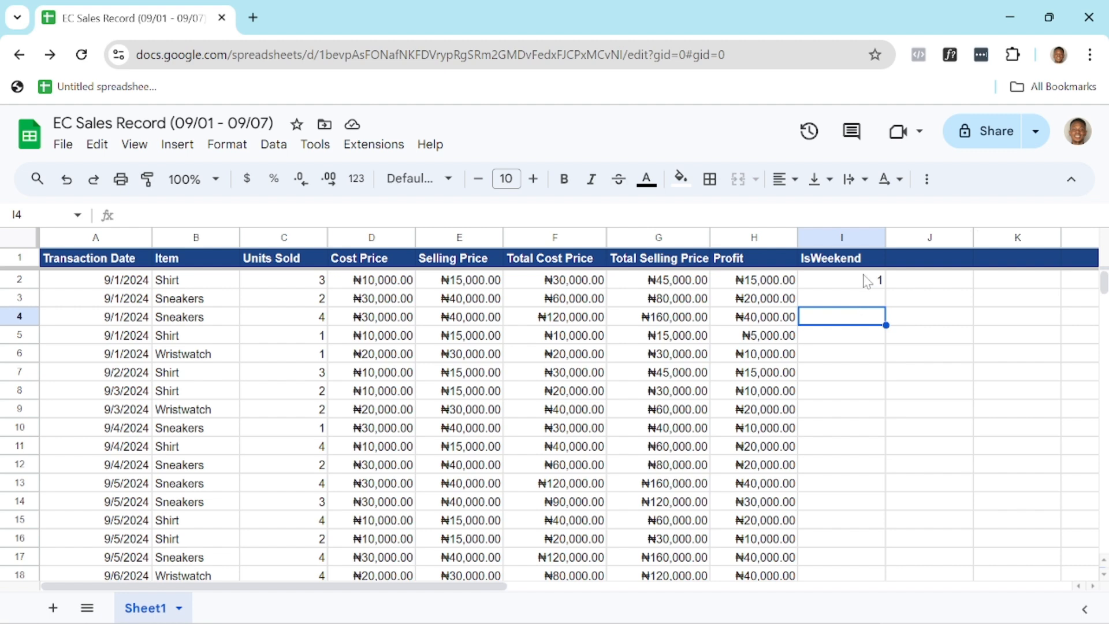
pyautogui.click(875, 281)
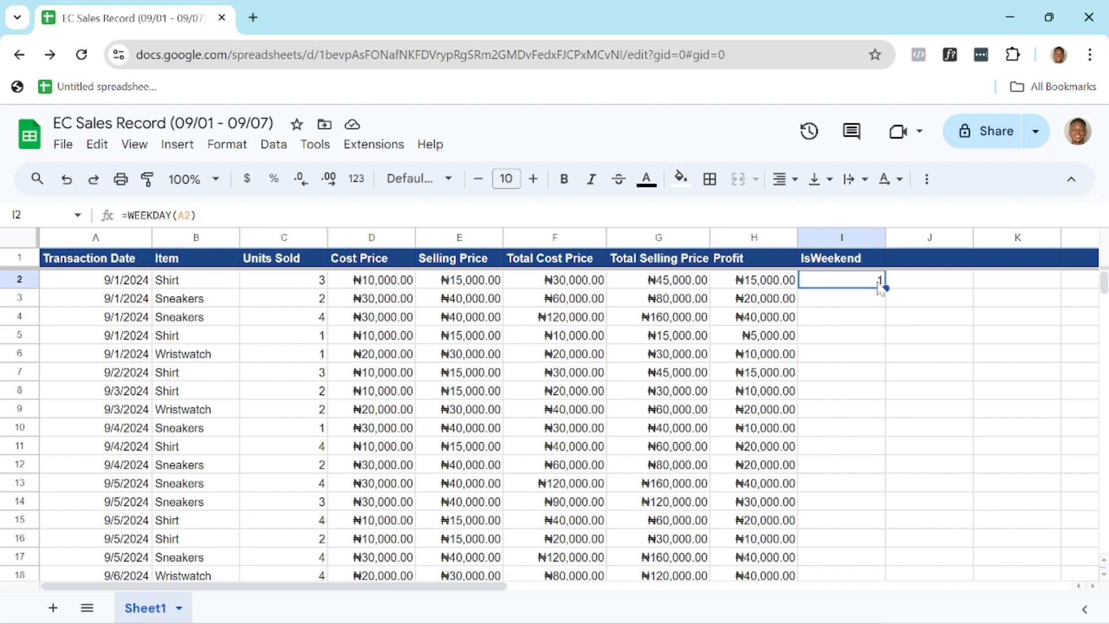
pyautogui.doubleClick(879, 283)
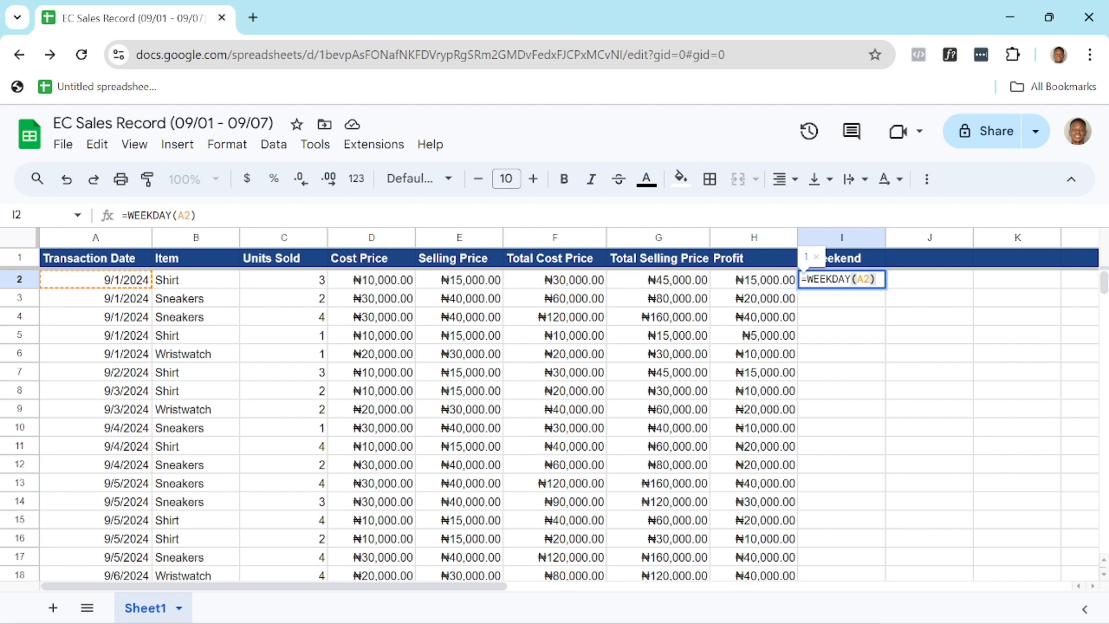
pyautogui.click(806, 279)
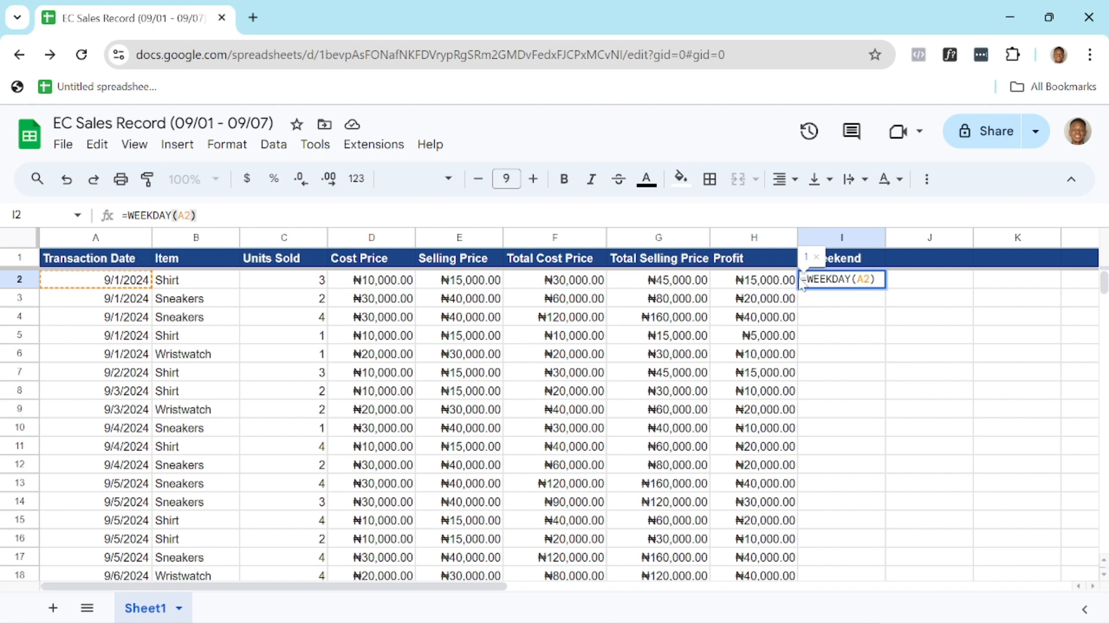
pyautogui.hotkey('shift', 'Left')
pyautogui.press('Right')
pyautogui.write('if')
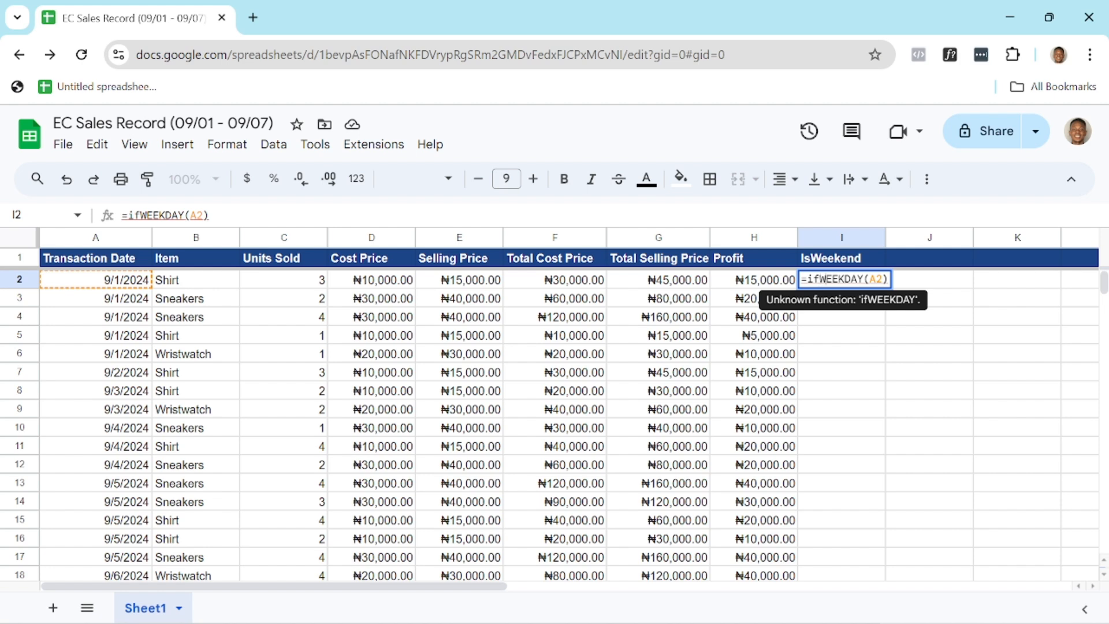
# - Erase the formula in I2 back to its equals sign and start an IF function in its place
pyautogui.click(889, 280)
pyautogui.press('BackSpace')
pyautogui.press('BackSpace')
pyautogui.press('BackSpace')
pyautogui.press('BackSpace')
pyautogui.press('BackSpace')
pyautogui.press('BackSpace')
pyautogui.press('BackSpace')
pyautogui.press('BackSpace')
pyautogui.press('BackSpace')
pyautogui.press('BackSpace')
pyautogui.press('BackSpace')
pyautogui.press('BackSpace')
pyautogui.press('BackSpace')
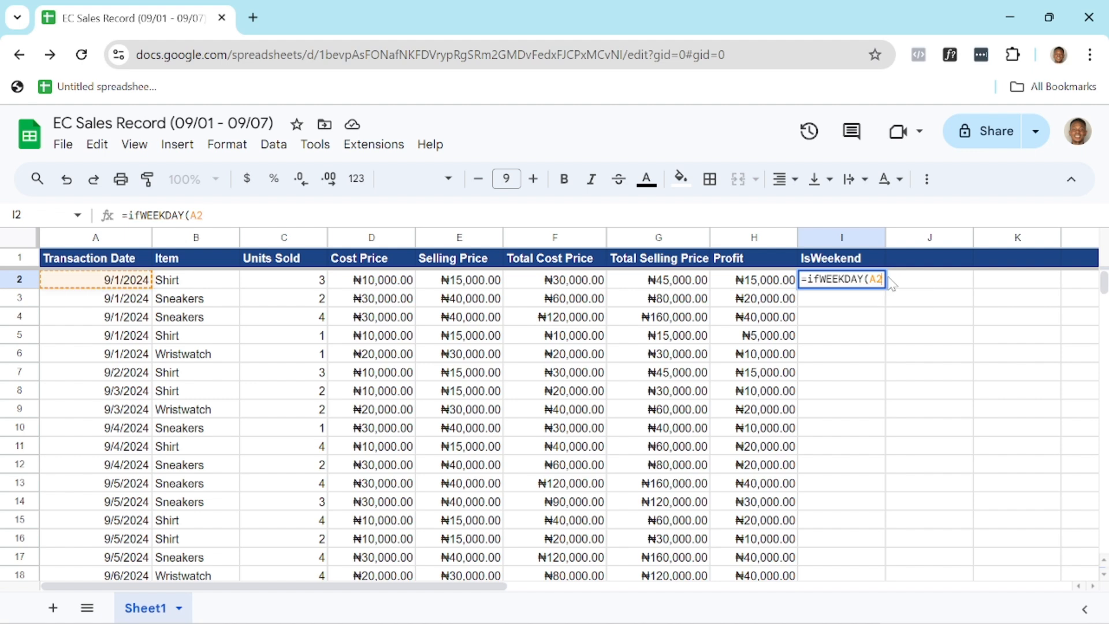
pyautogui.write('if')
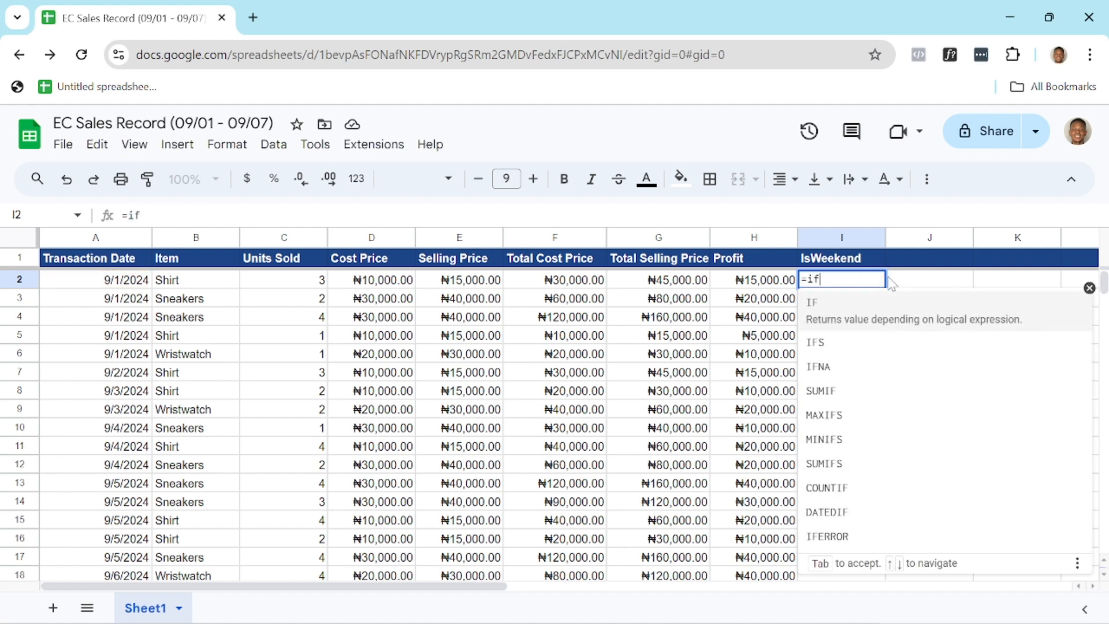
pyautogui.press('Tab')
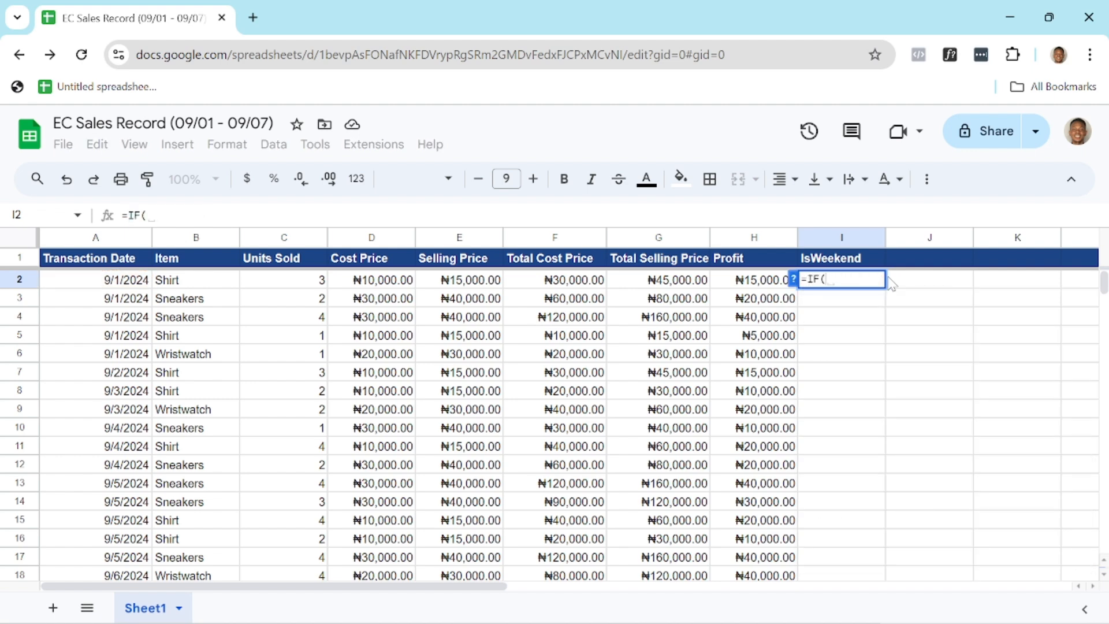
# - Enter WEEKDAY(A2)=1 as the logical test of the IF function in I2
pyautogui.write('wee')
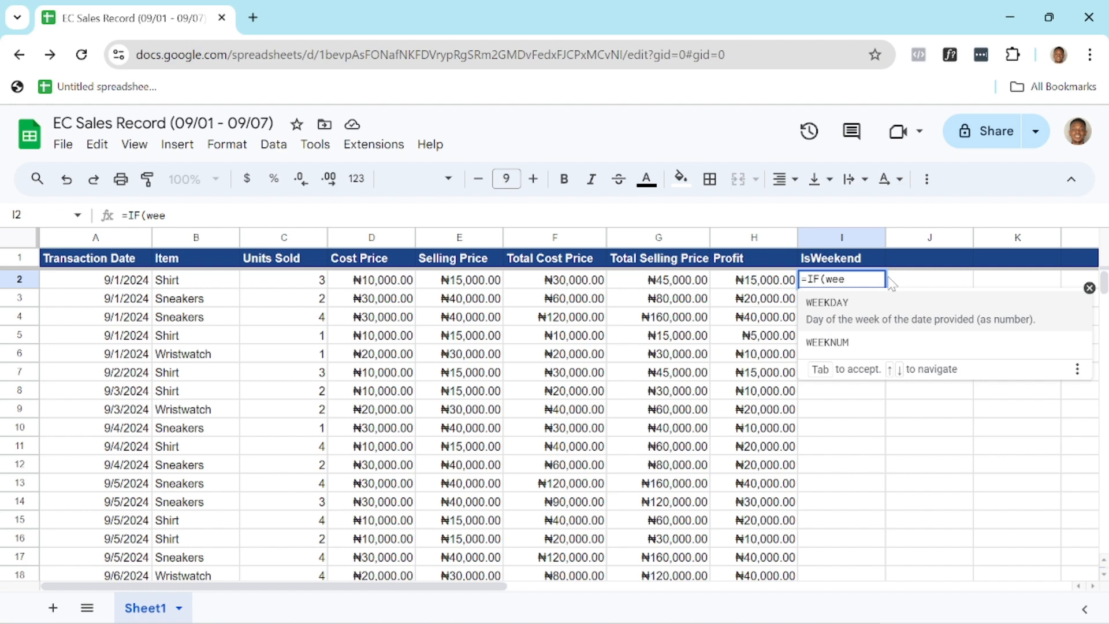
pyautogui.press('Down')
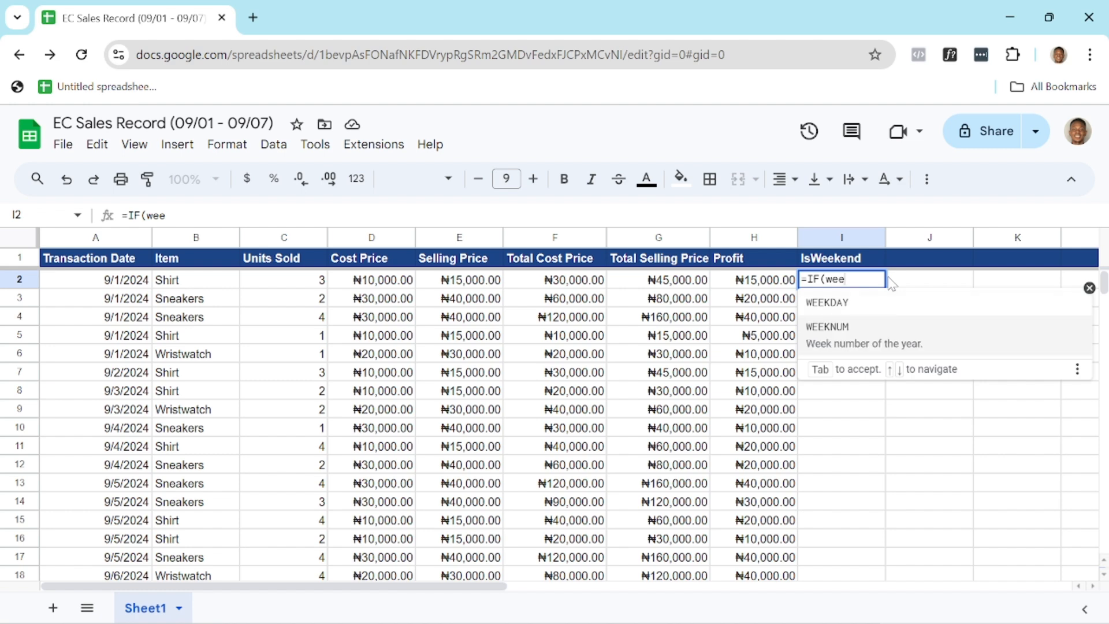
pyautogui.press('Up')
pyautogui.press('Tab')
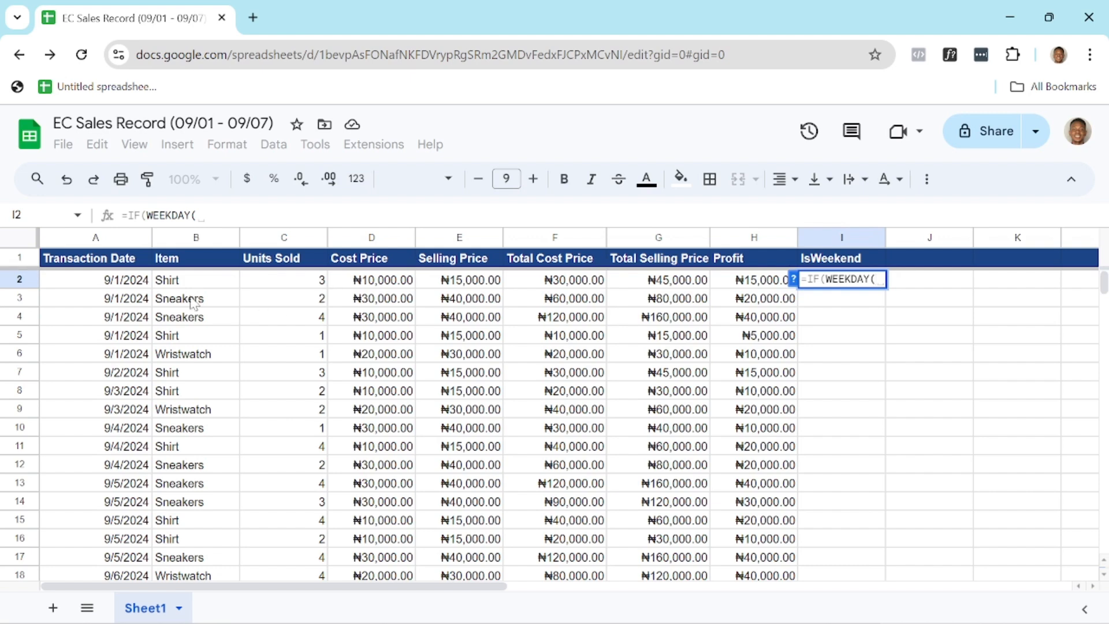
pyautogui.click(110, 281)
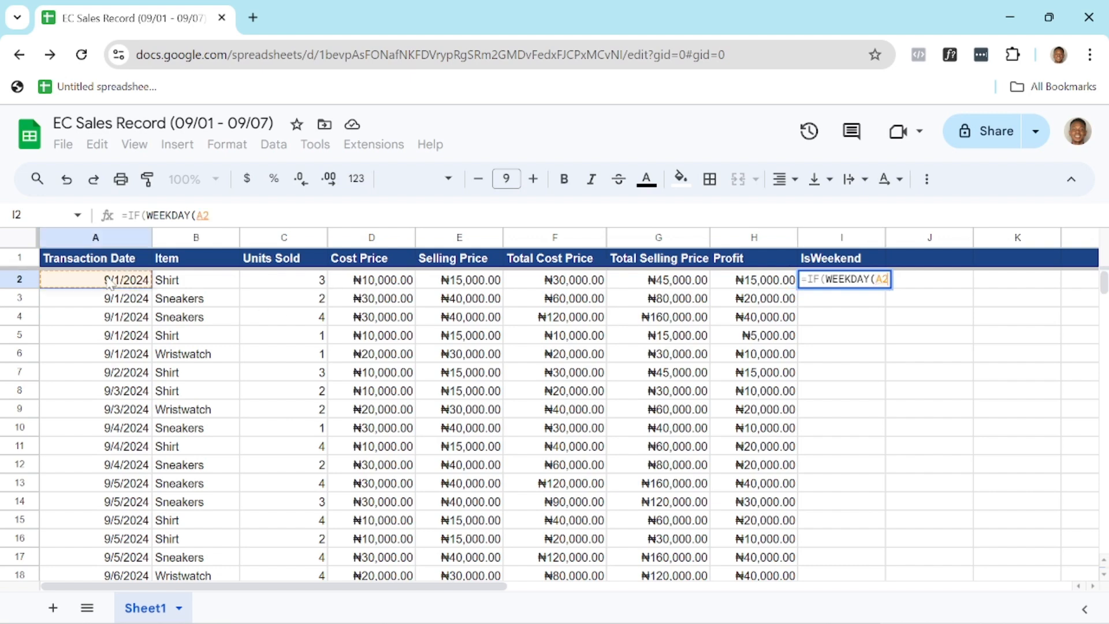
pyautogui.write(')=')
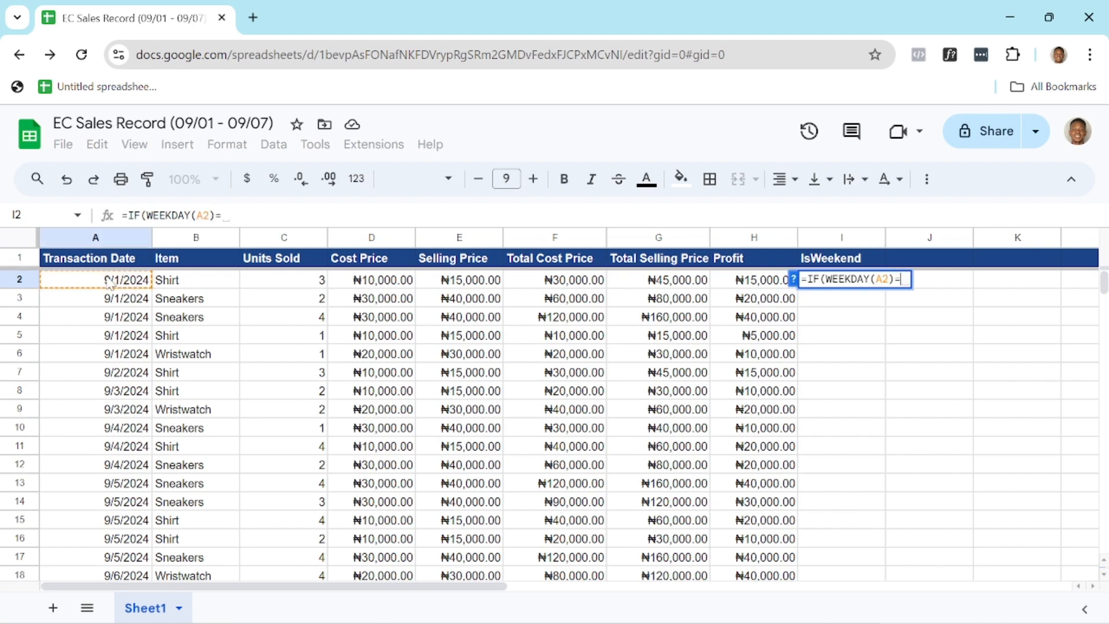
pyautogui.write('1')
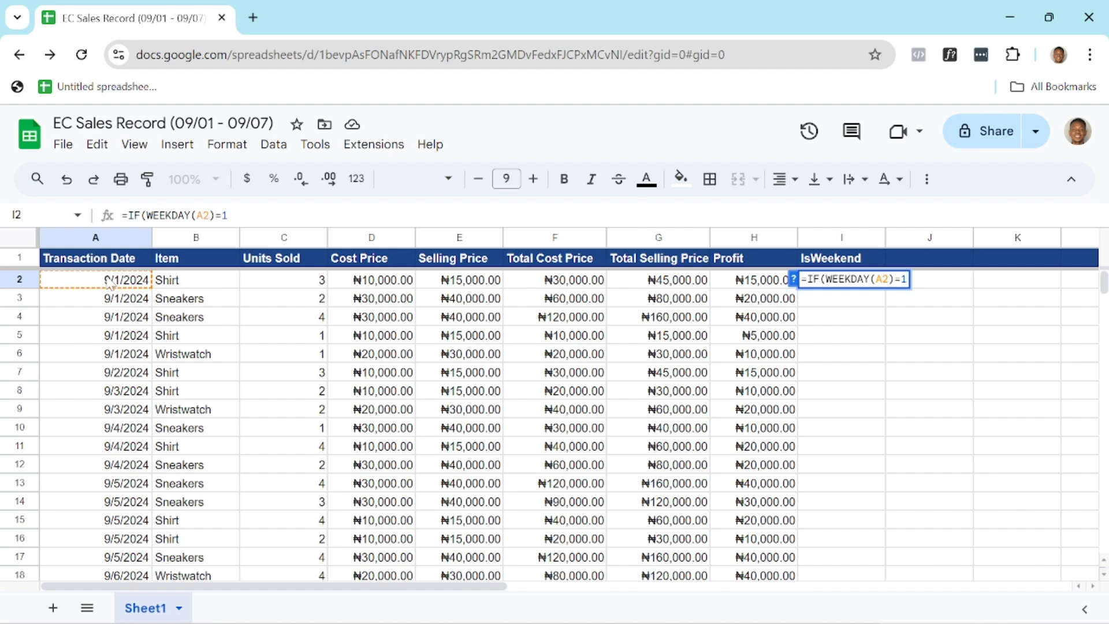
# - Complete the IF formula in I2 with "Yes" as the true result and "No" as the false result
pyautogui.write(', ')
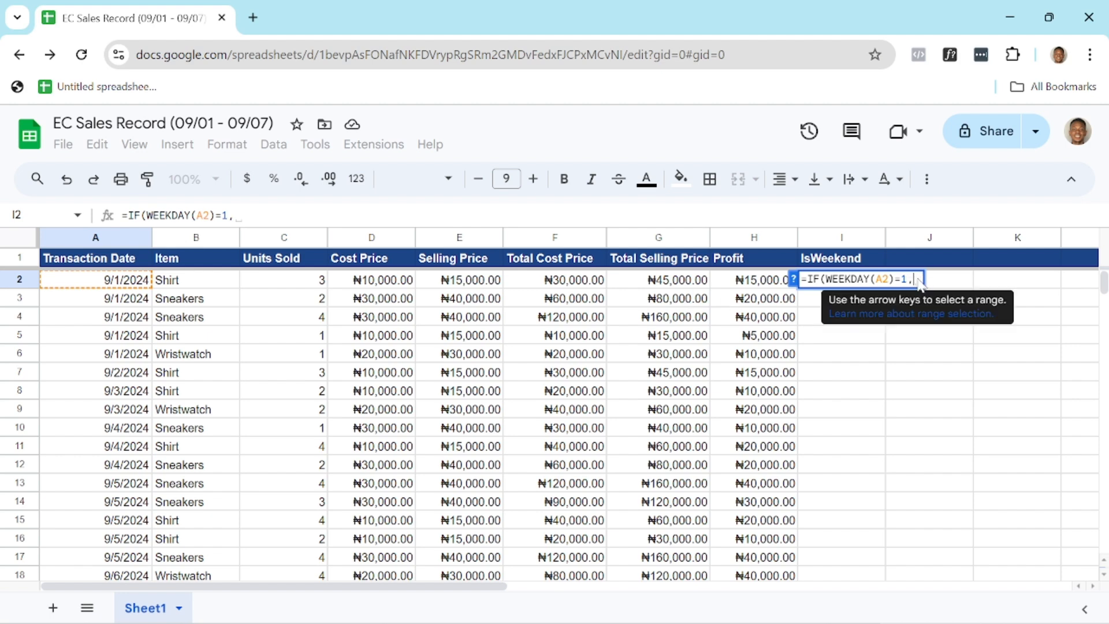
pyautogui.write('"Ye')
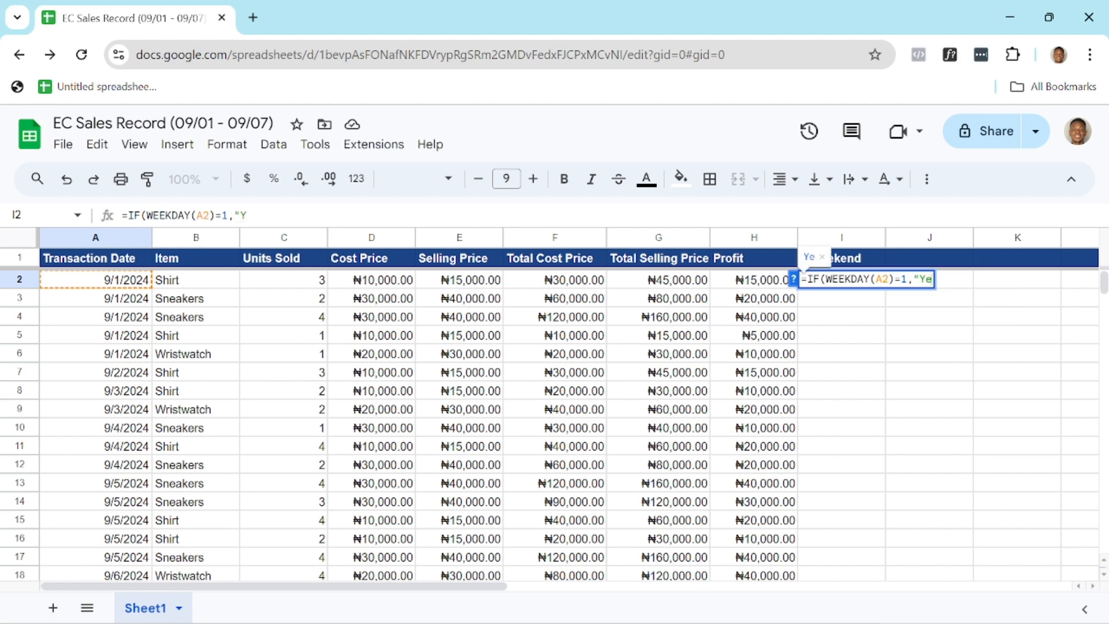
pyautogui.write('s",')
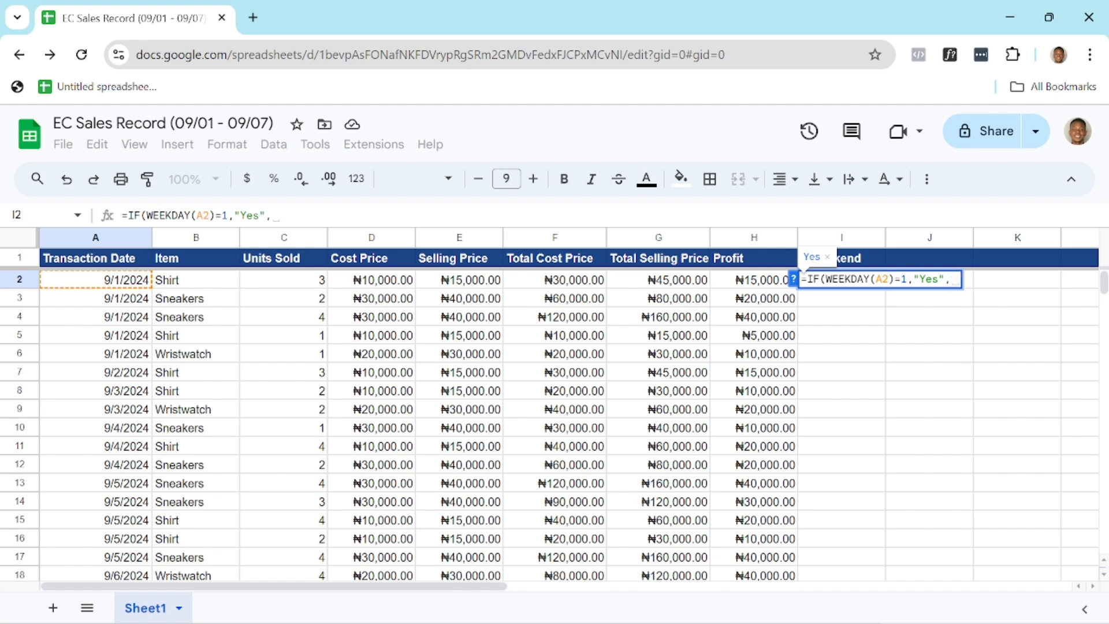
pyautogui.write('"n')
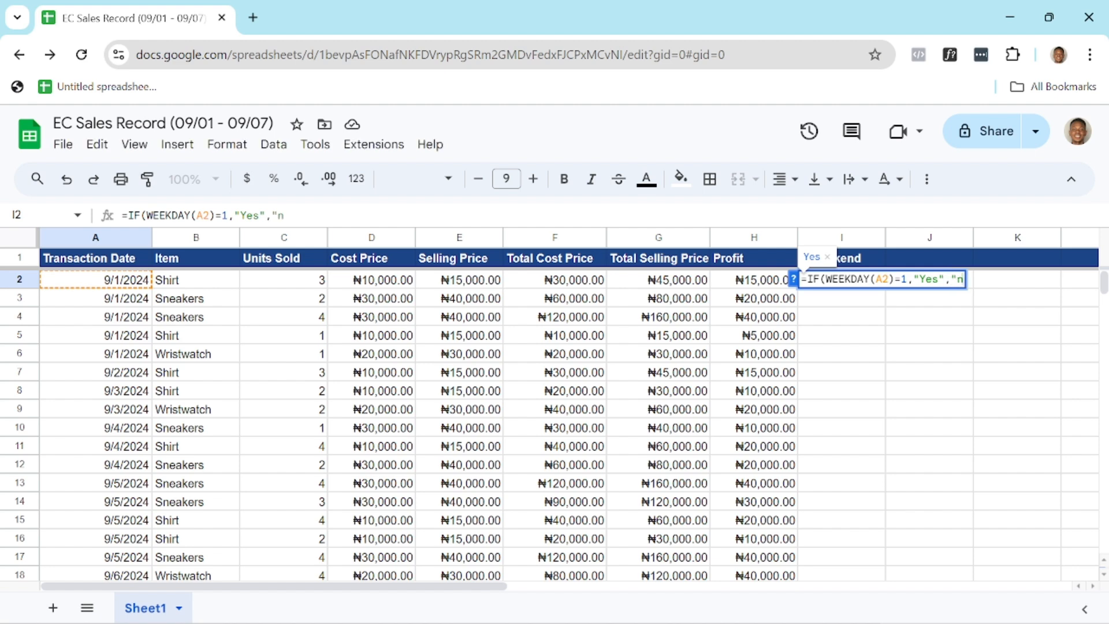
pyautogui.press('BackSpace')
pyautogui.write('No"')
pyautogui.write(')')
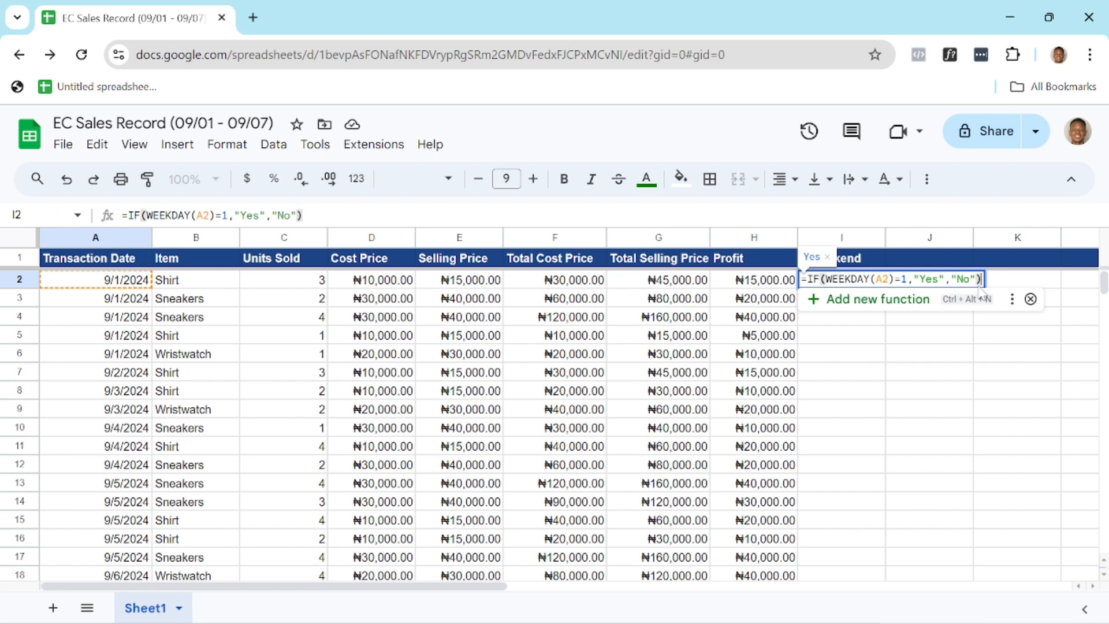
pyautogui.press('Return')
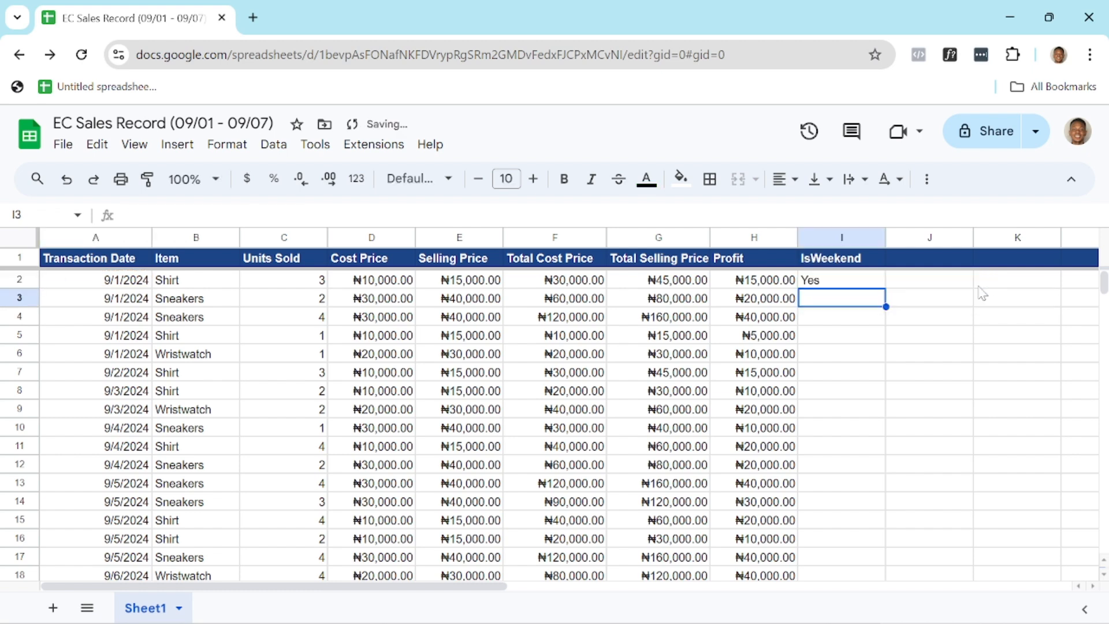
# - Fill the IF formula from I2 down to I7 and review the formula in I2
pyautogui.click(830, 283)
pyautogui.moveTo(885, 287); pyautogui.dragTo(884, 375)
pyautogui.click(878, 431)
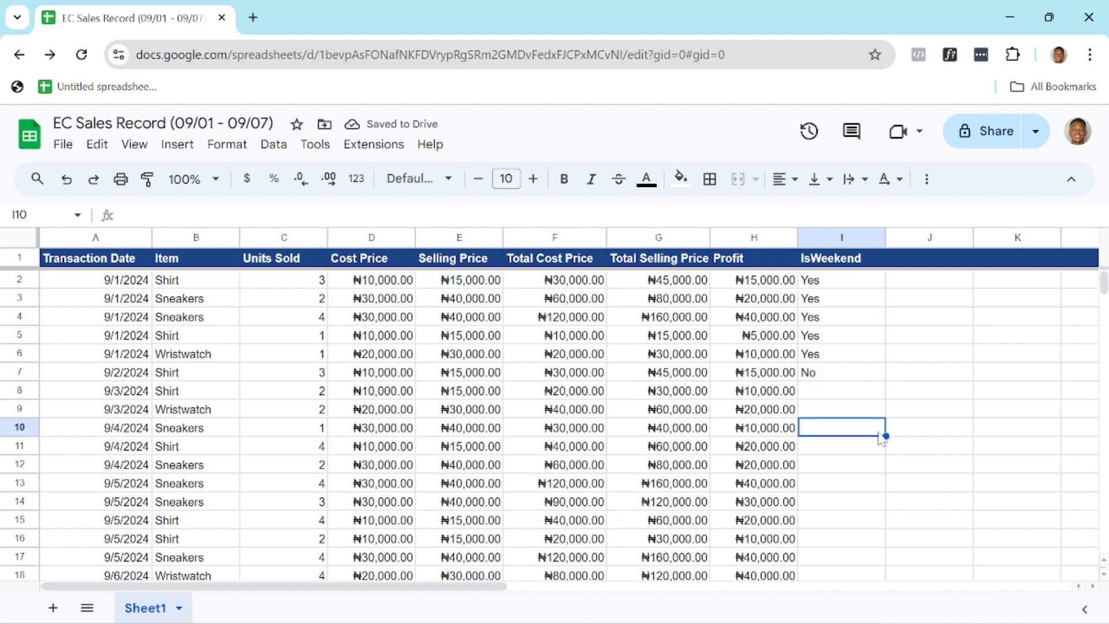
pyautogui.doubleClick(836, 286)
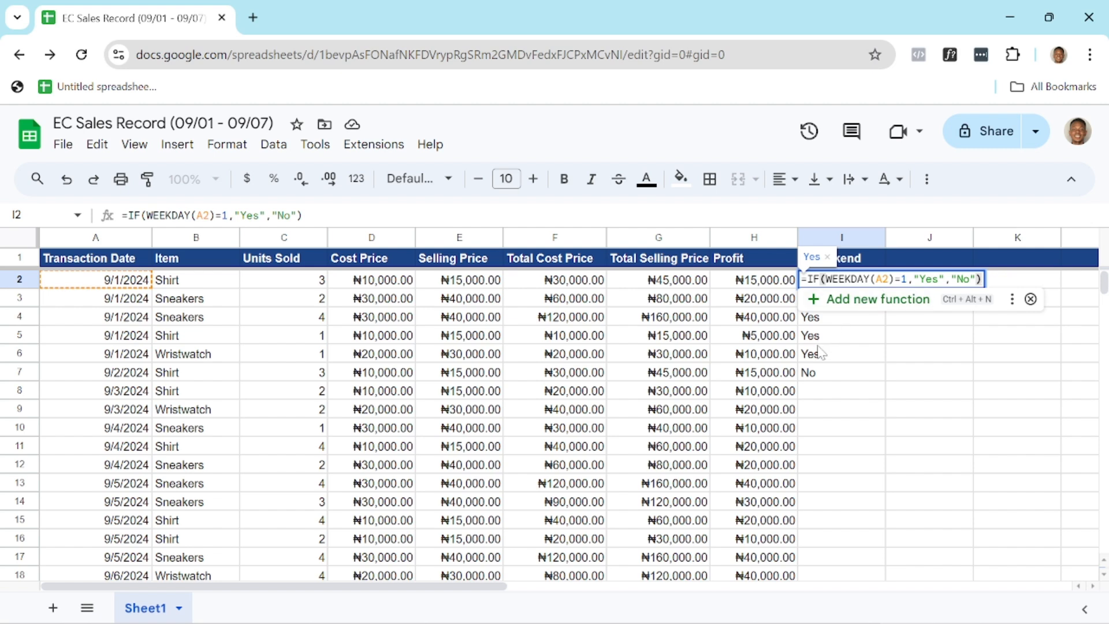
pyautogui.click(833, 396)
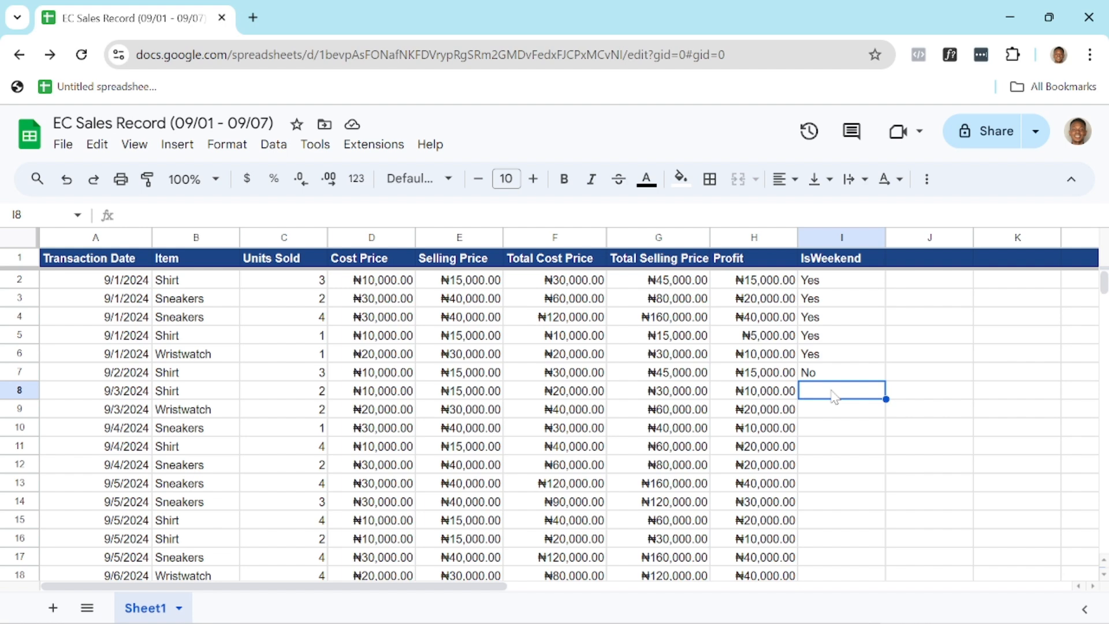
# - Insert an OR function inside IF, directly in front of the WEEKDAY test in the I2 formula
pyautogui.click(842, 280)
pyautogui.doubleClick(843, 281)
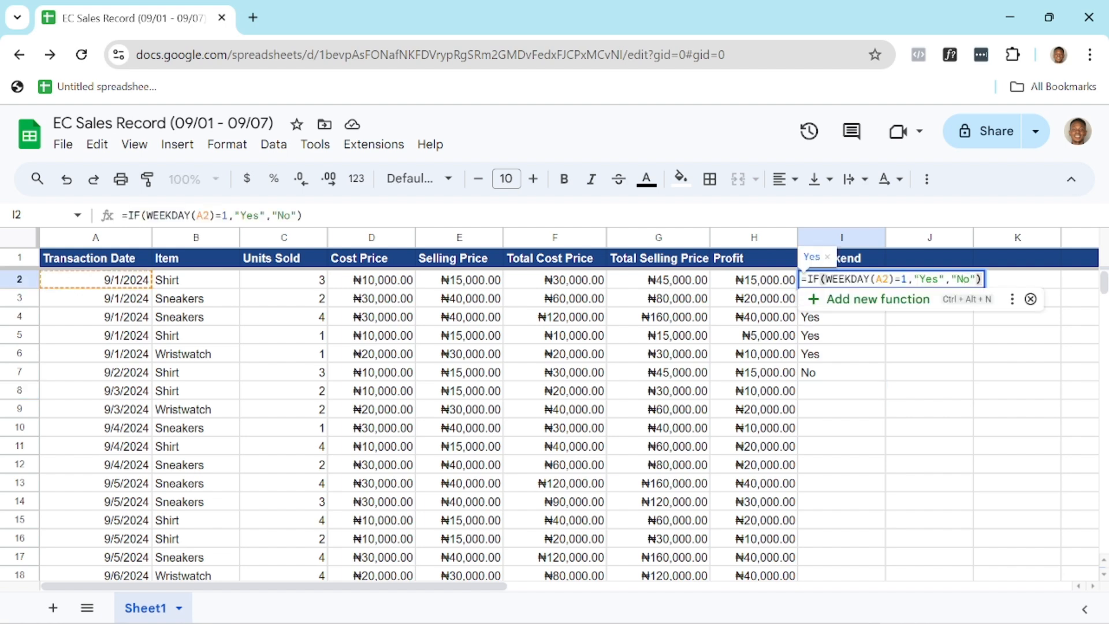
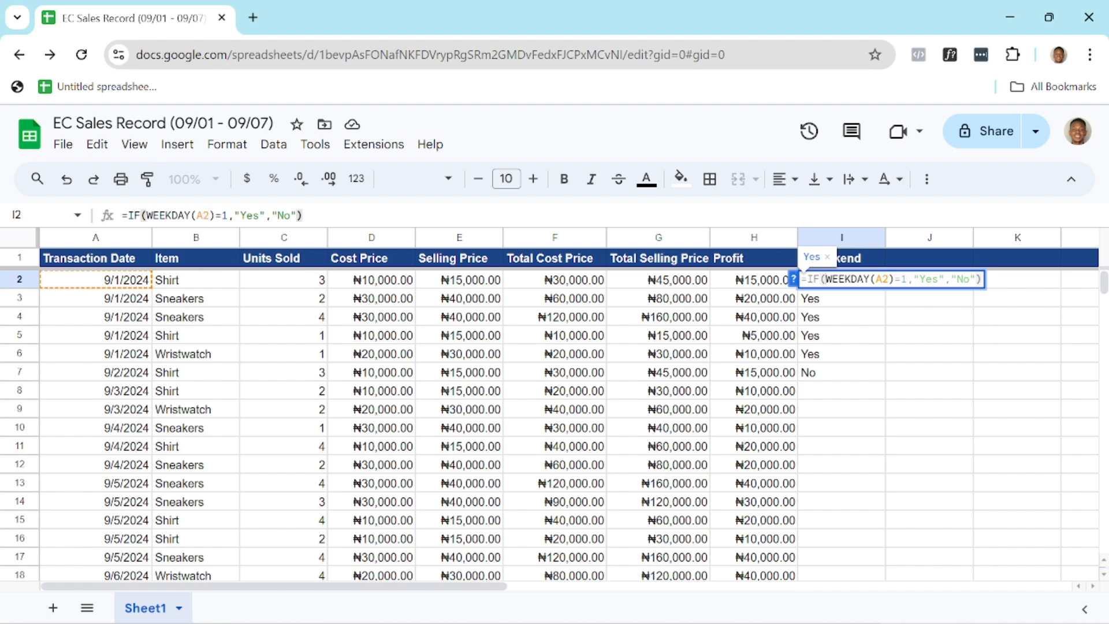
pyautogui.press('Left')
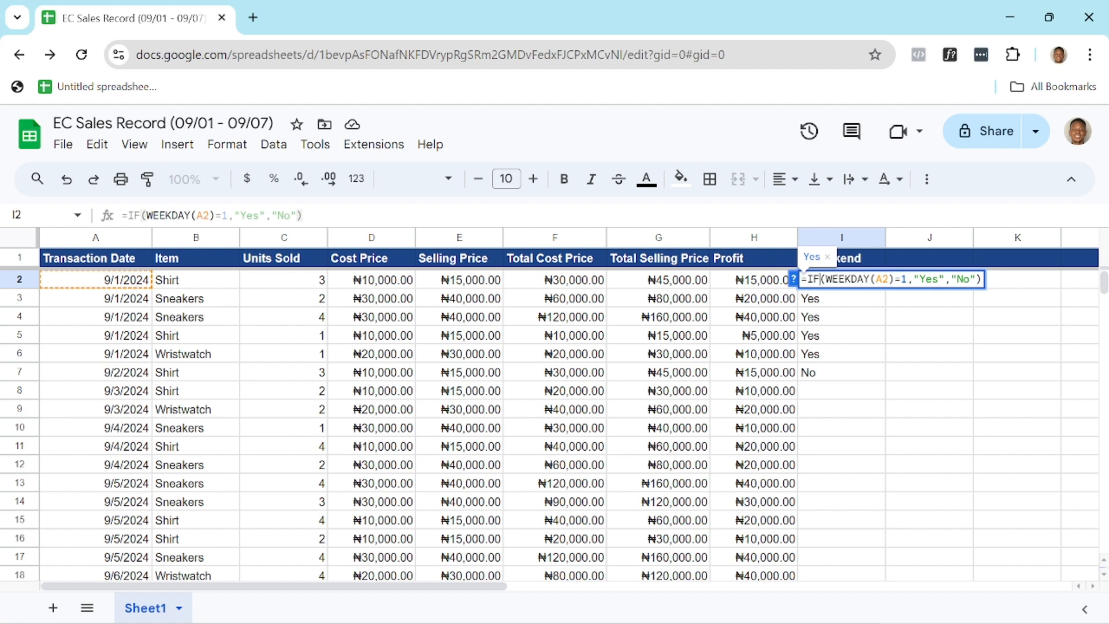
pyautogui.write('OR')
pyautogui.press('BackSpace')
pyautogui.press('BackSpace')
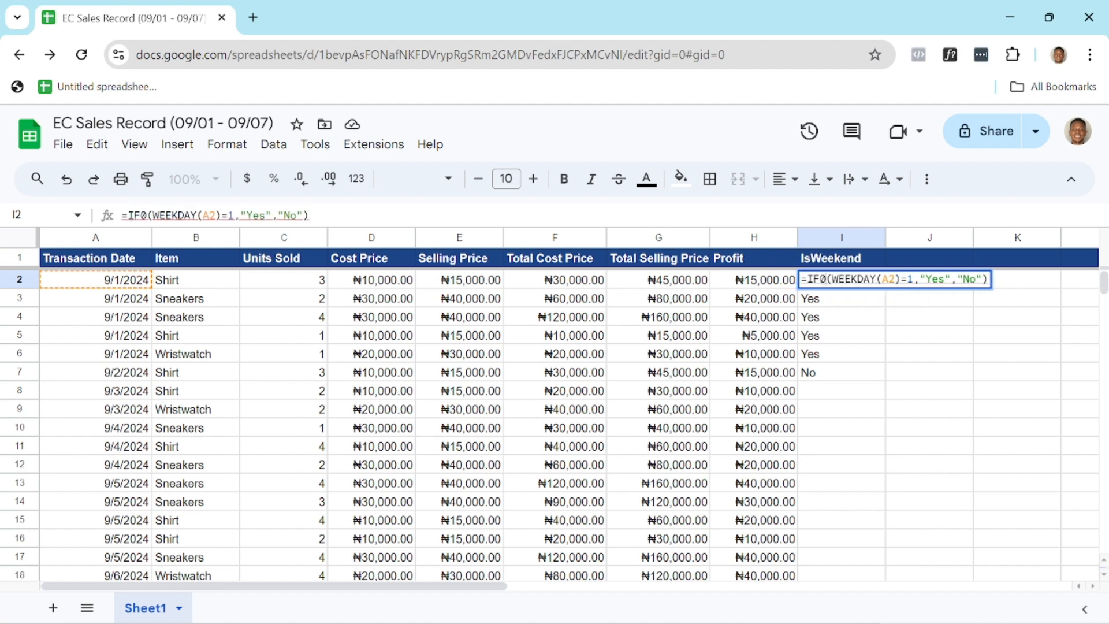
pyautogui.write('(')
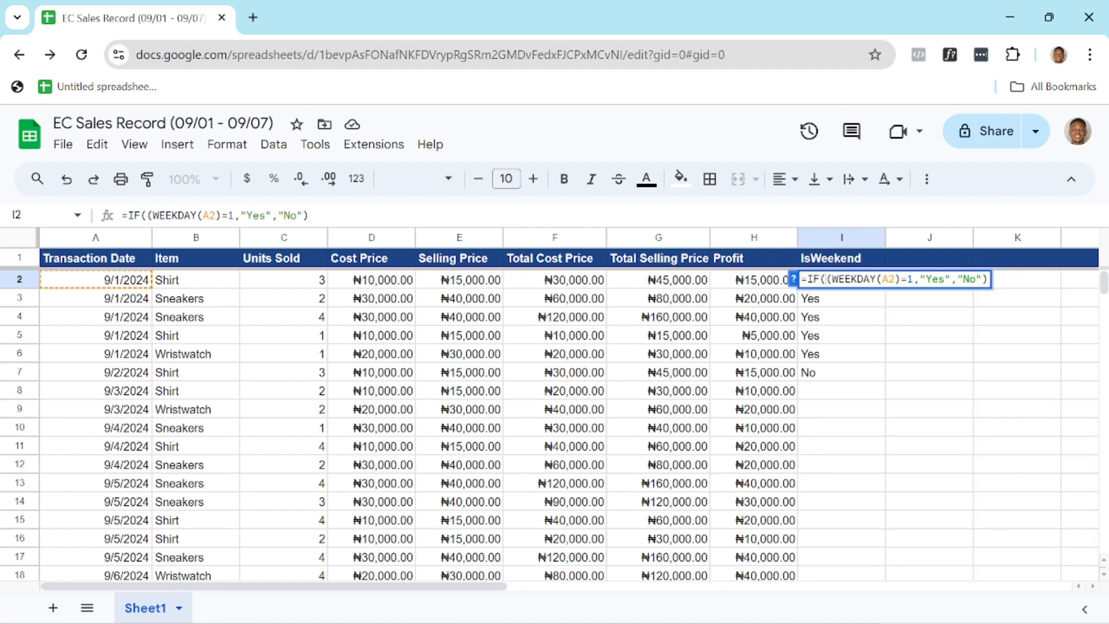
pyautogui.write('or')
pyautogui.press('Tab')
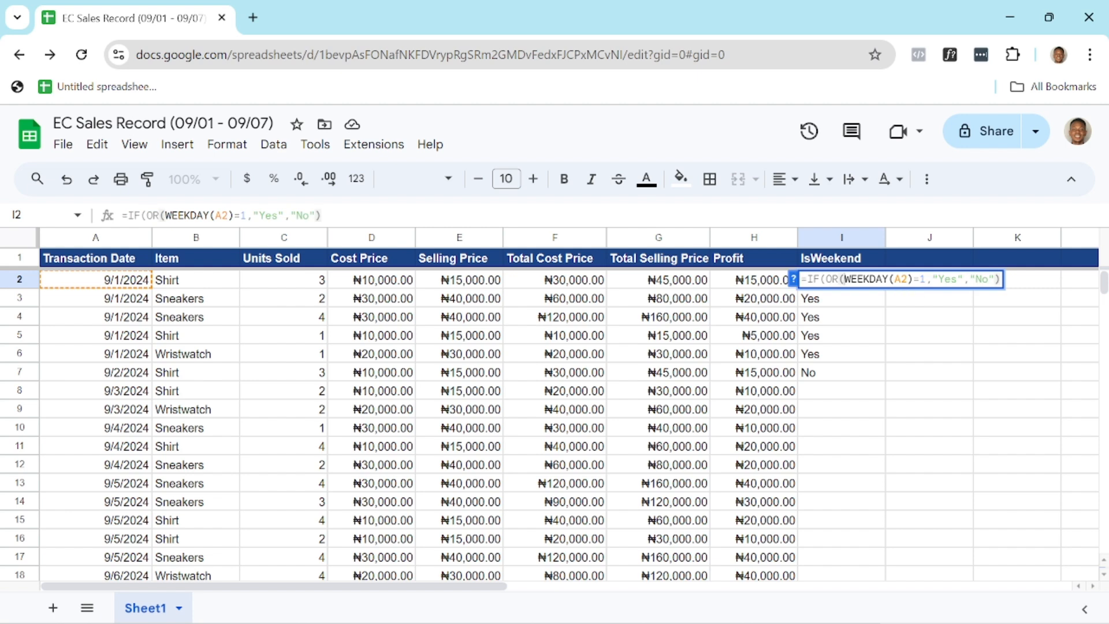
# - Duplicate the WEEKDAY test as OR's second condition, set it to WEEKDAY(A2)=7, and close OR before the "Yes" and "No" results
pyautogui.click(932, 280)
pyautogui.moveTo(926, 280); pyautogui.dragTo(844, 279)
pyautogui.hotkey('ctrl', 'c')
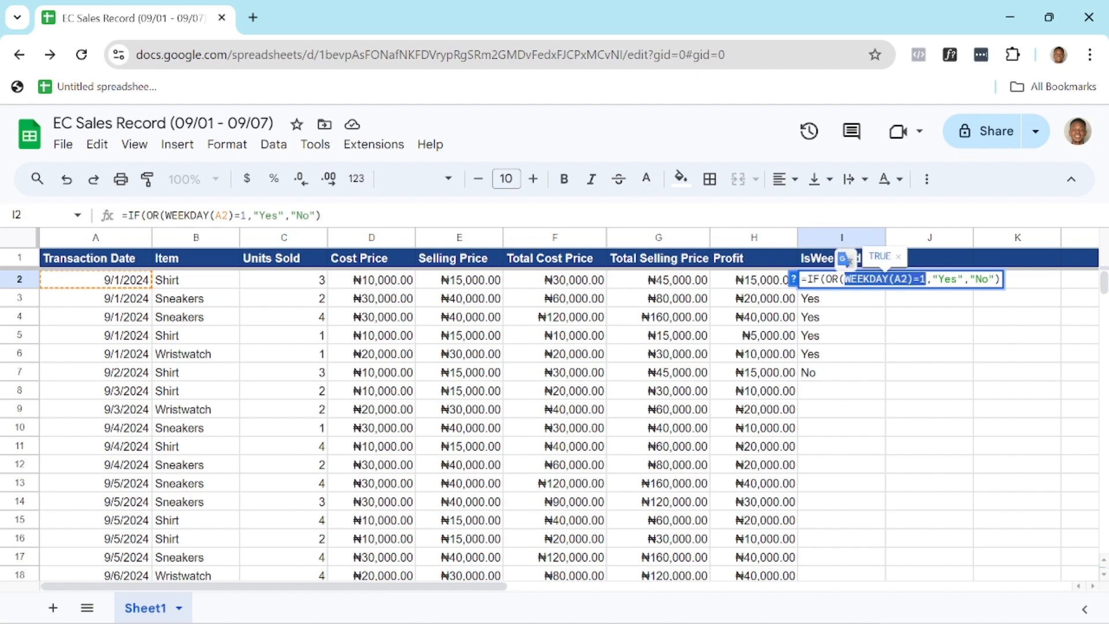
pyautogui.click(937, 279)
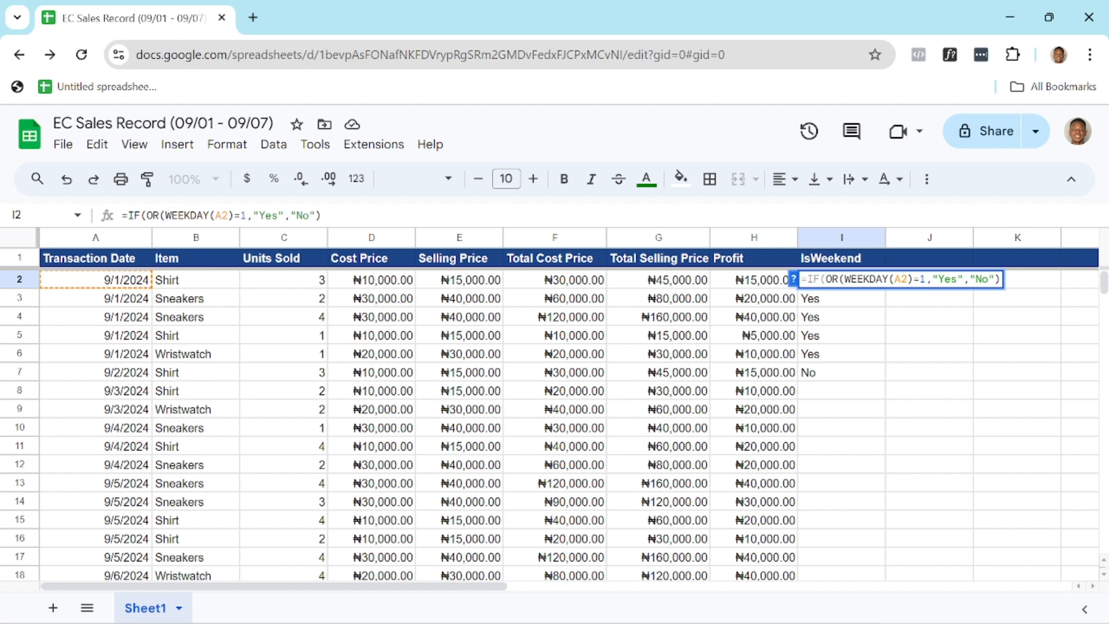
pyautogui.moveTo(932, 280); pyautogui.dragTo(963, 279)
pyautogui.click(932, 279)
pyautogui.hotkey('ctrl', 'v')
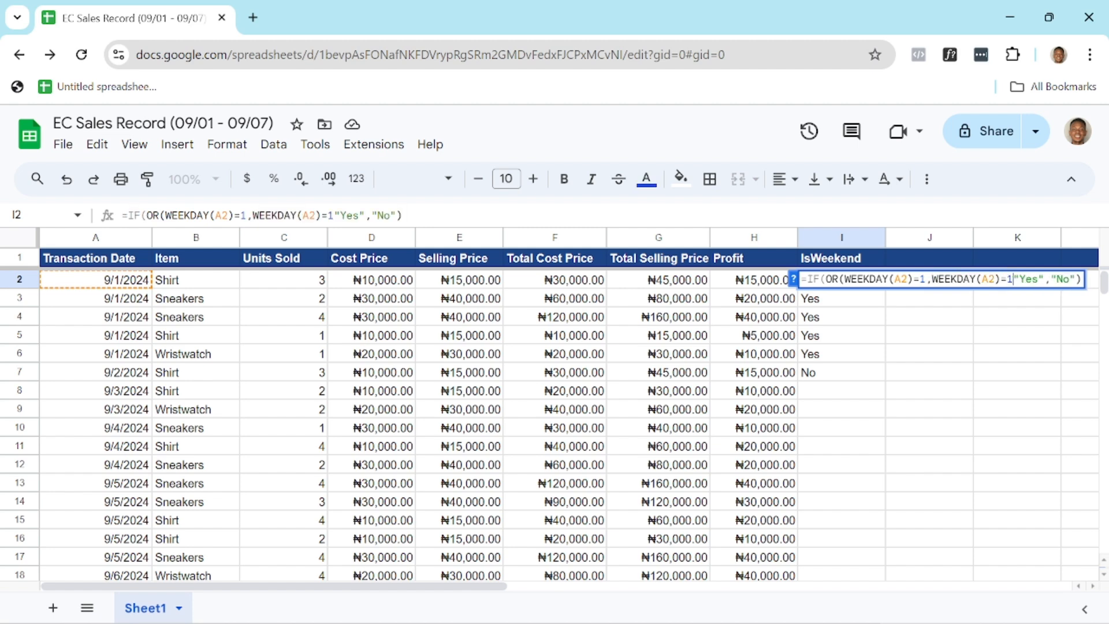
pyautogui.press('BackSpace')
pyautogui.write('7),')
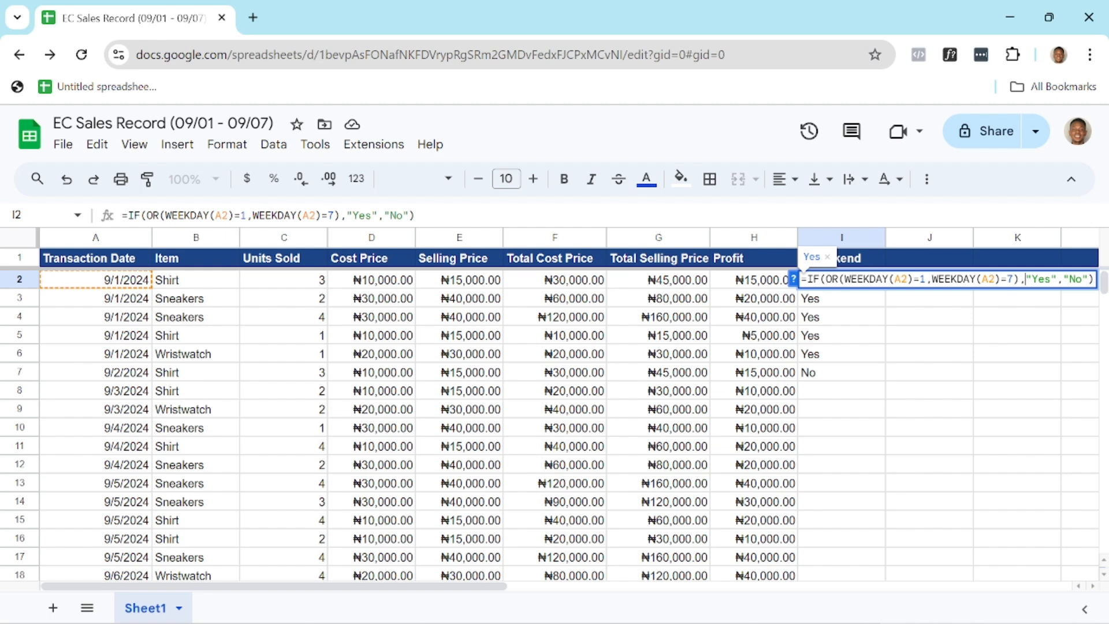
pyautogui.click(1051, 278)
pyautogui.press('Return')
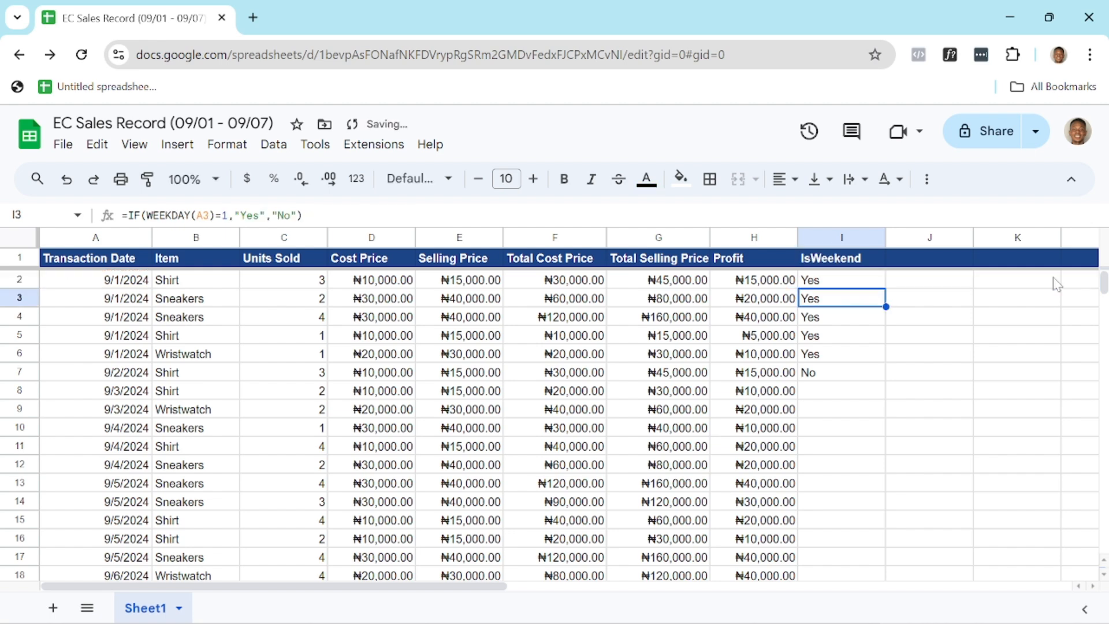
# - Review the IF and OR formula in I2 and fill it down the IsWeekend column to I32
pyautogui.click(865, 286)
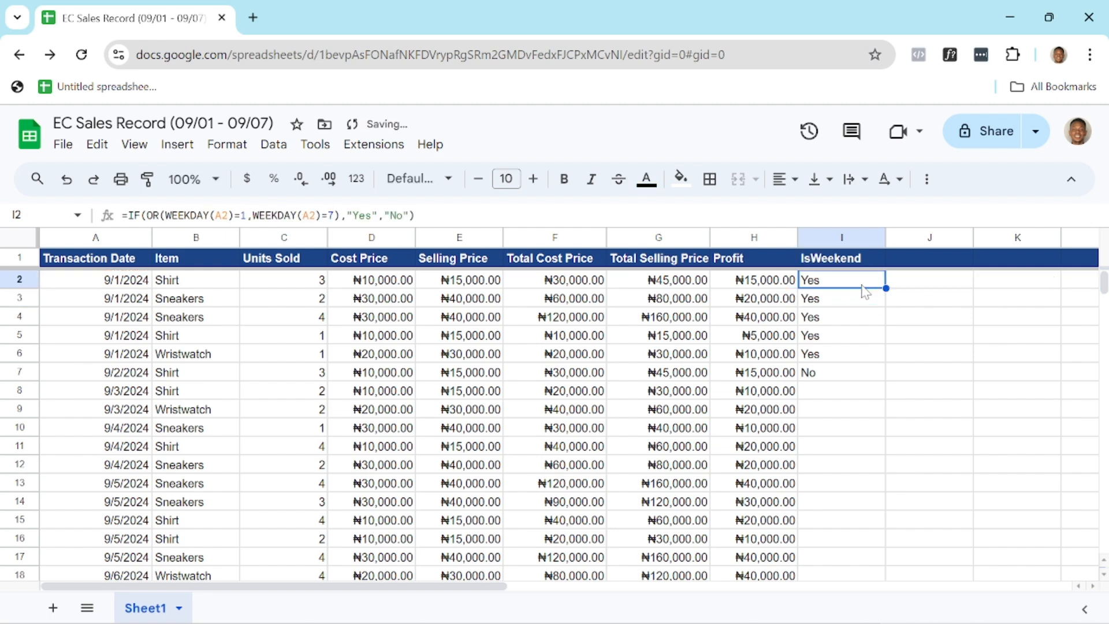
pyautogui.doubleClick(865, 285)
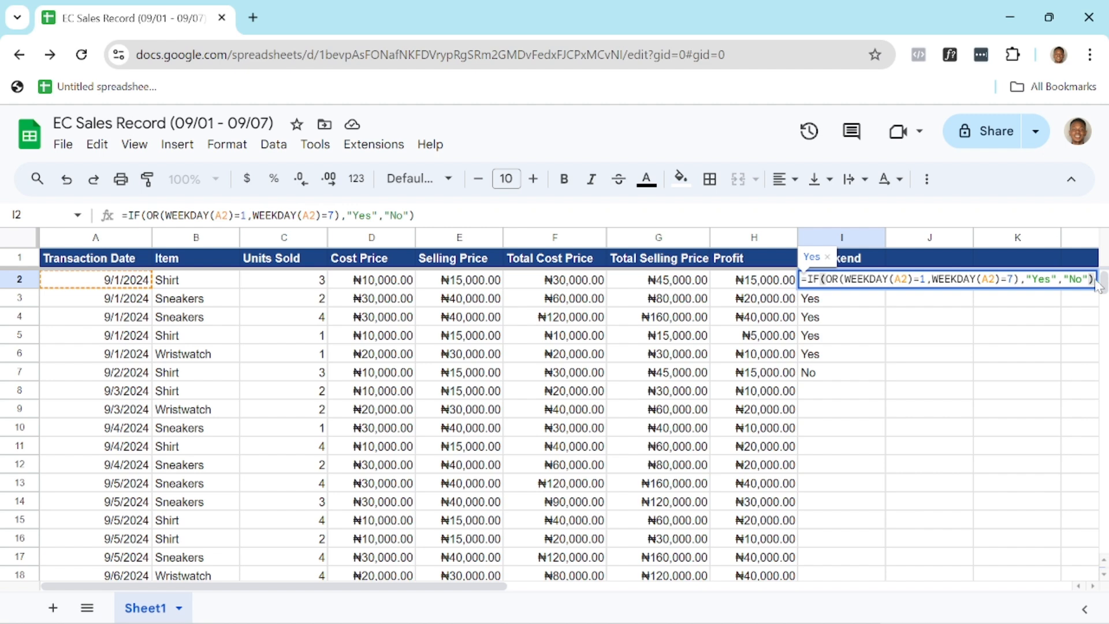
pyautogui.press('Escape')
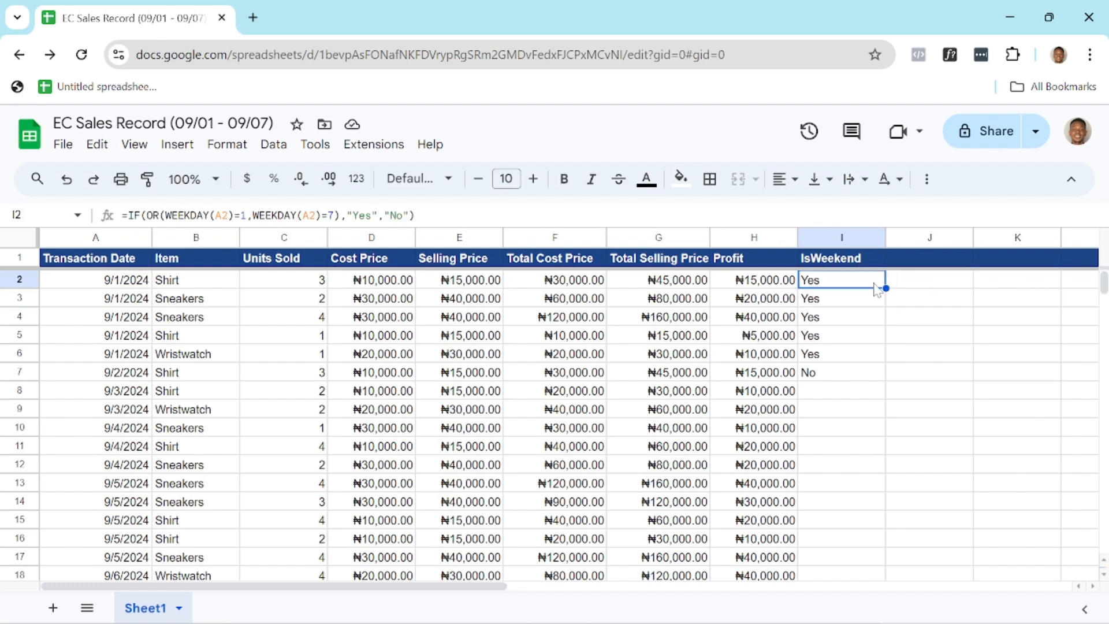
pyautogui.moveTo(886, 288); pyautogui.dragTo(880, 490)
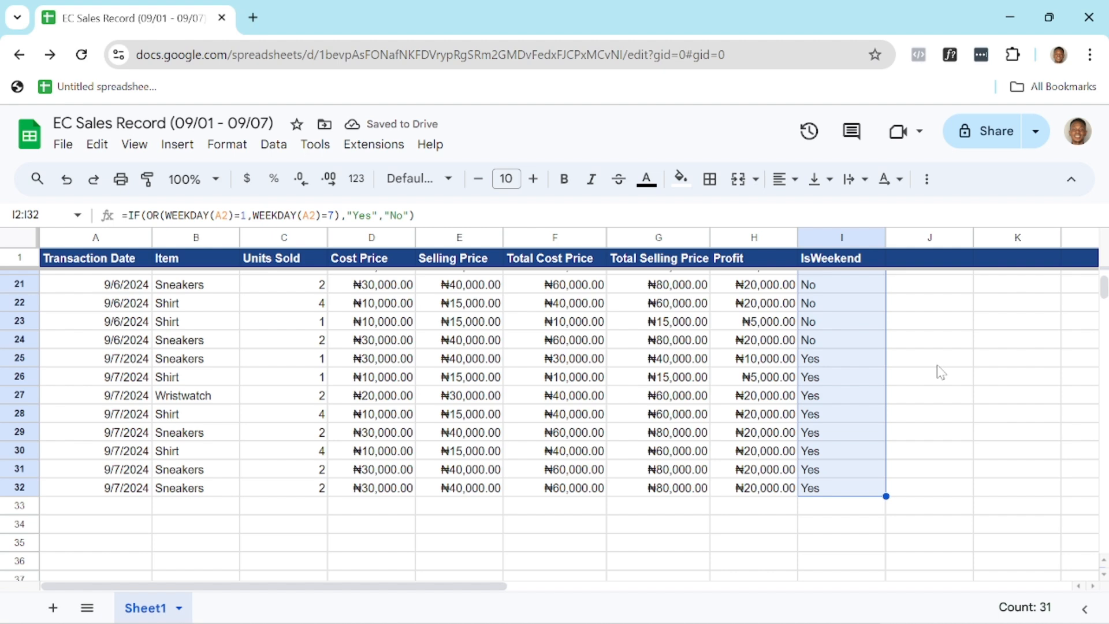
pyautogui.scroll(6, 938, 367)
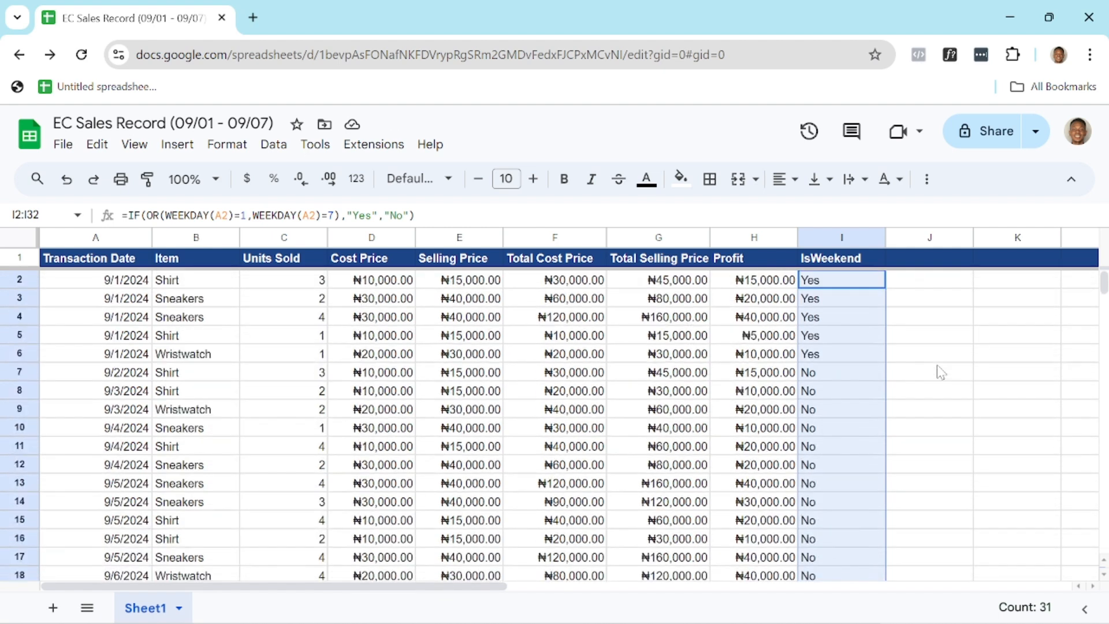
# - Look through the filled IsWeekend column and check in the calendar picker which weekday the transaction date in A26 falls on
pyautogui.click(842, 317)
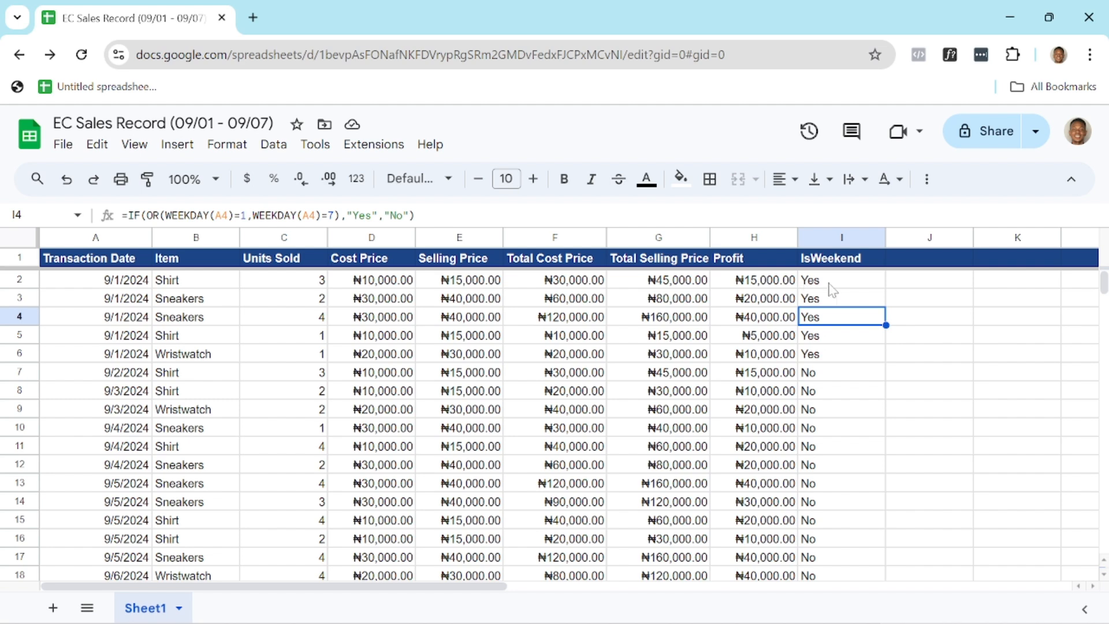
pyautogui.scroll(-10, 841, 297)
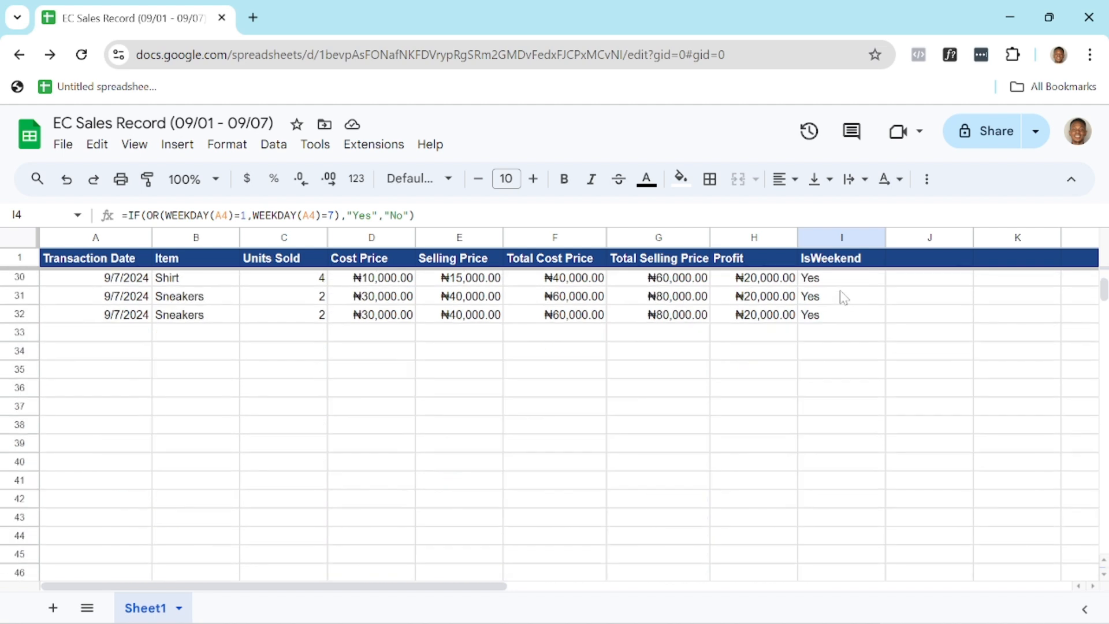
pyautogui.scroll(3, 809, 358)
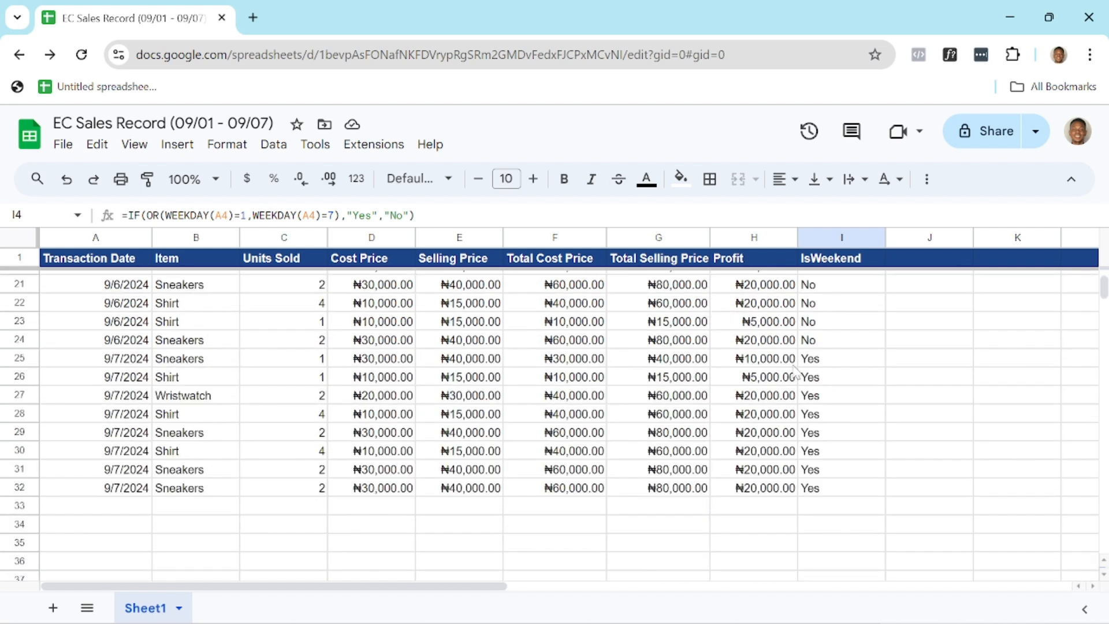
pyautogui.click(124, 381)
pyautogui.doubleClick(125, 380)
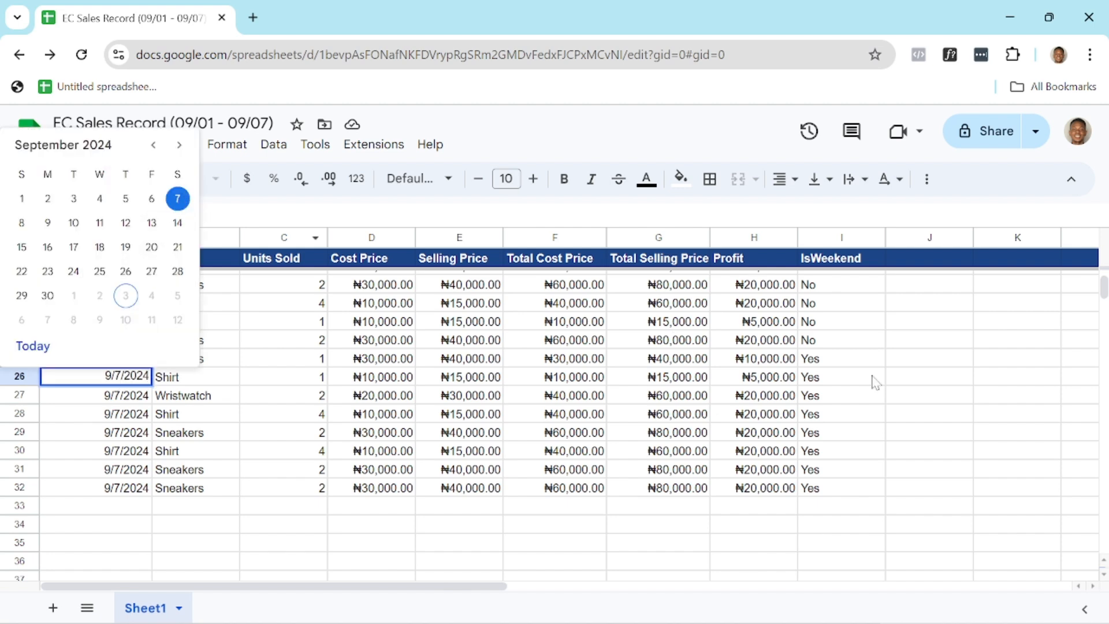
# - Check in the calendar picker which weekday the date in A3 falls on, and compare the IsWeekend results down the column
pyautogui.click(909, 398)
pyautogui.scroll(6, 909, 398)
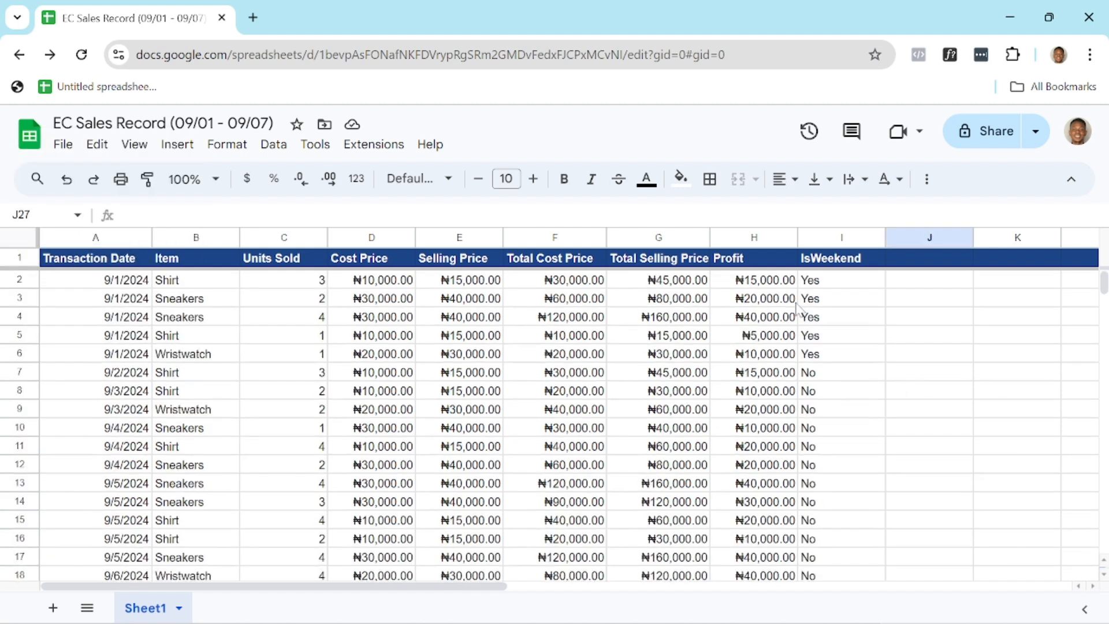
pyautogui.click(846, 304)
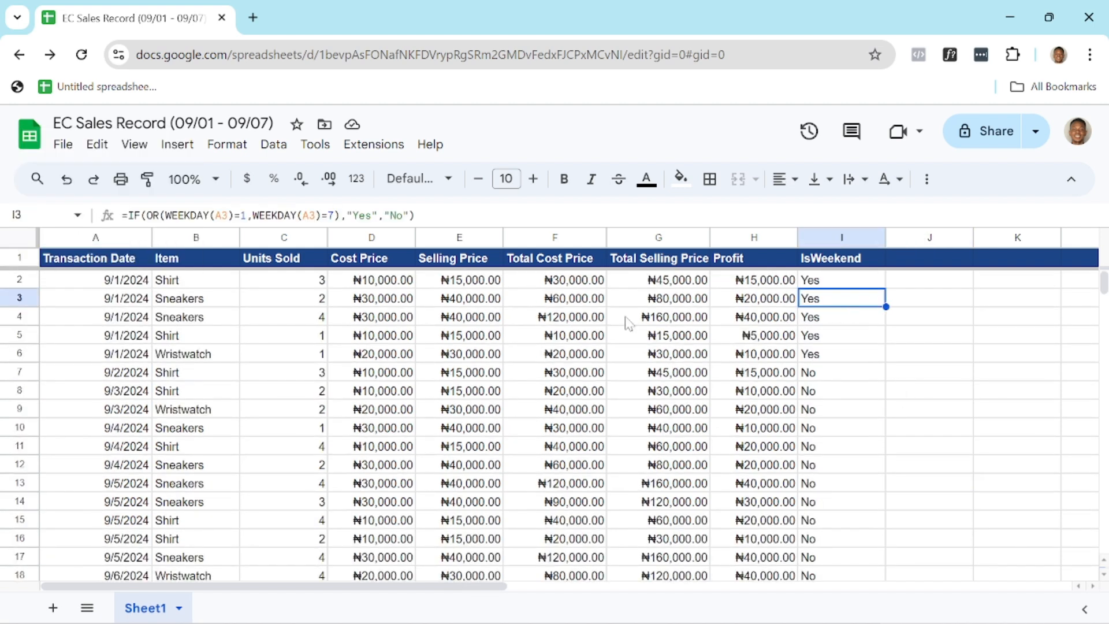
pyautogui.doubleClick(95, 300)
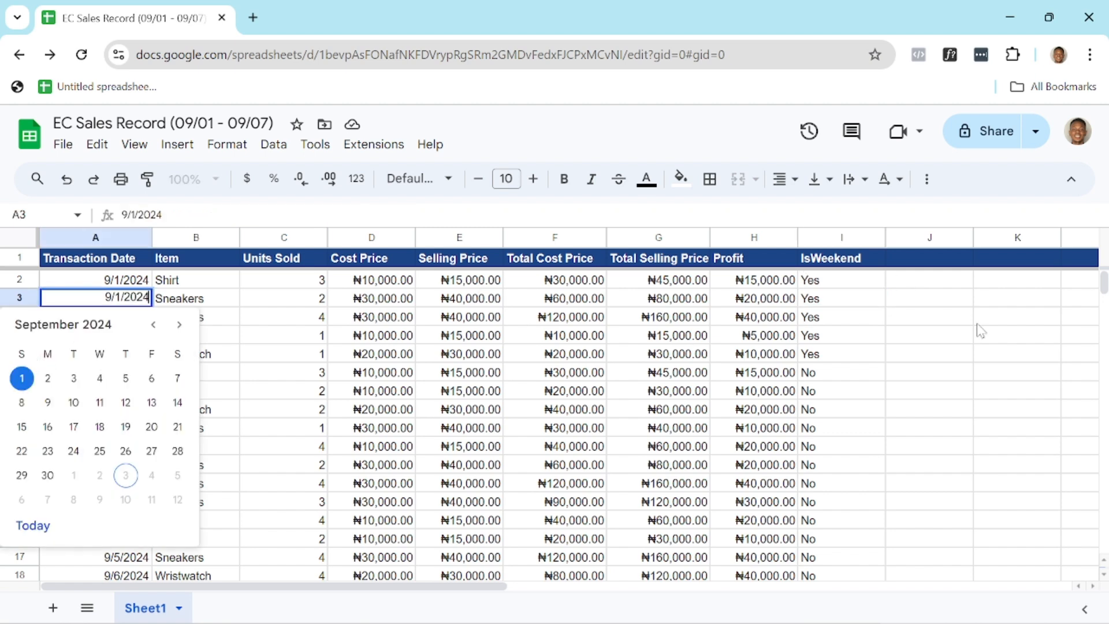
pyautogui.click(956, 371)
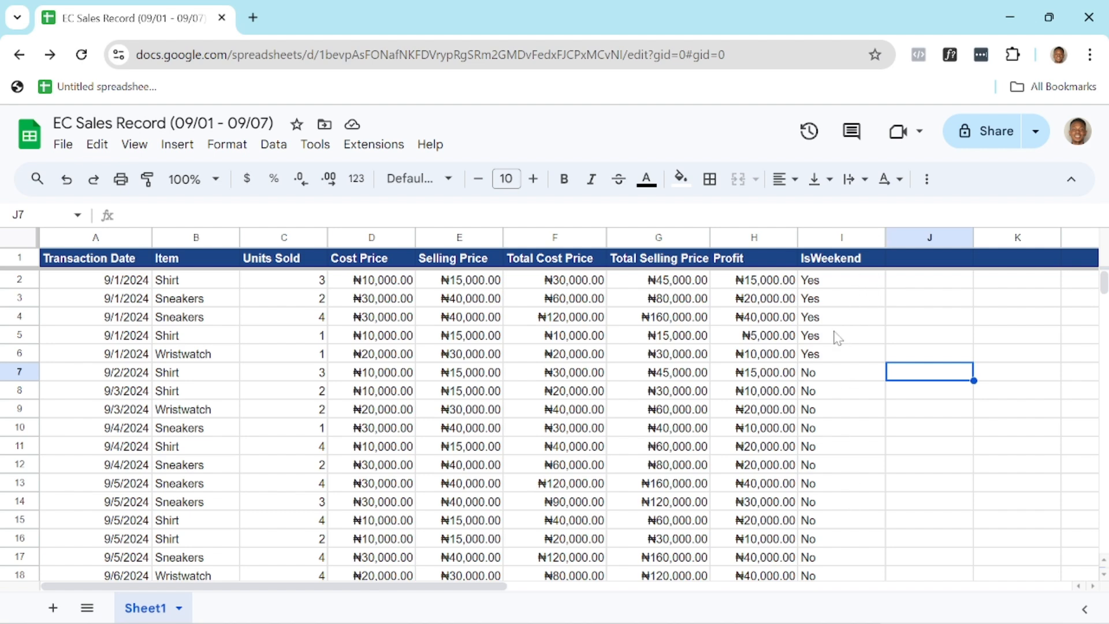
pyautogui.scroll(-2, 838, 336)
pyautogui.scroll(2, 834, 336)
pyautogui.scroll(-3, 847, 347)
pyautogui.scroll(-5, 848, 347)
pyautogui.scroll(2, 847, 347)
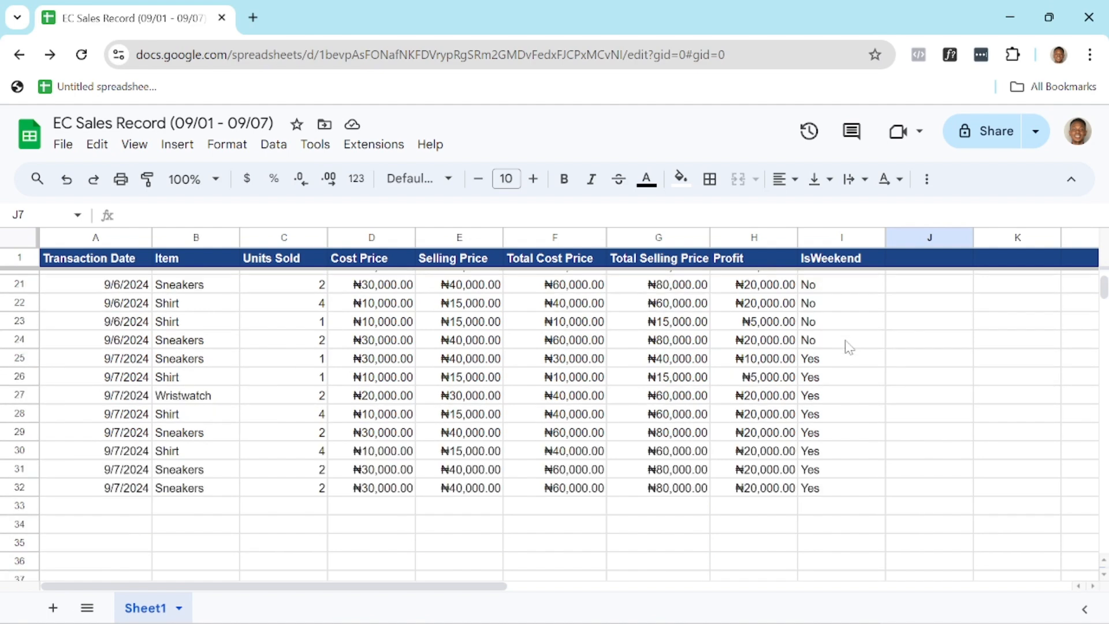
pyautogui.click(406, 529)
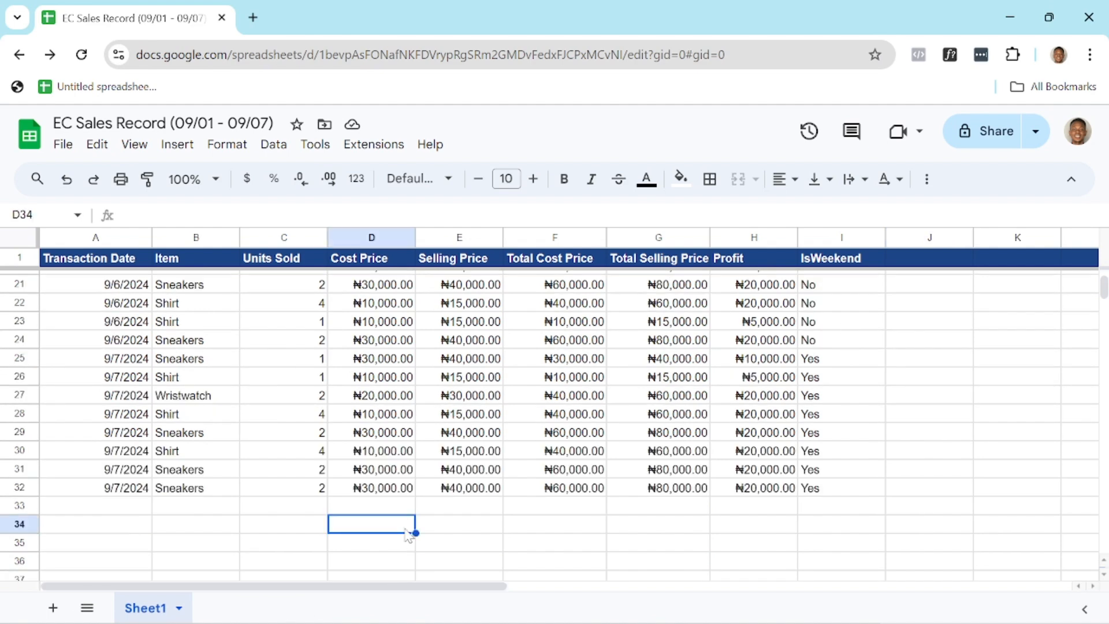
pyautogui.click(308, 529)
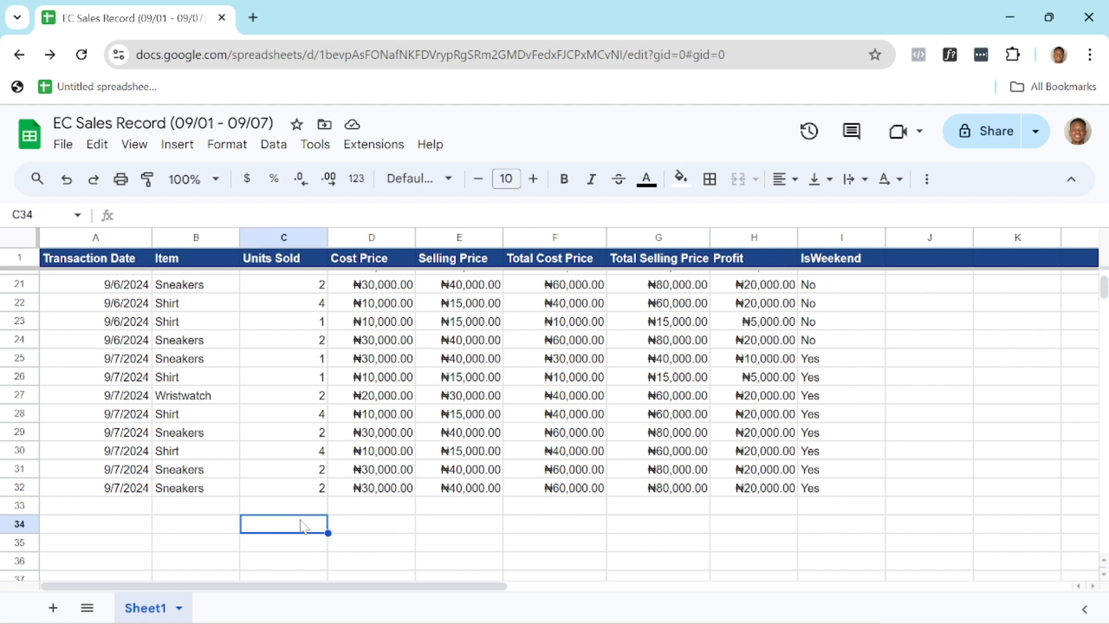
pyautogui.write('T')
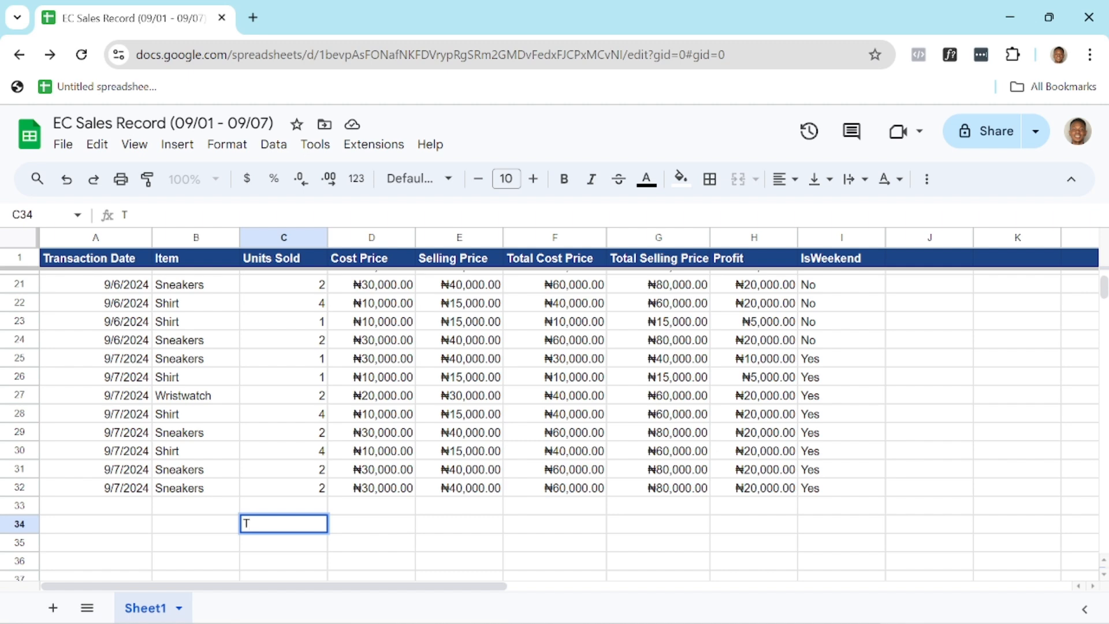
pyautogui.press('Escape')
pyautogui.click(466, 536)
pyautogui.write('To')
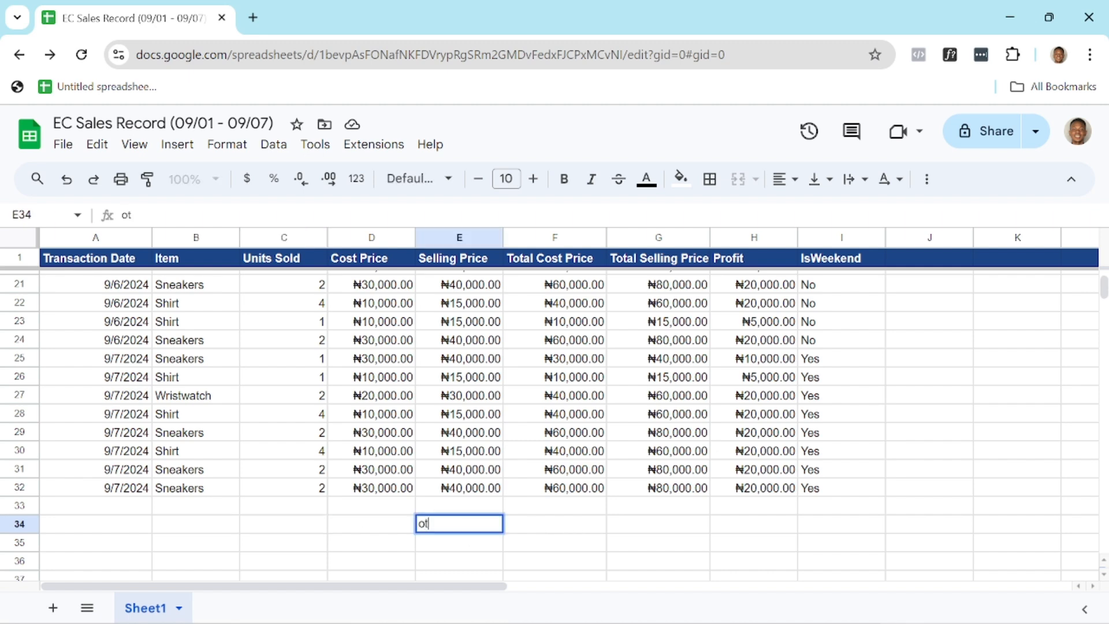
pyautogui.press('BackSpace')
pyautogui.press('BackSpace')
pyautogui.write('Total Cost')
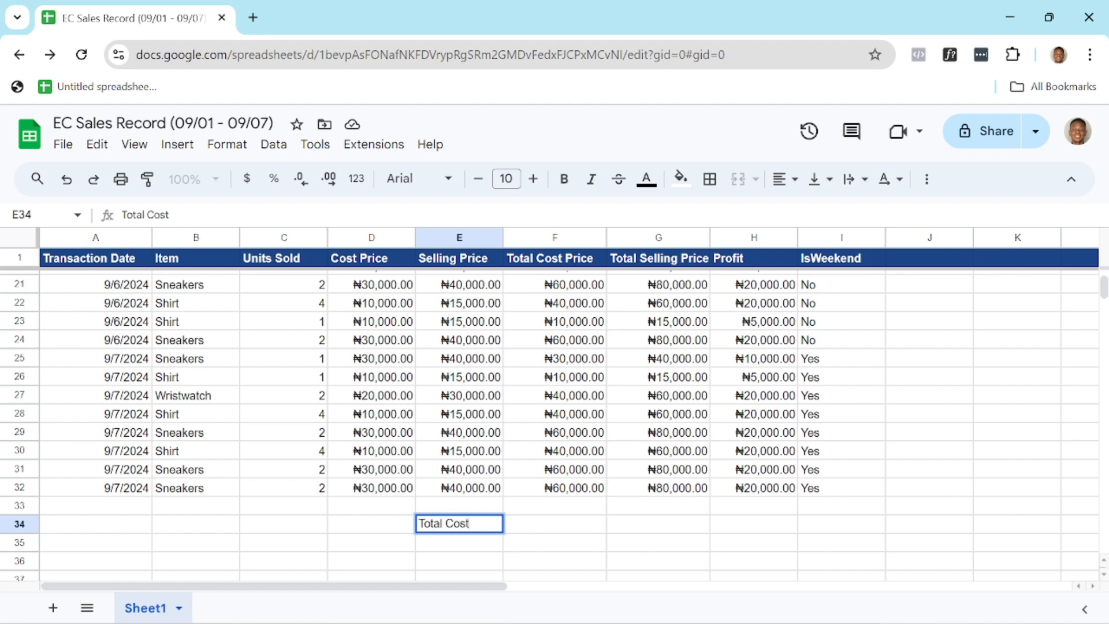
pyautogui.press('BackSpace')
pyautogui.press('BackSpace')
pyautogui.press('BackSpace')
pyautogui.press('BackSpace')
pyautogui.press('BackSpace')
pyautogui.press('BackSpace')
pyautogui.press('BackSpace')
pyautogui.press('BackSpace')
pyautogui.press('BackSpace')
pyautogui.press('BackSpace')
pyautogui.write('Sum of')
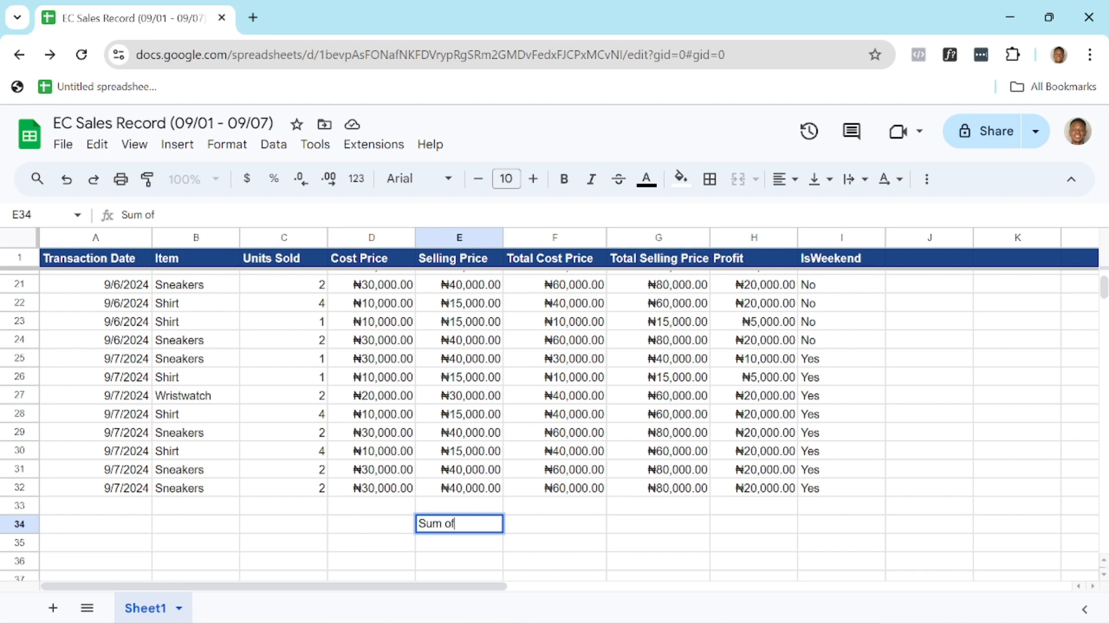
pyautogui.press('BackSpace')
pyautogui.press('BackSpace')
pyautogui.press('BackSpace')
pyautogui.press('BackSpace')
pyautogui.press('BackSpace')
pyautogui.press('BackSpace')
# - Label cell E34 "Grand Cost" and total the Total Cost Price column in F34 with =SUM(F2:F32)
pyautogui.write('Grand Cost')
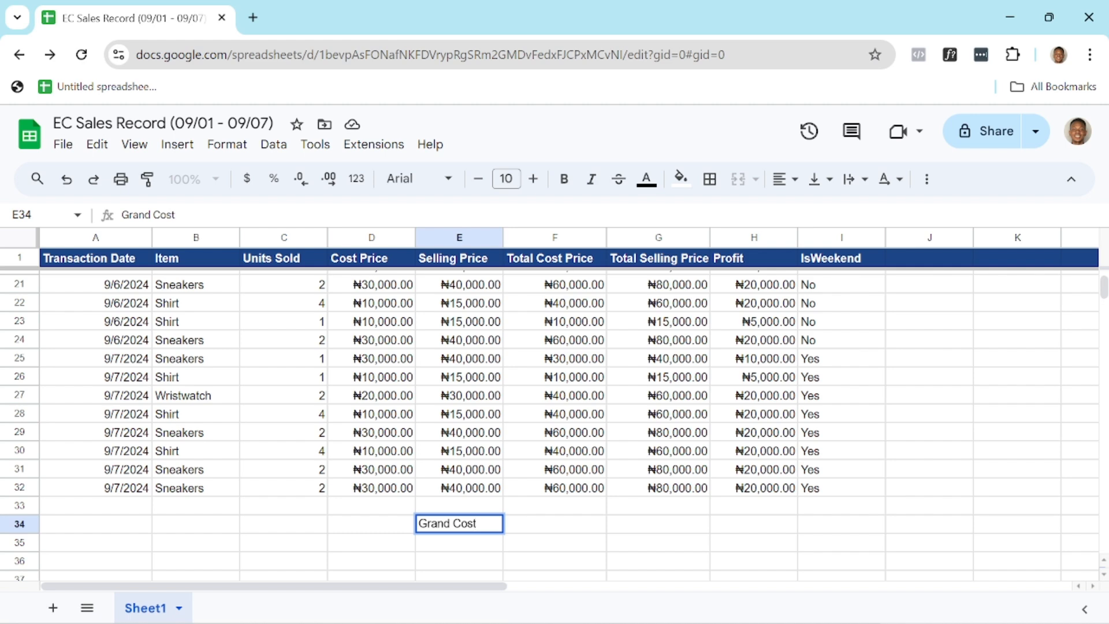
pyautogui.click(563, 534)
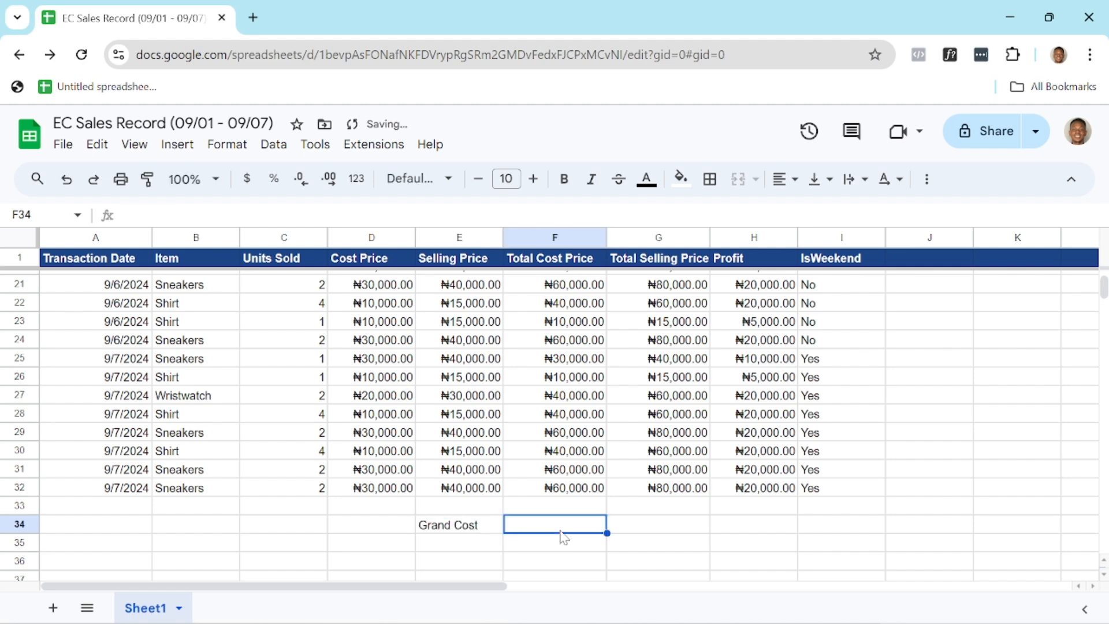
pyautogui.write('=')
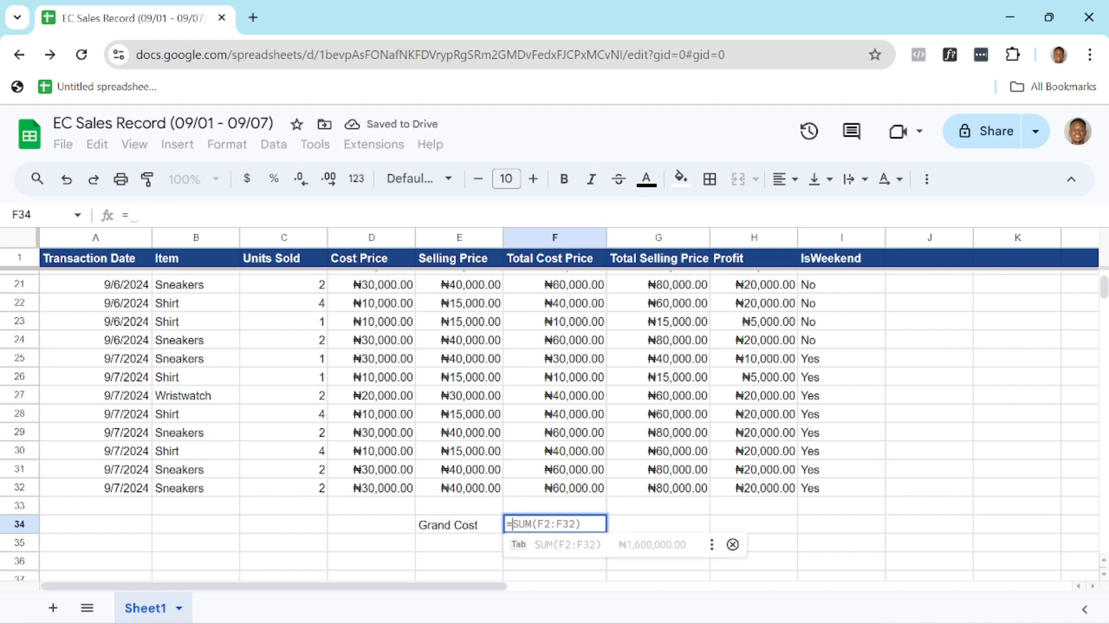
pyautogui.write('su')
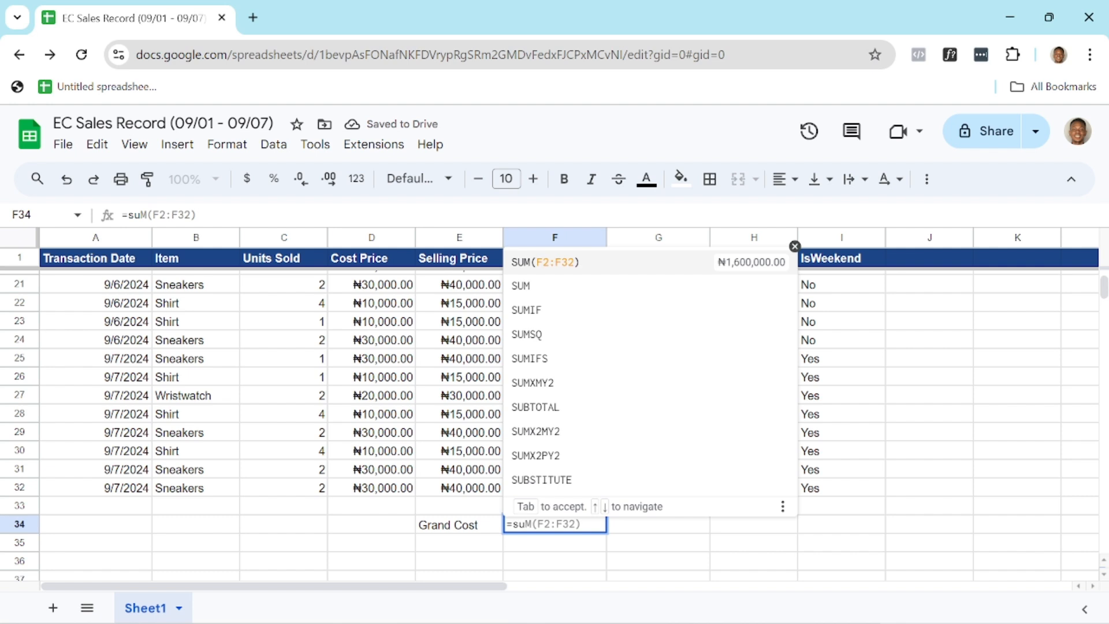
pyautogui.press('Tab')
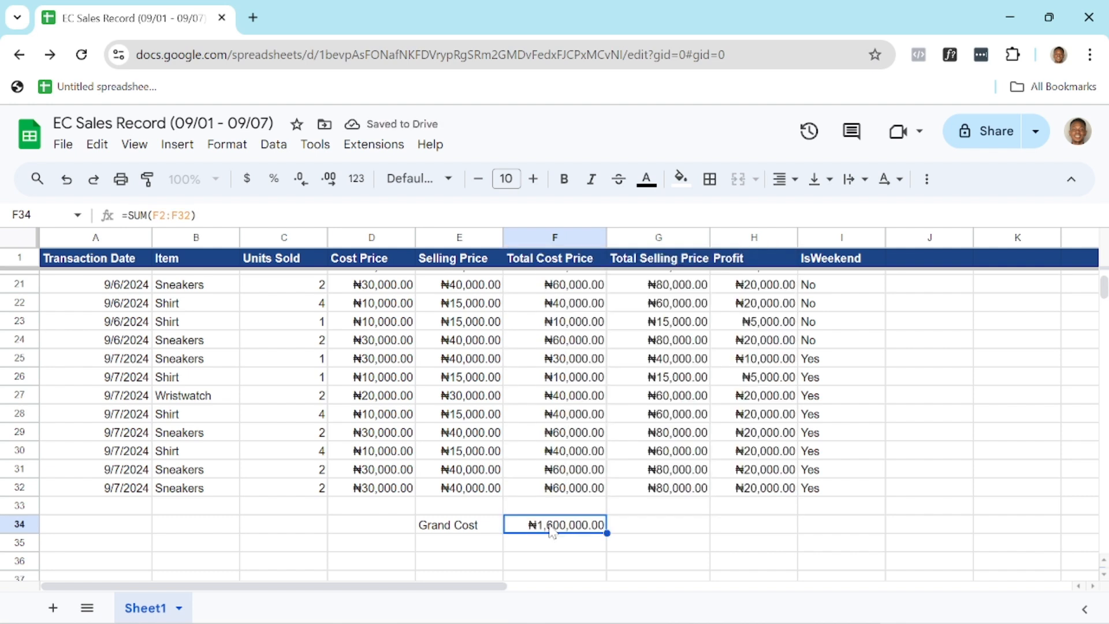
# - Inspect the SUM formula in F34 and check its F2:F32 range against the Total Cost Price column
pyautogui.doubleClick(565, 531)
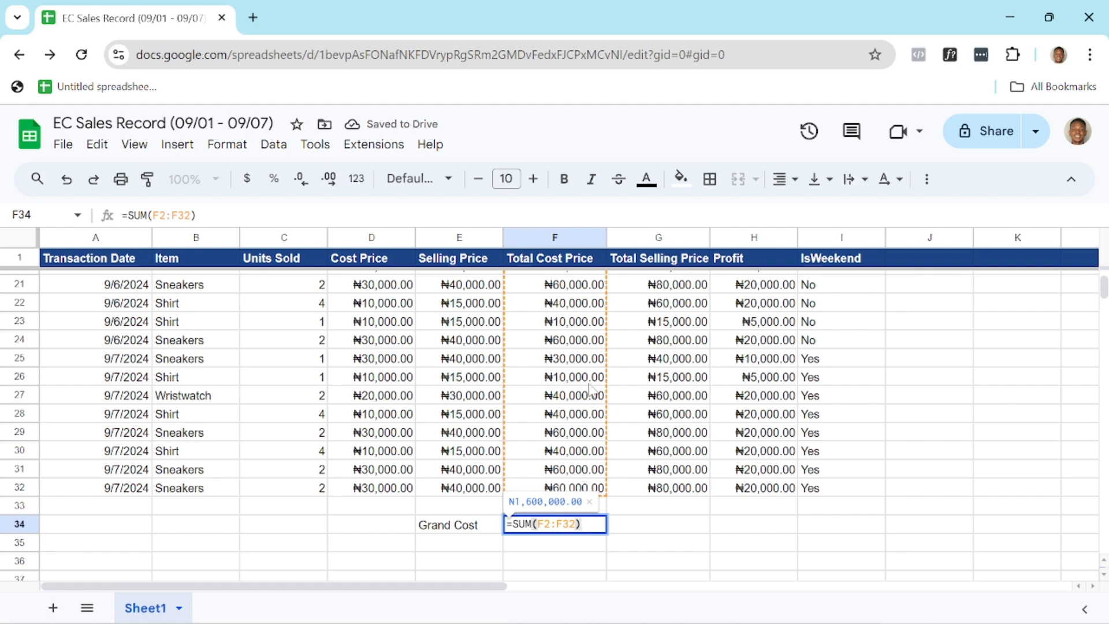
pyautogui.scroll(6, 621, 358)
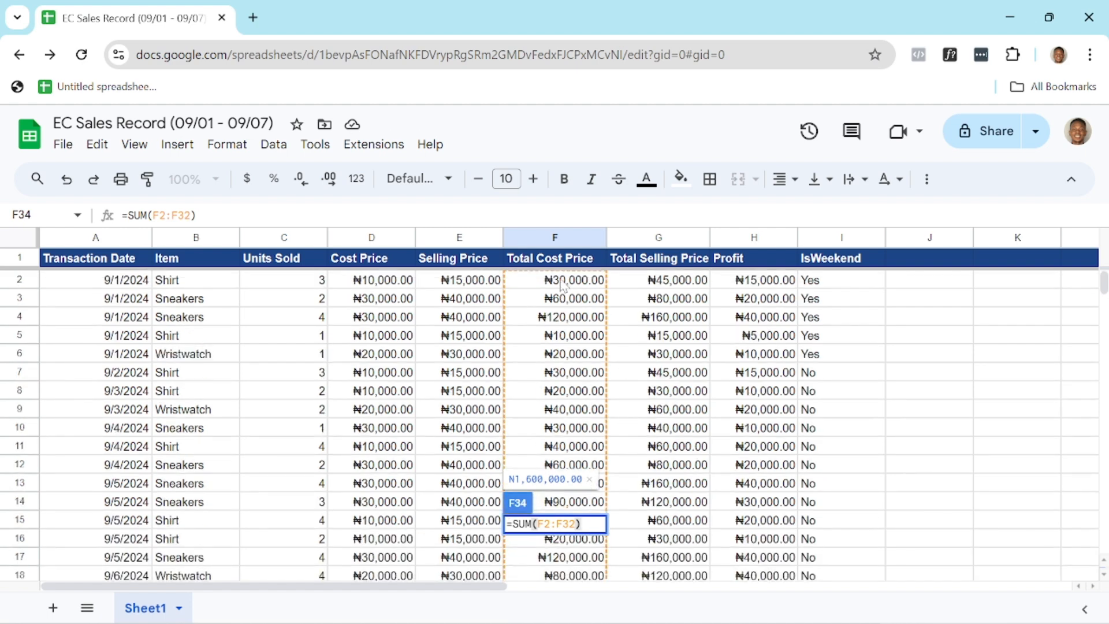
pyautogui.scroll(-2, 563, 286)
pyautogui.scroll(2, 563, 285)
pyautogui.scroll(-8, 575, 285)
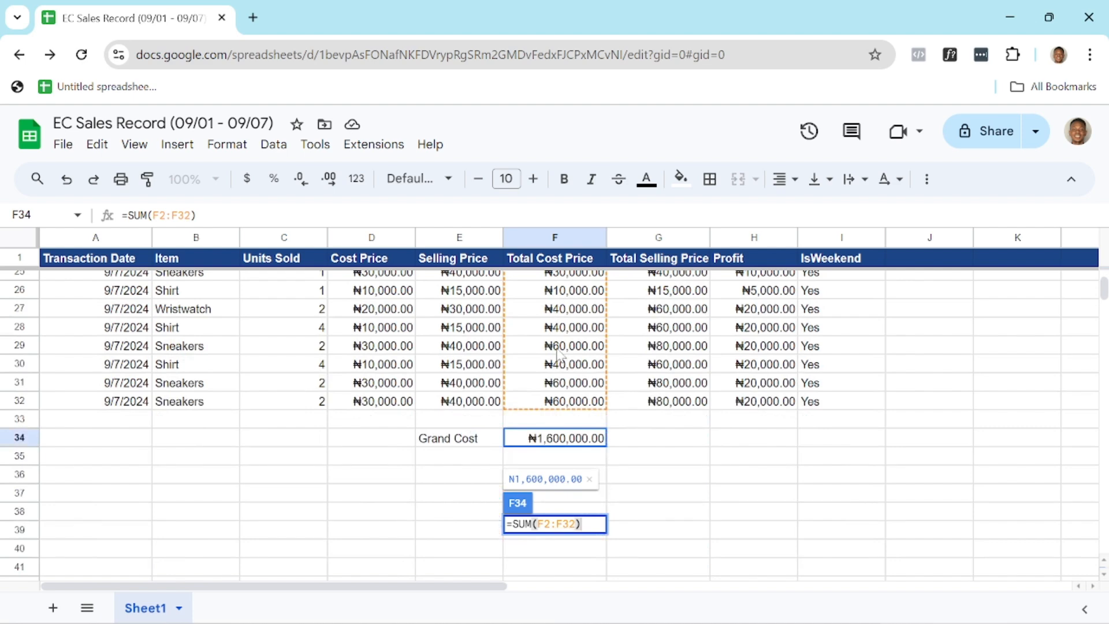
pyautogui.press('Return')
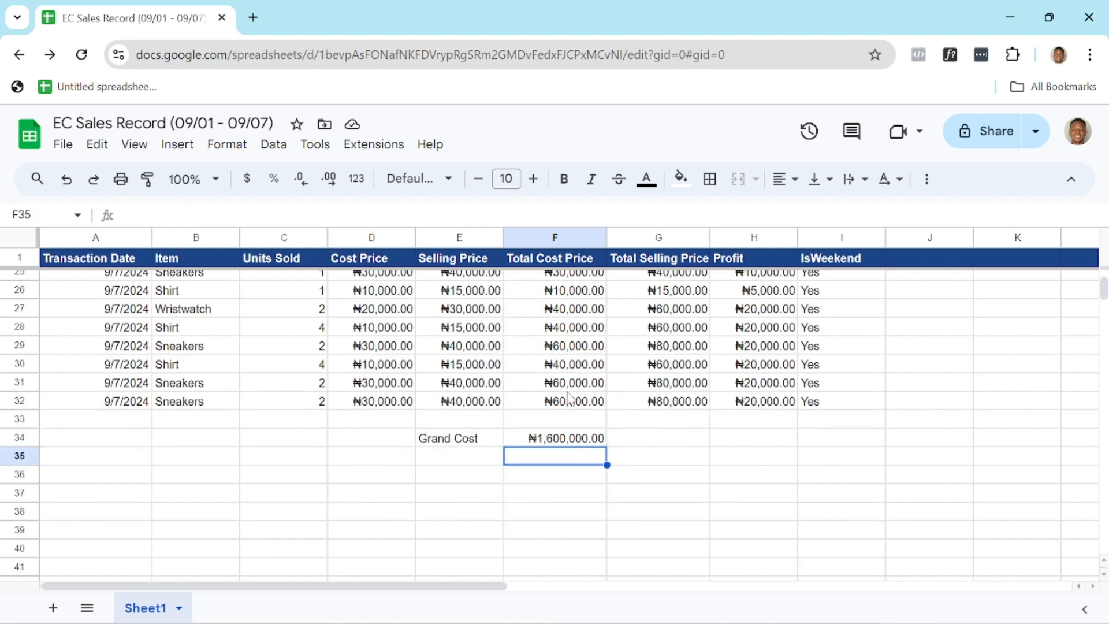
pyautogui.click(697, 459)
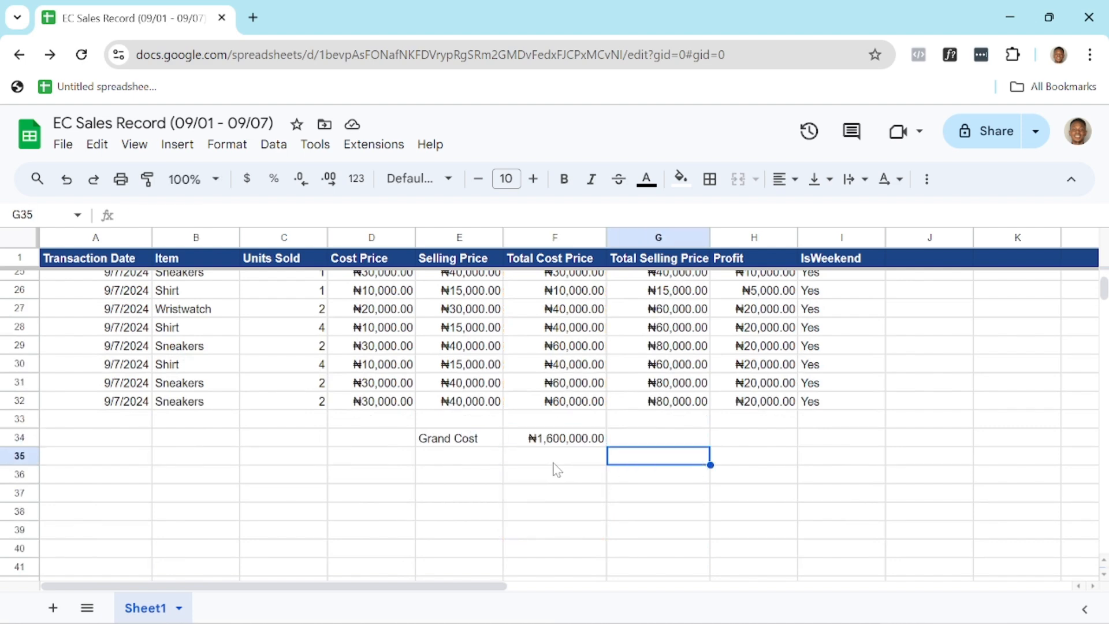
pyautogui.click(582, 445)
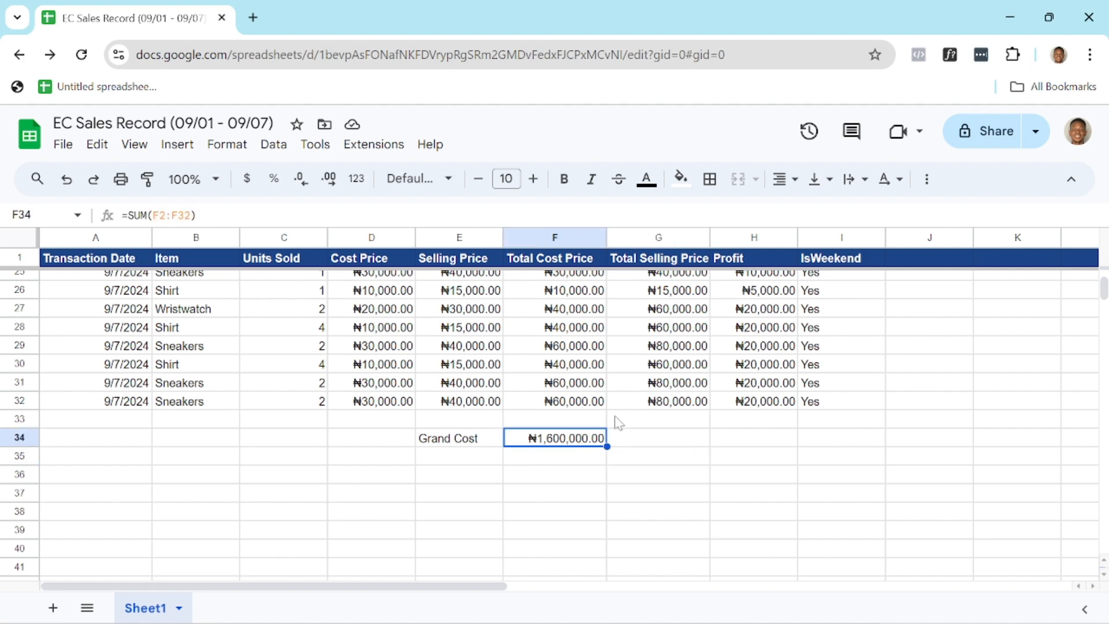
pyautogui.scroll(3, 572, 288)
pyautogui.scroll(5, 572, 289)
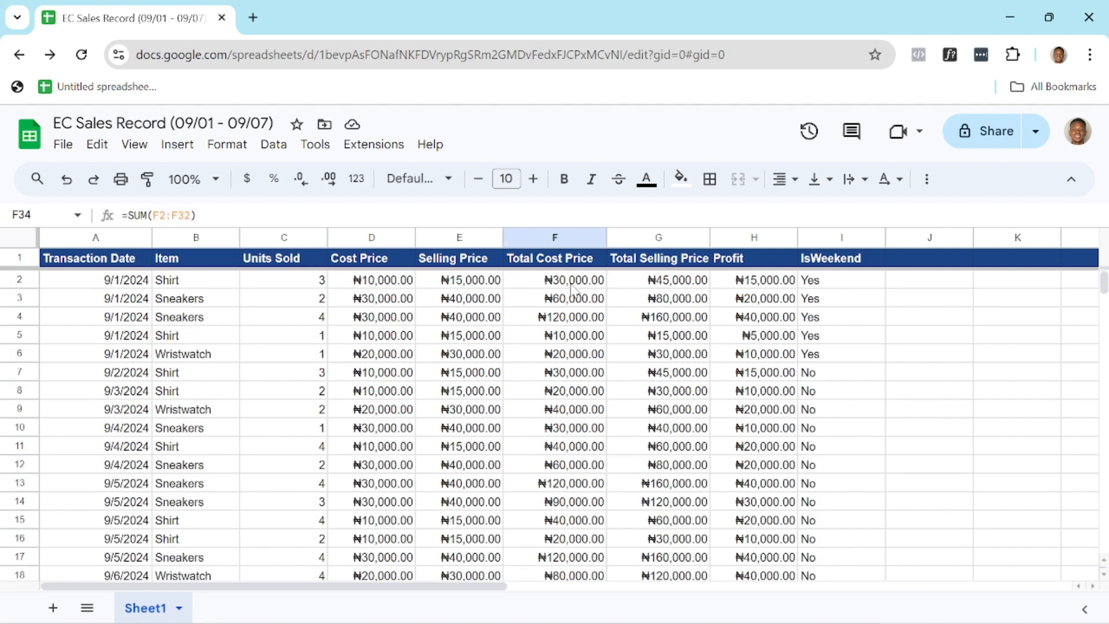
pyautogui.scroll(-6, 577, 347)
# - Fill the SUM formula from F34 across to G34 and check that it references the Total Selling Price column
pyautogui.click(679, 529)
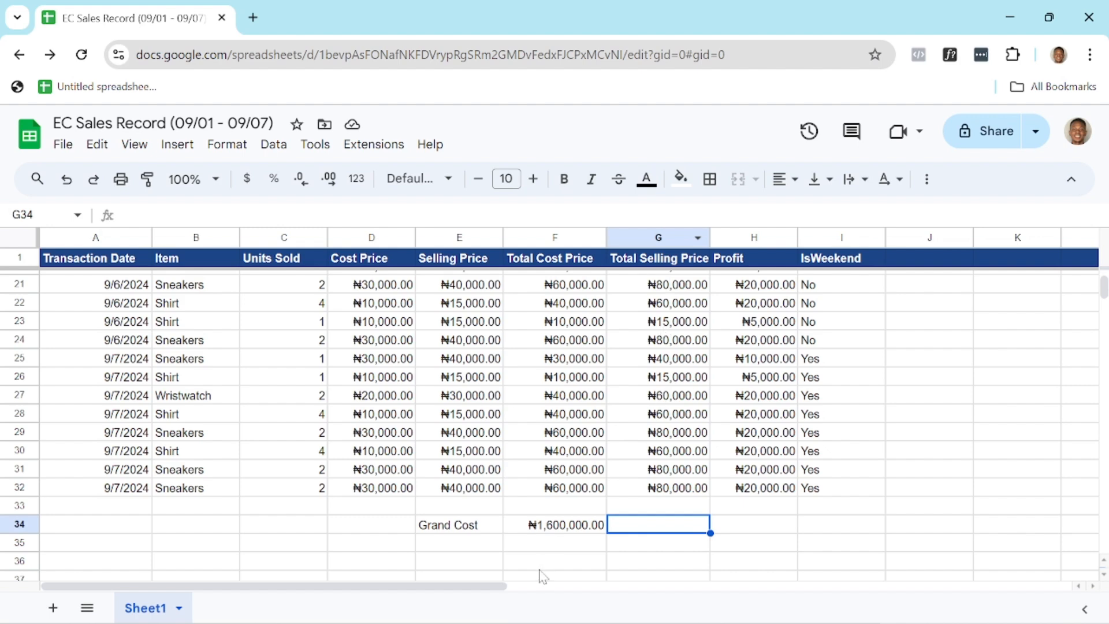
pyautogui.click(563, 525)
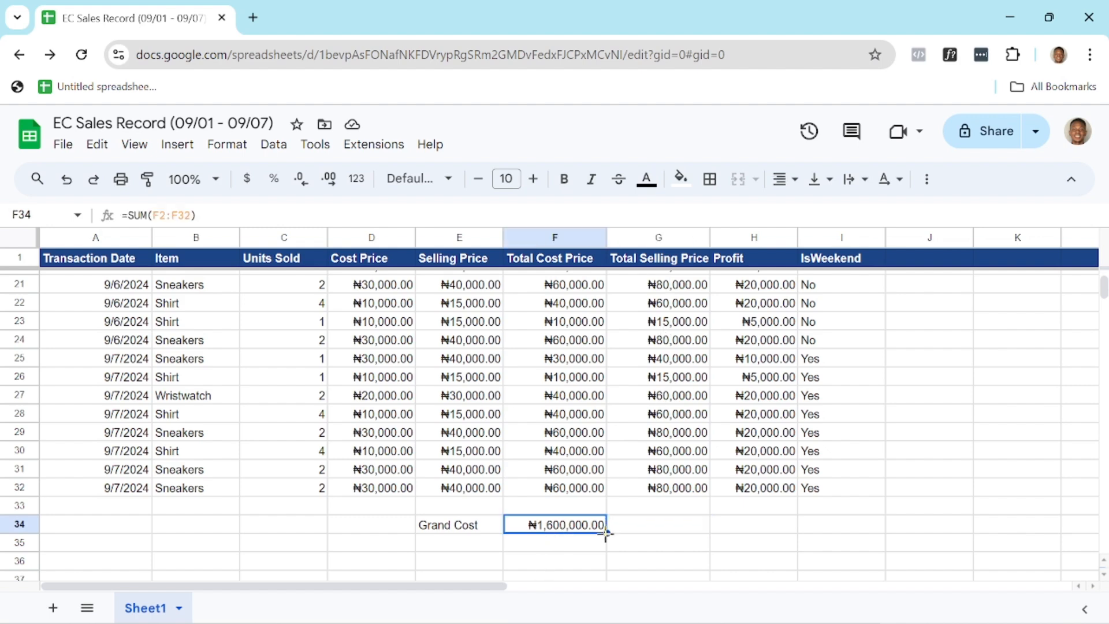
pyautogui.moveTo(606, 532); pyautogui.dragTo(705, 532)
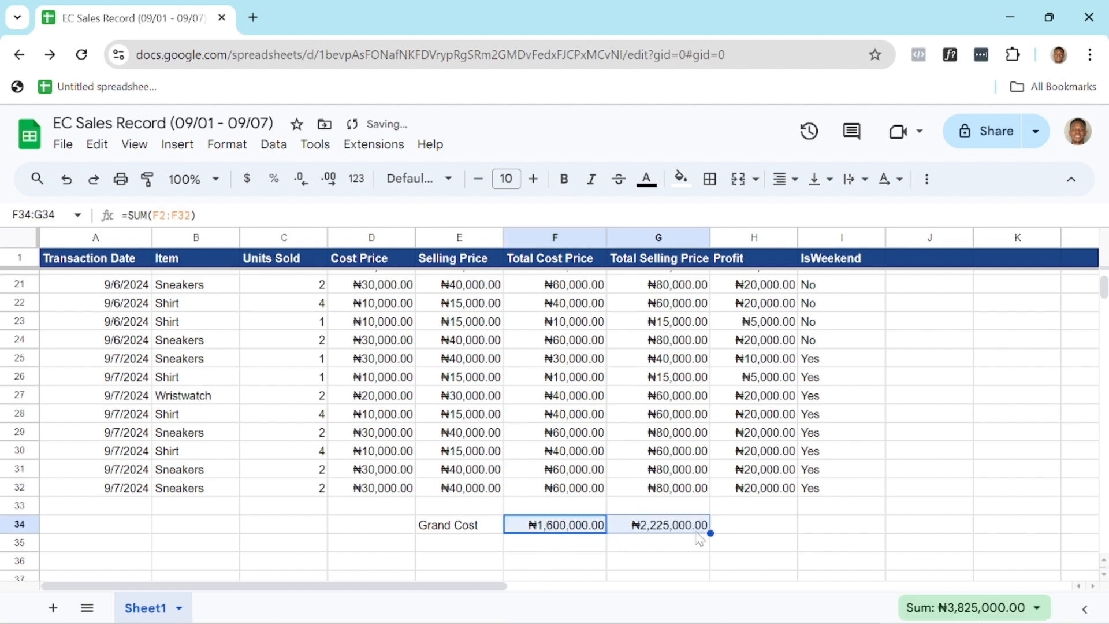
pyautogui.click(744, 530)
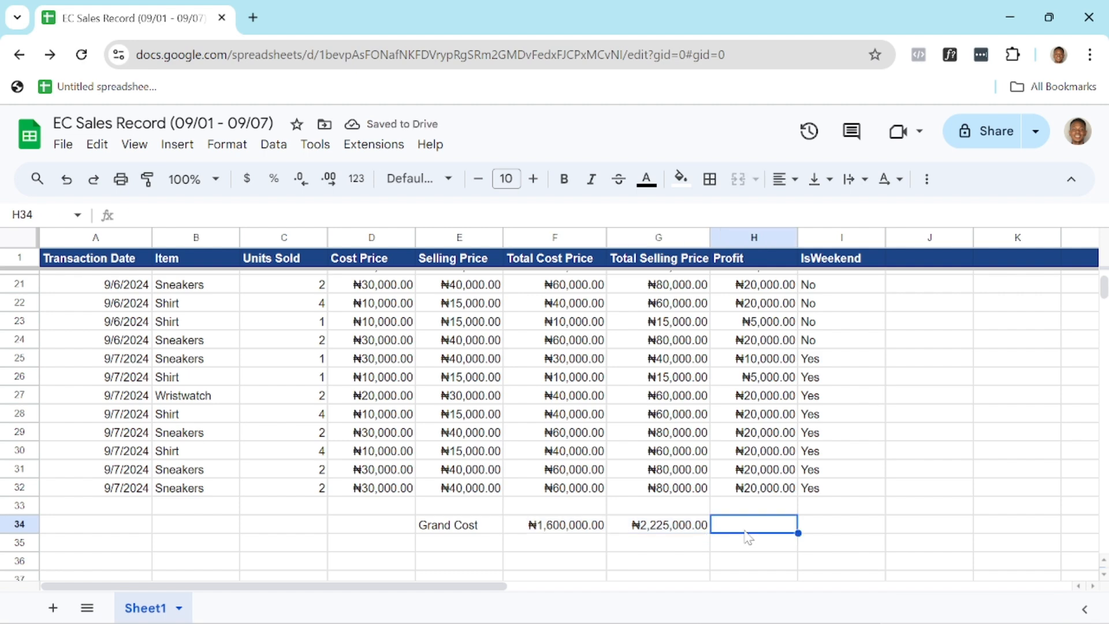
pyautogui.doubleClick(697, 535)
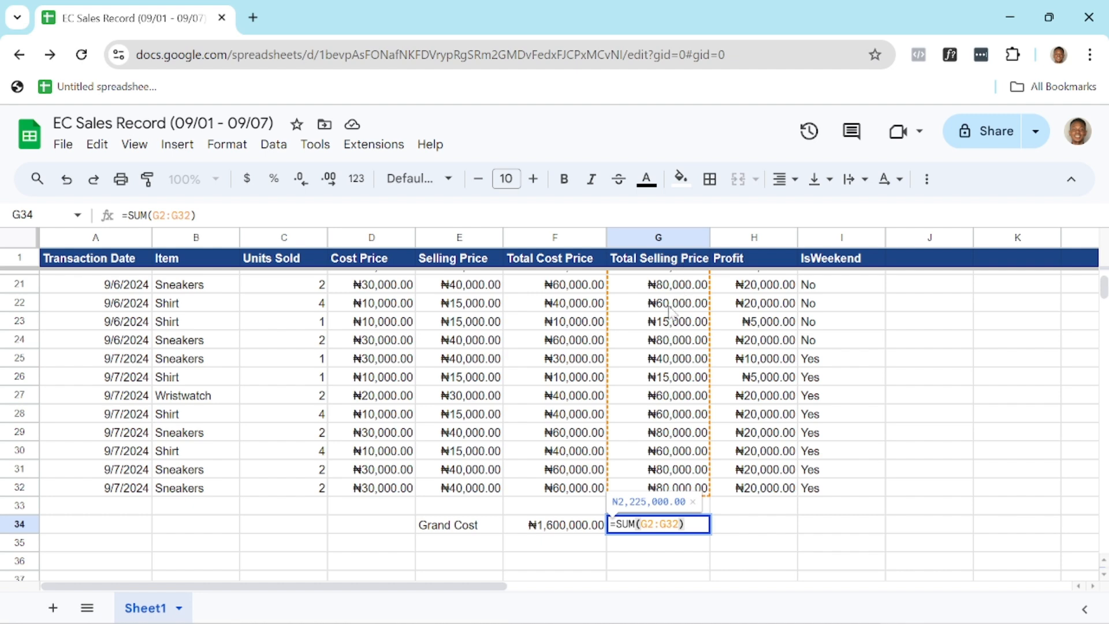
# - Calculate the overall profit in H34 with the formula =G34-F34
pyautogui.click(729, 534)
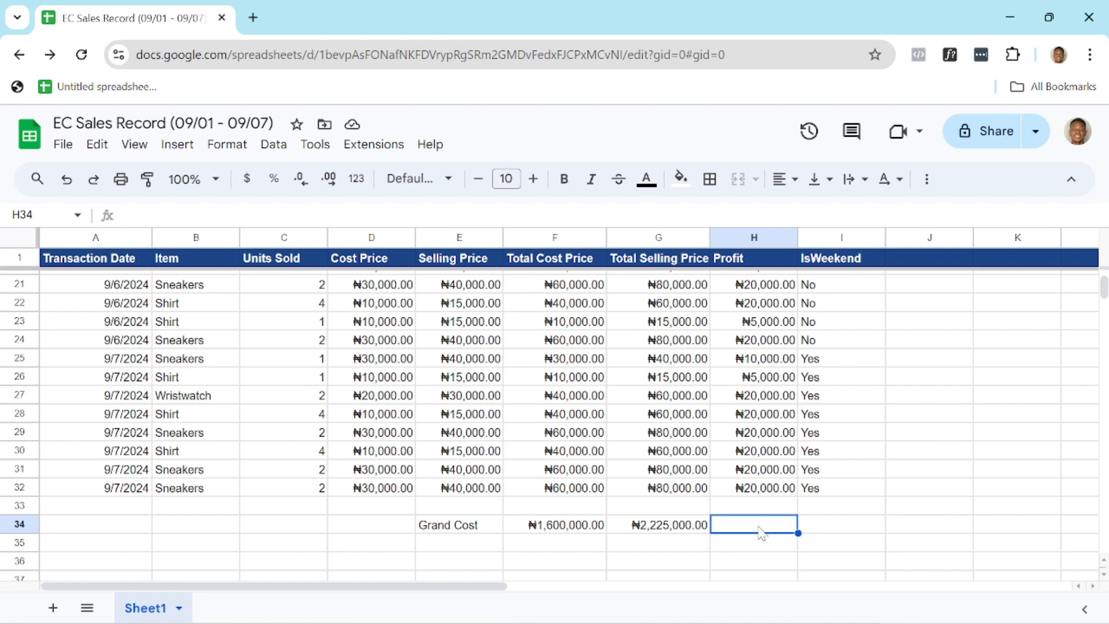
pyautogui.write('+')
pyautogui.press('BackSpace')
pyautogui.write('=')
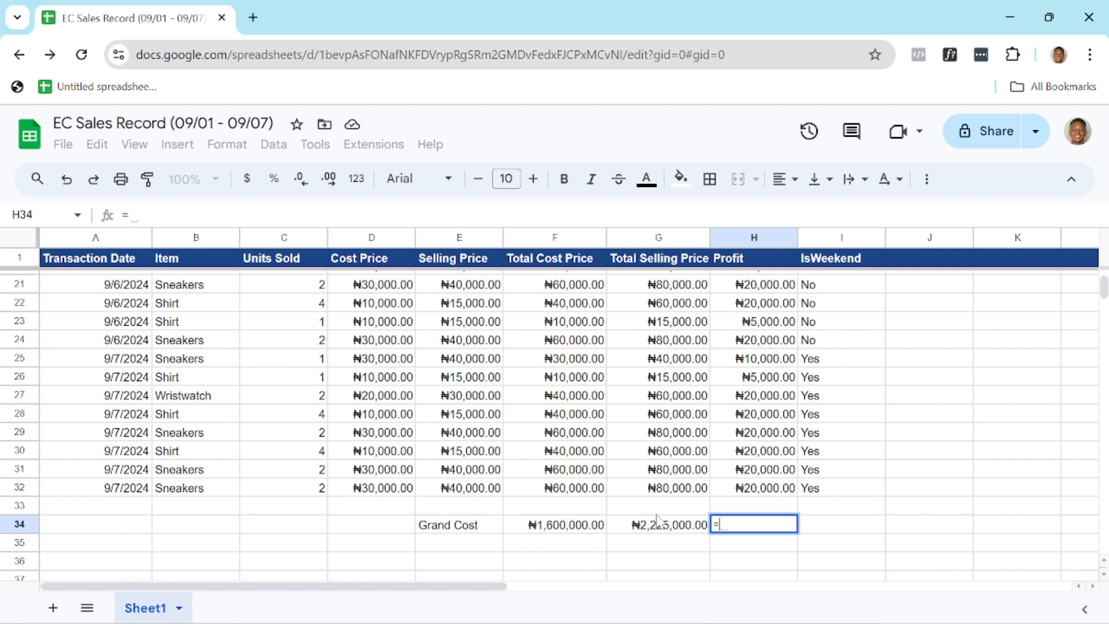
pyautogui.click(679, 530)
pyautogui.write('-')
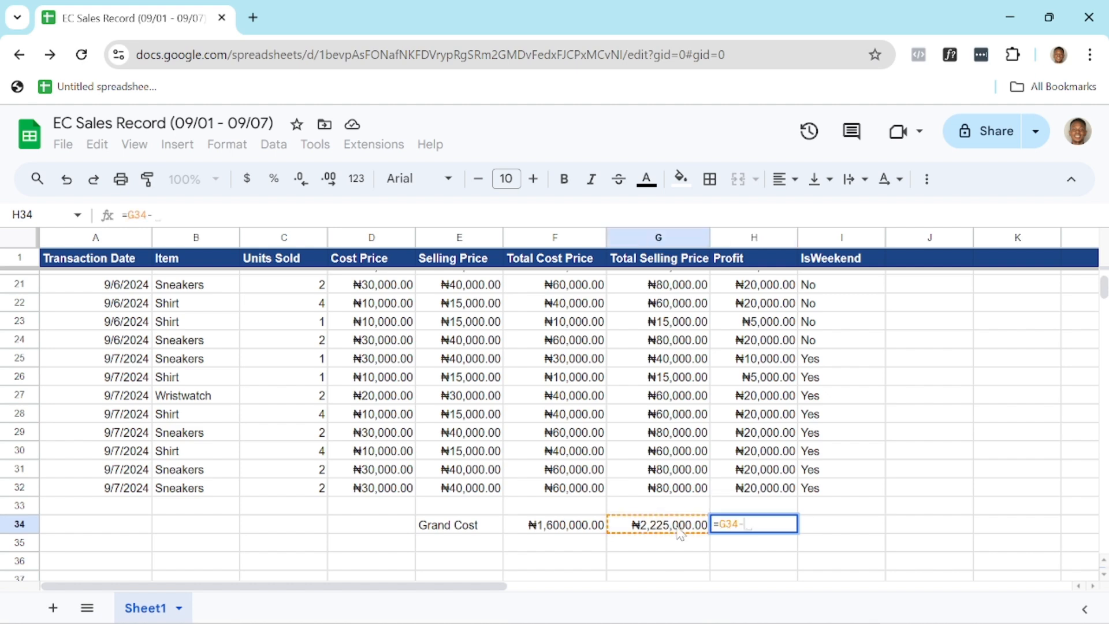
pyautogui.click(567, 528)
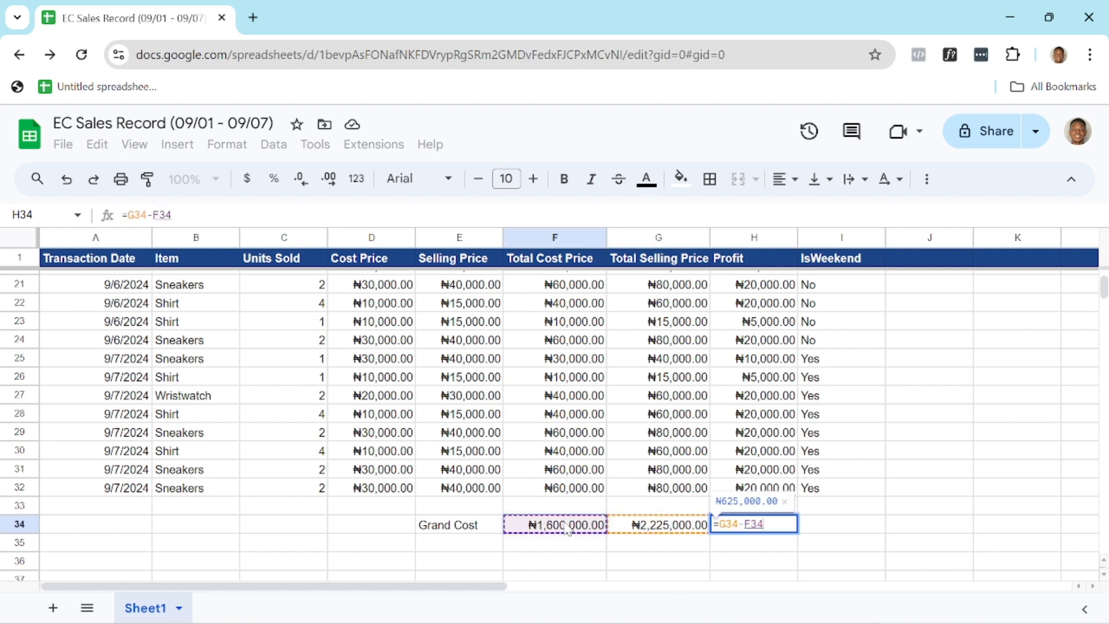
pyautogui.press('Return')
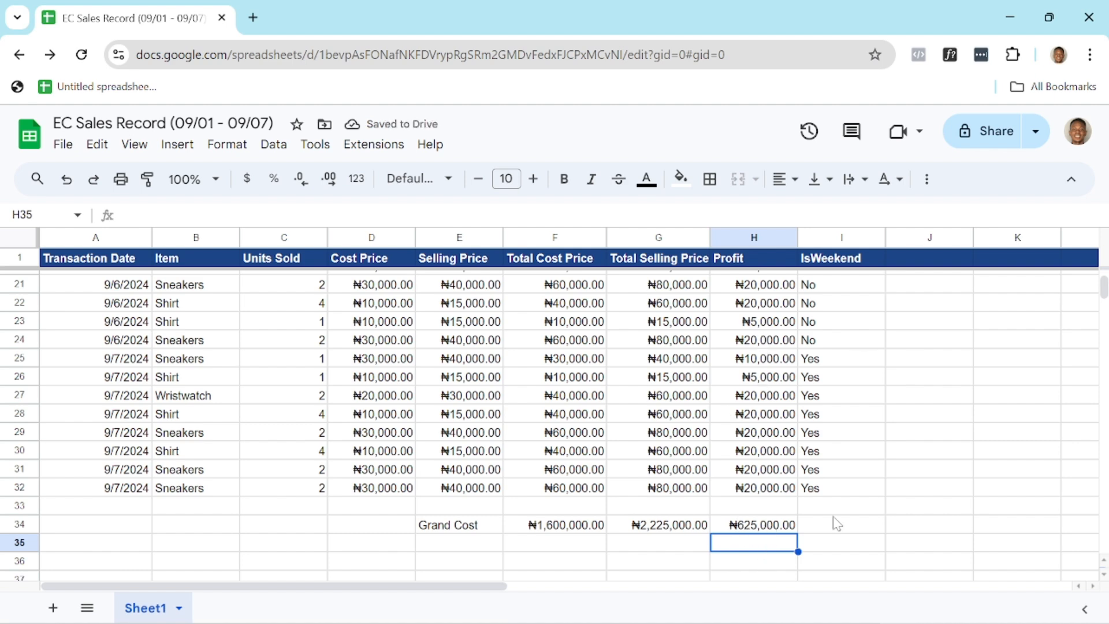
pyautogui.click(931, 526)
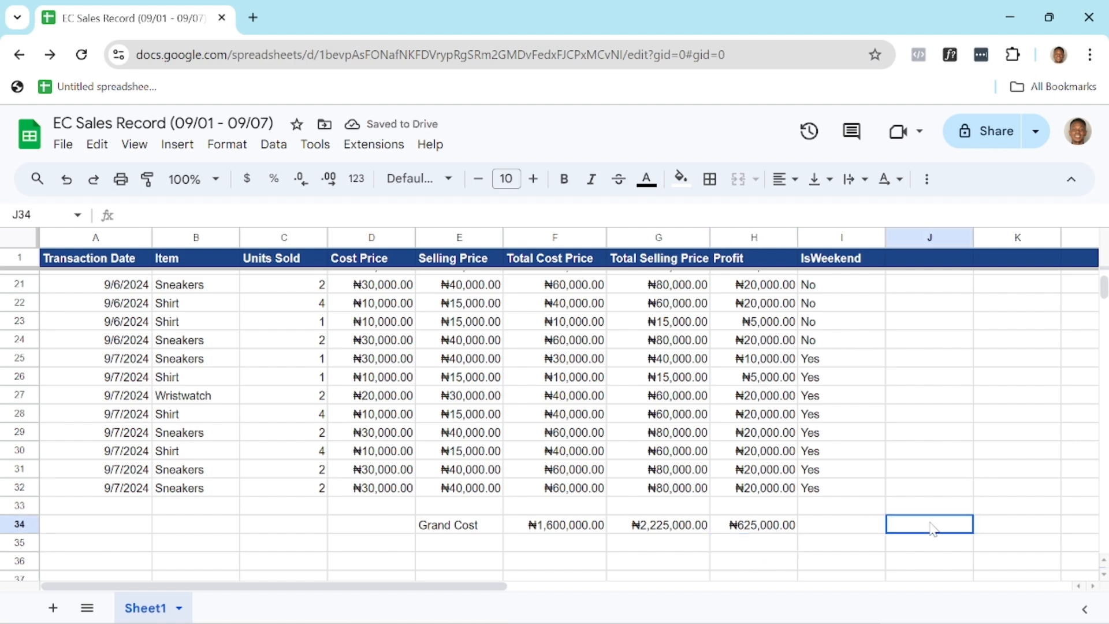
pyautogui.click(874, 561)
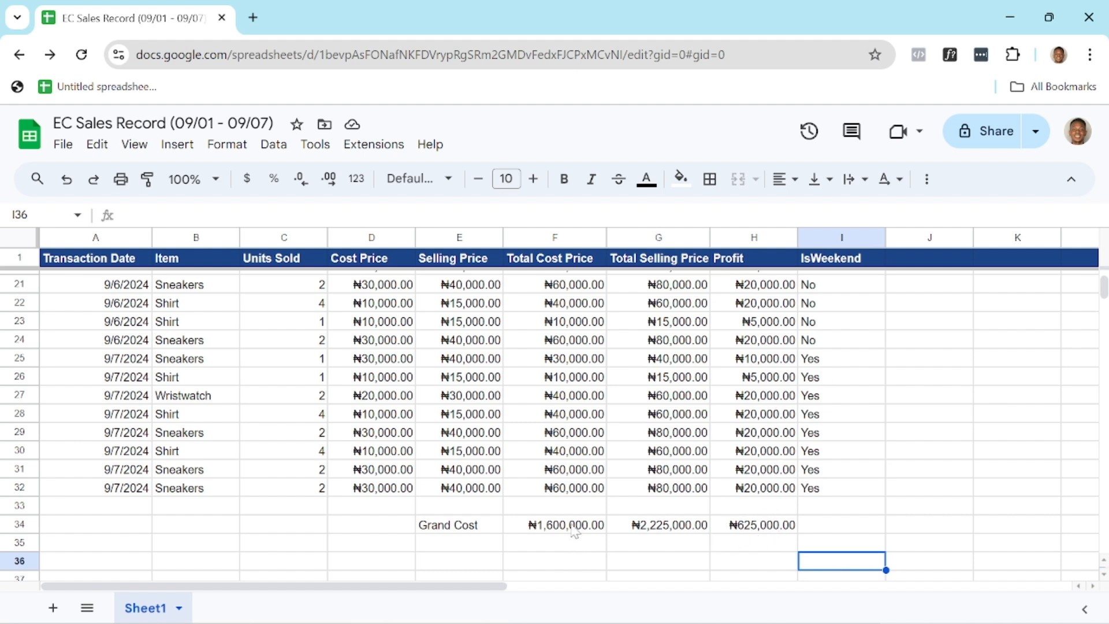
# - Label cell E35 "Weekend Sales" directly below the Grand Cost label
pyautogui.click(451, 550)
pyautogui.write('We')
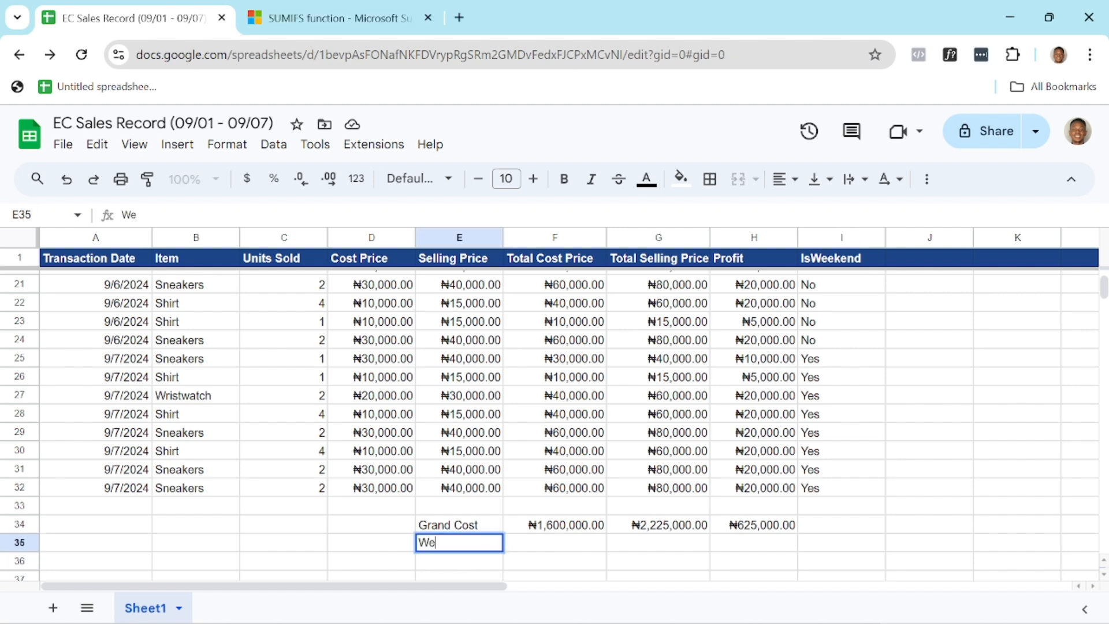
pyautogui.write('ekend Sales')
# - Begin a SUMIF formula in cell I35 with the Profit column range H2:H32 as its first argument
pyautogui.click(839, 547)
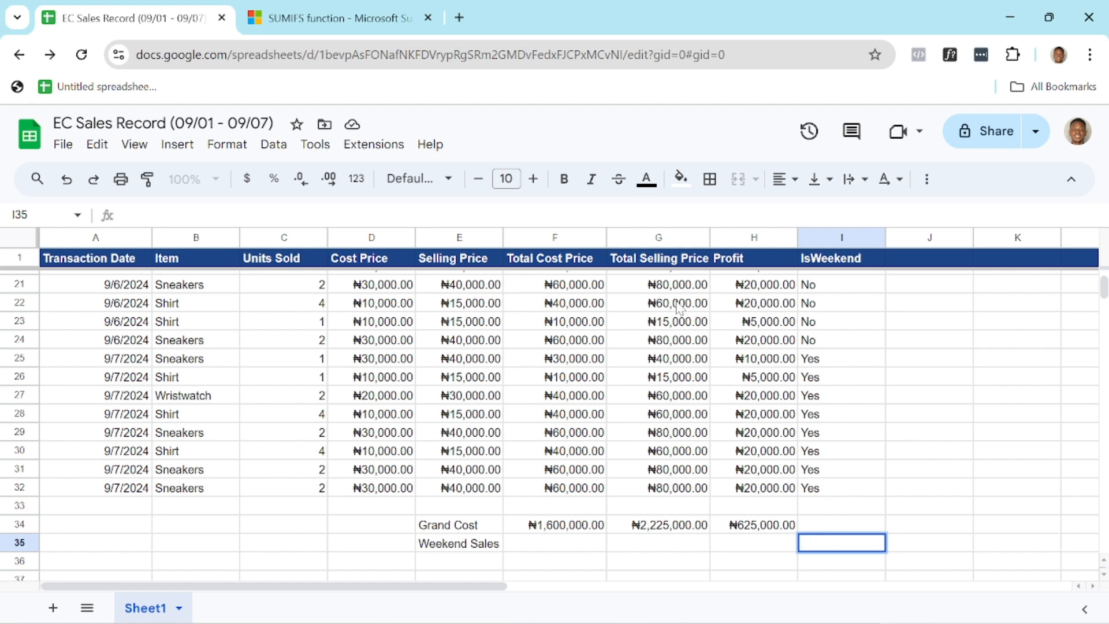
pyautogui.doubleClick(848, 541)
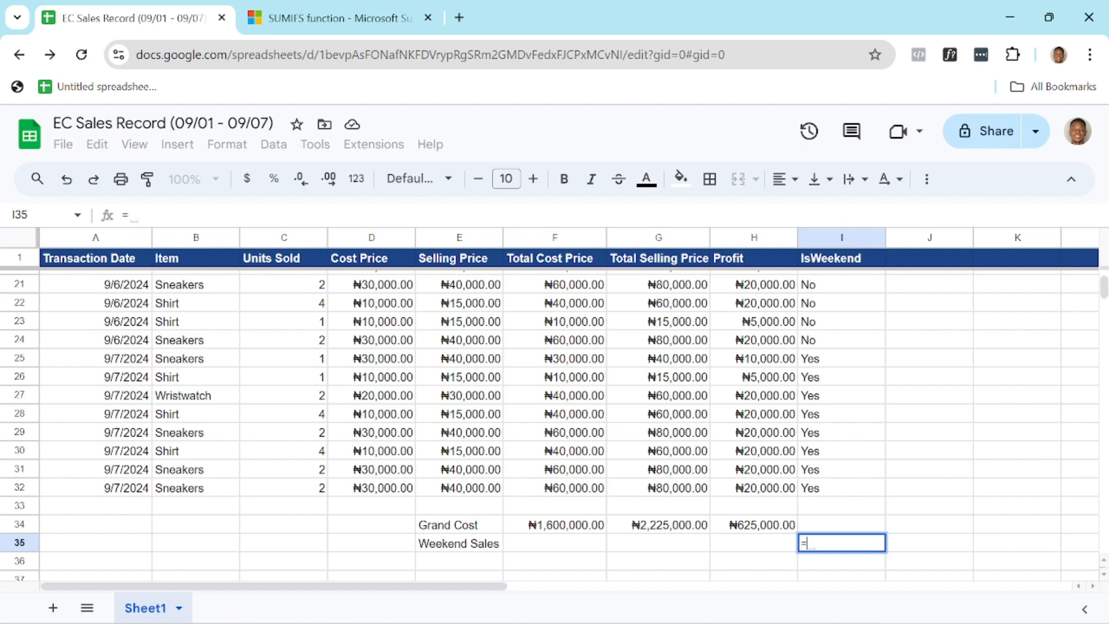
pyautogui.write('=sum')
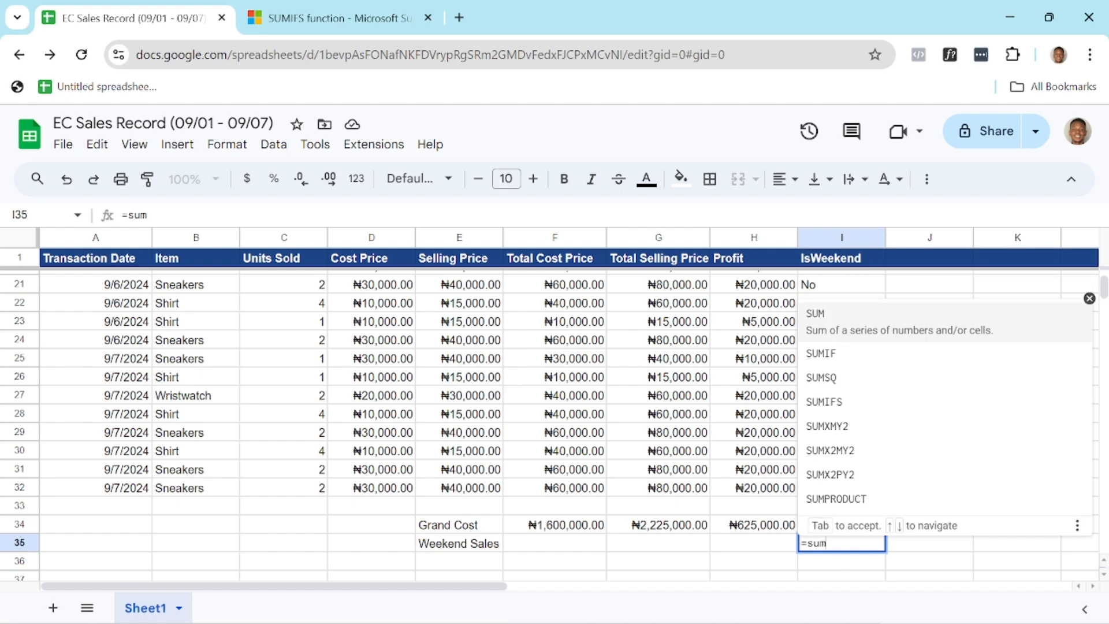
pyautogui.press('Down')
pyautogui.press('Up')
pyautogui.write('i')
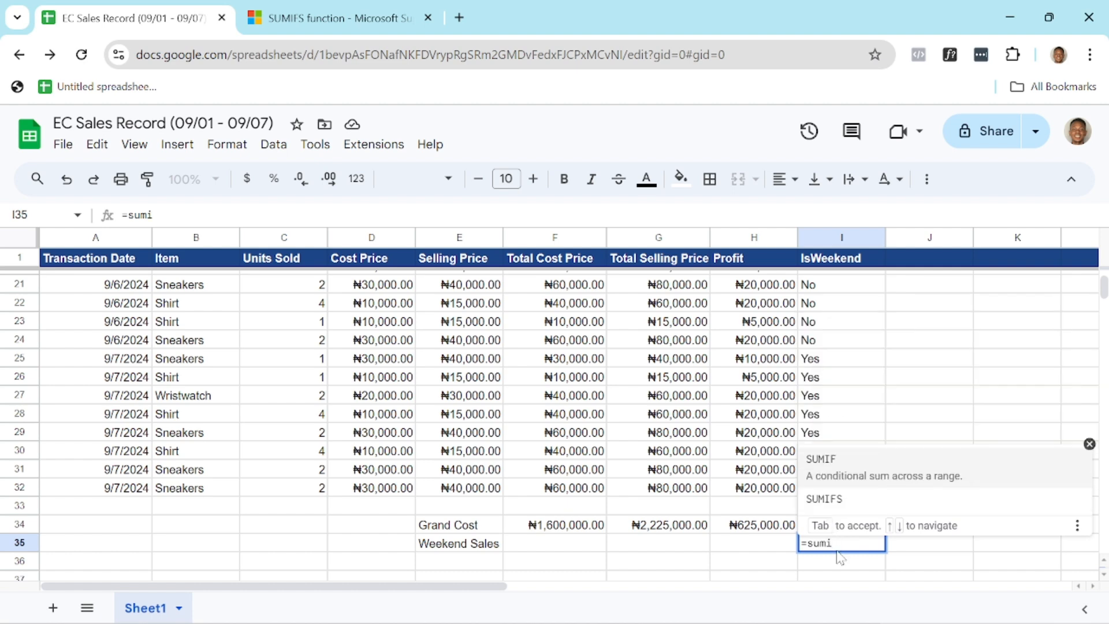
pyautogui.press('Tab')
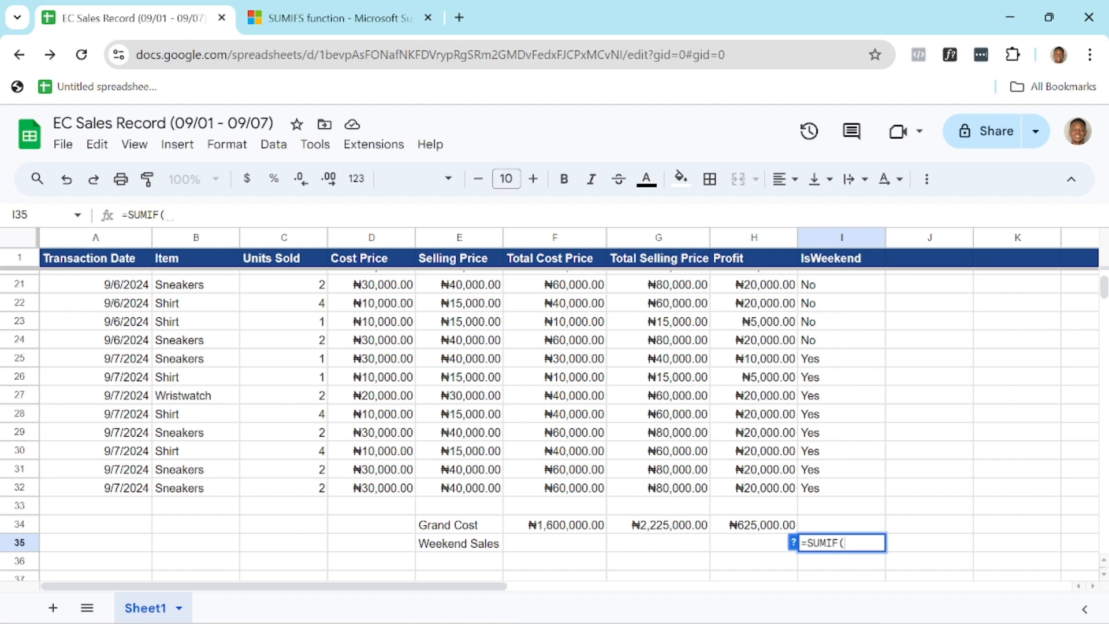
pyautogui.click(764, 238)
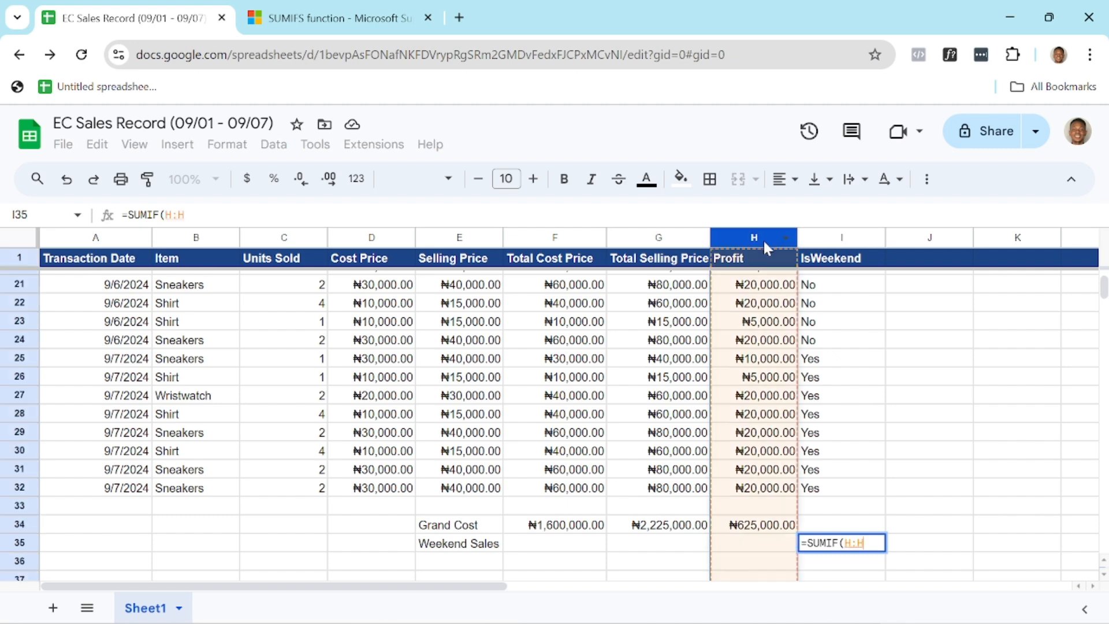
pyautogui.click(851, 543)
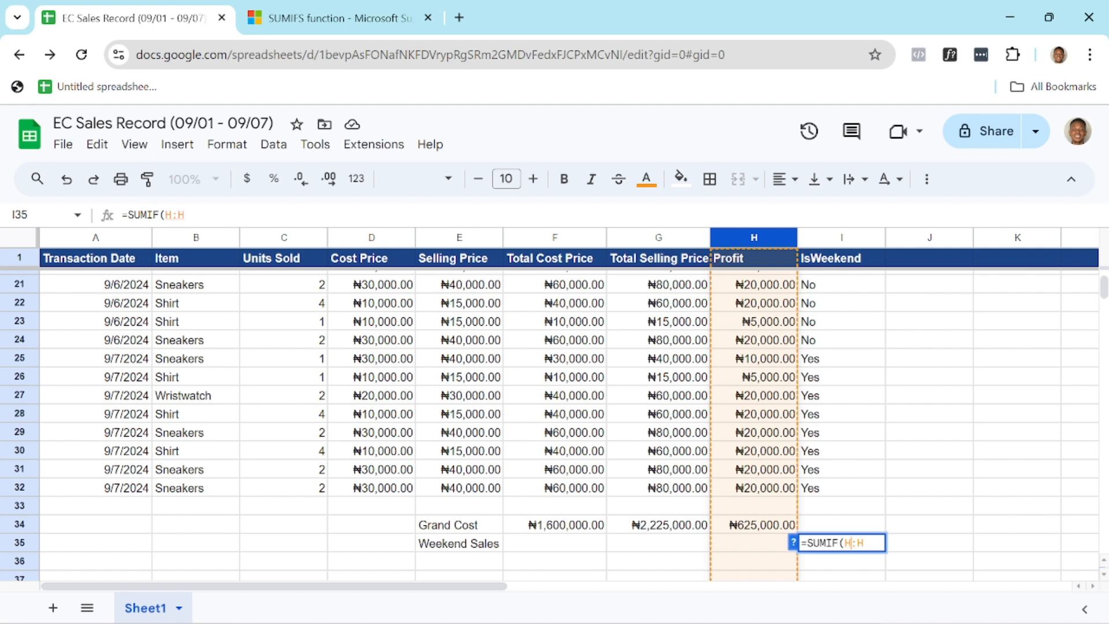
pyautogui.write('2:H')
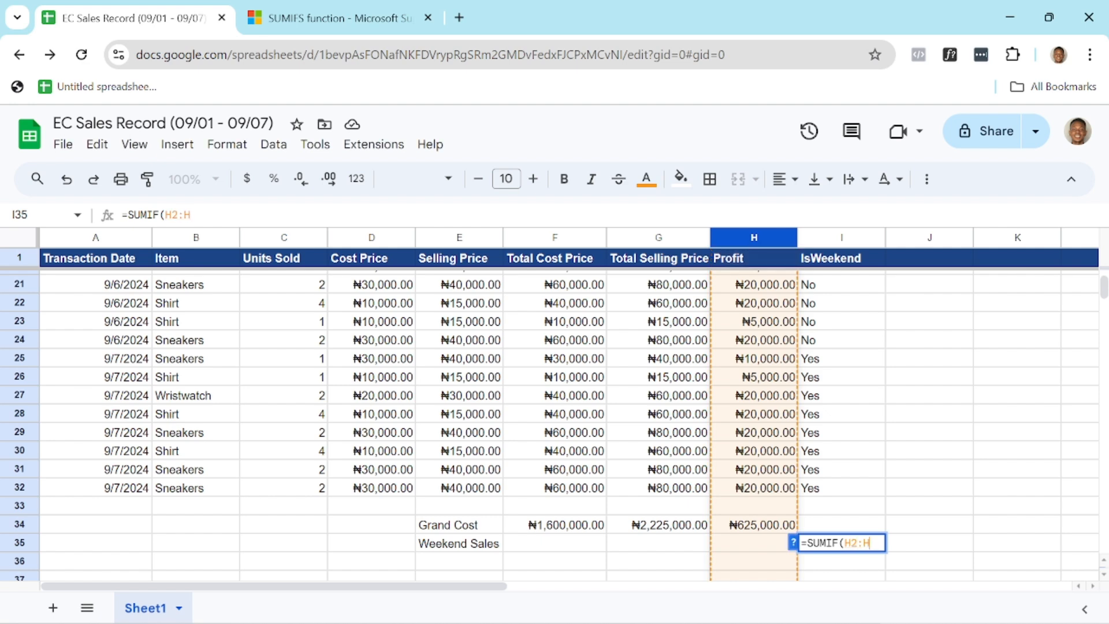
pyautogui.write('32')
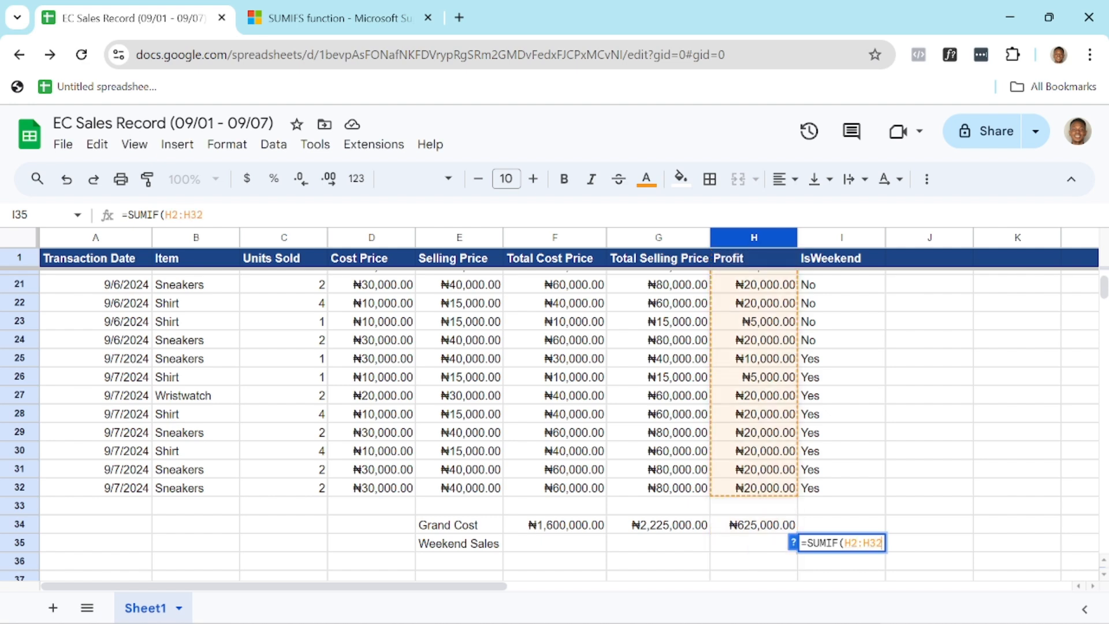
# - Complete the I35 SUMIF formula with the criterion ">10000" to sum only profits above 10000
pyautogui.write(',')
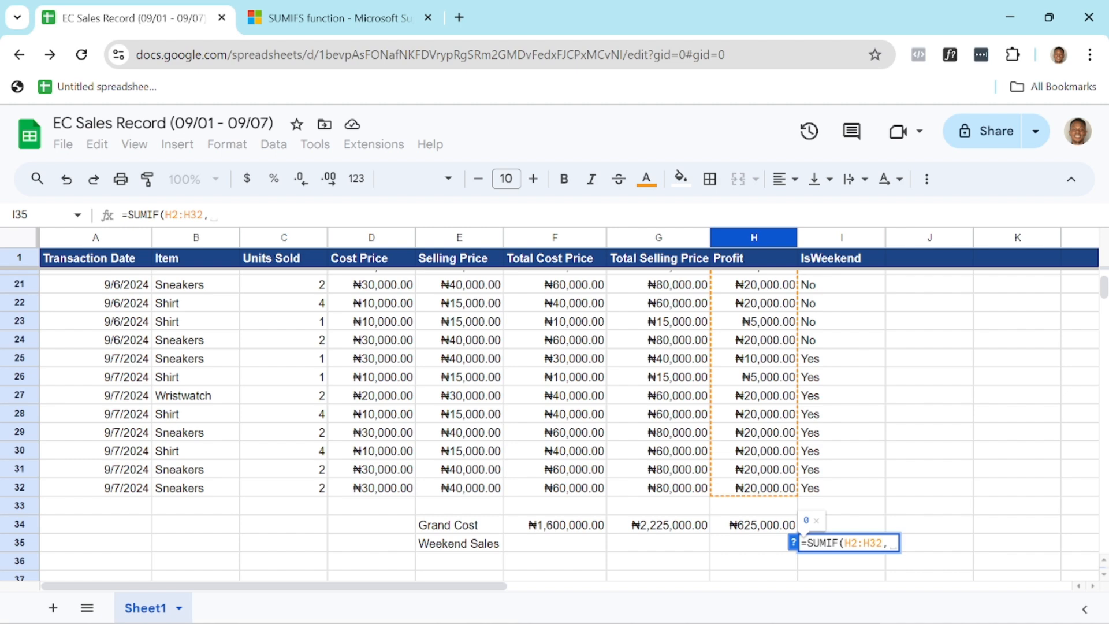
pyautogui.write('"')
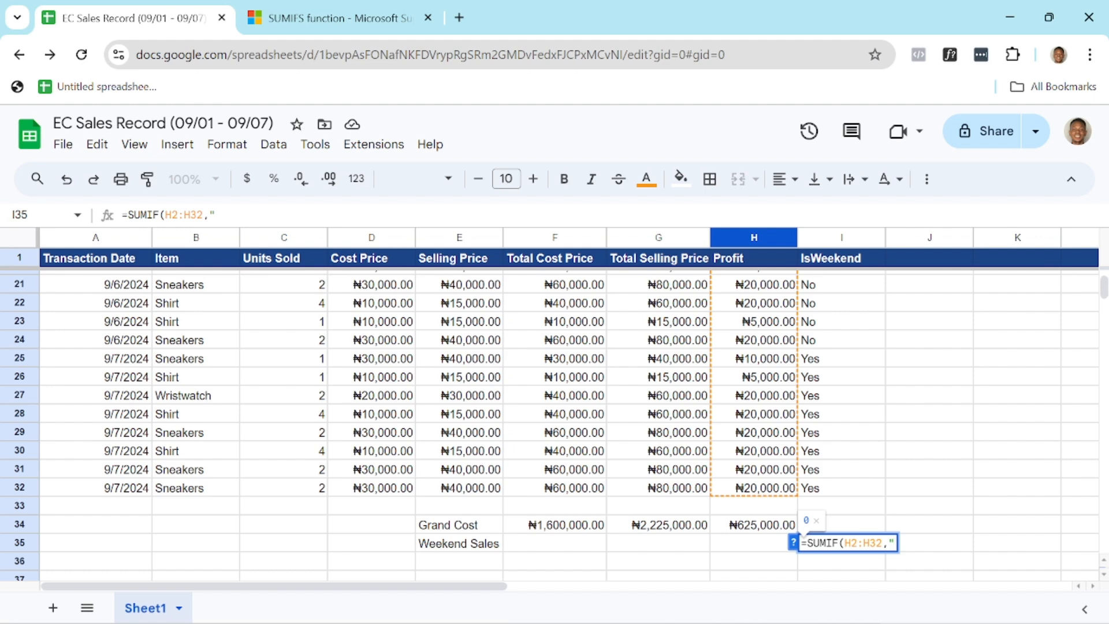
pyautogui.write('>100')
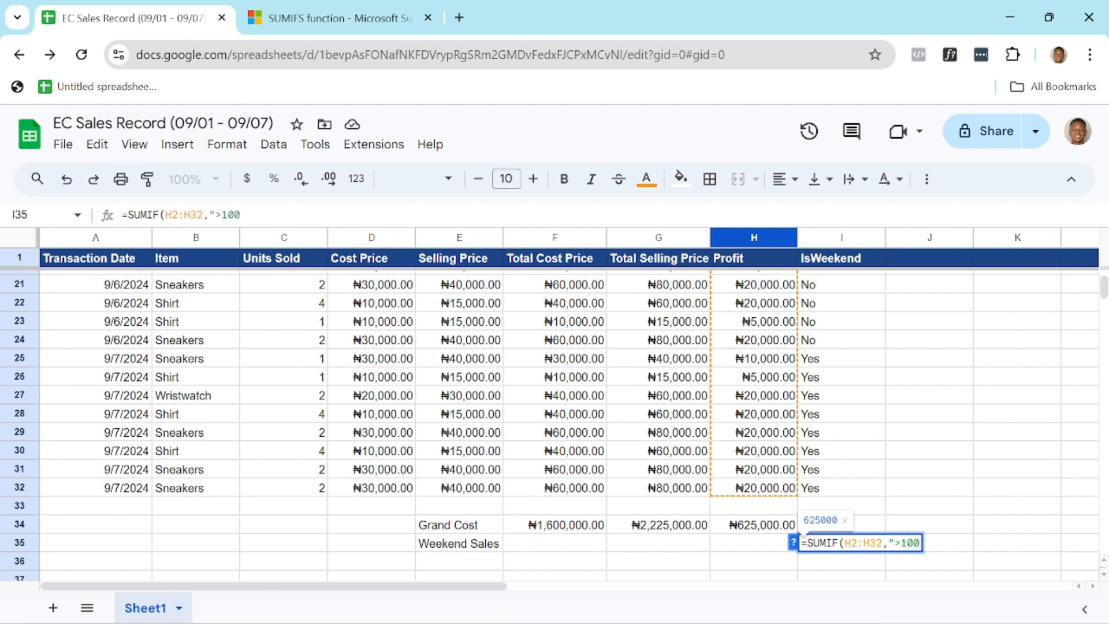
pyautogui.write('00)')
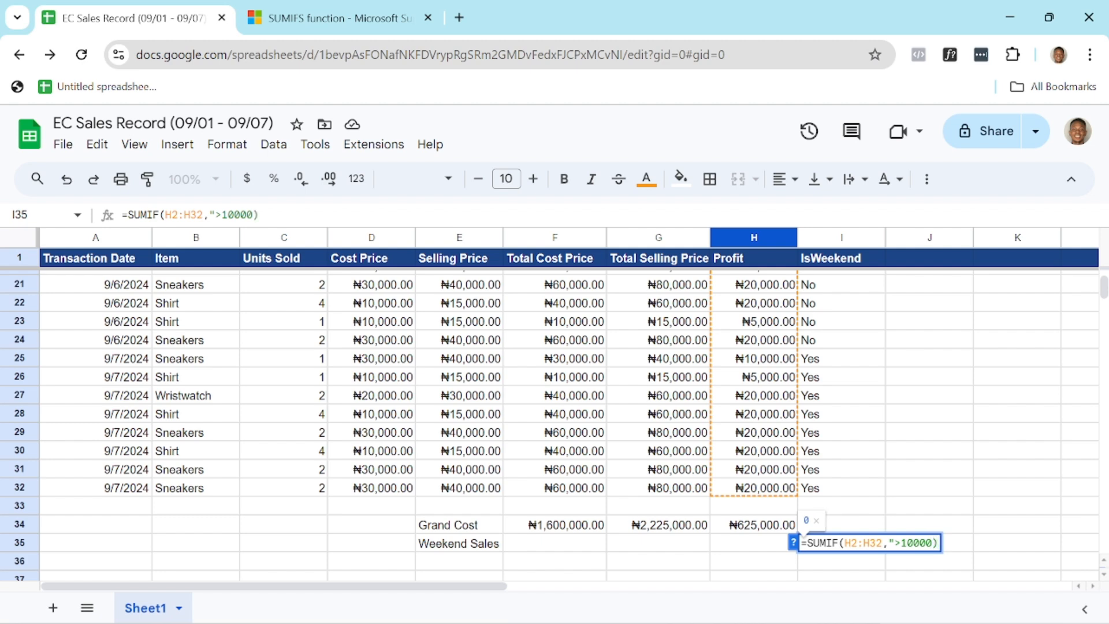
pyautogui.press('BackSpace')
pyautogui.write('"')
pyautogui.press('Return')
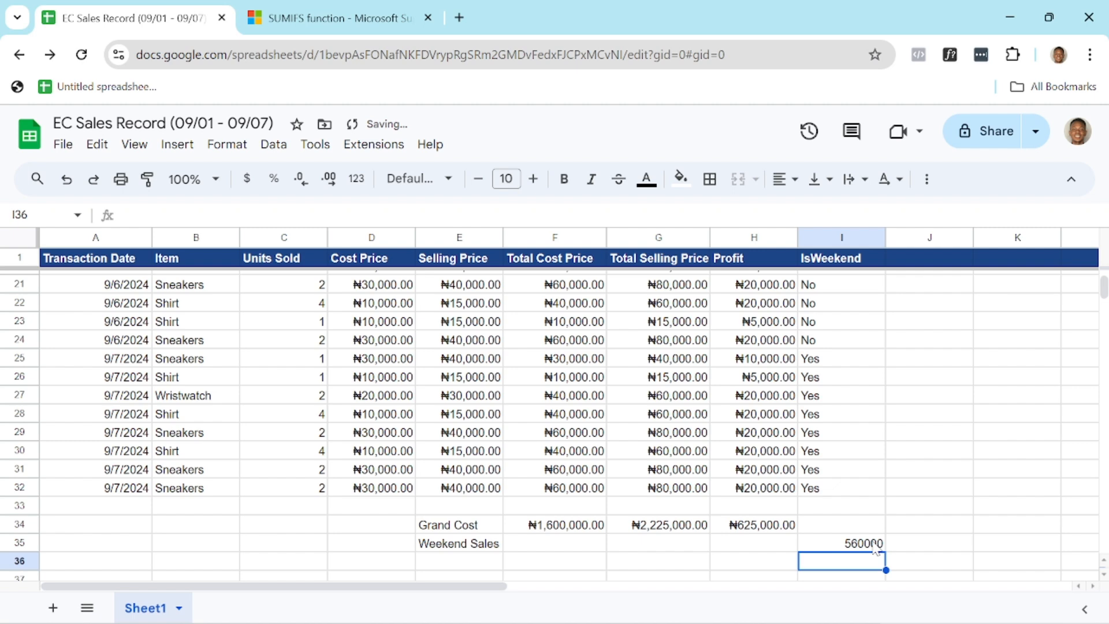
# - Change the function in I35 from SUMIF to SUMIFS and remove its ">10000" criterion, keeping the H2:H32 range
pyautogui.doubleClick(862, 547)
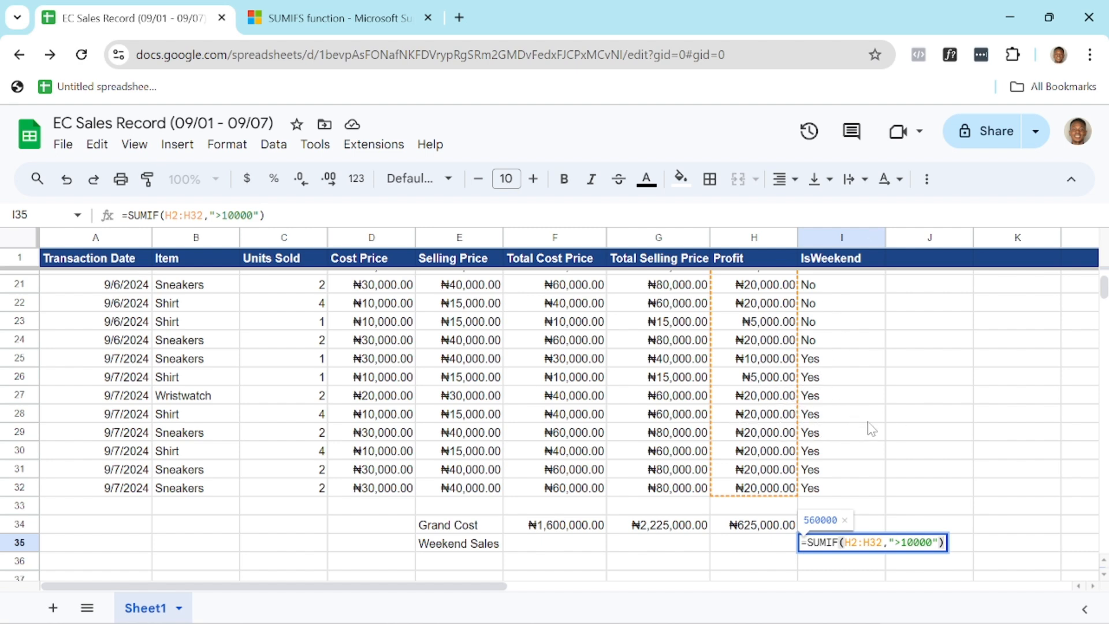
pyautogui.click(838, 542)
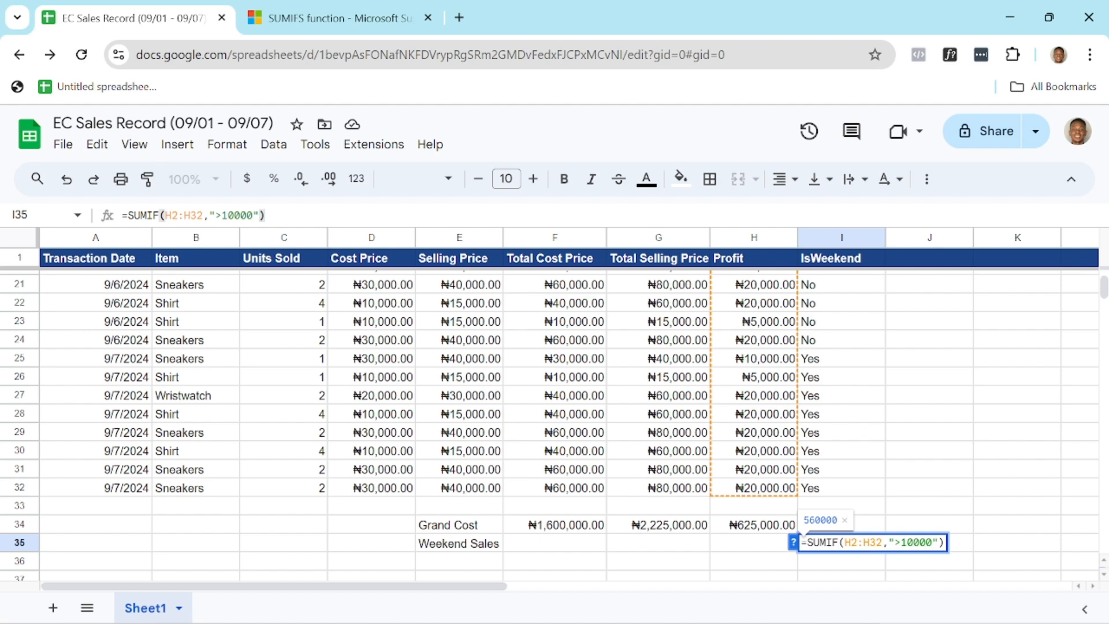
pyautogui.write('S')
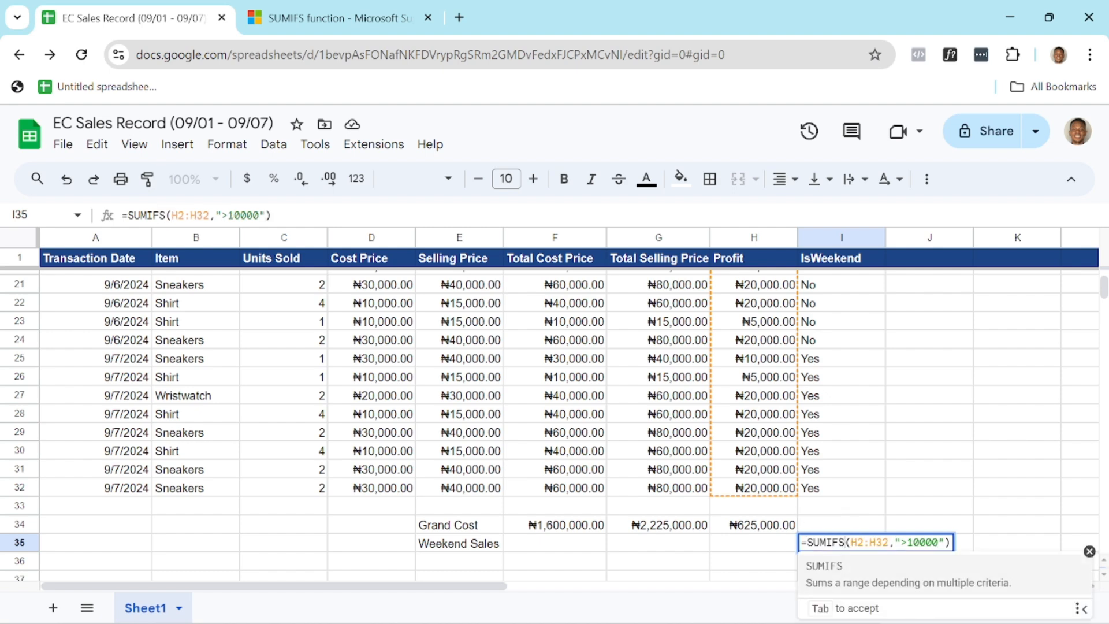
pyautogui.click(894, 542)
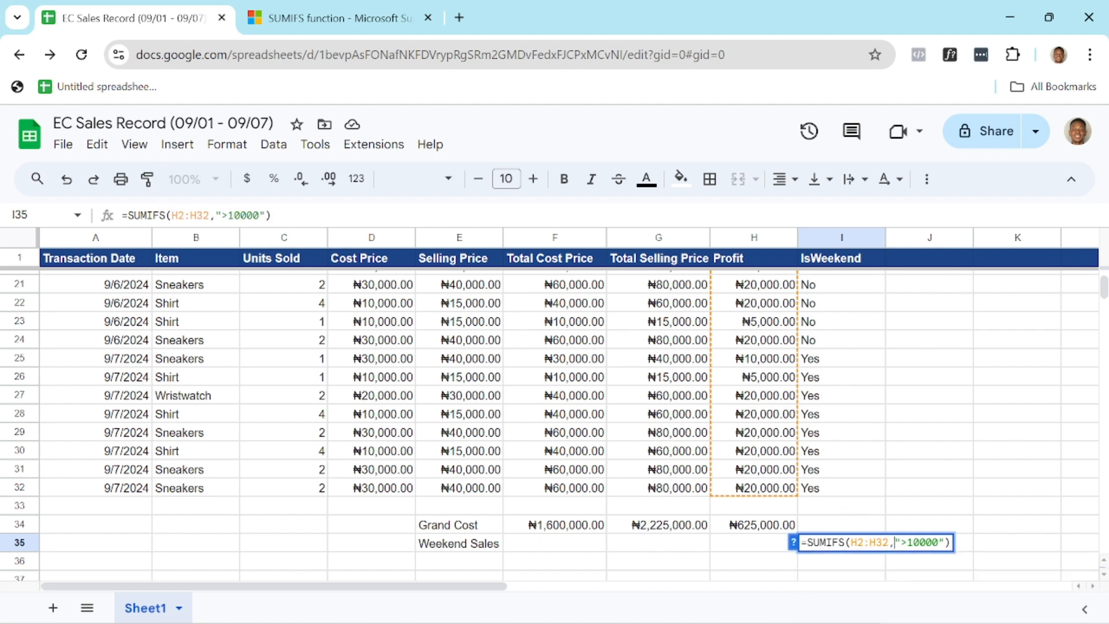
pyautogui.press('Right')
pyautogui.press('Right')
pyautogui.press('Right')
pyautogui.press('Right')
pyautogui.press('Right')
pyautogui.press('Right')
pyautogui.press('Right')
pyautogui.press('Right')
pyautogui.press('BackSpace')
pyautogui.press('BackSpace')
pyautogui.press('BackSpace')
pyautogui.press('BackSpace')
pyautogui.press('BackSpace')
pyautogui.press('BackSpace')
pyautogui.press('BackSpace')
pyautogui.press('BackSpace')
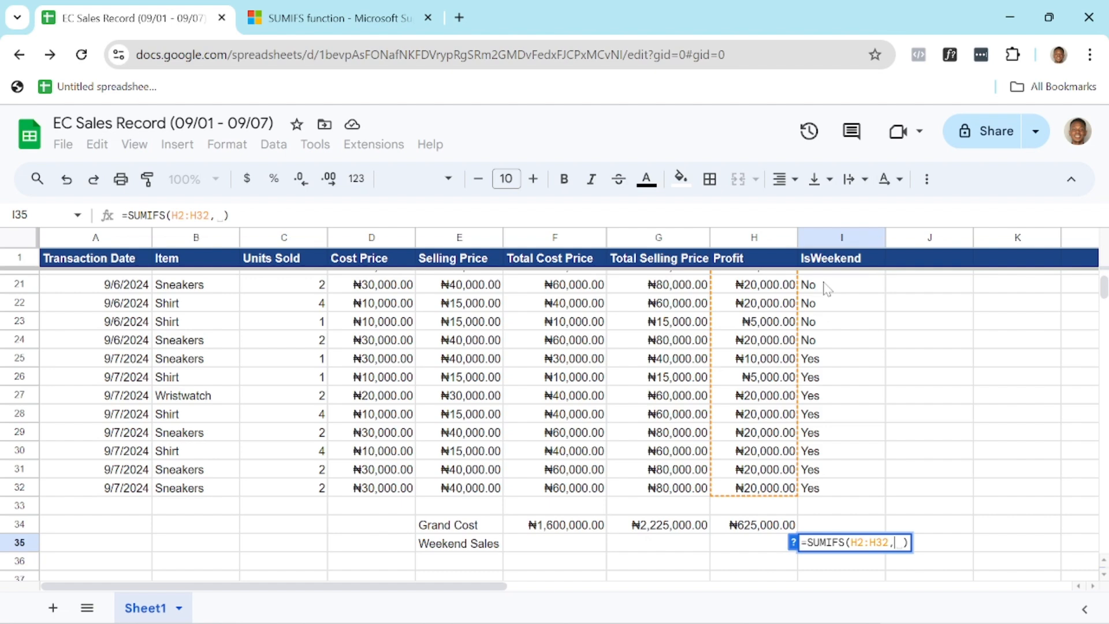
# - Add the IsWeekend column range I2:I32 as the criteria range of the SUMIFS formula in I35
pyautogui.write('i2')
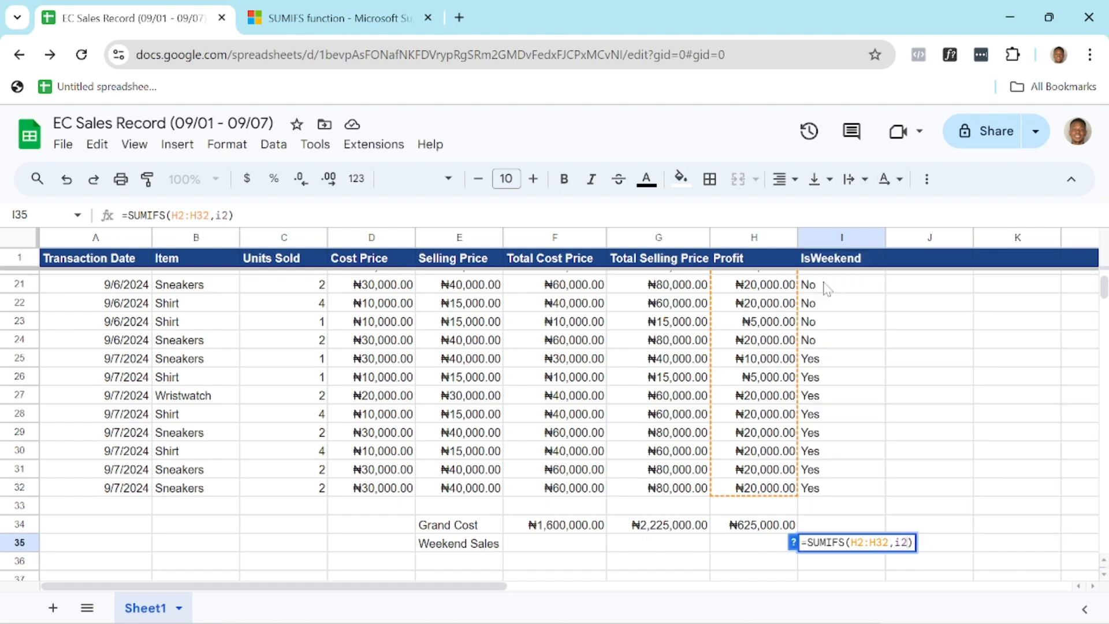
pyautogui.write(':132')
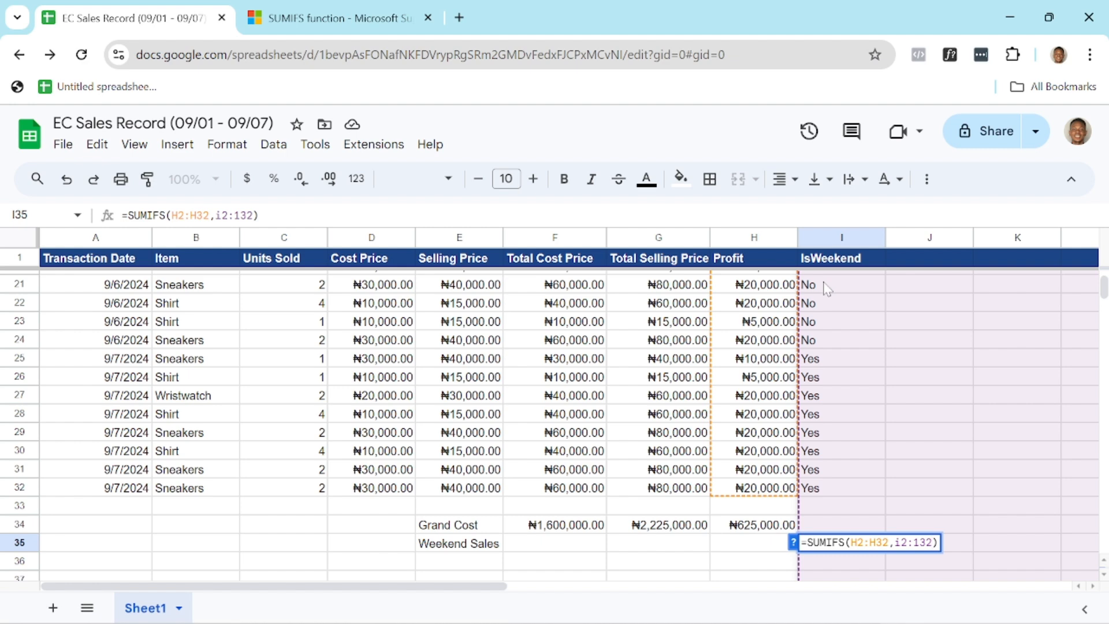
pyautogui.press('BackSpace')
pyautogui.write('2')
pyautogui.press('BackSpace')
pyautogui.press('BackSpace')
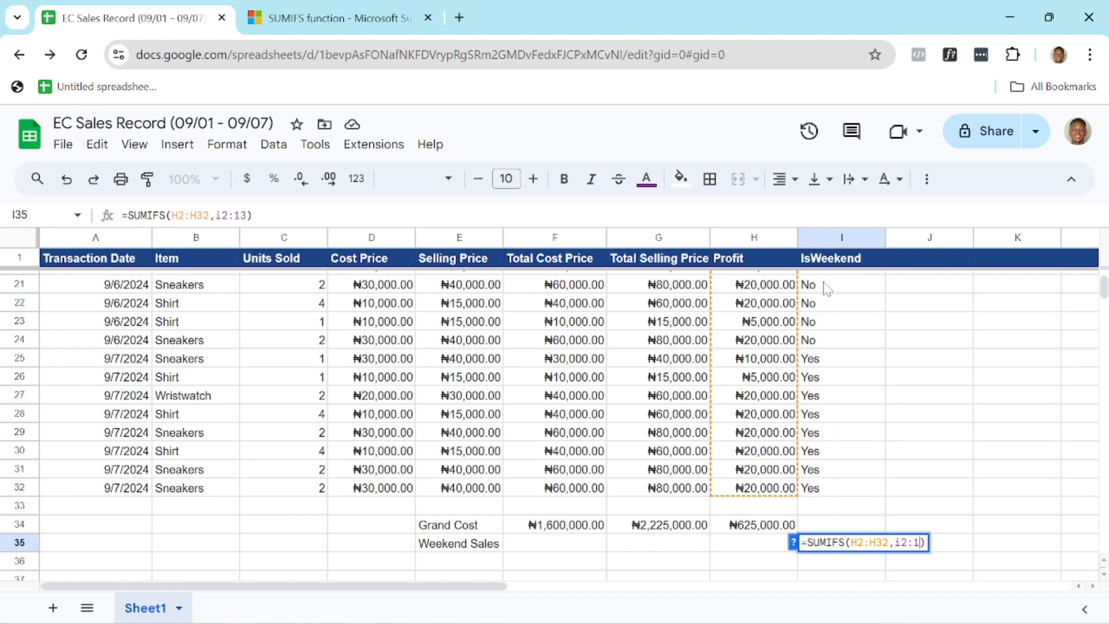
pyautogui.press('BackSpace')
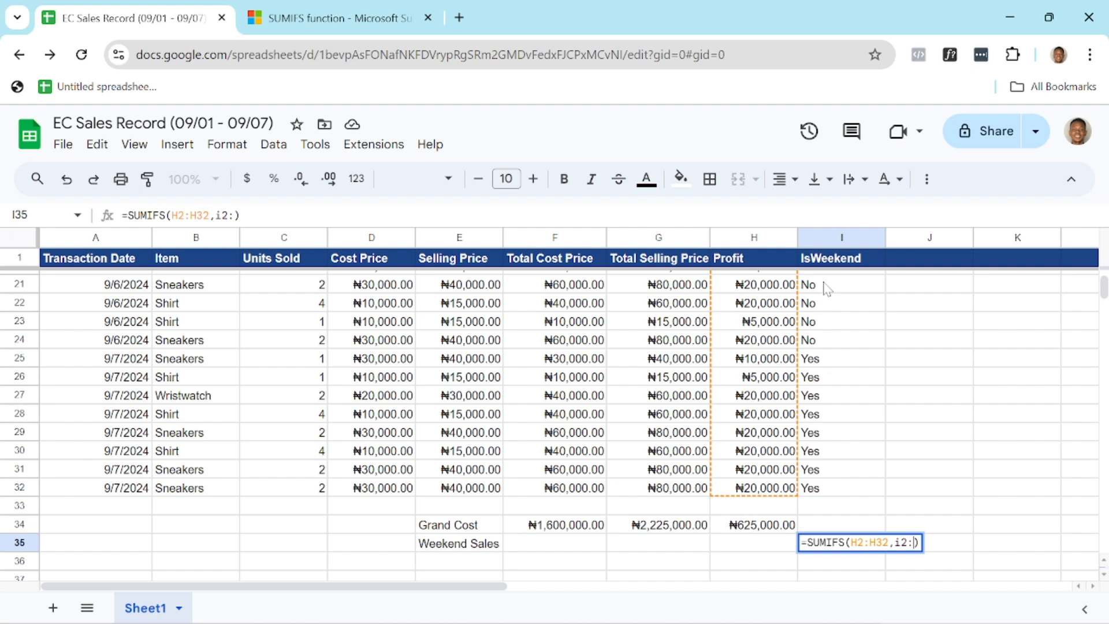
pyautogui.write('i32')
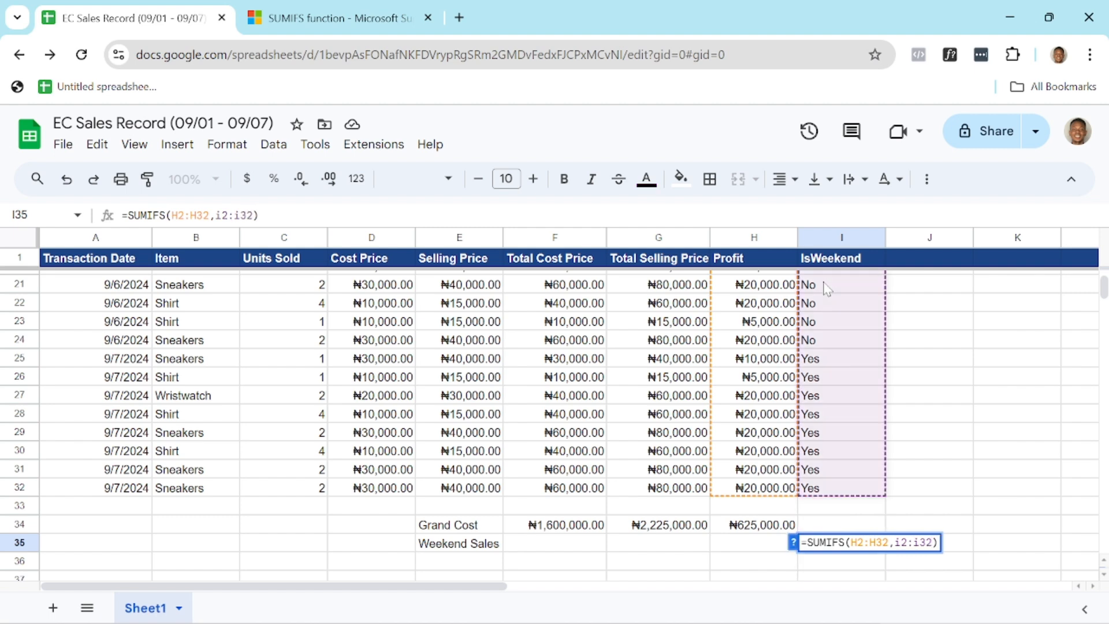
# - Finish the I35 formula with the criterion "Yes" so it reads =SUMIFS(H2:H32,I2:I32,"Yes")
pyautogui.write(', ')
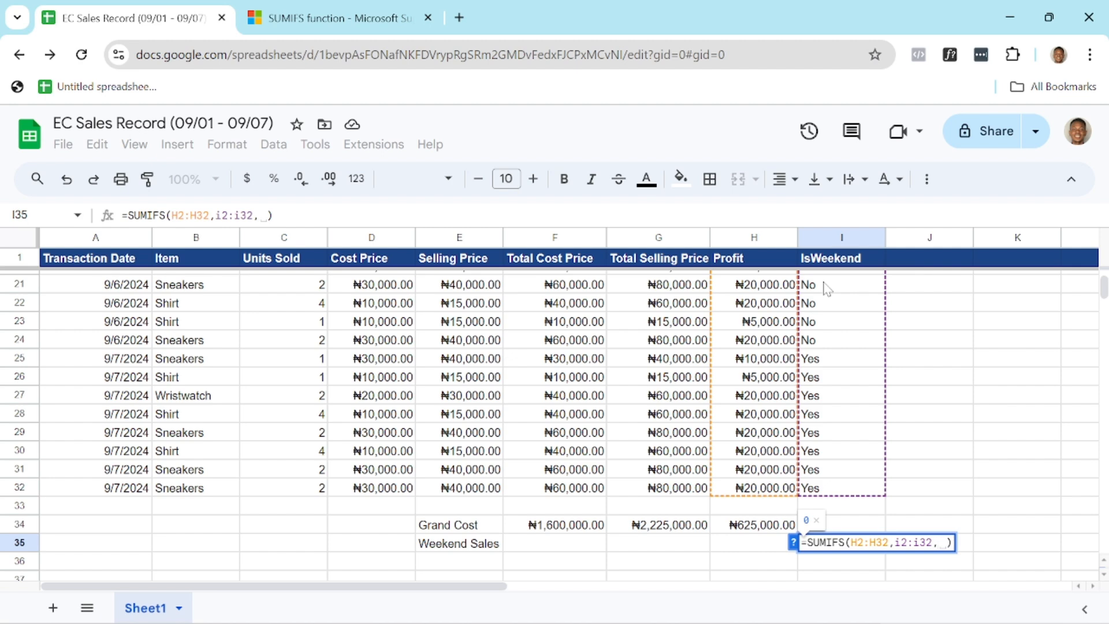
pyautogui.write('"')
pyautogui.write('Yes')
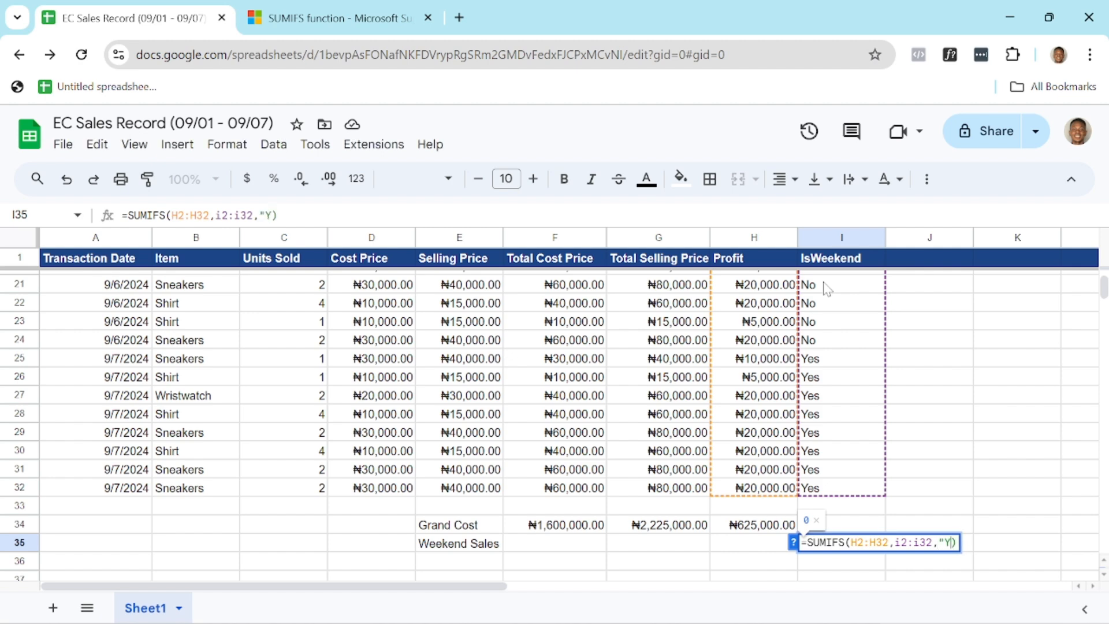
pyautogui.write('"')
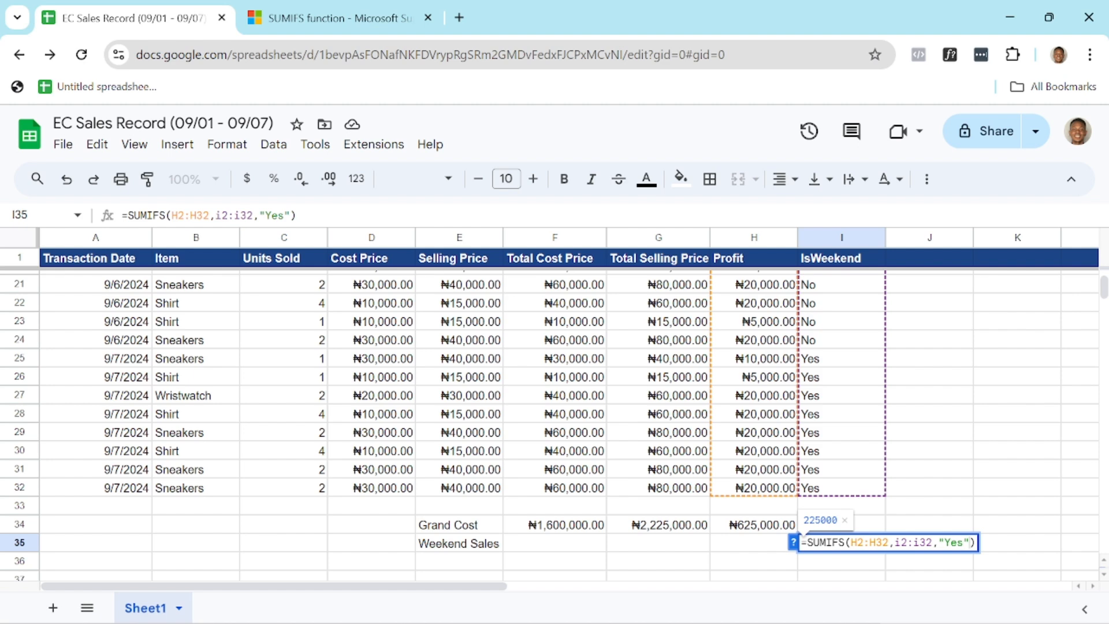
pyautogui.press('Return')
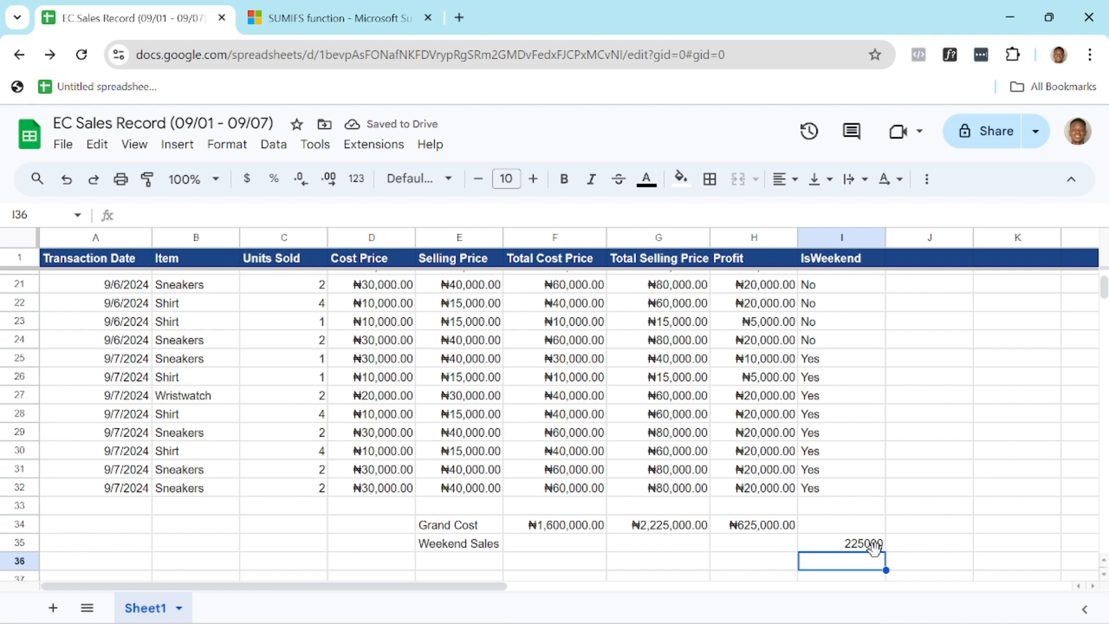
# - Format the weekend total in I35 with the custom Nigerian Naira currency in the ₦1,000.00 style
pyautogui.click(853, 545)
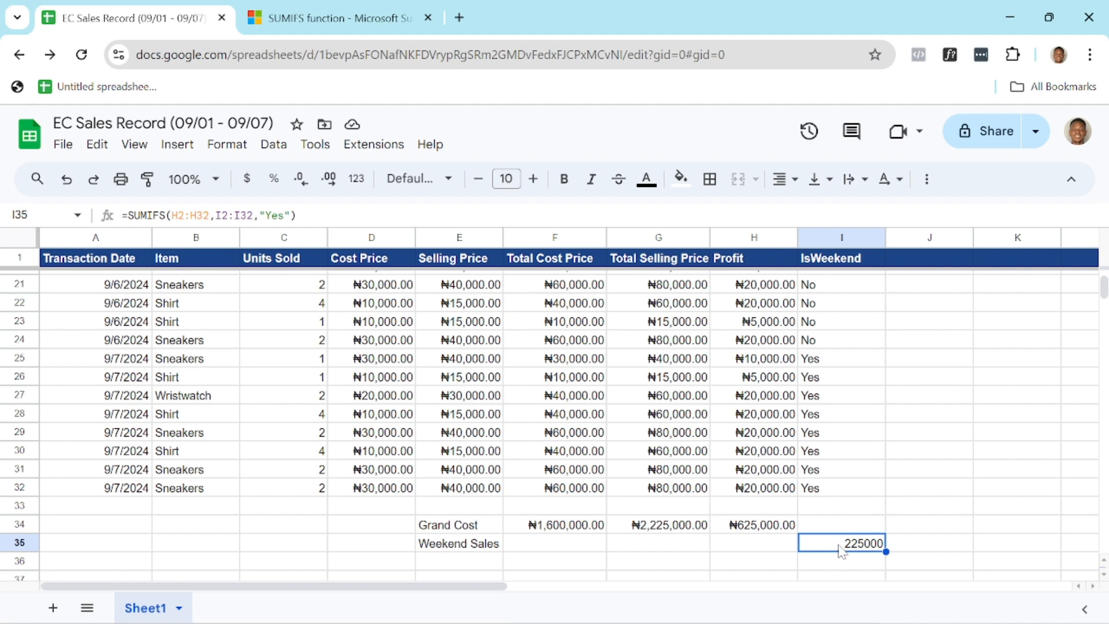
pyautogui.click(356, 179)
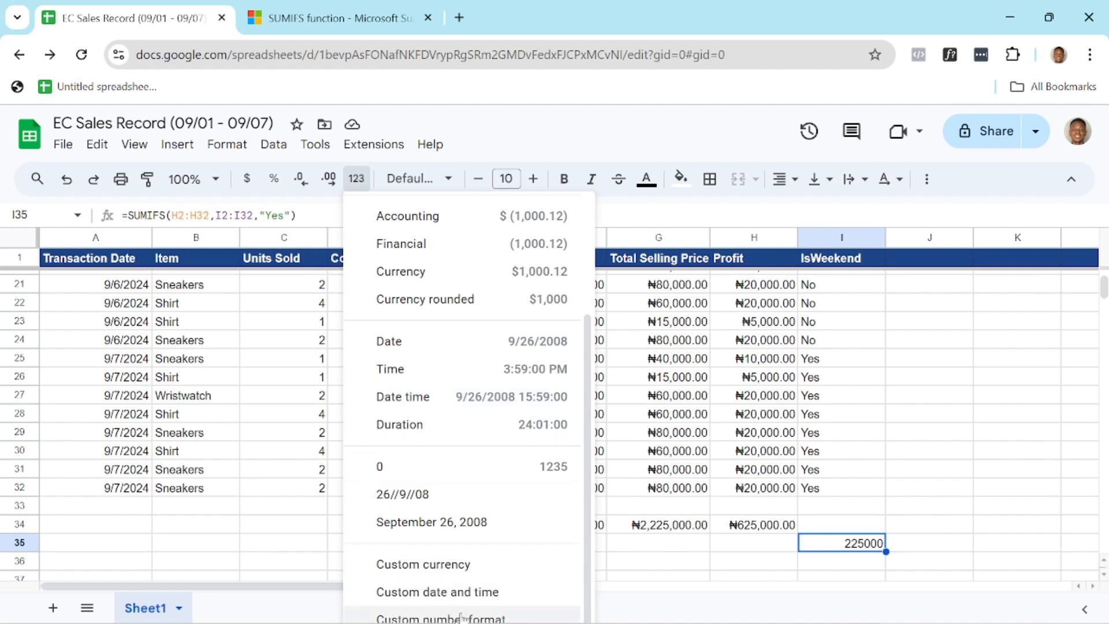
pyautogui.click(445, 563)
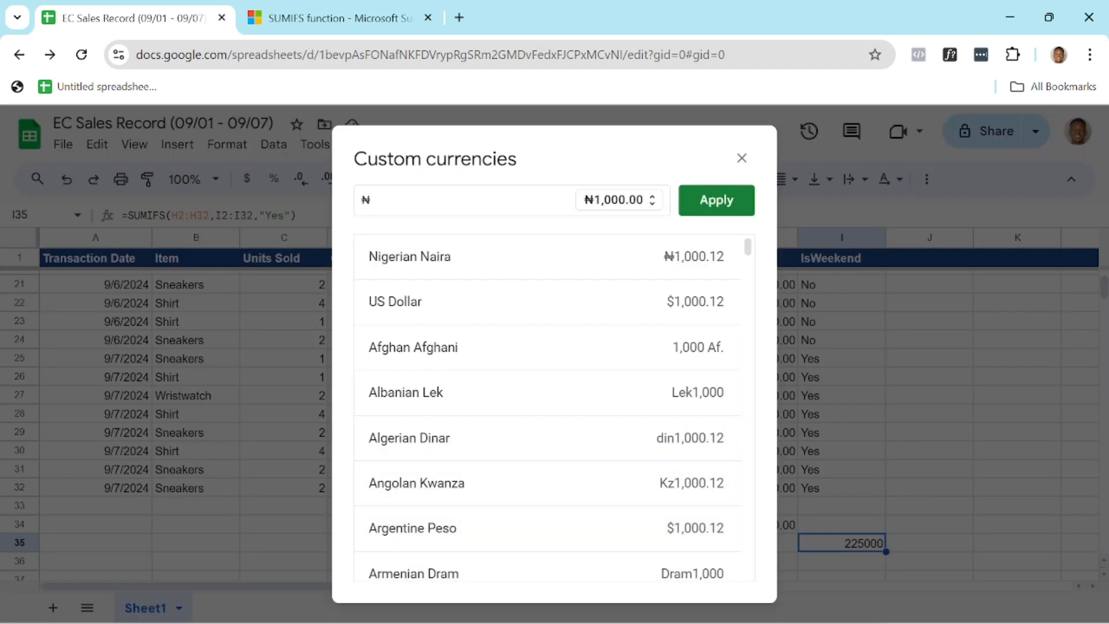
pyautogui.click(695, 213)
pyautogui.click(959, 474)
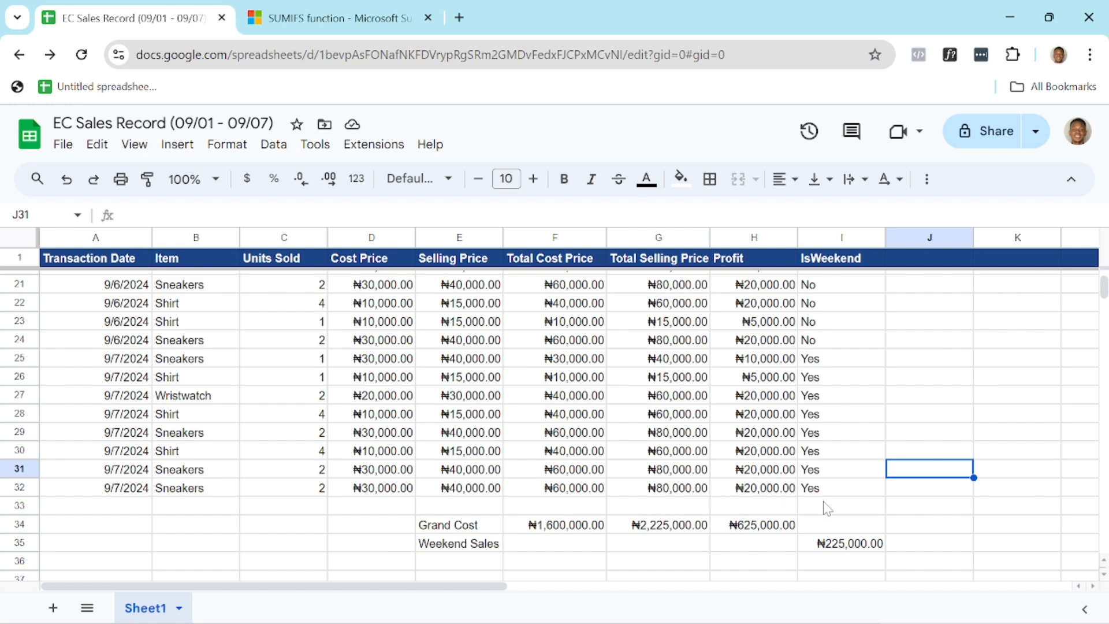
pyautogui.scroll(6, 915, 519)
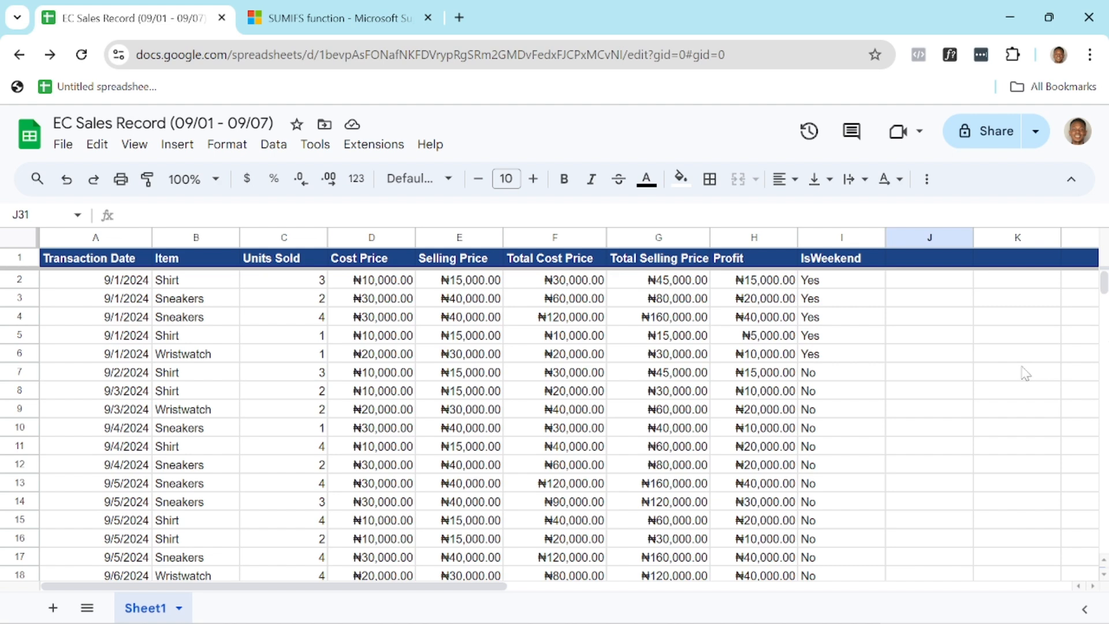
pyautogui.scroll(-2, 1005, 385)
pyautogui.scroll(-5, 982, 466)
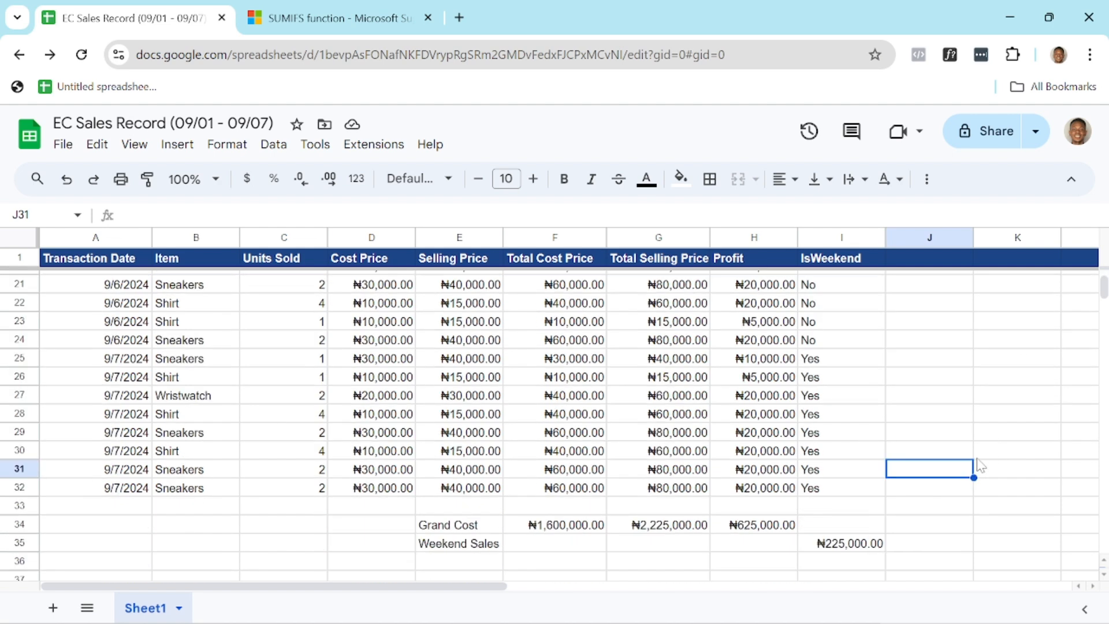
# - Enter the label "age" in cell K32 and the value 300 beside it in L32
pyautogui.click(1006, 491)
pyautogui.write('age')
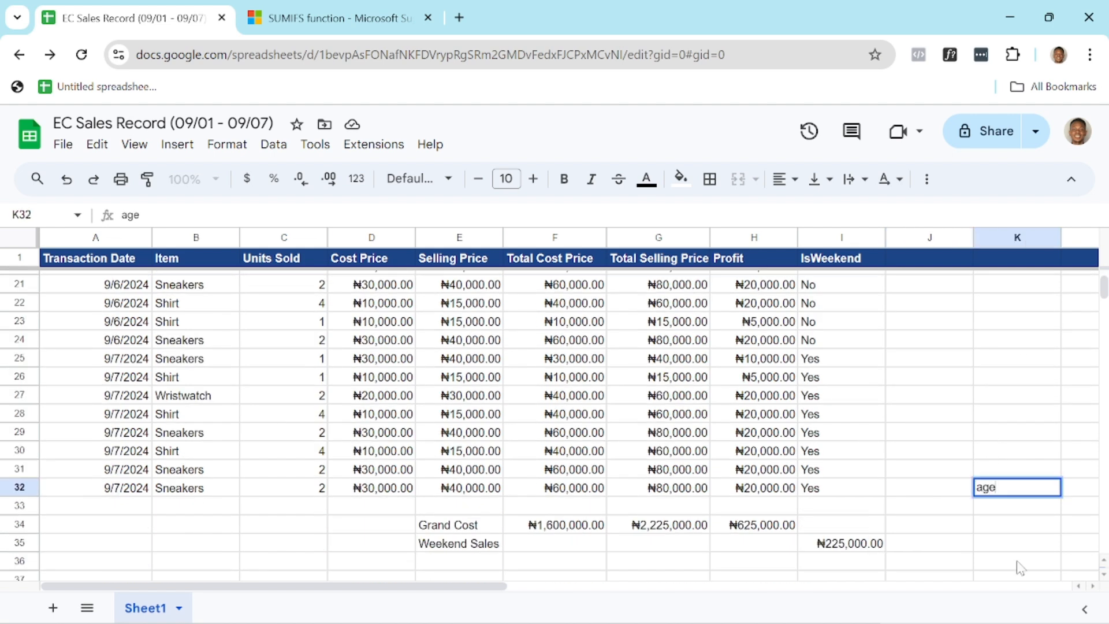
pyautogui.click(1089, 489)
pyautogui.write('300')
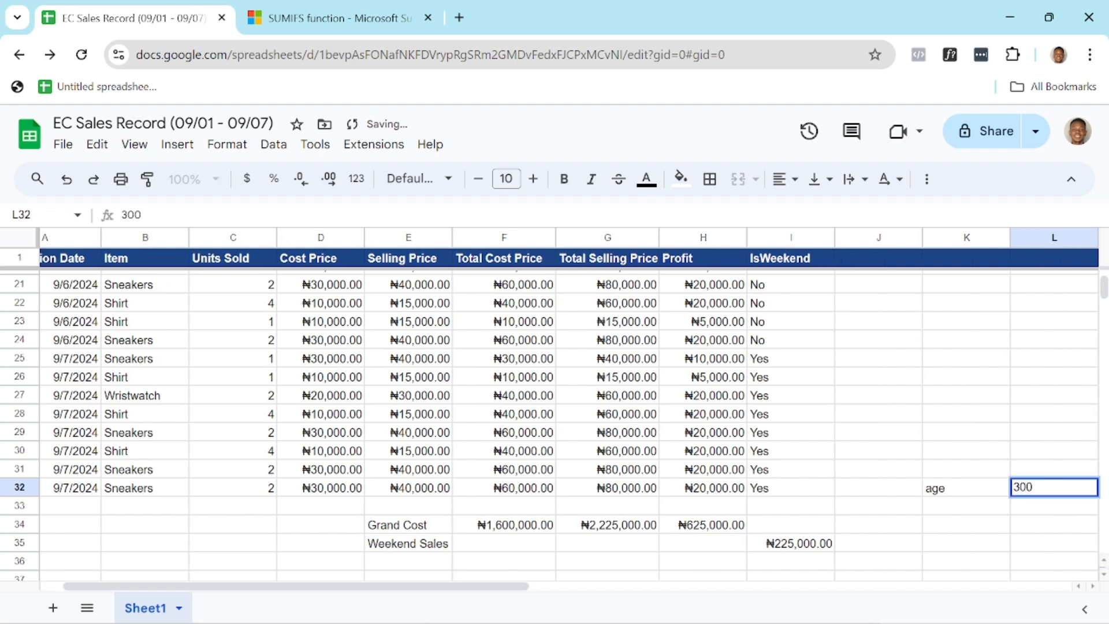
pyautogui.click(1039, 509)
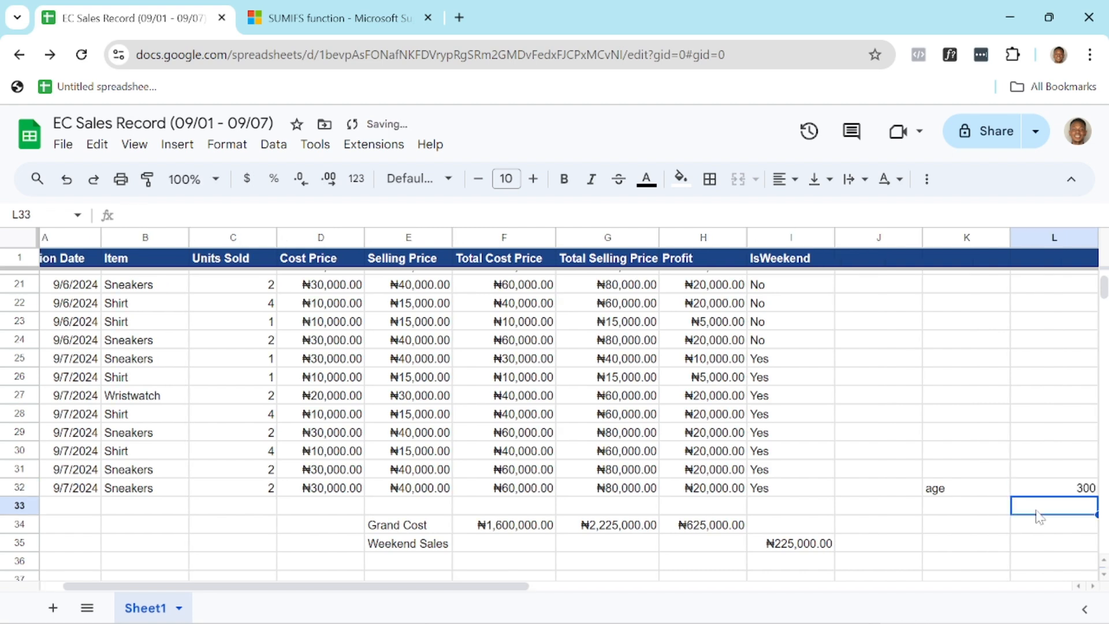
# - Change the age value in cell L32 to -50
pyautogui.click(1073, 490)
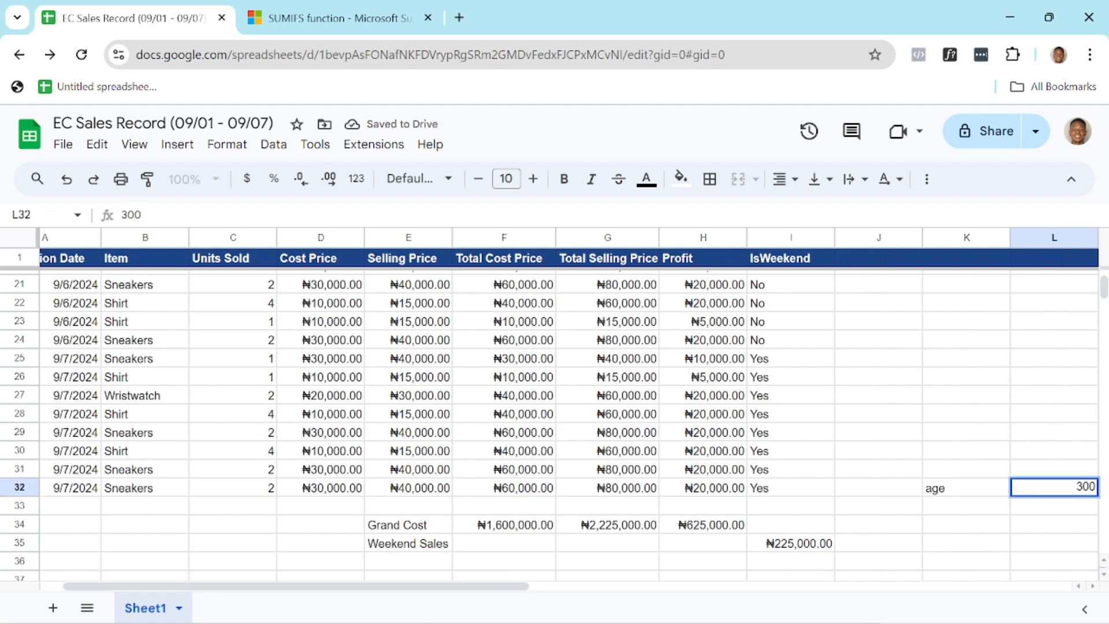
pyautogui.doubleClick(1074, 487)
pyautogui.write('-')
pyautogui.press('BackSpace')
pyautogui.press('BackSpace')
pyautogui.write('50')
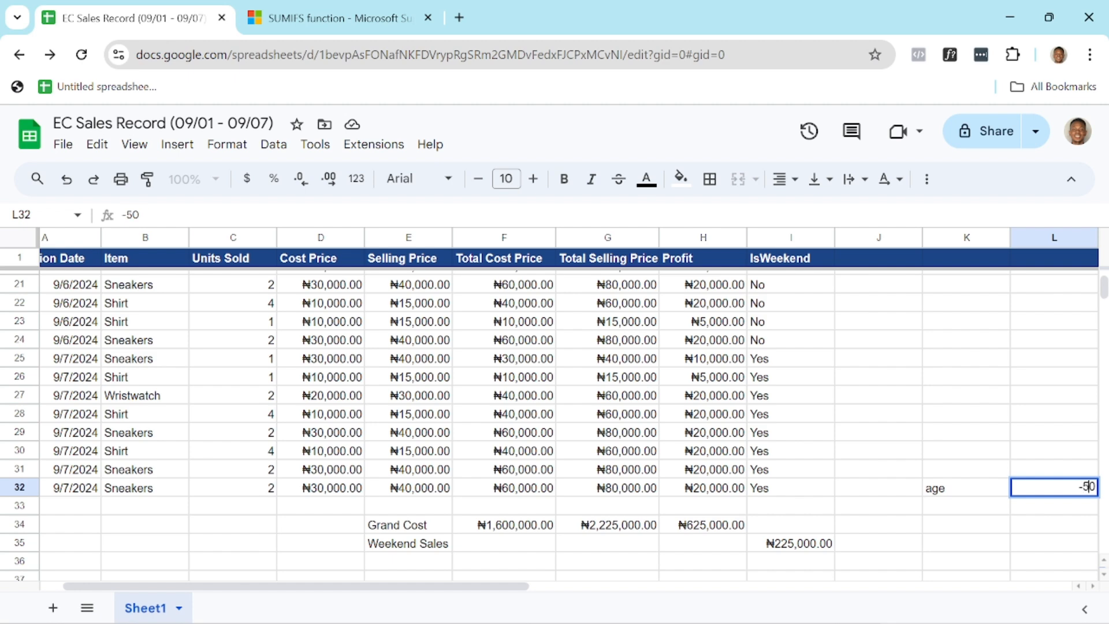
pyautogui.click(1075, 510)
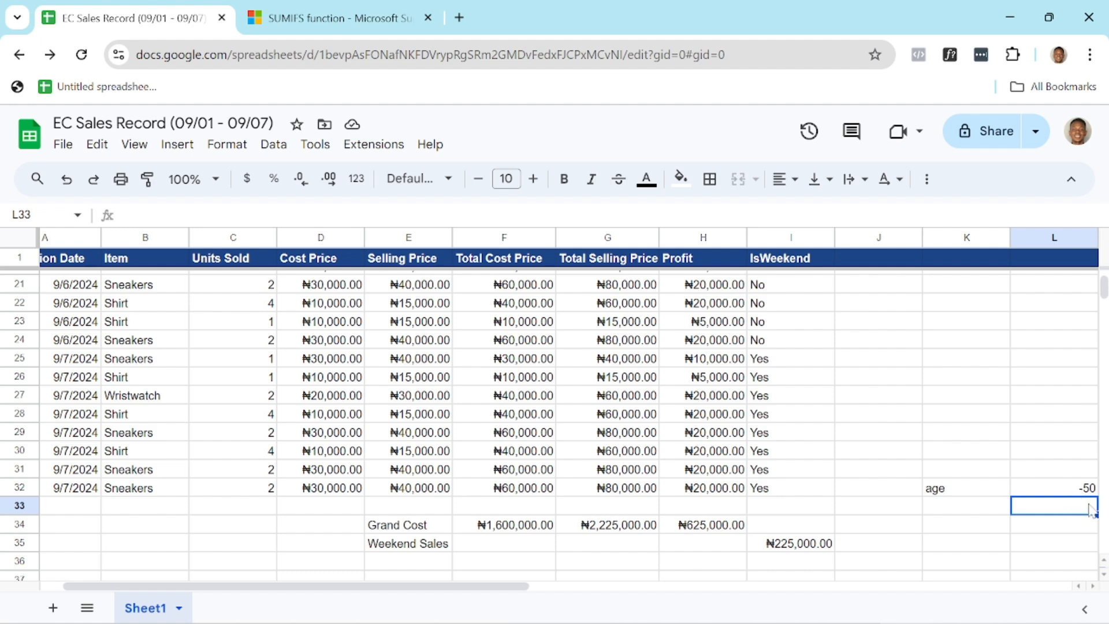
# - Set the age value in cell L32 to 300
pyautogui.click(1068, 488)
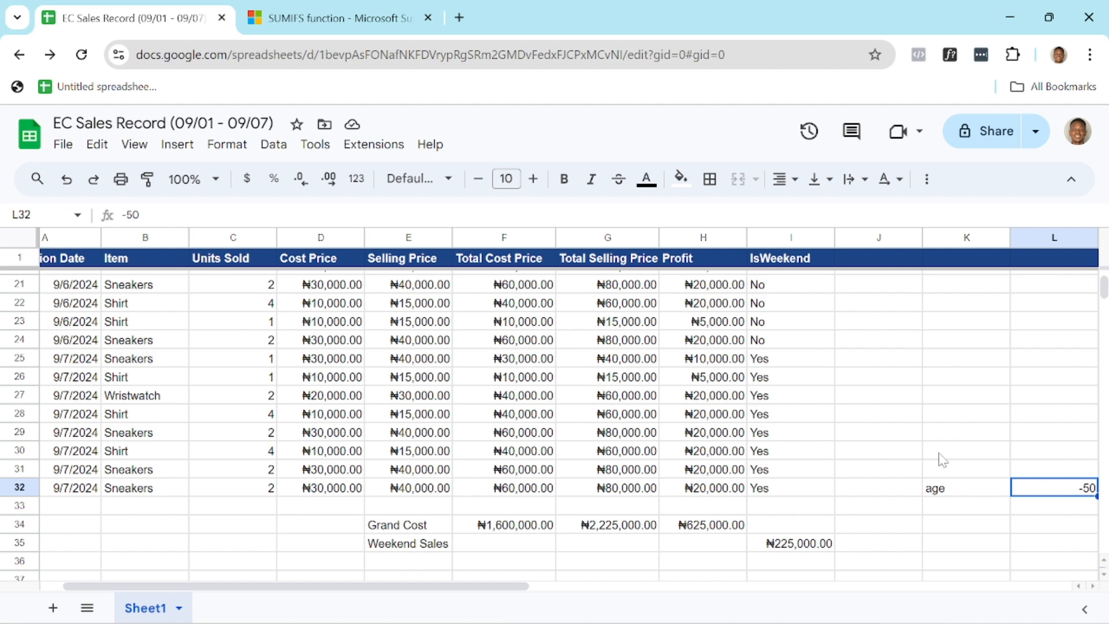
pyautogui.doubleClick(1087, 488)
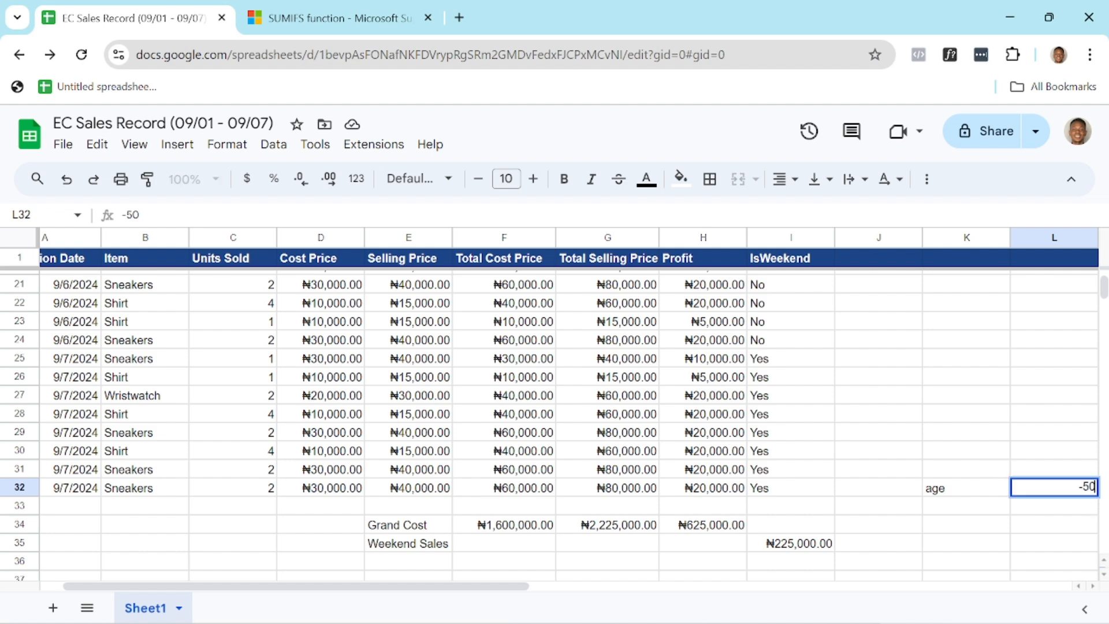
pyautogui.press('BackSpace')
pyautogui.press('BackSpace')
pyautogui.write('30')
pyautogui.click(1034, 527)
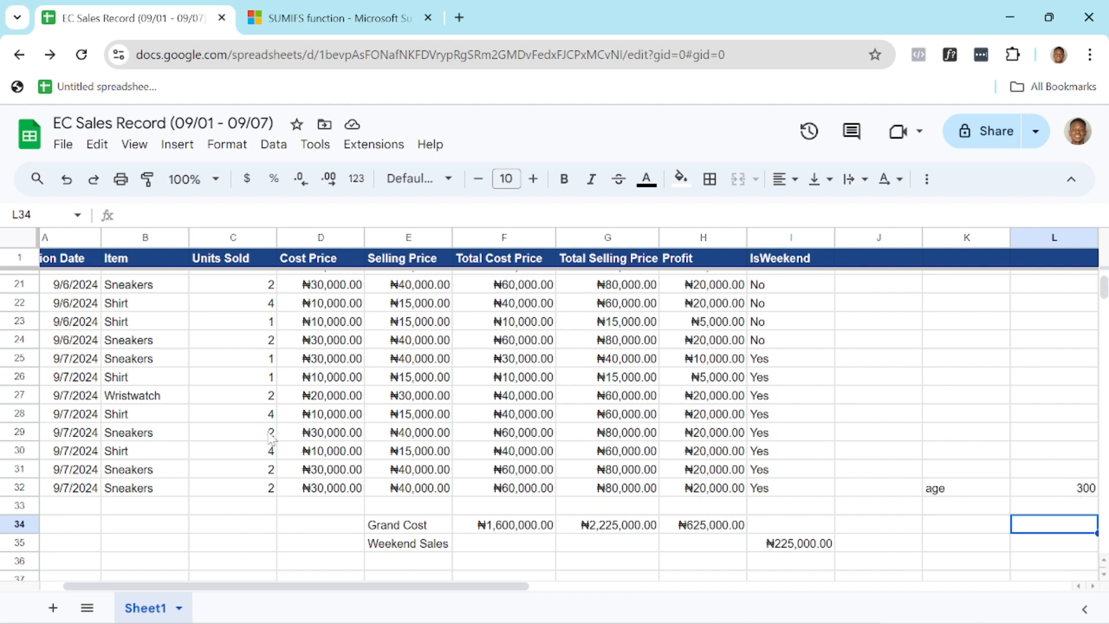
pyautogui.scroll(6, 266, 437)
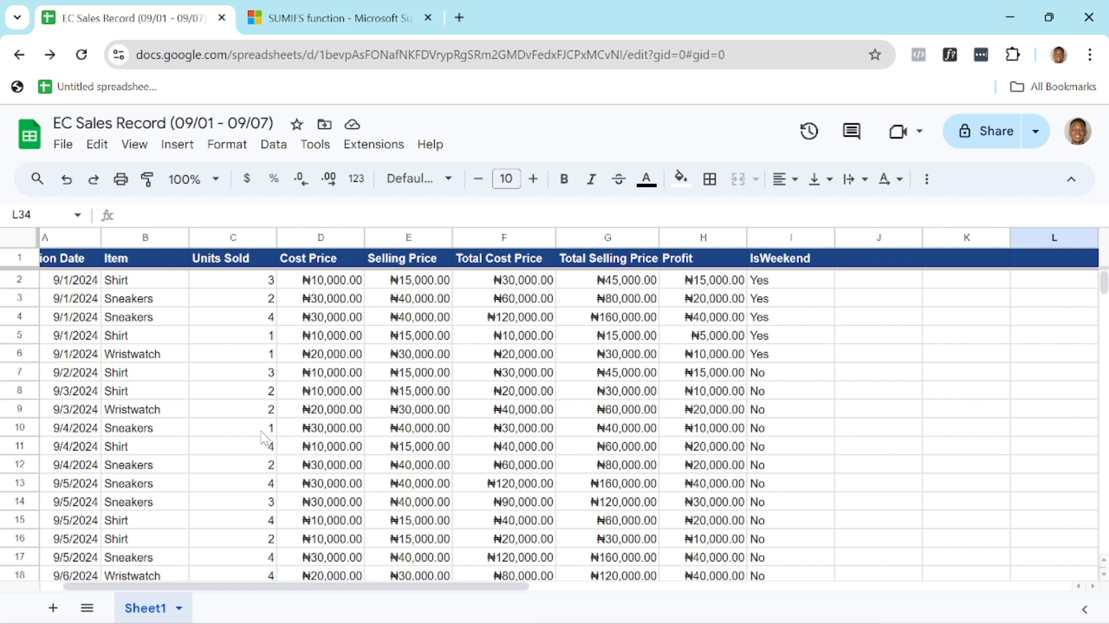
pyautogui.scroll(-5, 264, 437)
pyautogui.scroll(5, 261, 432)
pyautogui.click(905, 261)
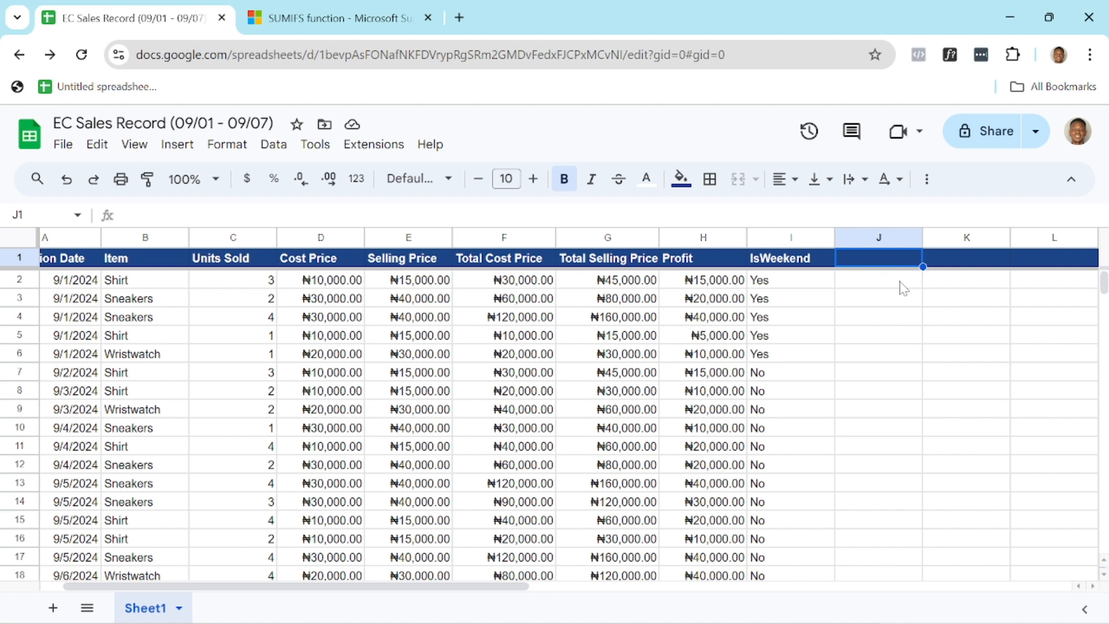
pyautogui.click(896, 285)
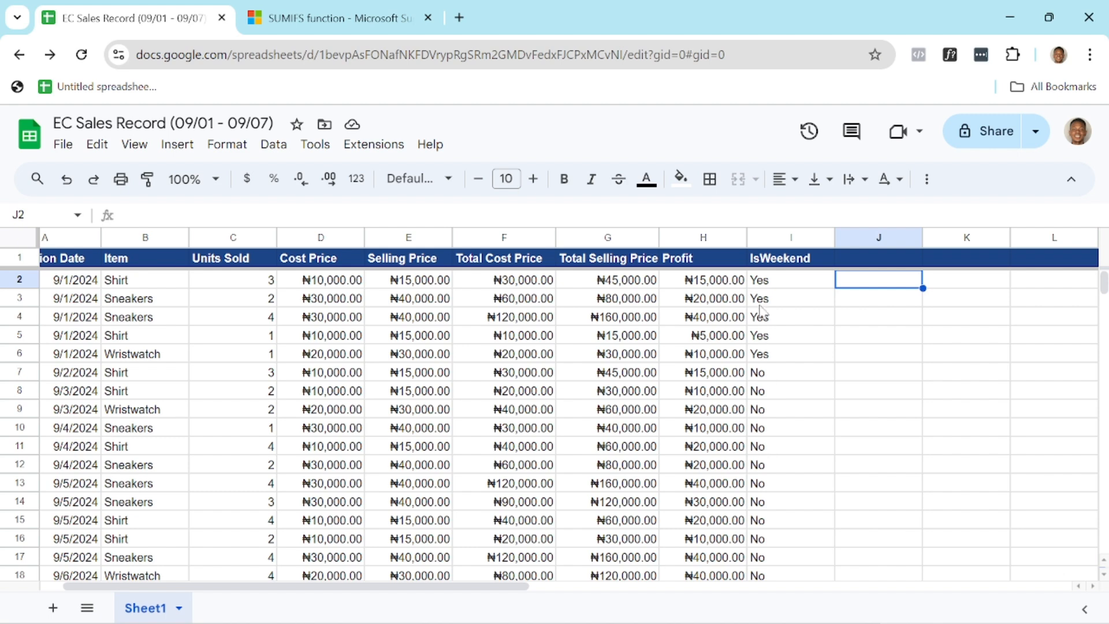
pyautogui.click(856, 354)
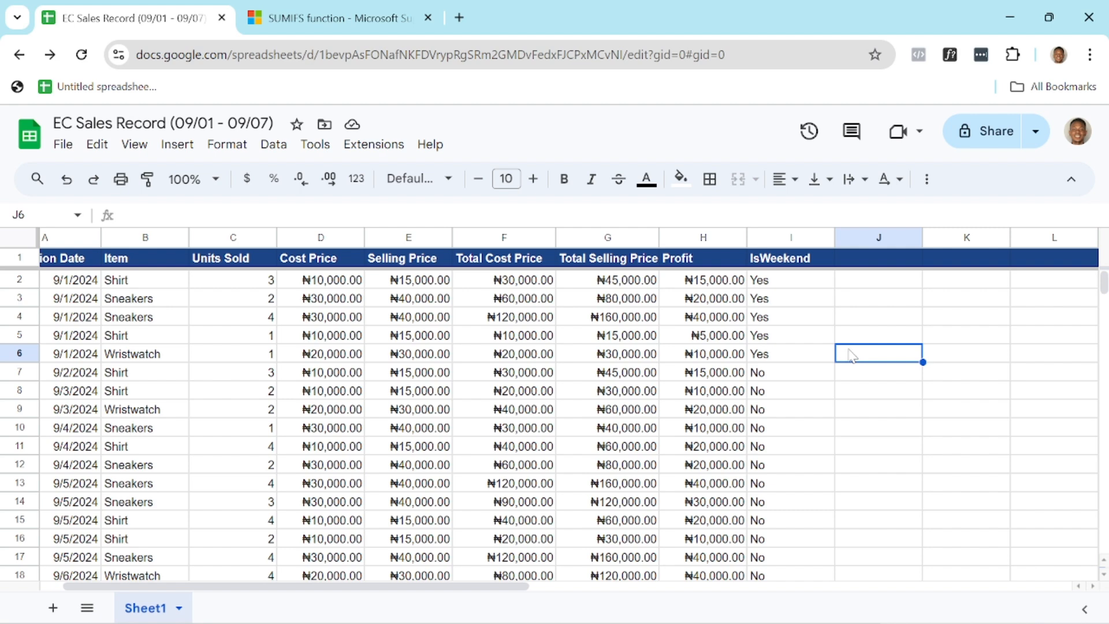
pyautogui.click(844, 318)
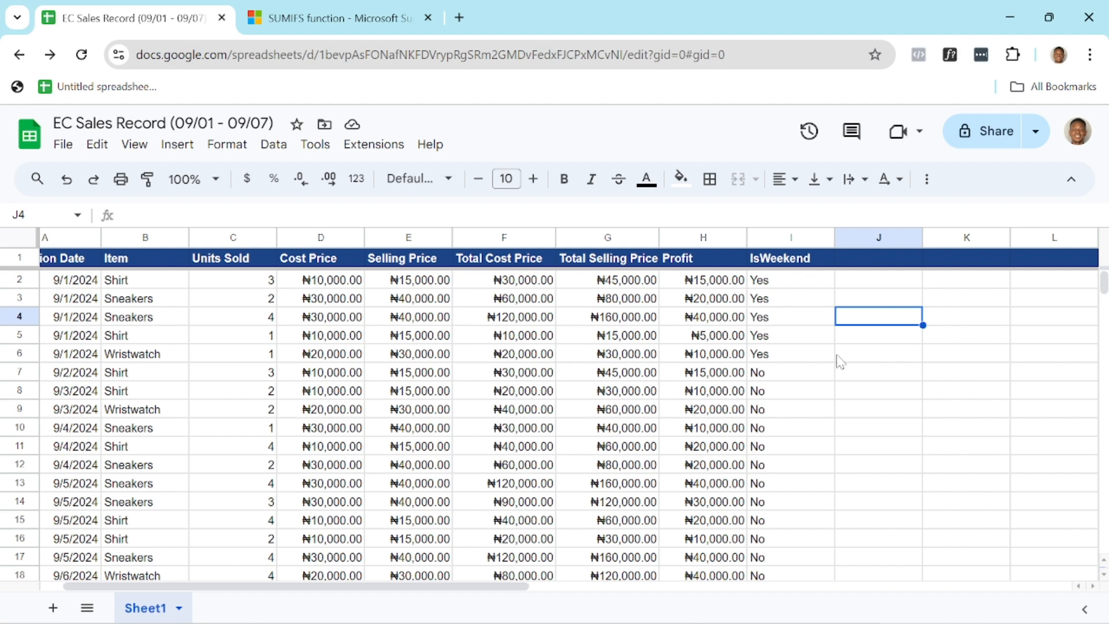
pyautogui.scroll(-6, 416, 370)
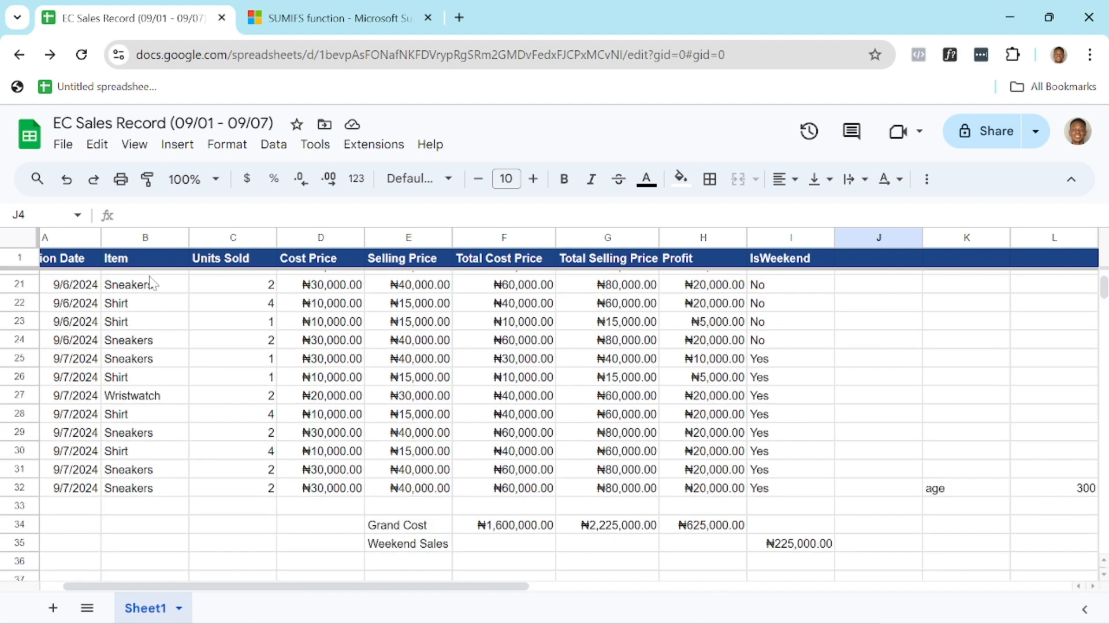
pyautogui.scroll(5, 193, 317)
pyautogui.scroll(2, 193, 317)
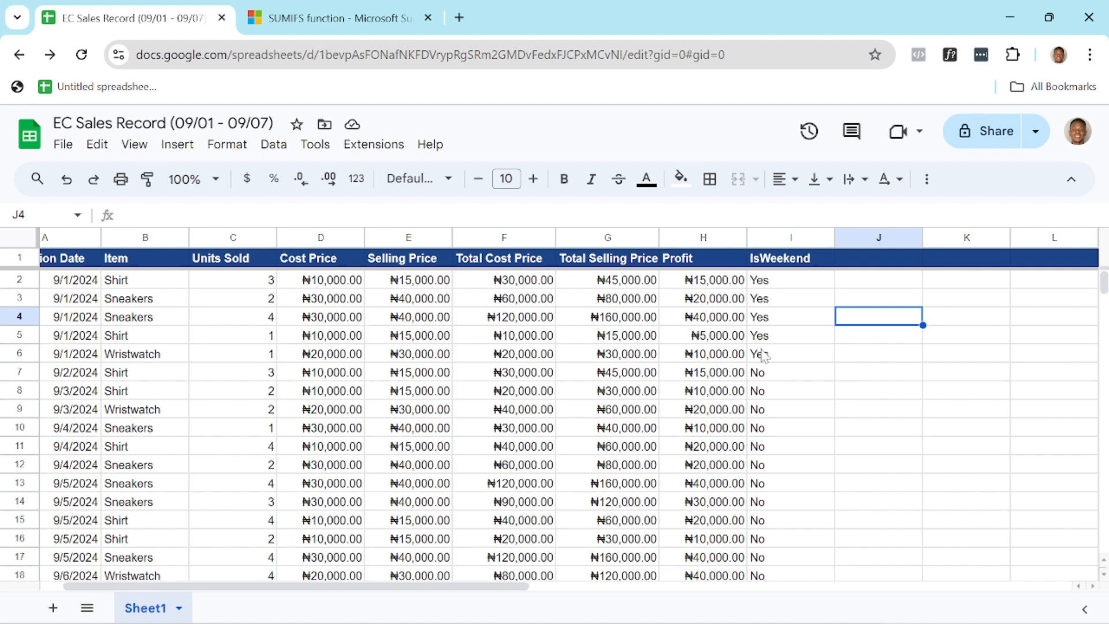
pyautogui.click(868, 286)
pyautogui.click(876, 302)
pyautogui.click(882, 323)
pyautogui.click(873, 296)
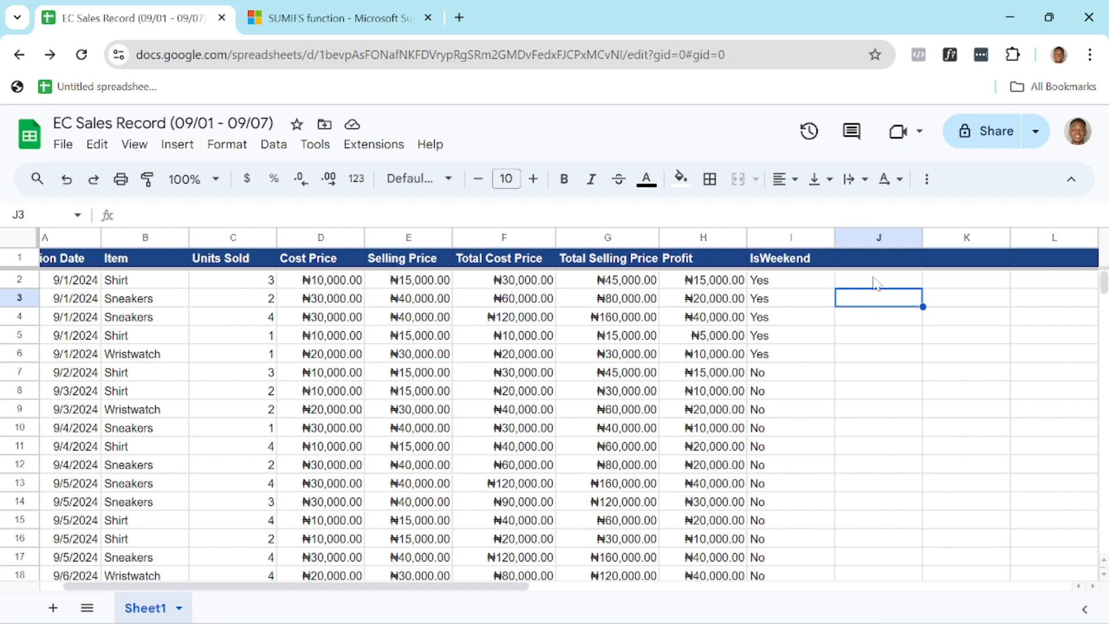
pyautogui.click(876, 282)
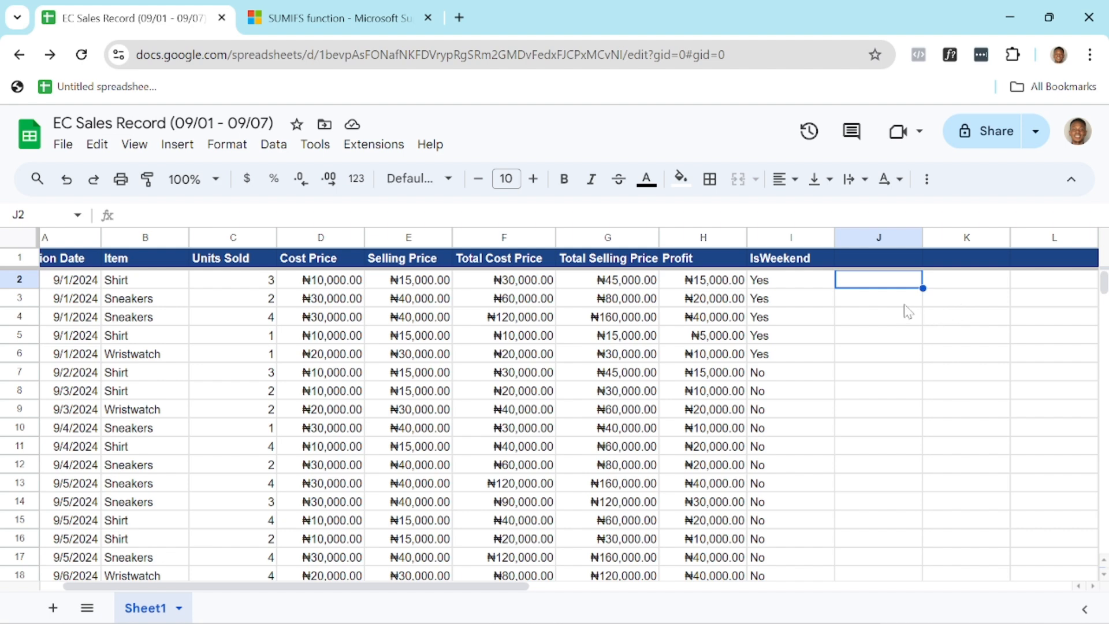
pyautogui.scroll(-8, 771, 311)
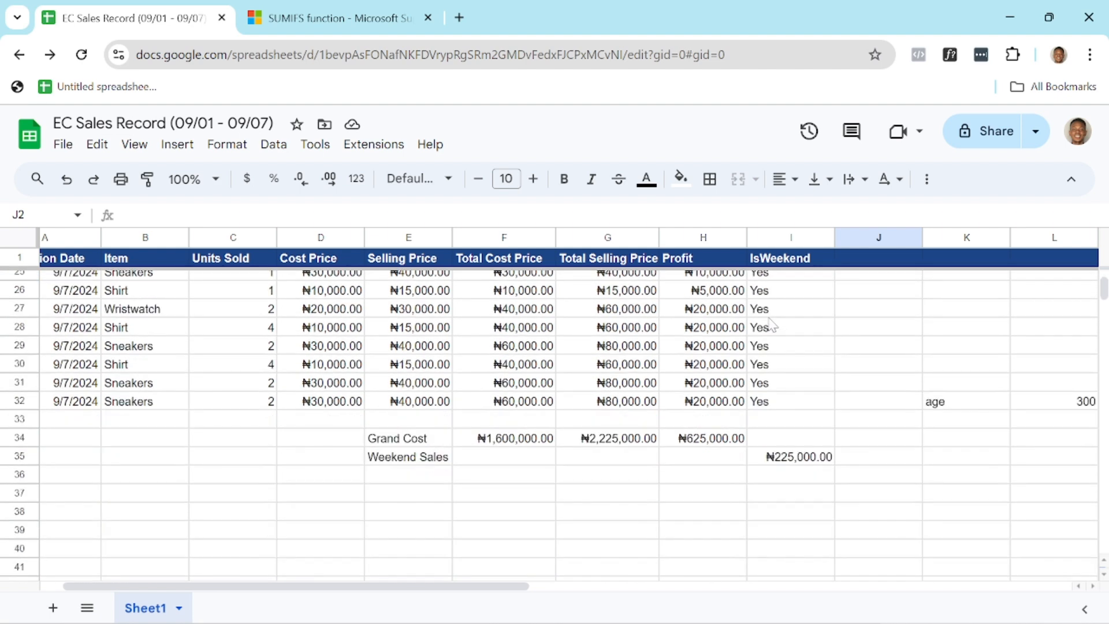
pyautogui.scroll(8, 771, 327)
pyautogui.click(889, 300)
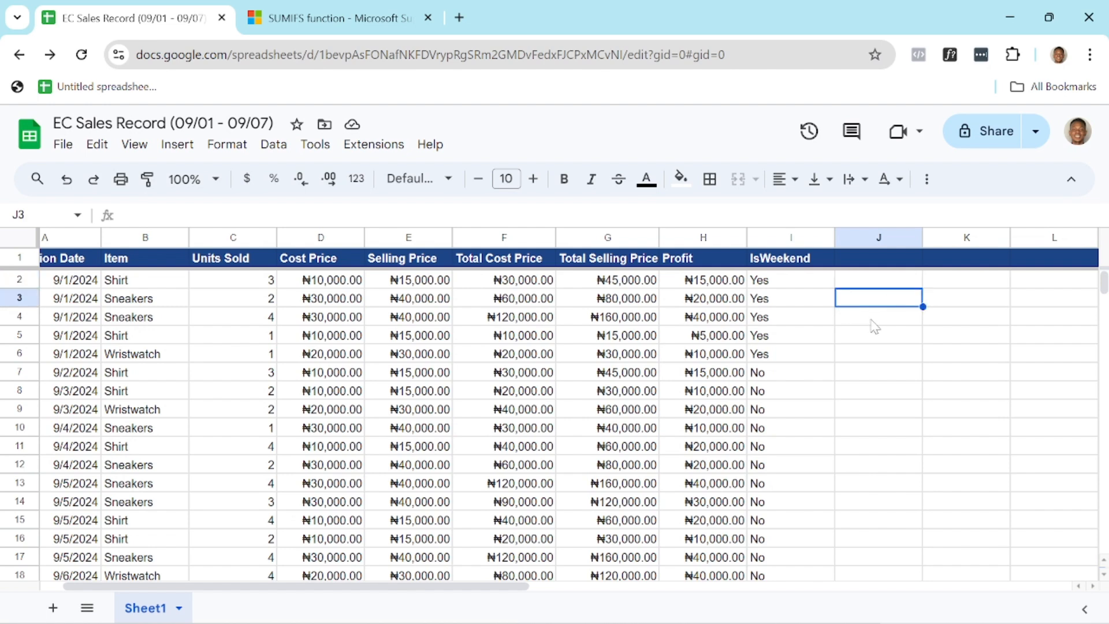
pyautogui.scroll(-8, 874, 327)
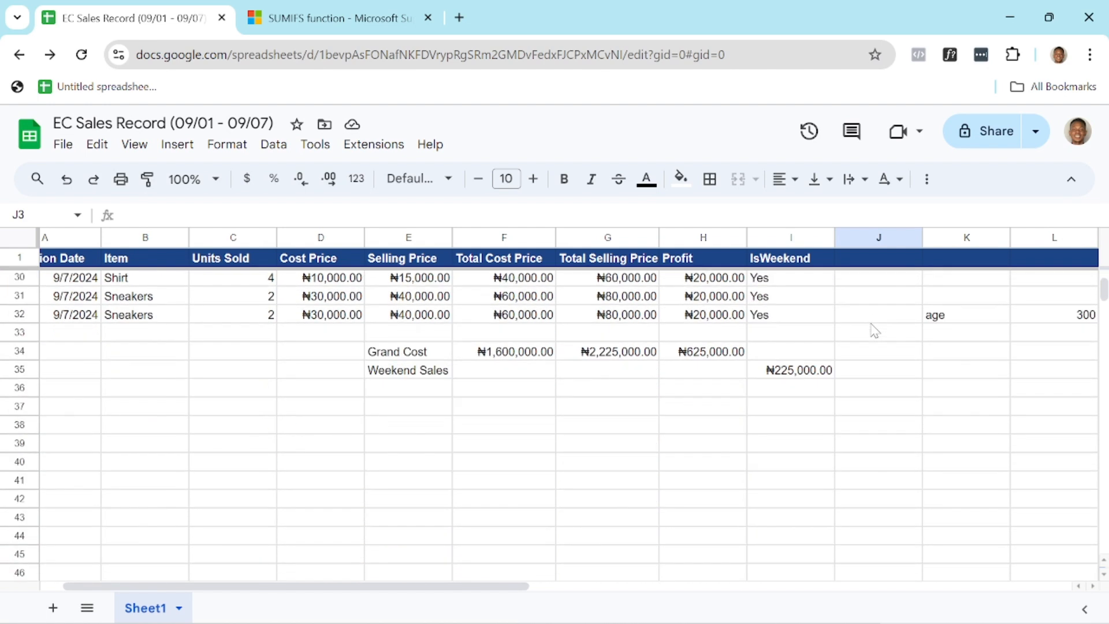
pyautogui.scroll(8, 874, 330)
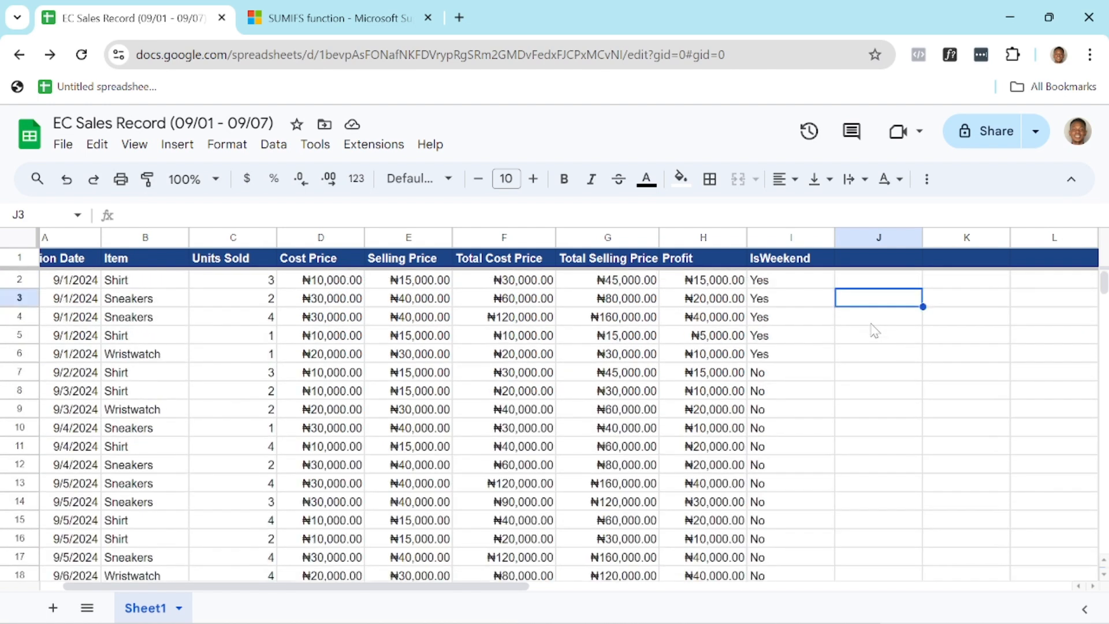
pyautogui.click(890, 280)
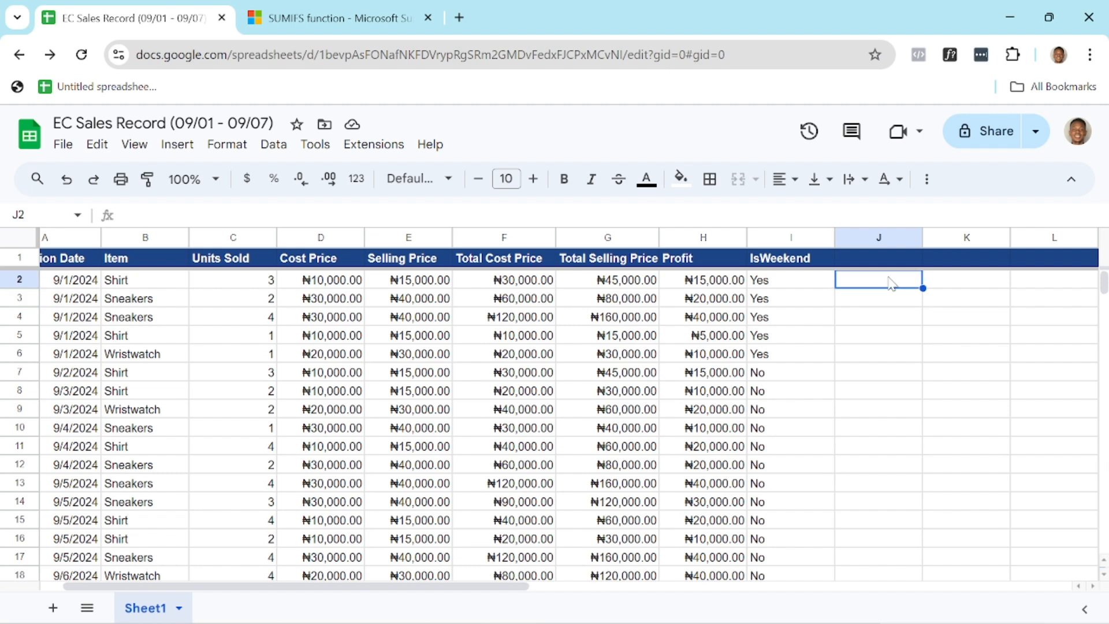
# - Enter the sample text "W2D" in cell J3, beside the IsWeekend column
pyautogui.click(890, 299)
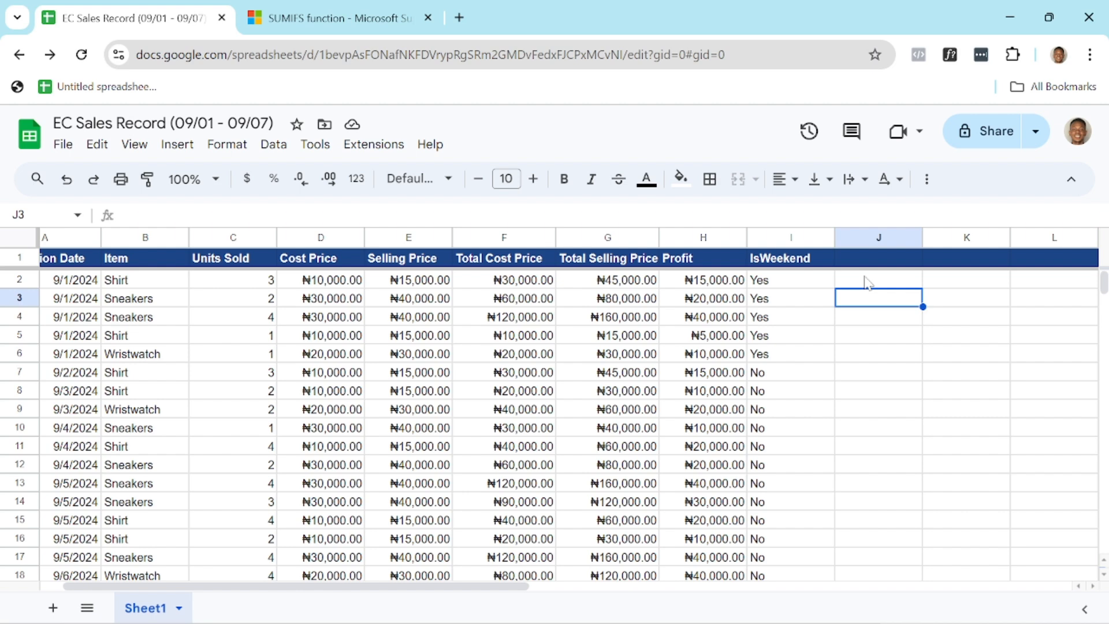
pyautogui.write('W@D')
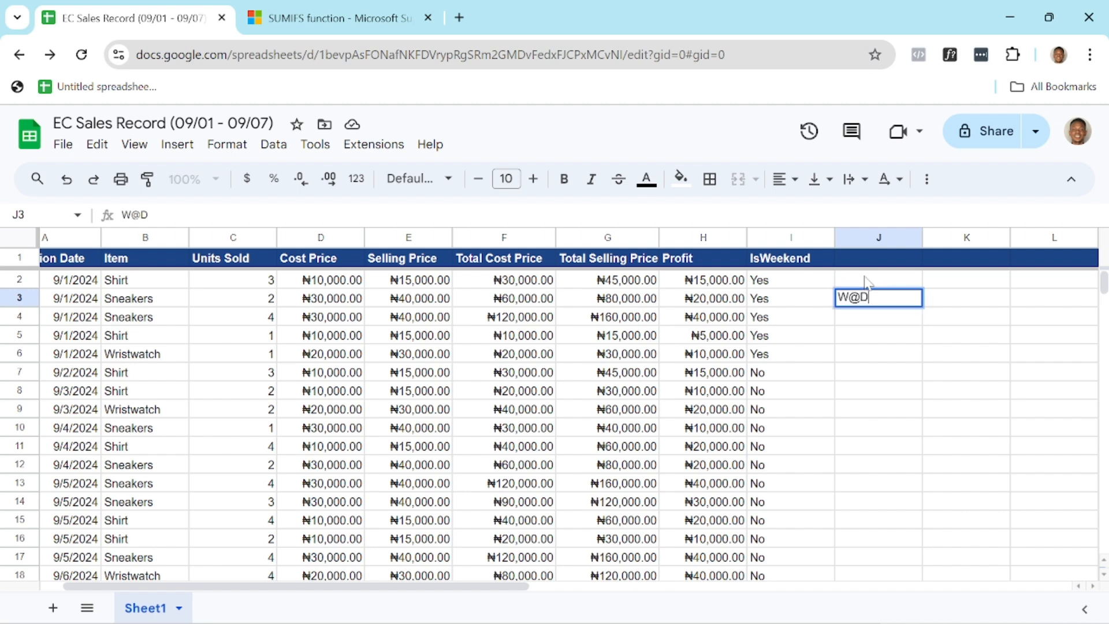
pyautogui.press('BackSpace')
pyautogui.press('BackSpace')
pyautogui.write('2D')
pyautogui.click(879, 324)
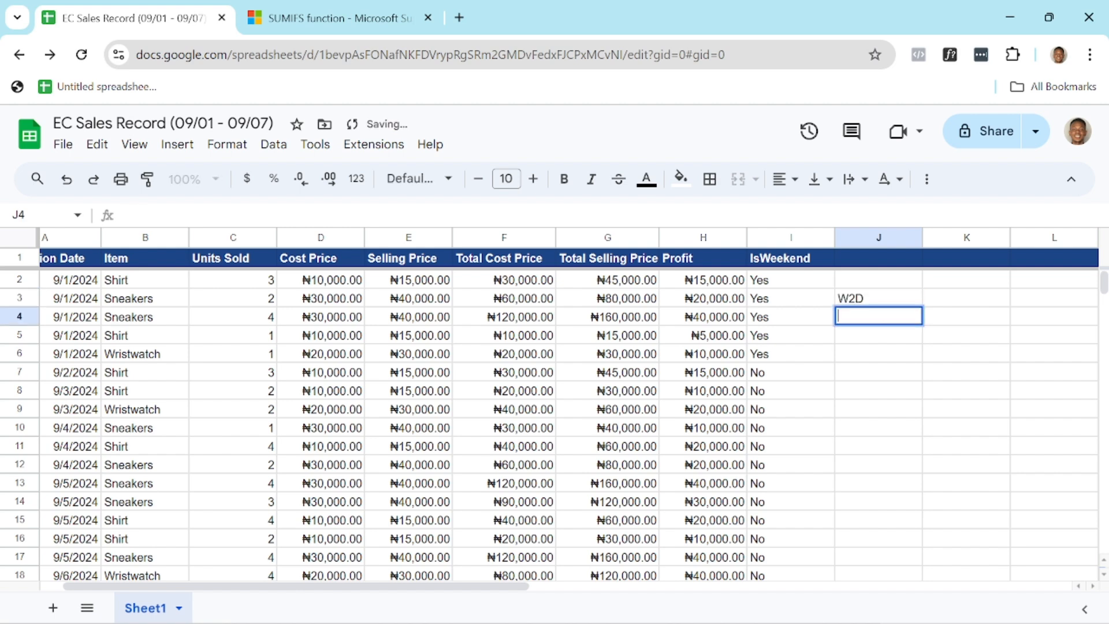
pyautogui.click(915, 293)
pyautogui.click(859, 322)
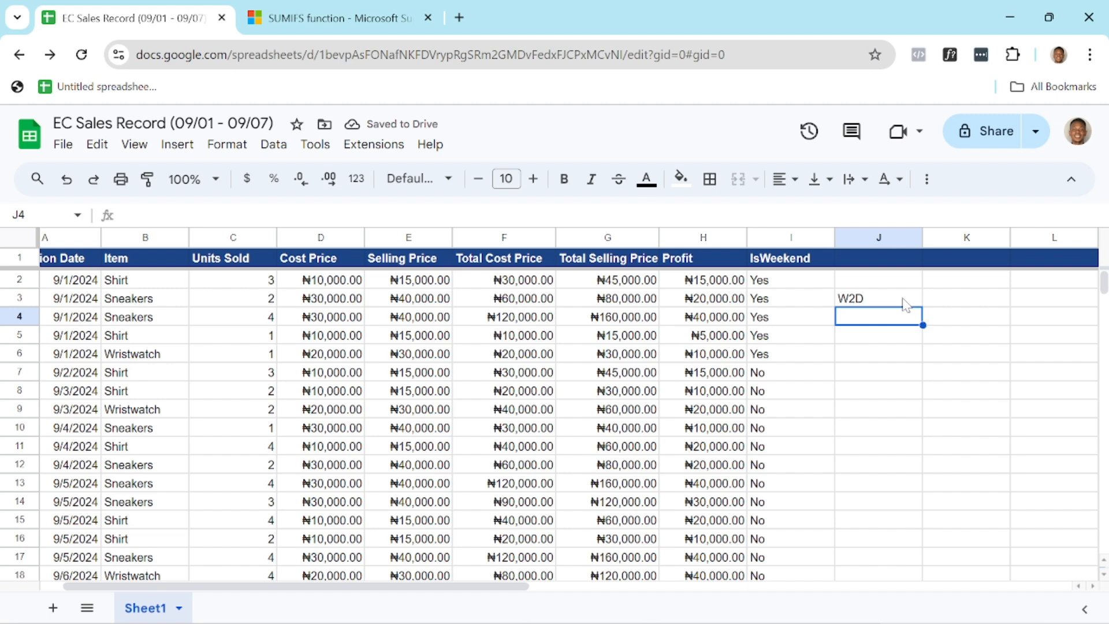
pyautogui.click(906, 304)
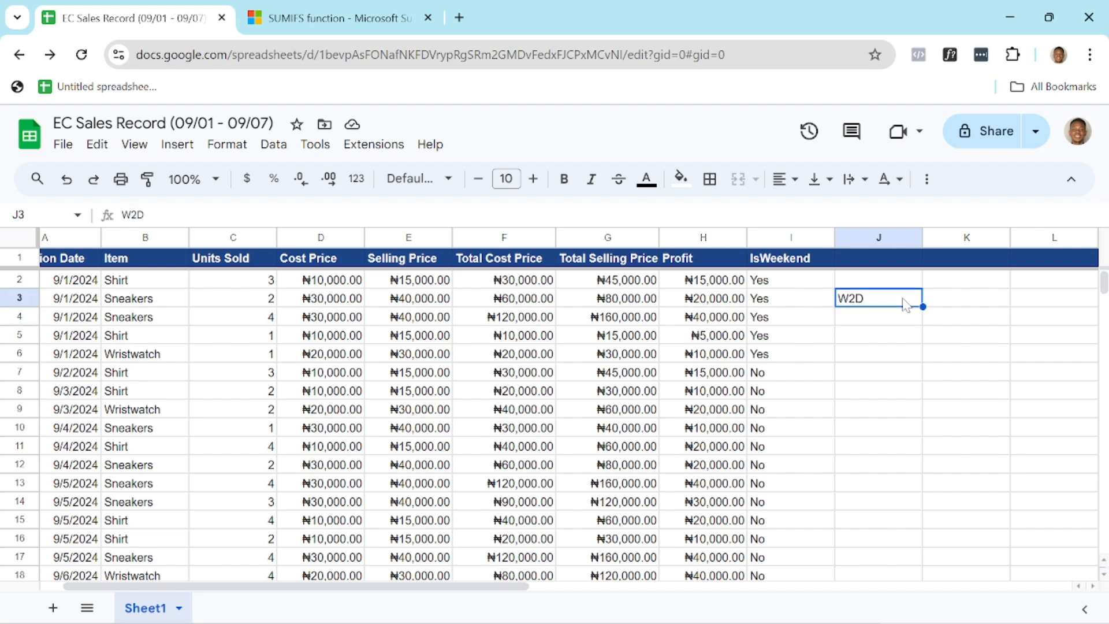
pyautogui.click(901, 322)
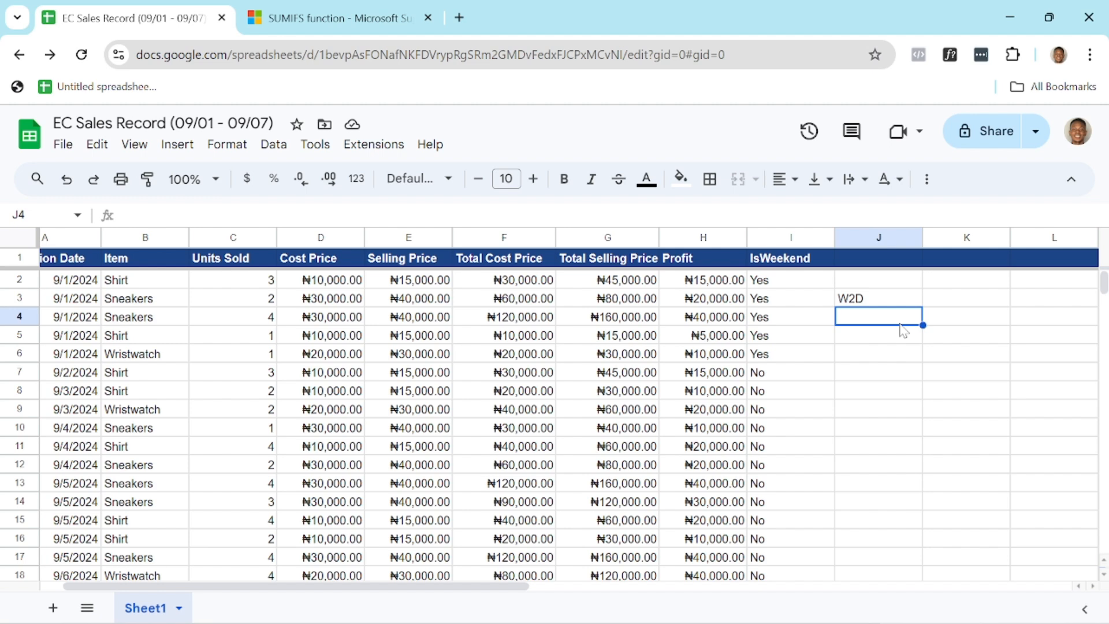
pyautogui.click(921, 377)
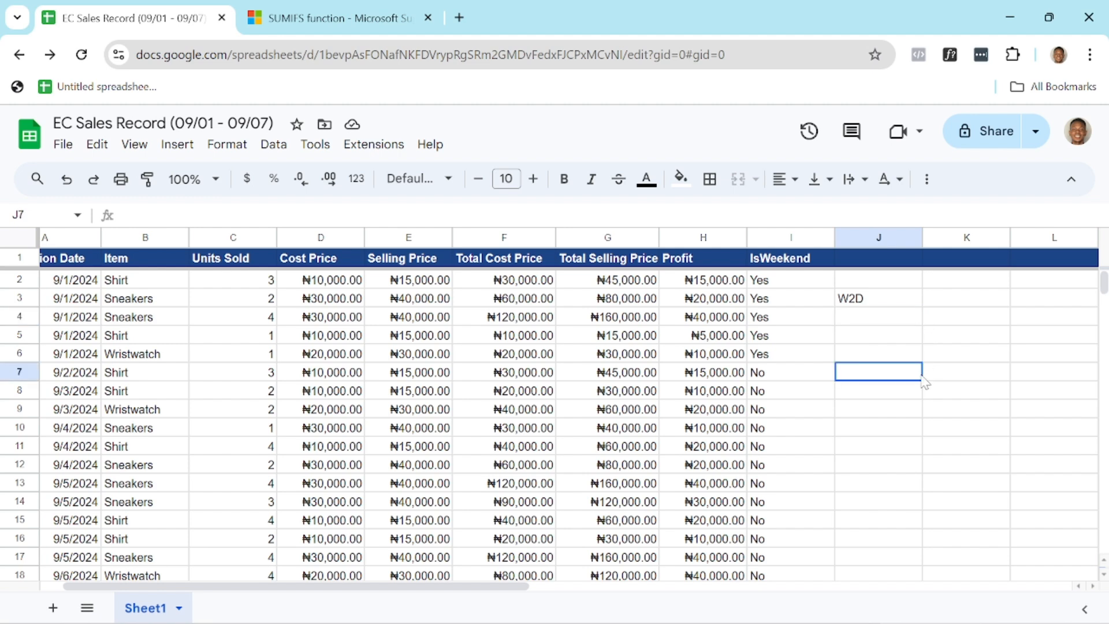
pyautogui.click(891, 435)
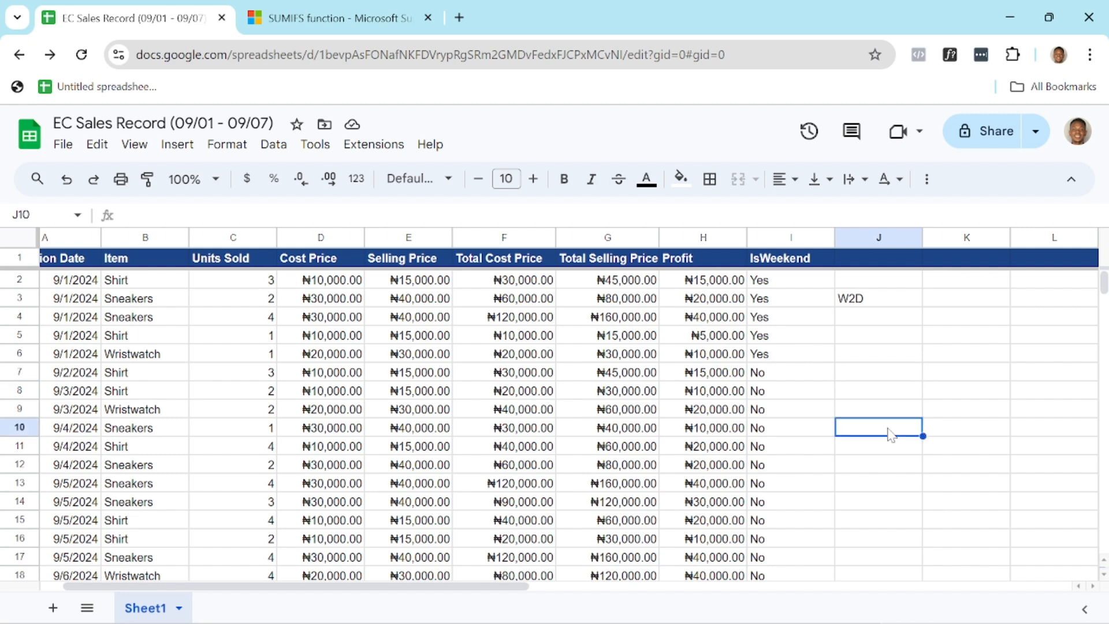